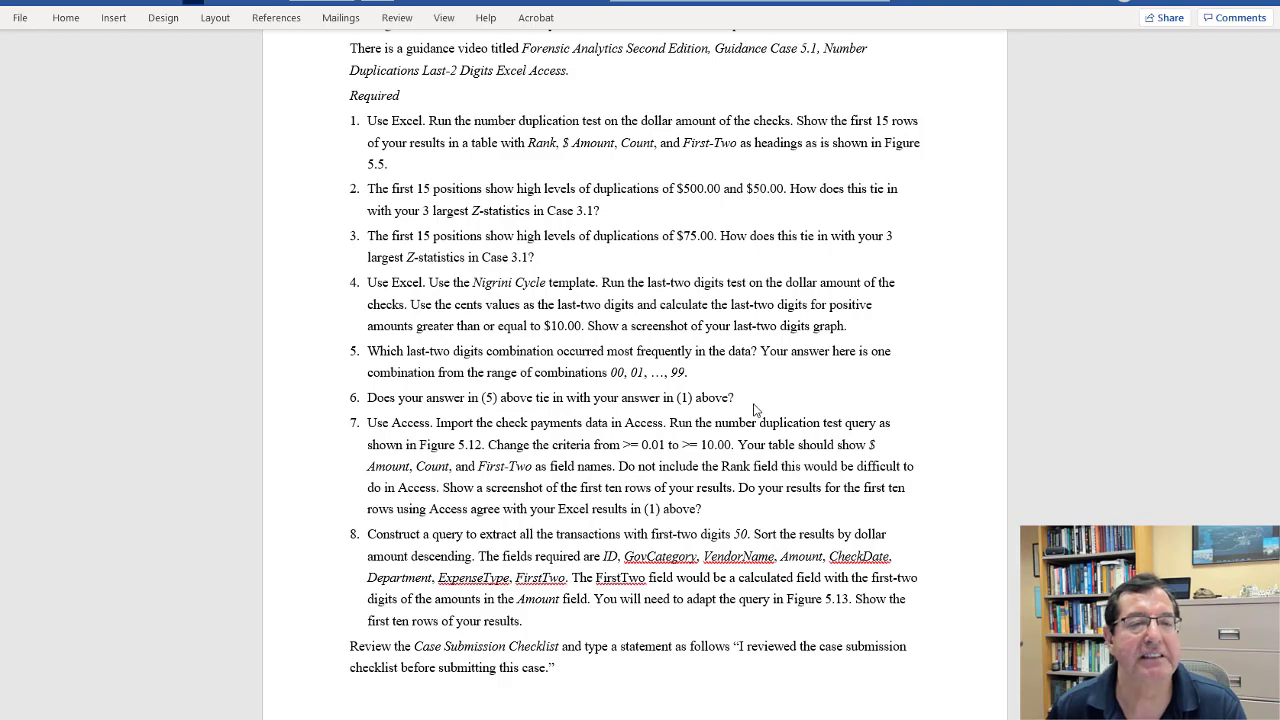
Switch to the Excel workbook and create a PivotTable from the full CheckBook data range on a new worksheet.
key("alt+Tab")
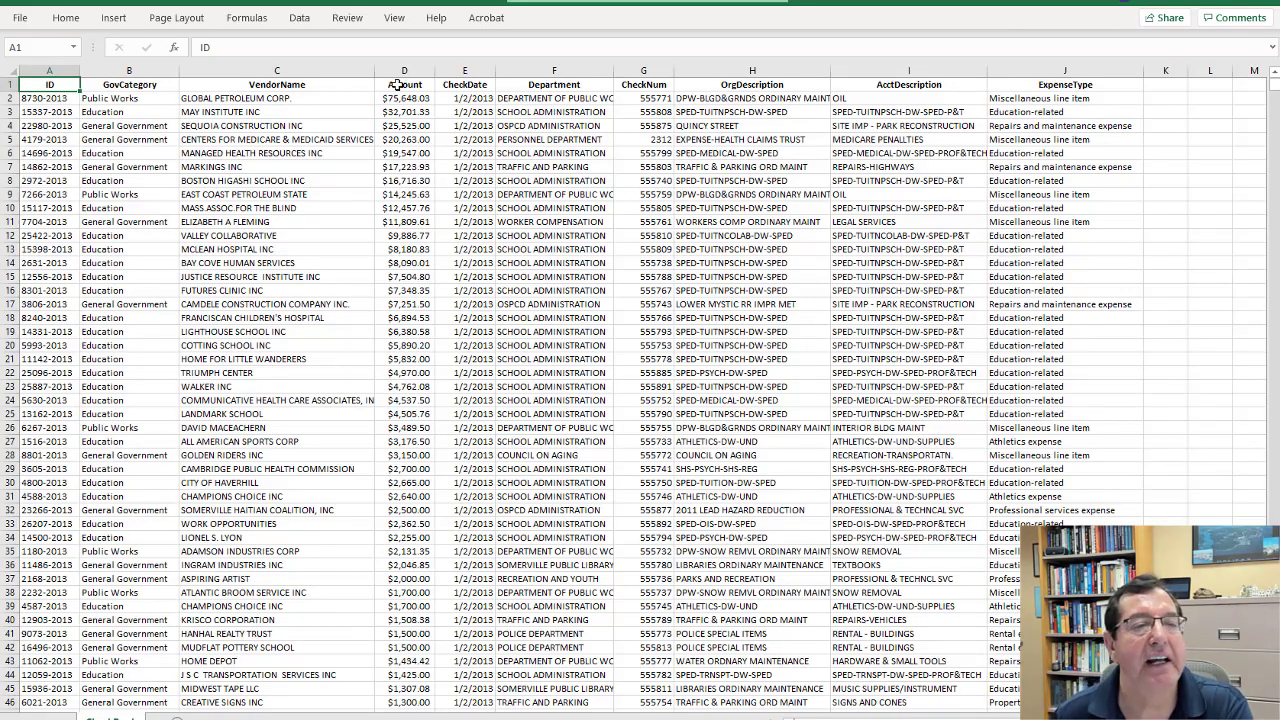
left_click_drag(397, 85, 398, 158)
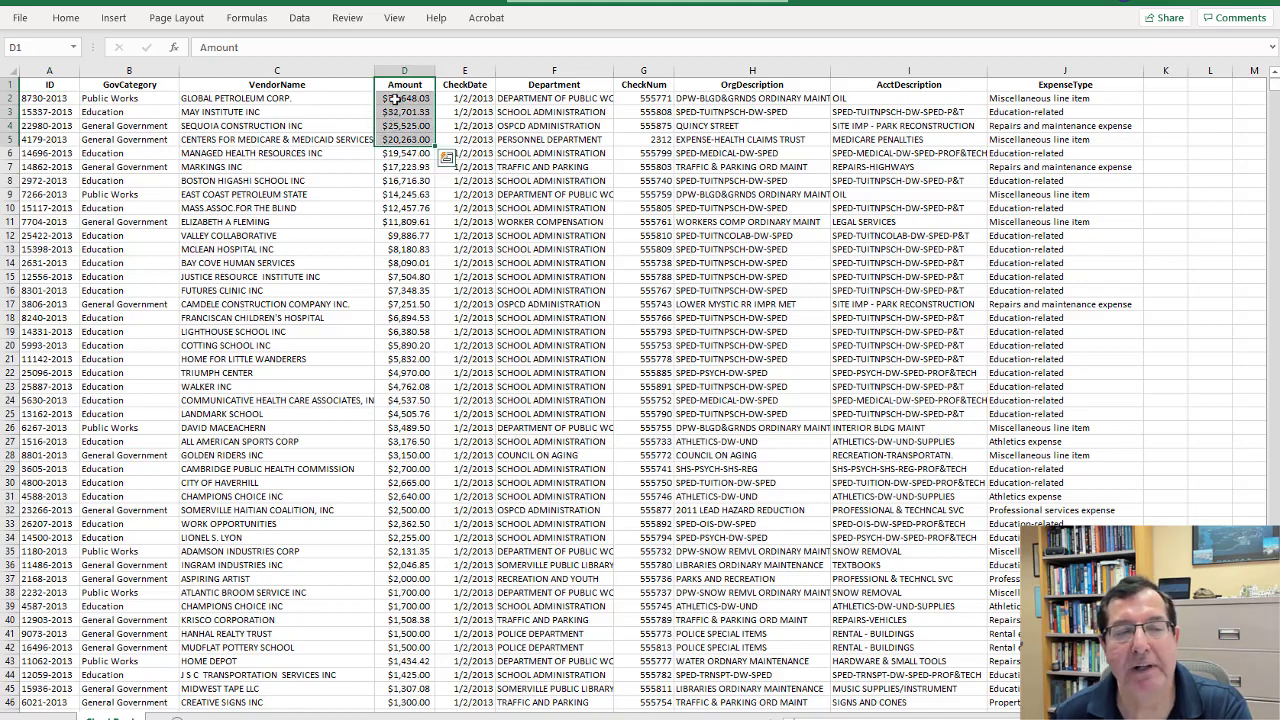
left_click(397, 95)
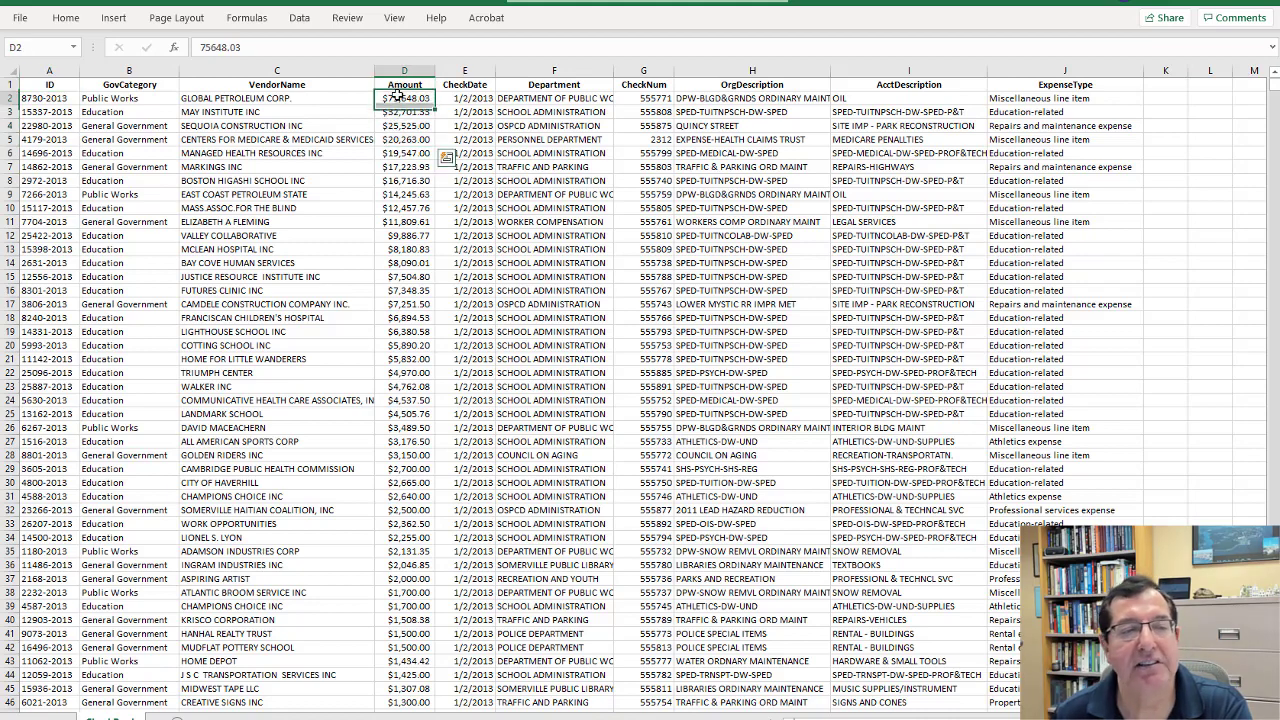
left_click(114, 18)
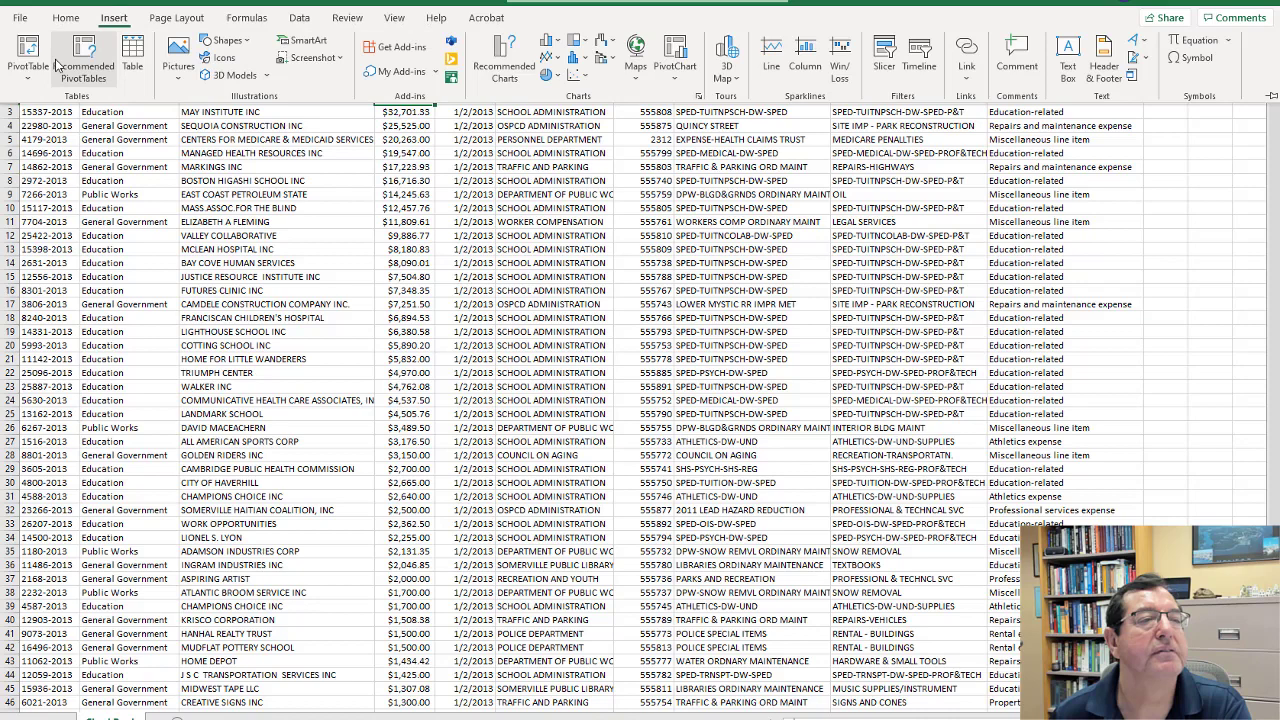
left_click(33, 82)
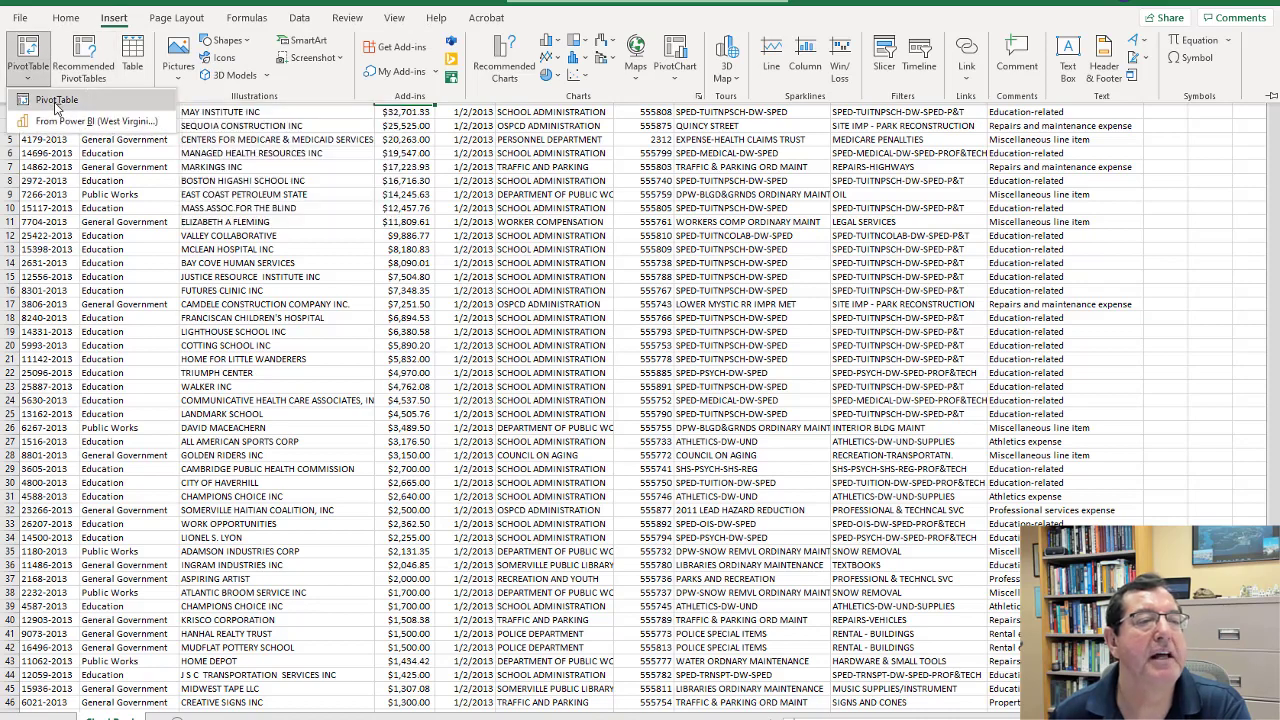
left_click(56, 100)
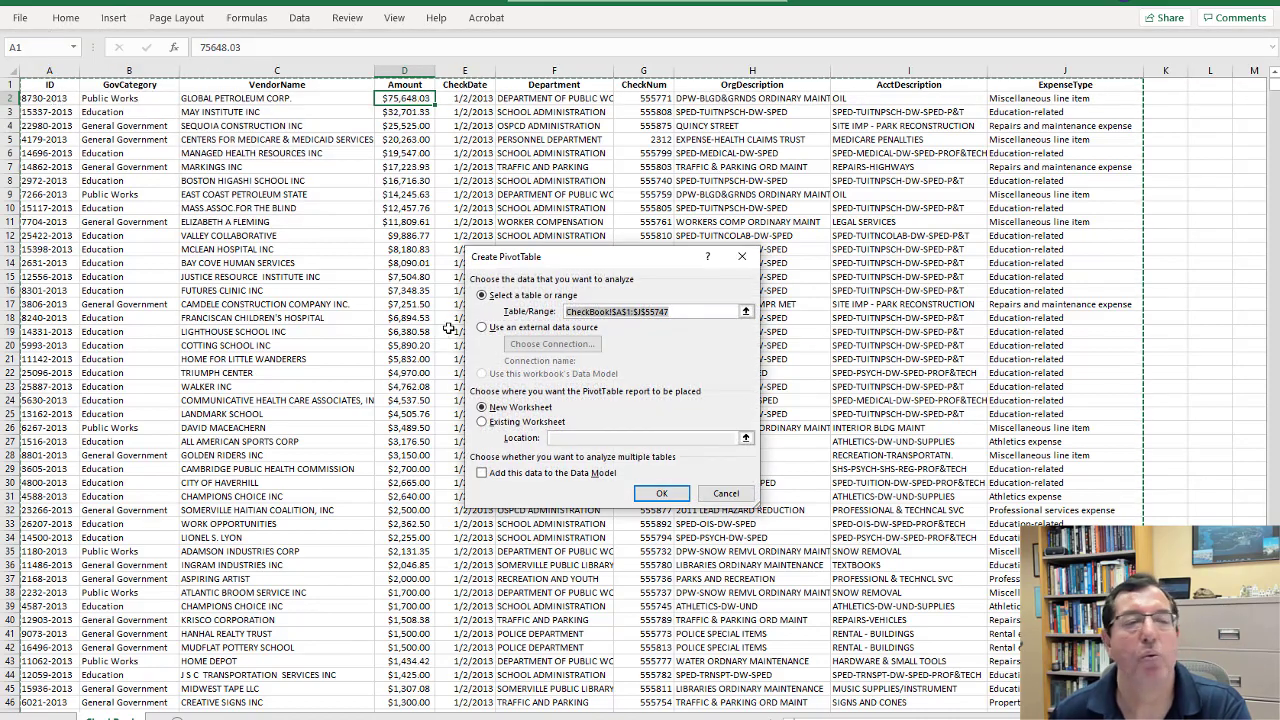
left_click(659, 494)
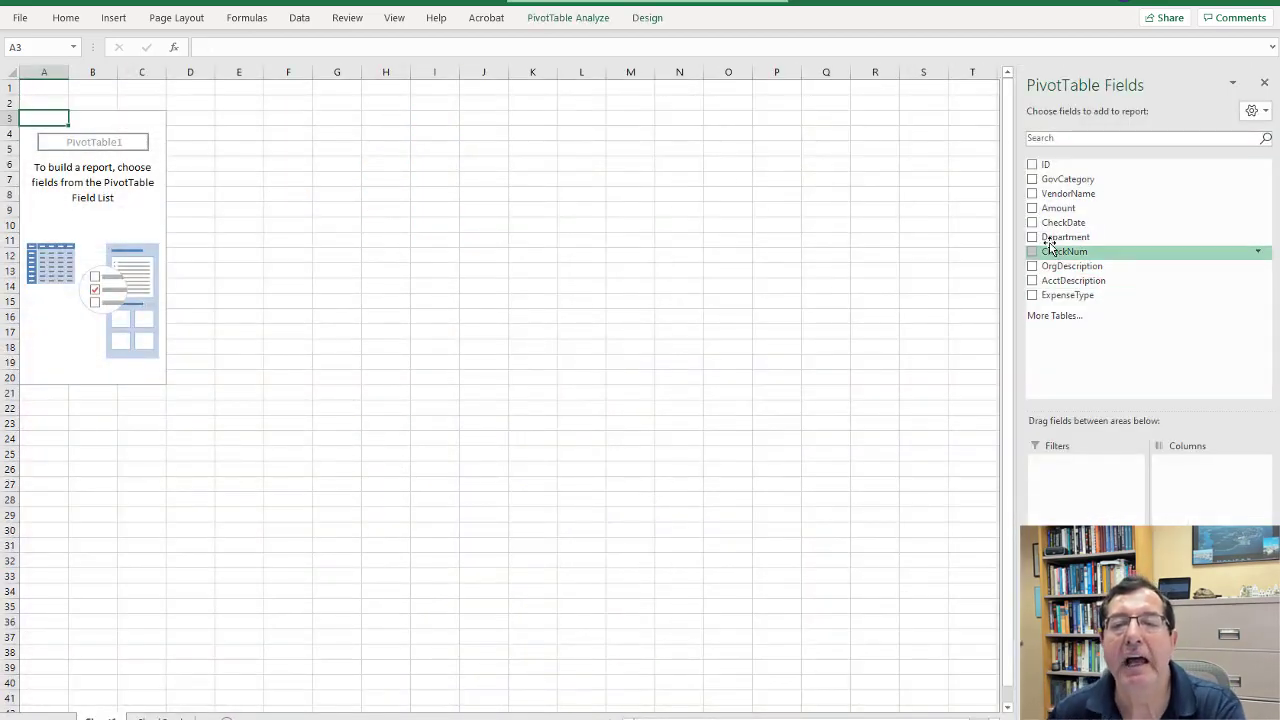
Add the Amount field to the PivotTable as both rows and values, summarizing the values by Count.
left_click_drag(1060, 213, 1075, 560)
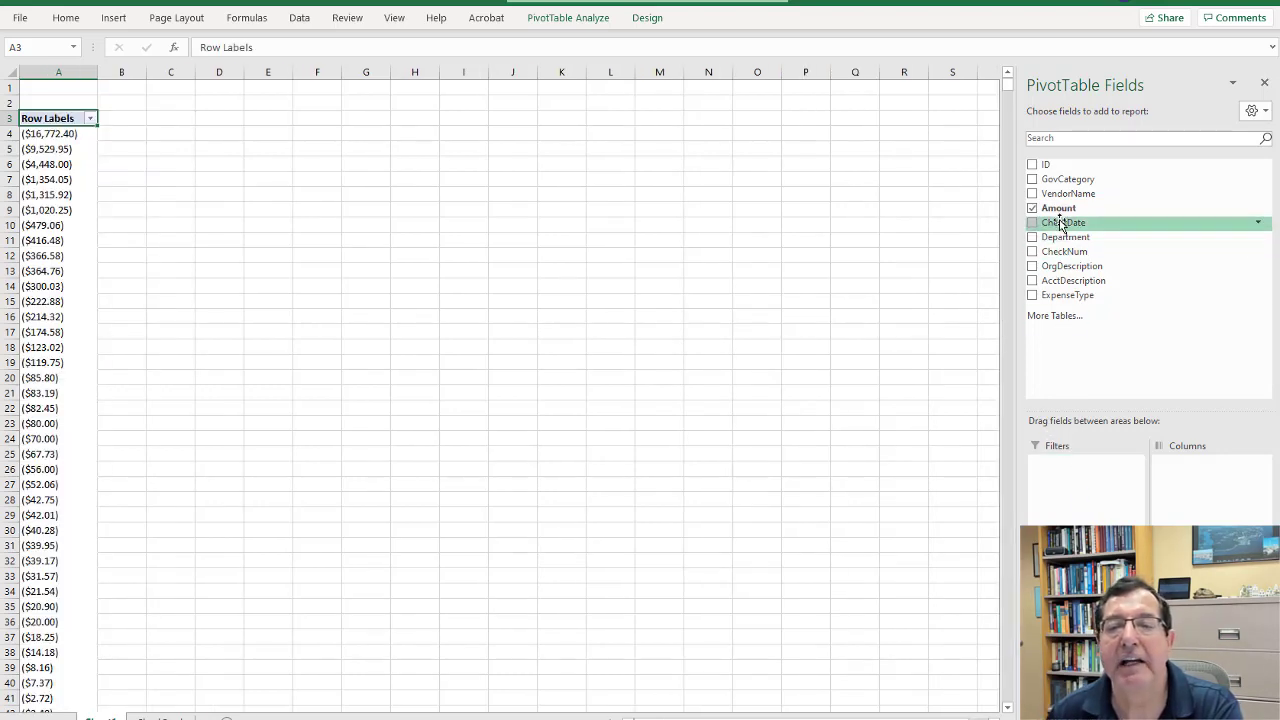
left_click_drag(1060, 208, 1210, 600)
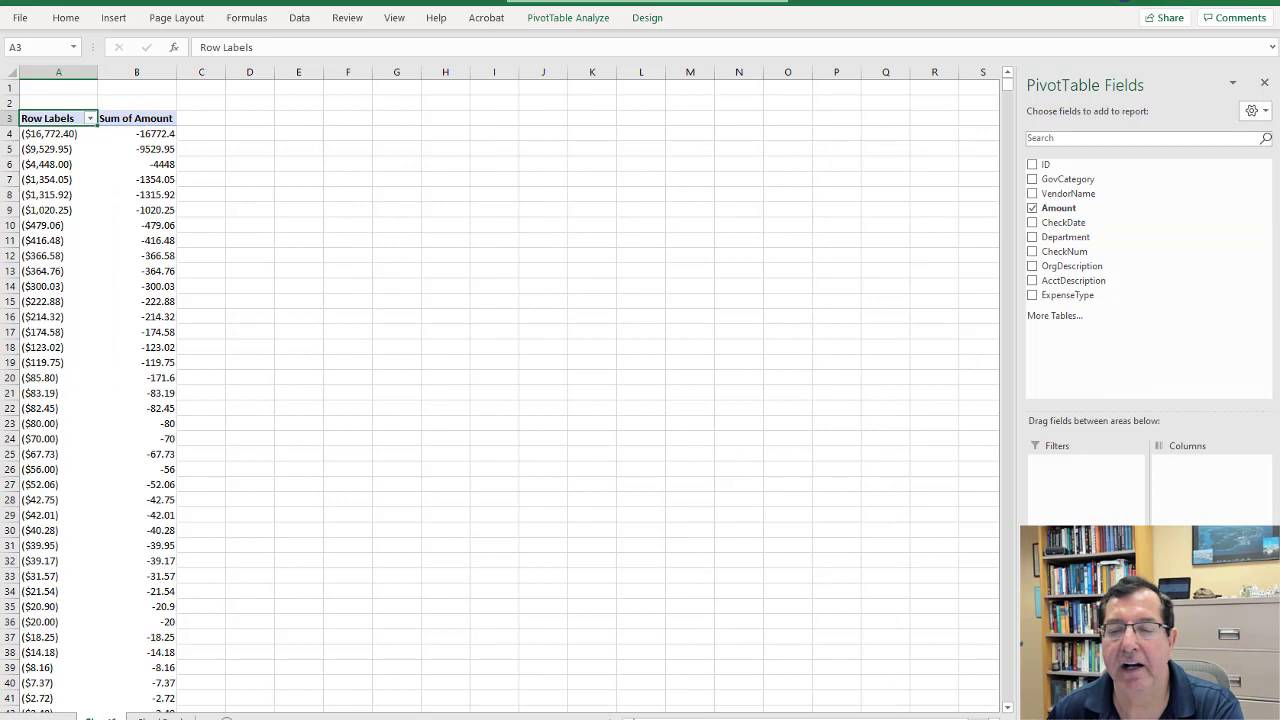
left_click(1210, 600)
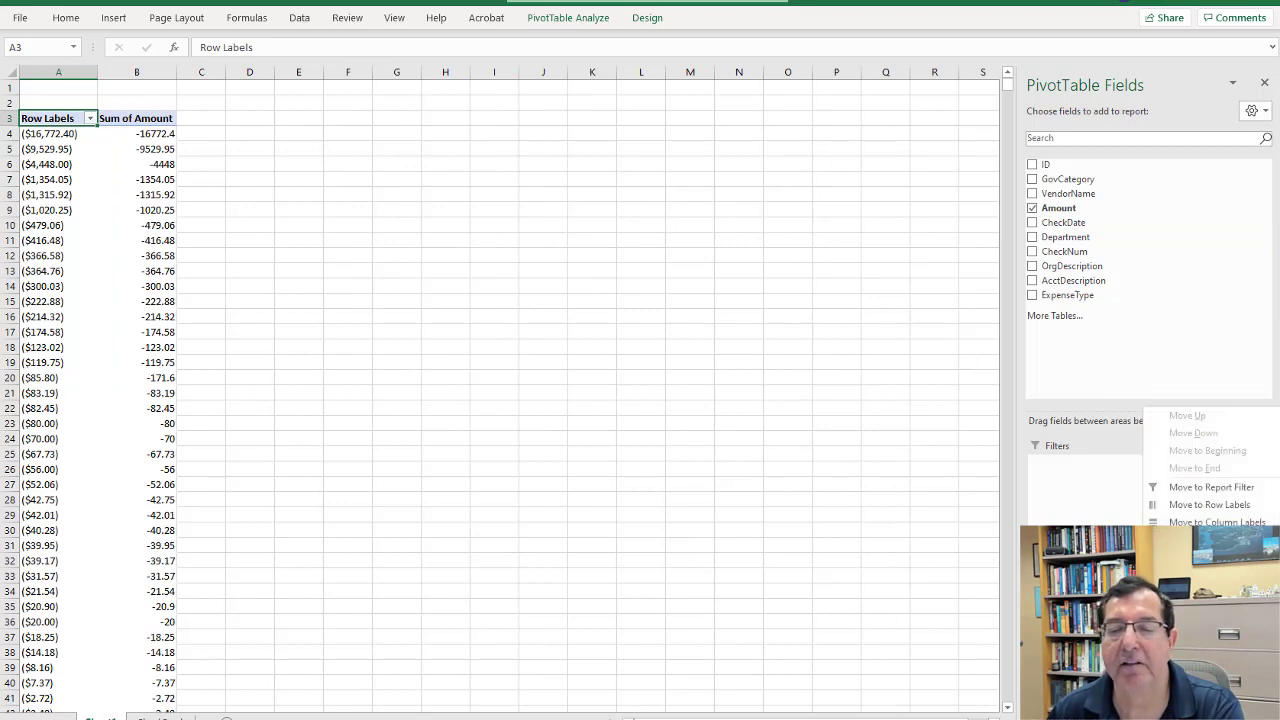
left_click(1210, 590)
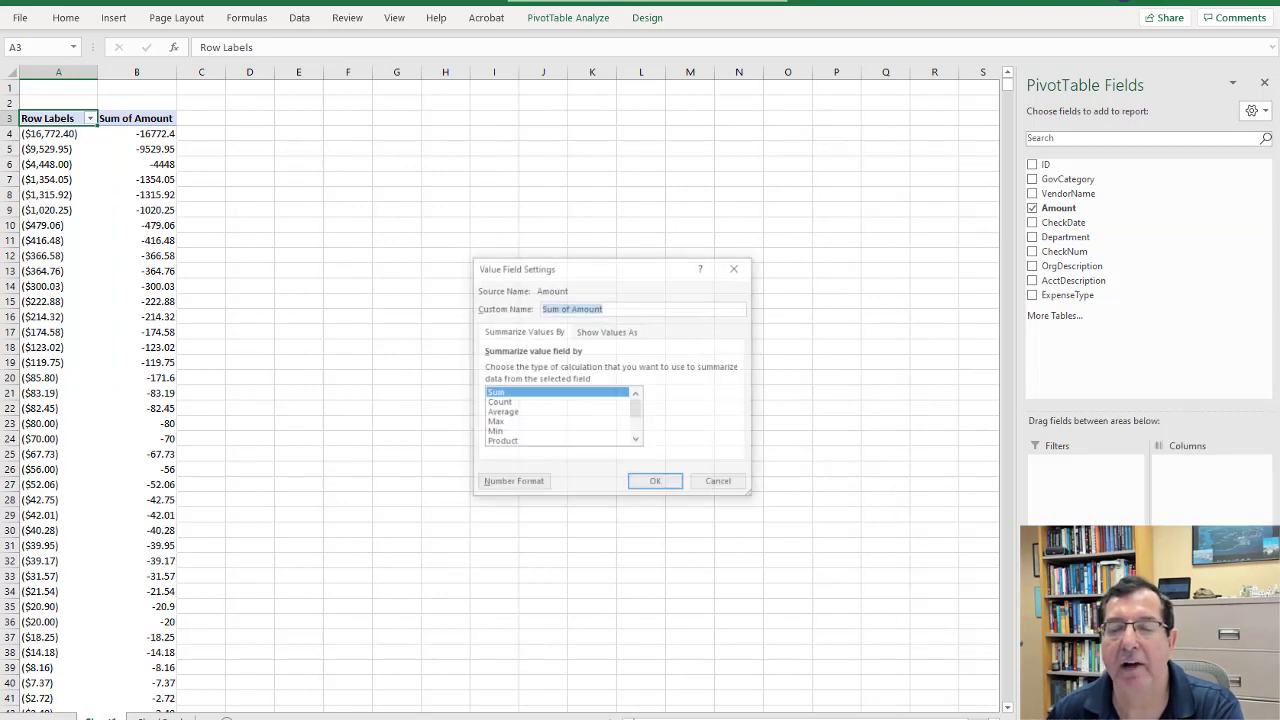
left_click(519, 403)
left_click(652, 483)
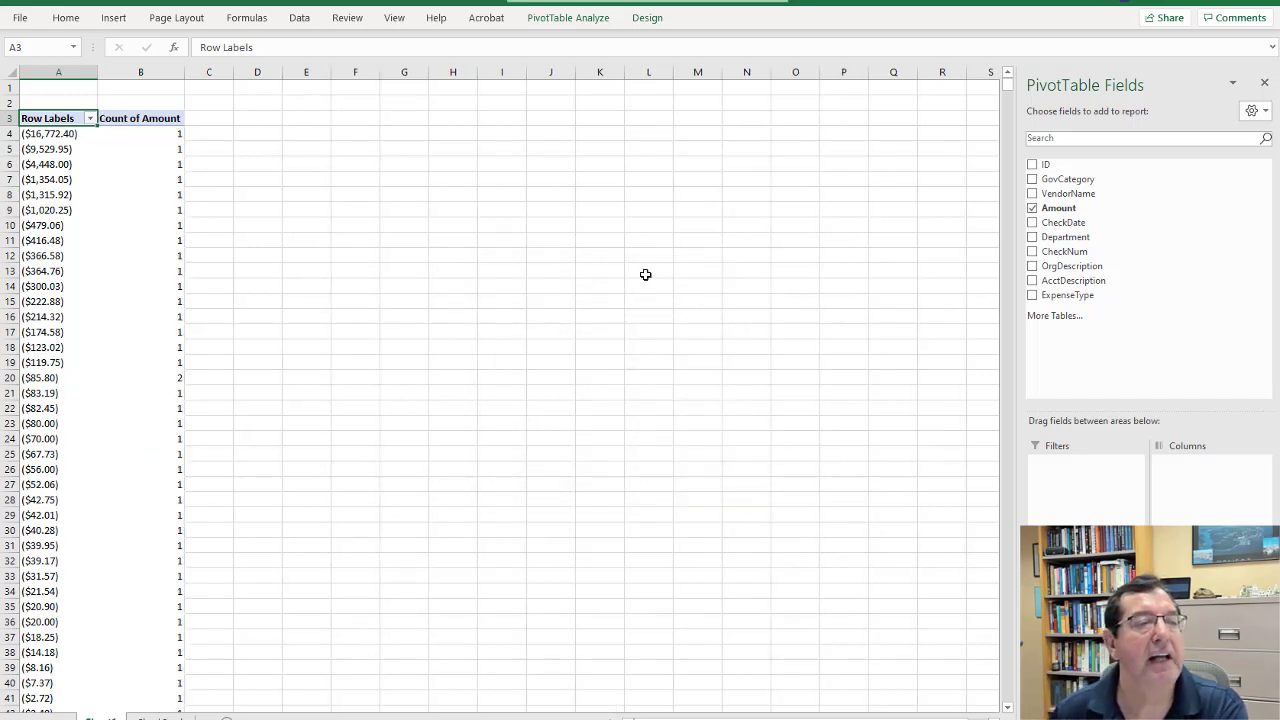
Sort the PivotTable's Count of Amount column from largest to smallest.
left_click(145, 134)
right_click(145, 134)
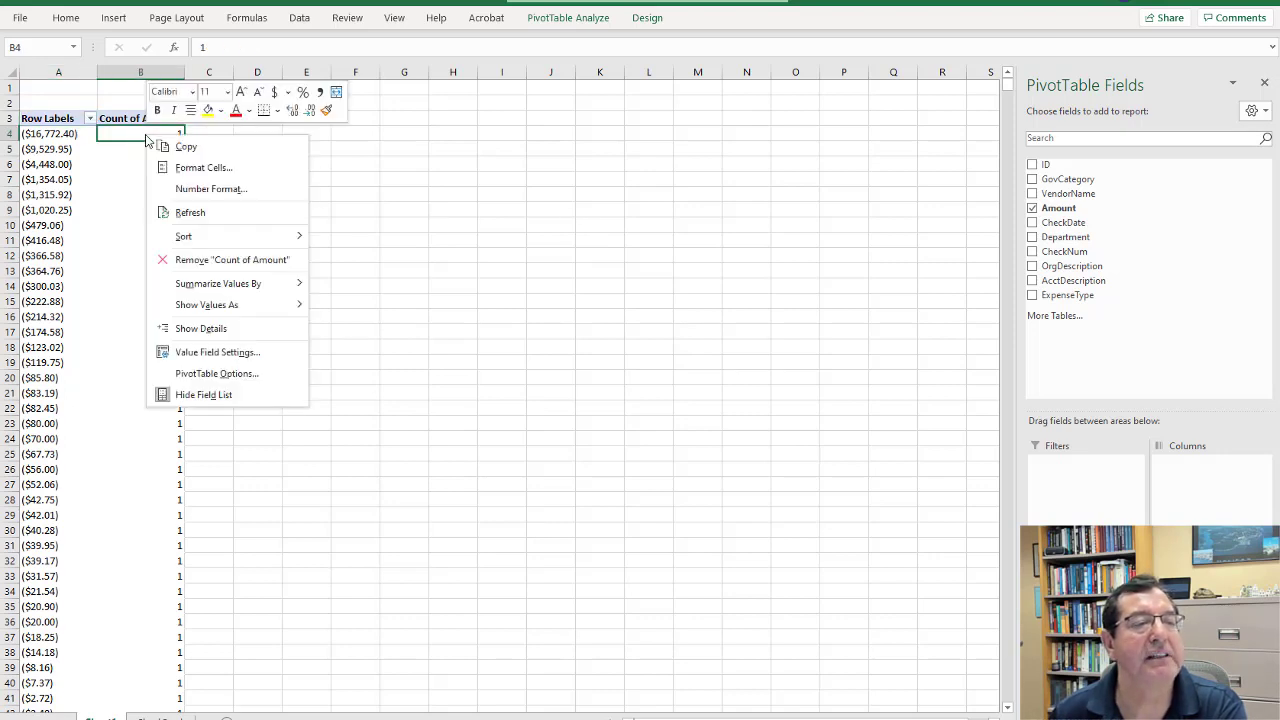
mouse_move(186, 237)
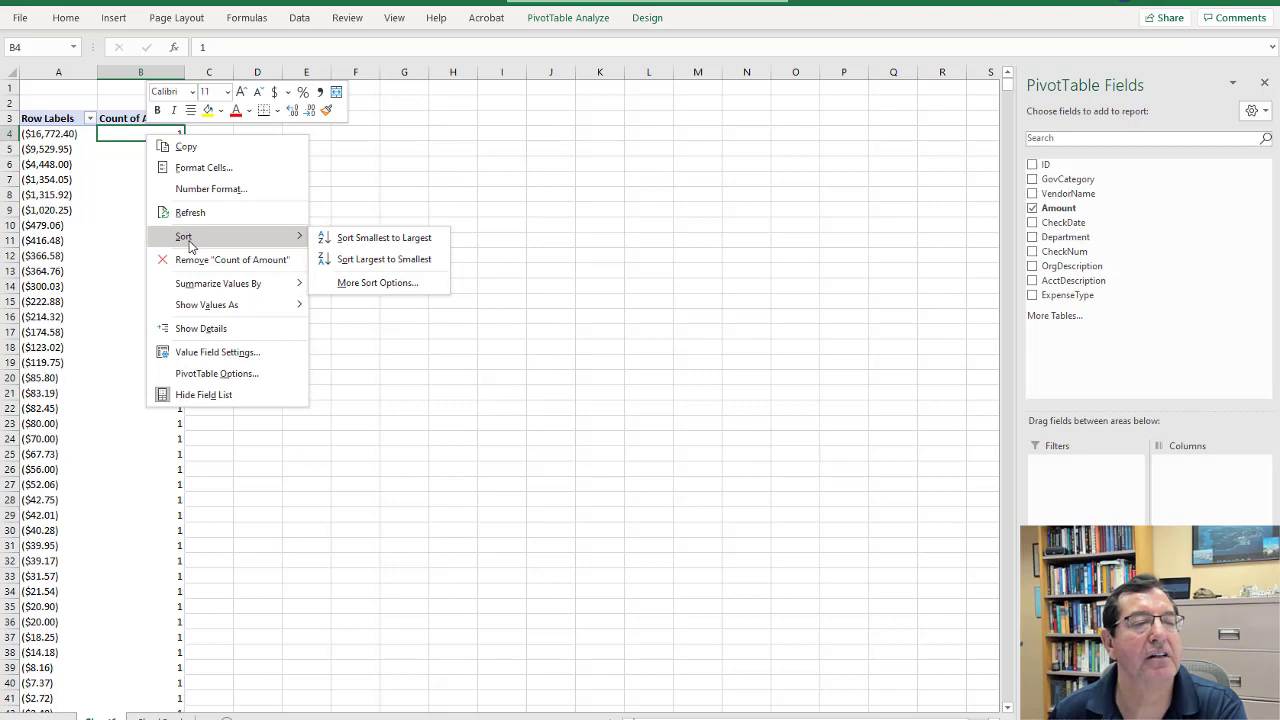
left_click(380, 259)
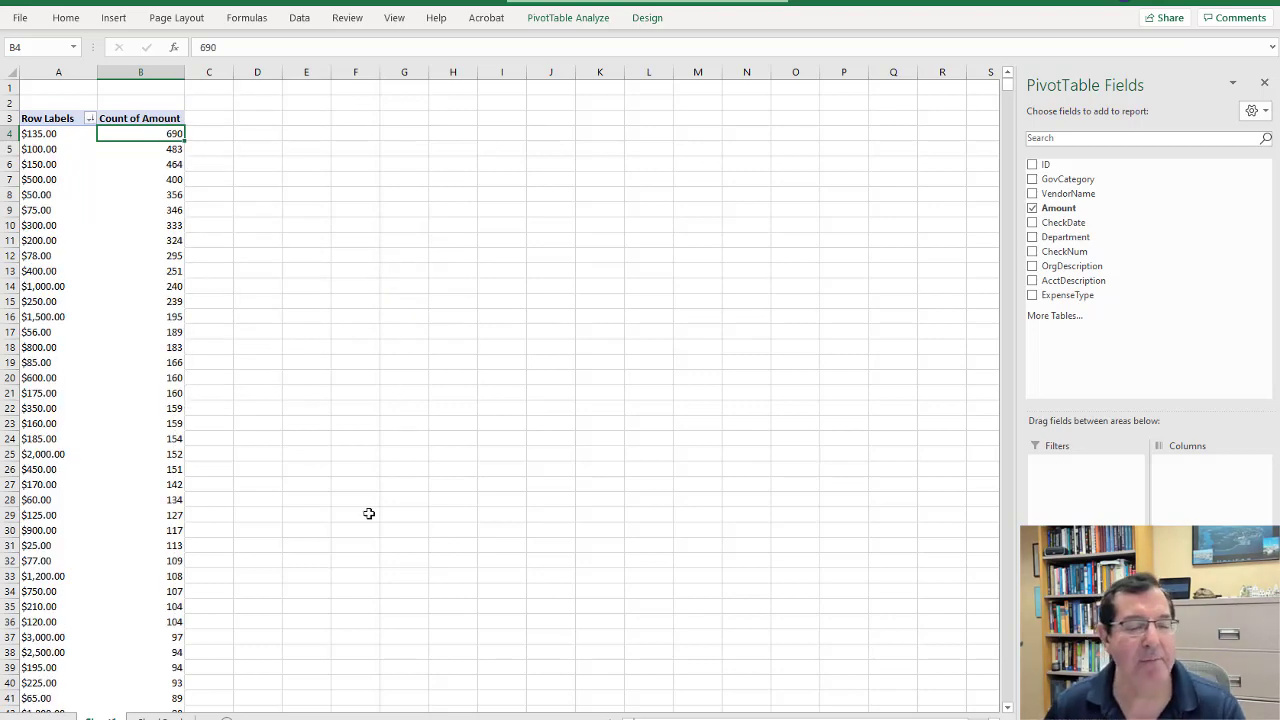
Consult Figure 5.5 in the Acrobat PDF and enter the headings Rank, $ Amount, Count and First-Two in Excel cells E3:H3.
key("alt+Tab")
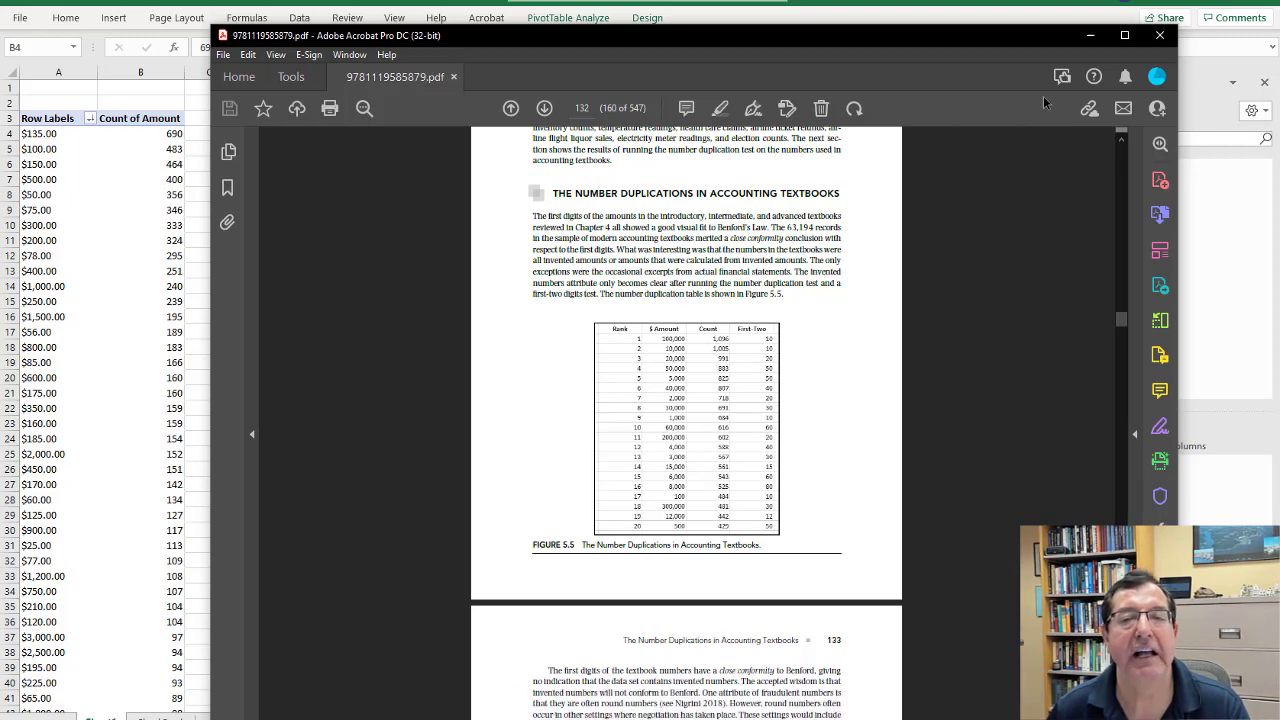
left_click(1094, 38)
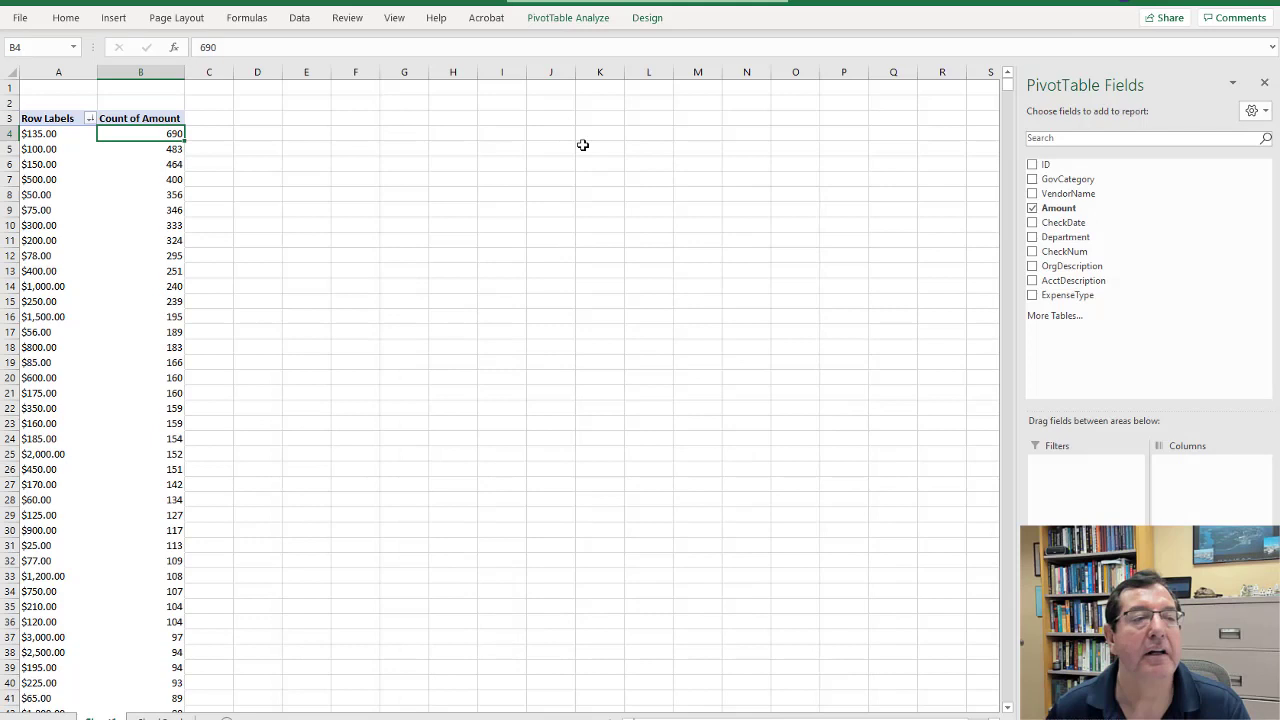
left_click(303, 120)
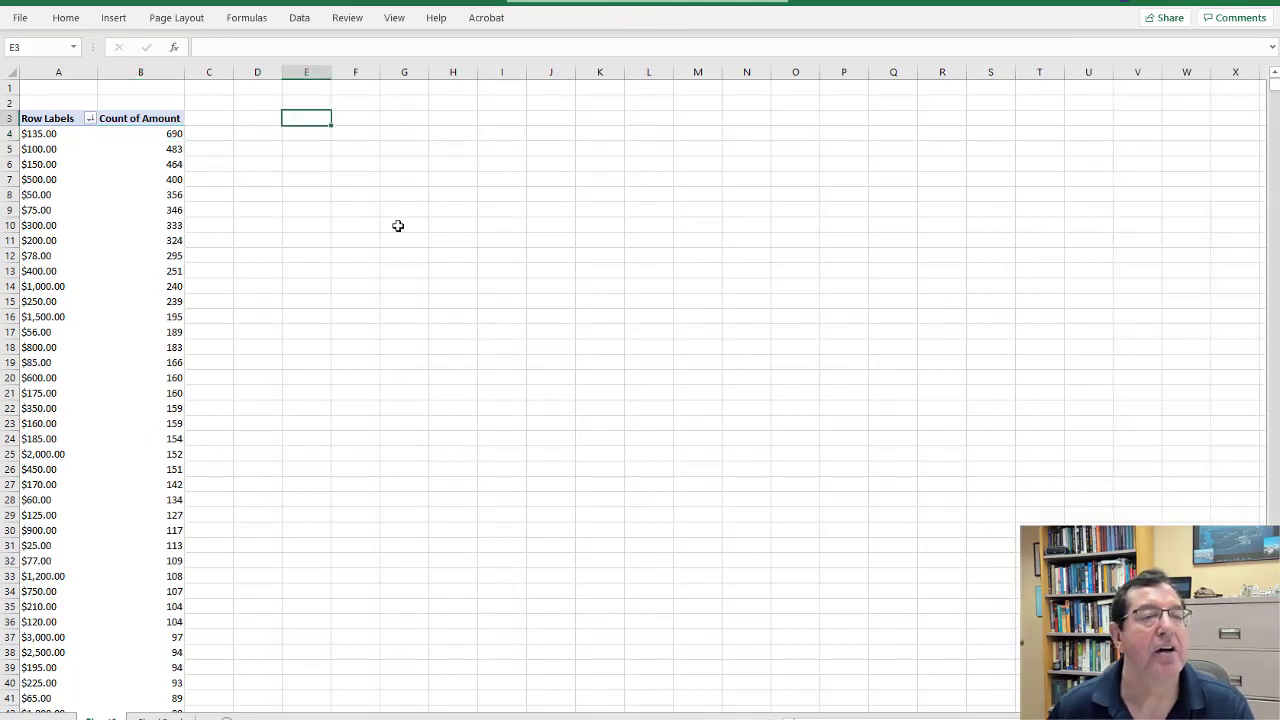
type("Rank")
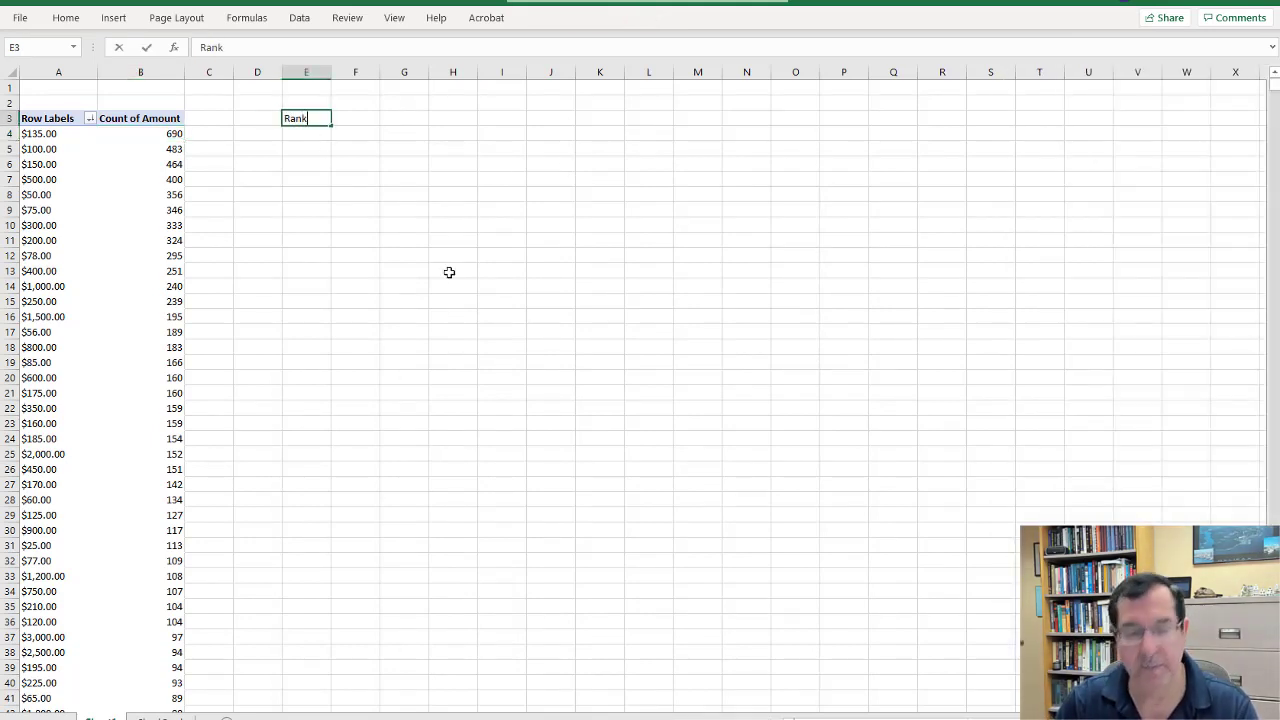
key("Tab")
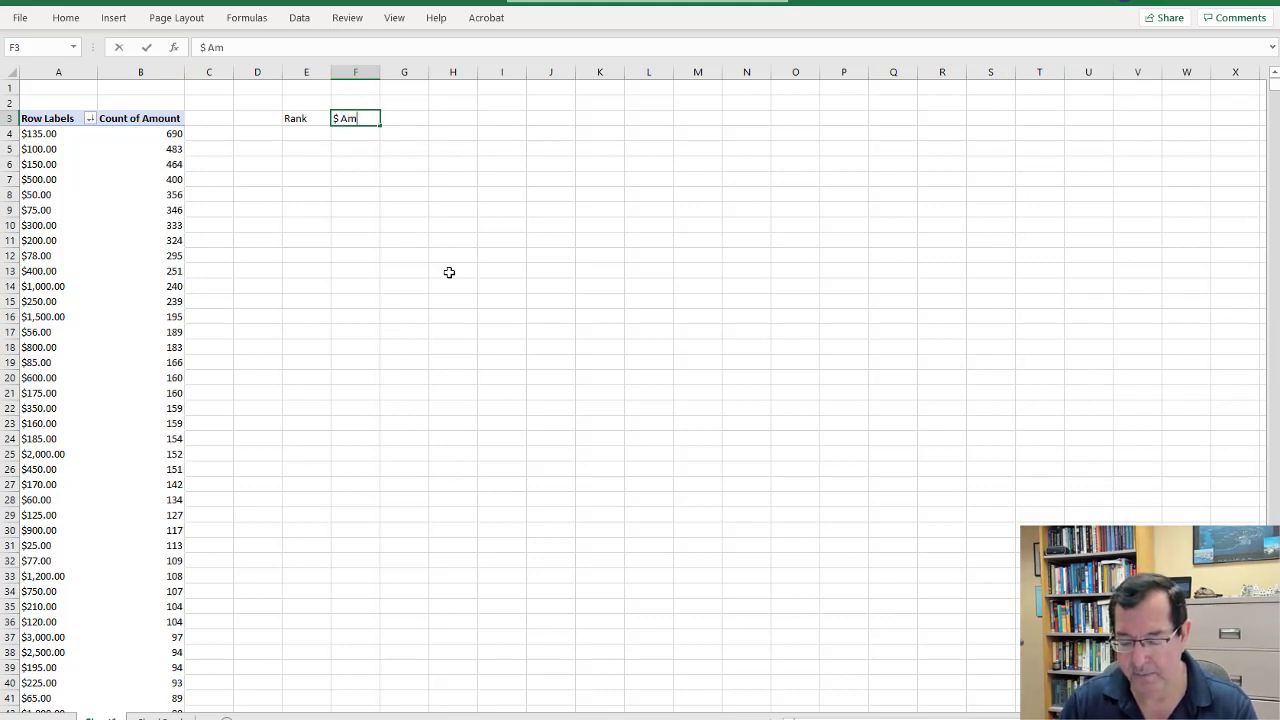
key("Tab")
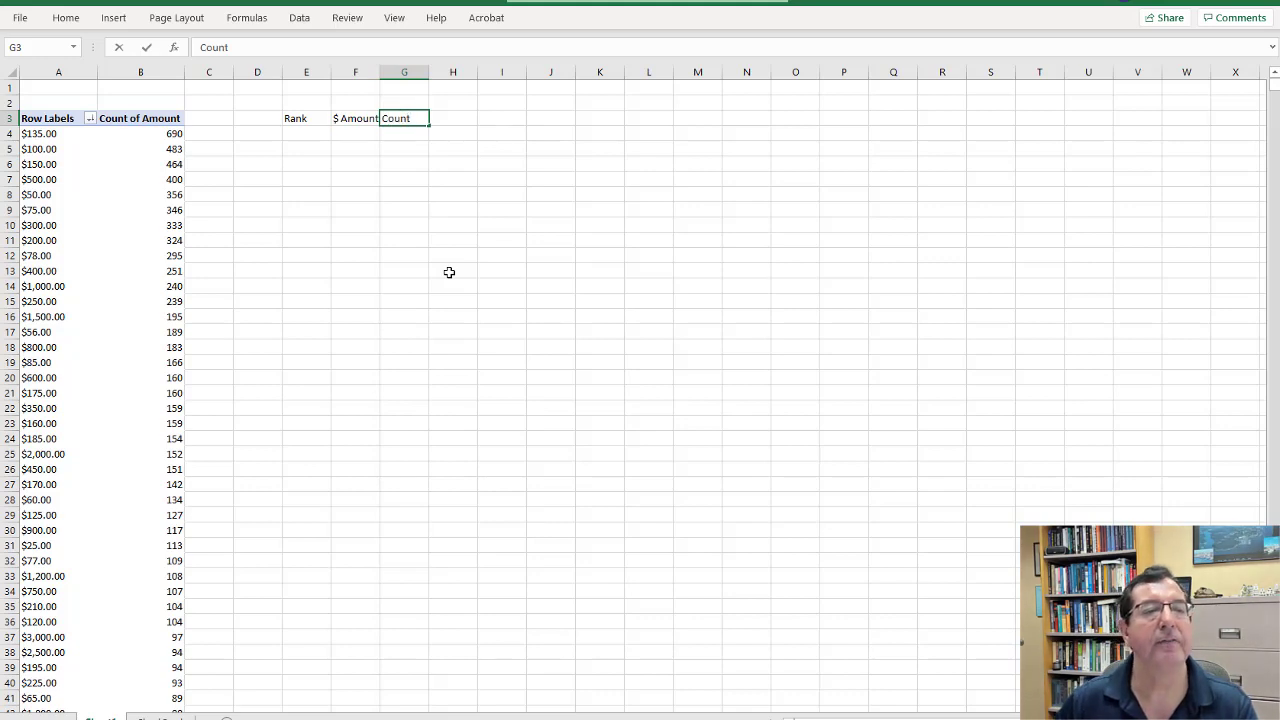
key("Tab")
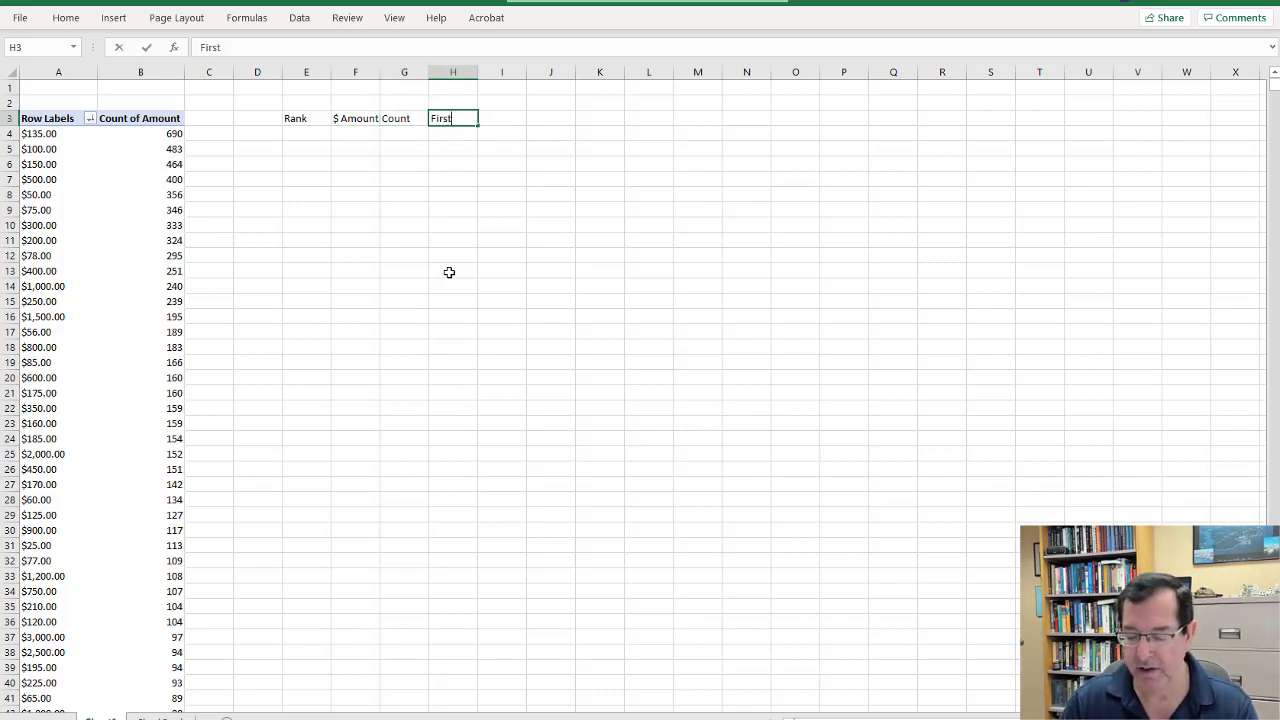
type("First-Tw")
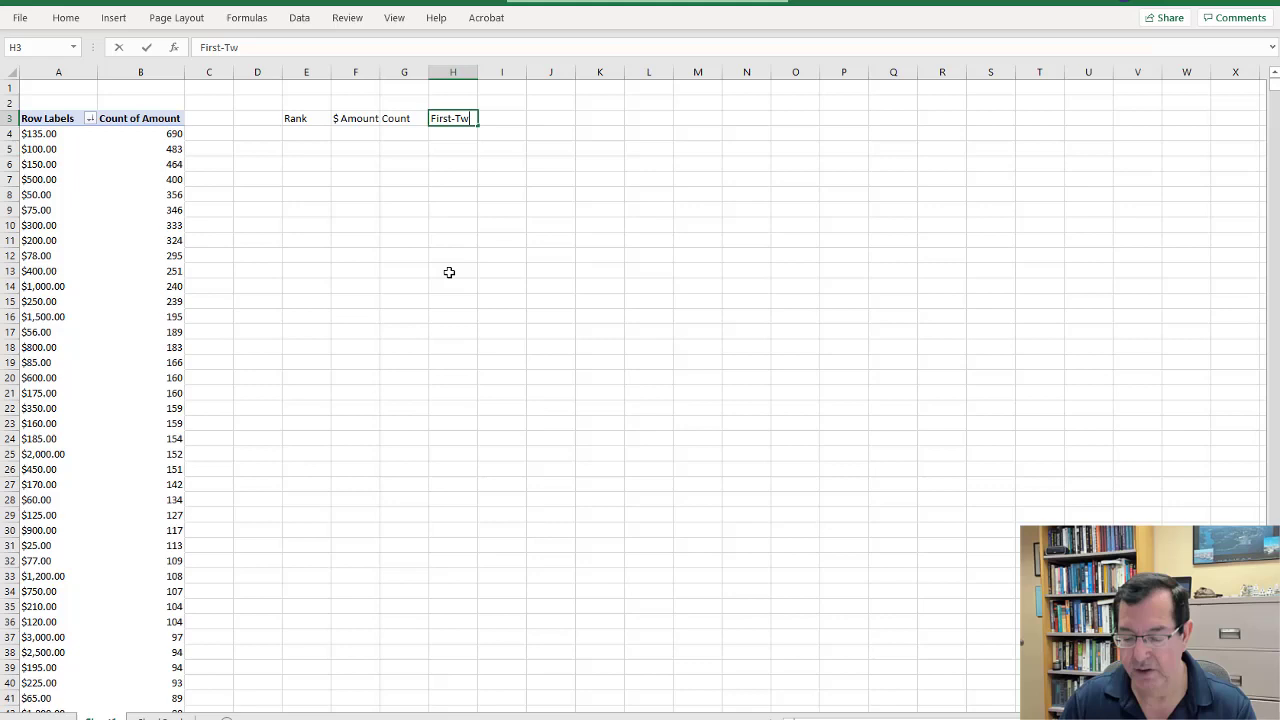
type("o")
key("Return")
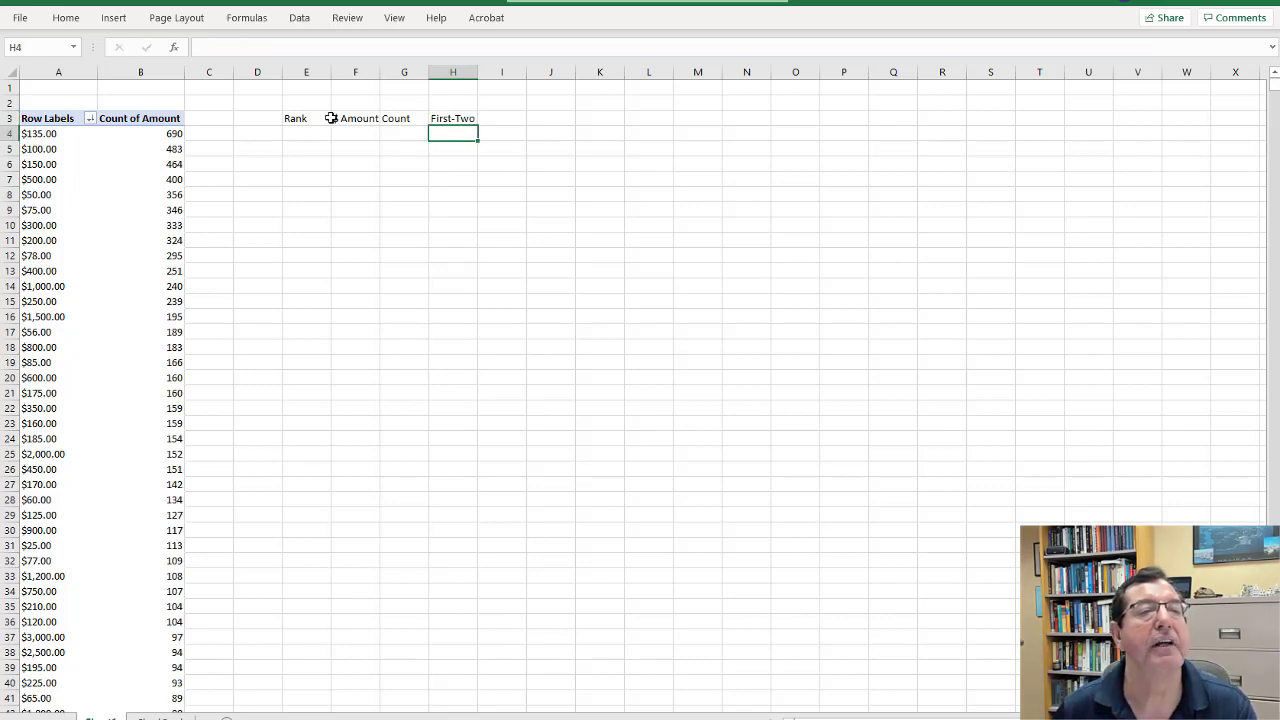
Make the headings in cells E3:H3 bold and centre them horizontally.
left_click_drag(306, 116, 449, 118)
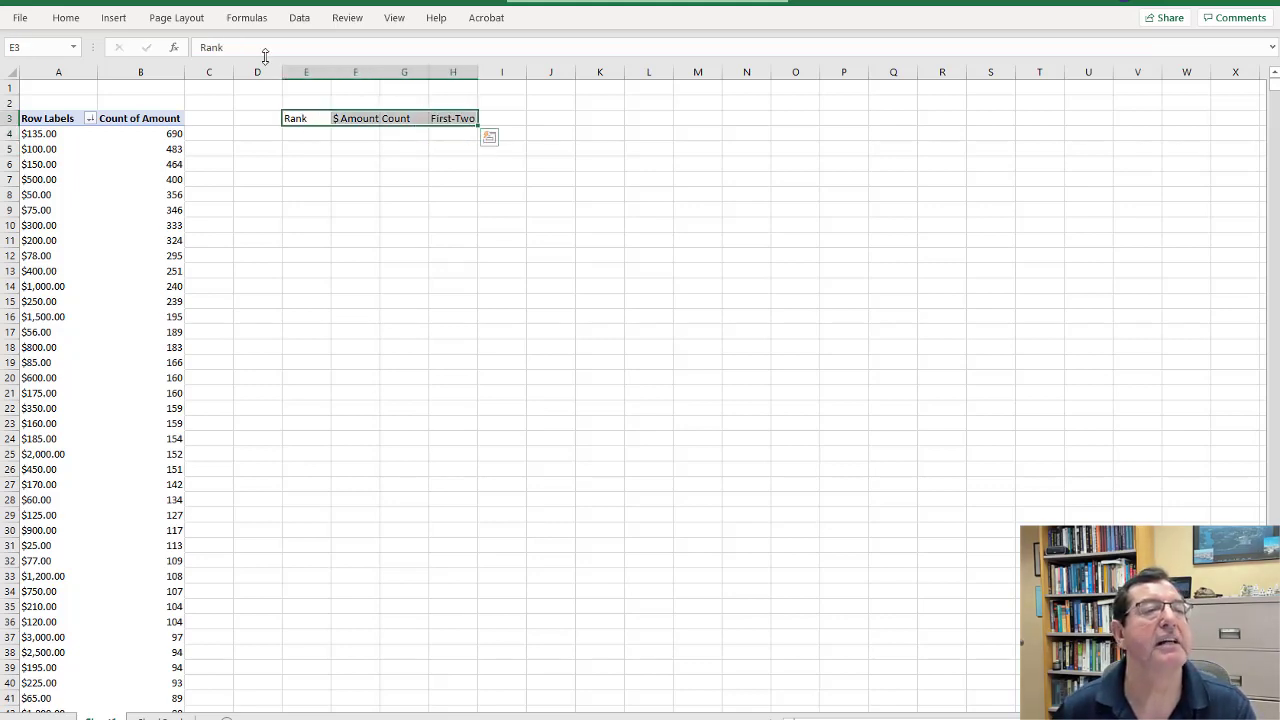
left_click(66, 19)
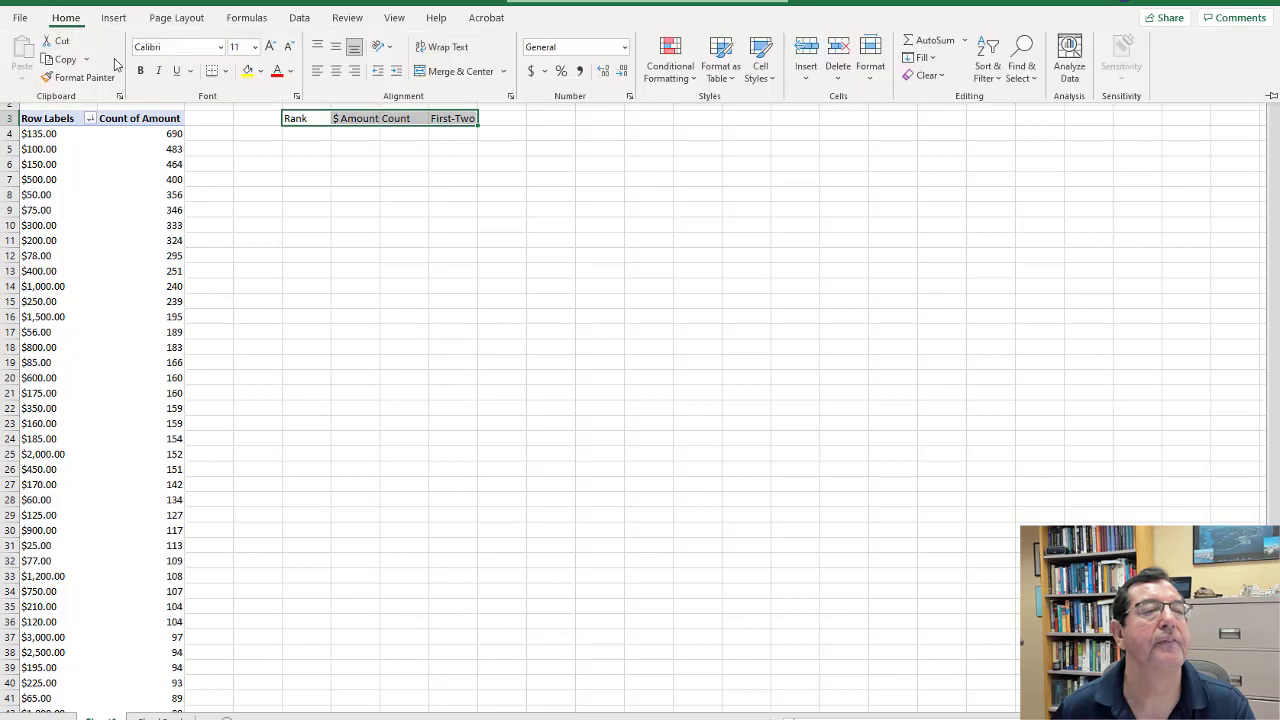
left_click(142, 72)
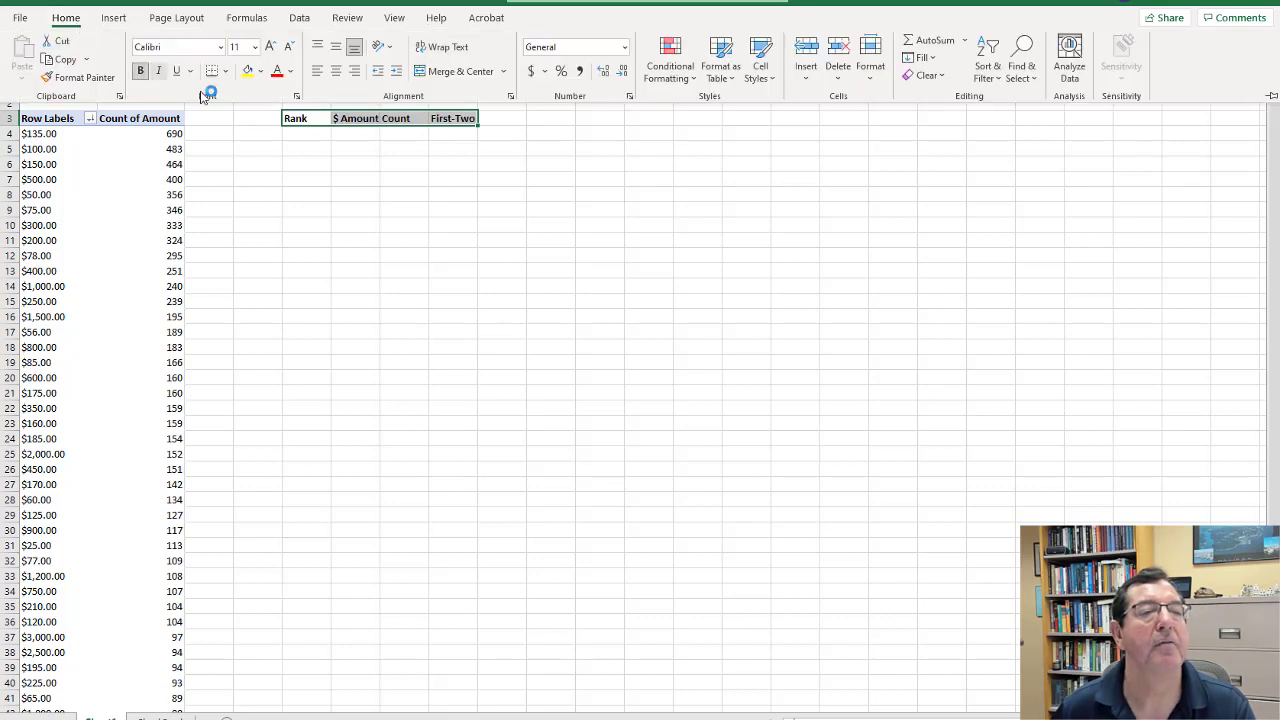
left_click(337, 72)
left_click(366, 223)
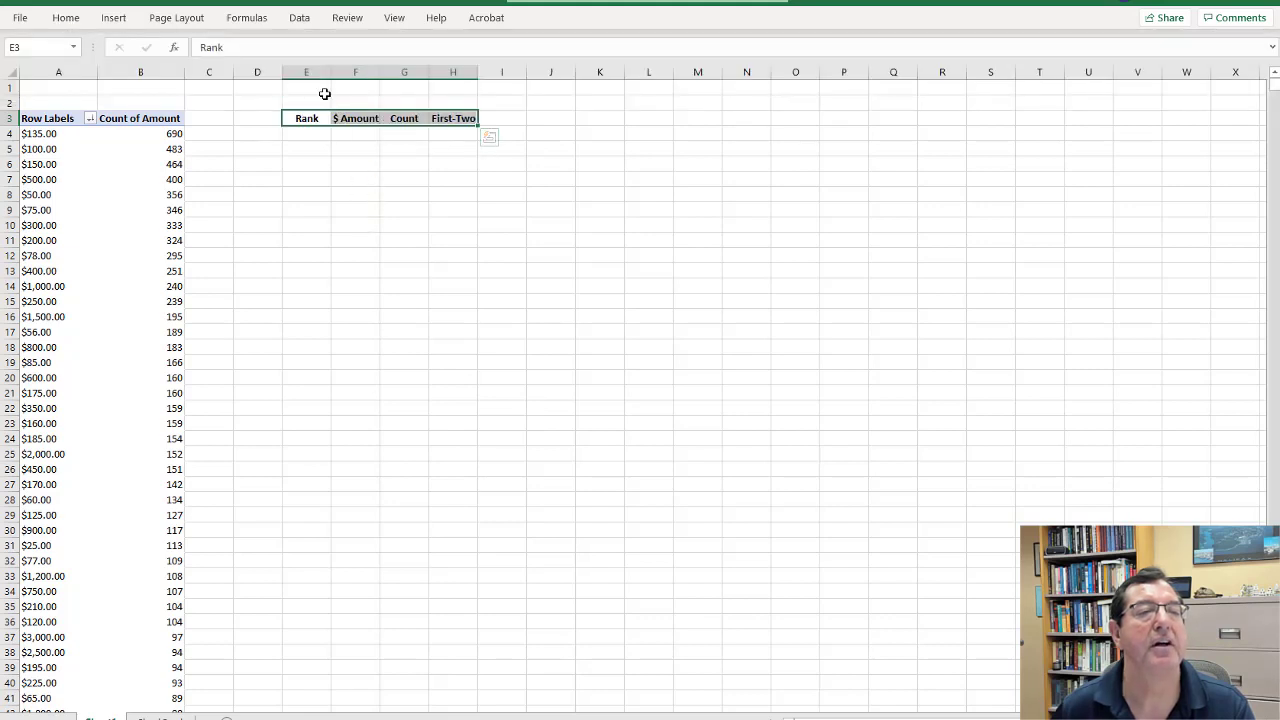
Set the width of columns E through H to 12.
left_click_drag(306, 72, 452, 73)
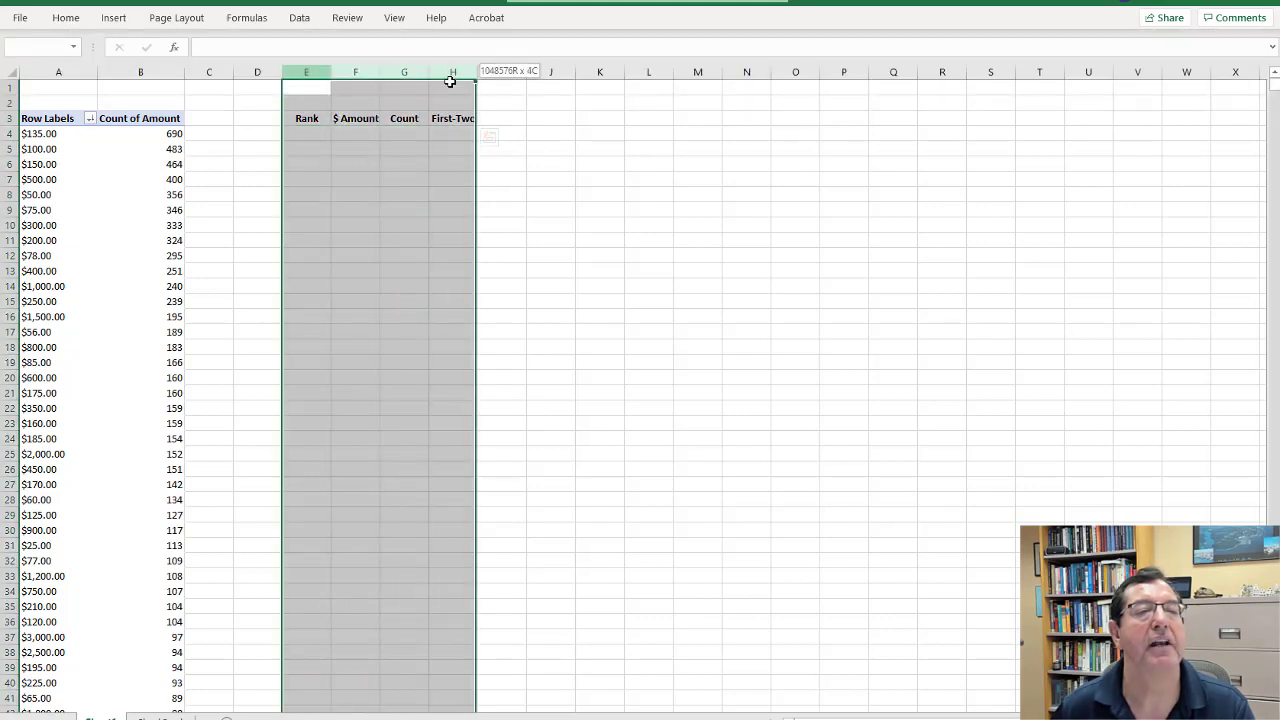
right_click(298, 73)
left_click(354, 288)
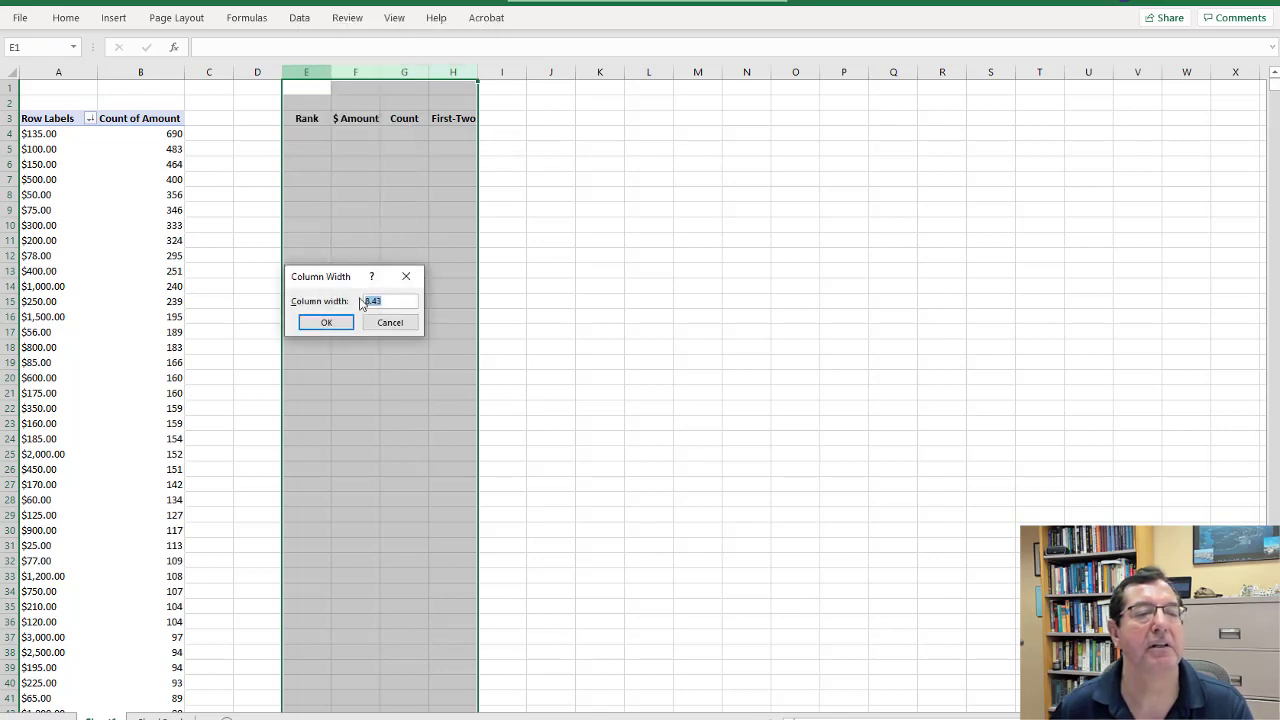
type("12")
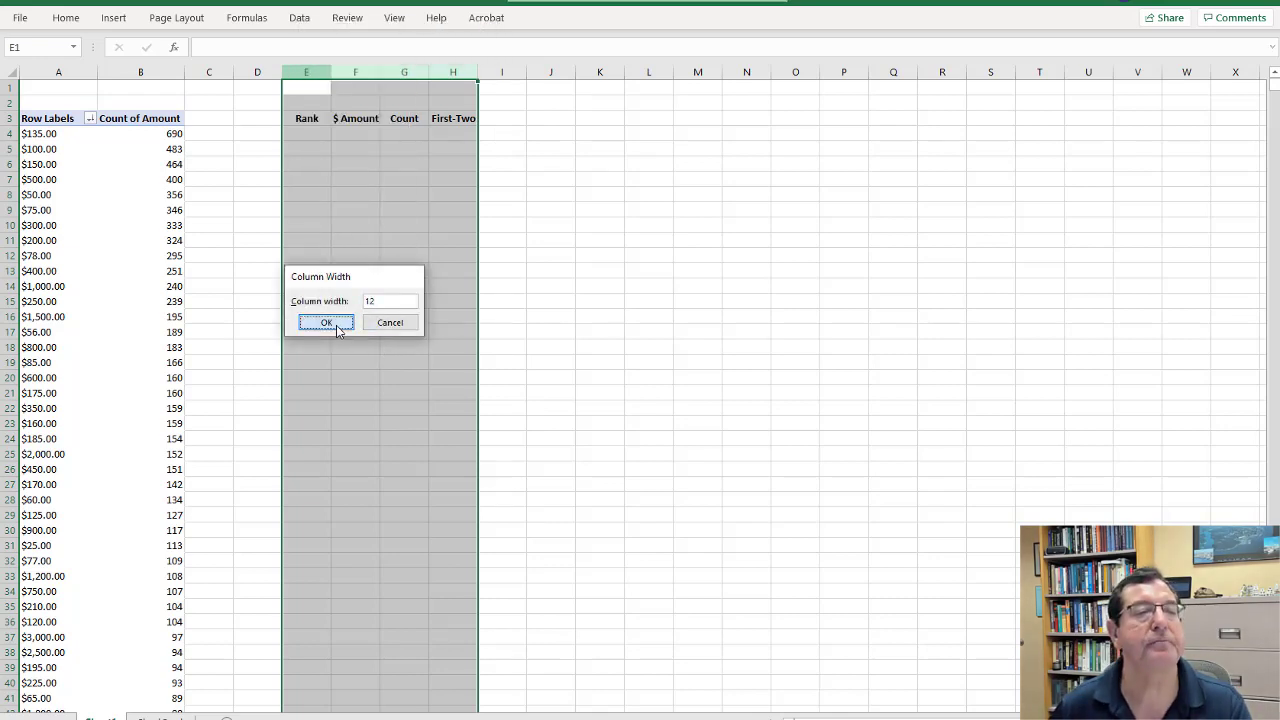
left_click(334, 323)
Enter the formula =b4 in cell G4 to bring the first PivotTable count under the Count heading.
left_click(460, 134)
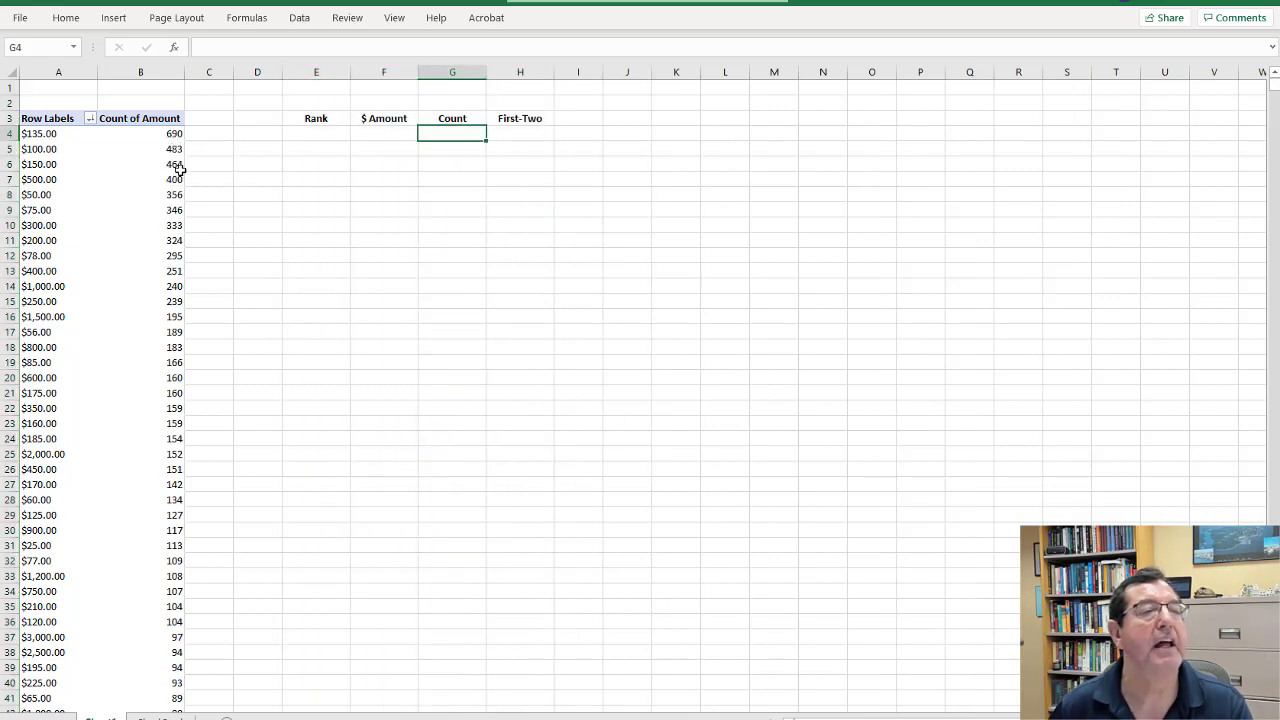
type("=")
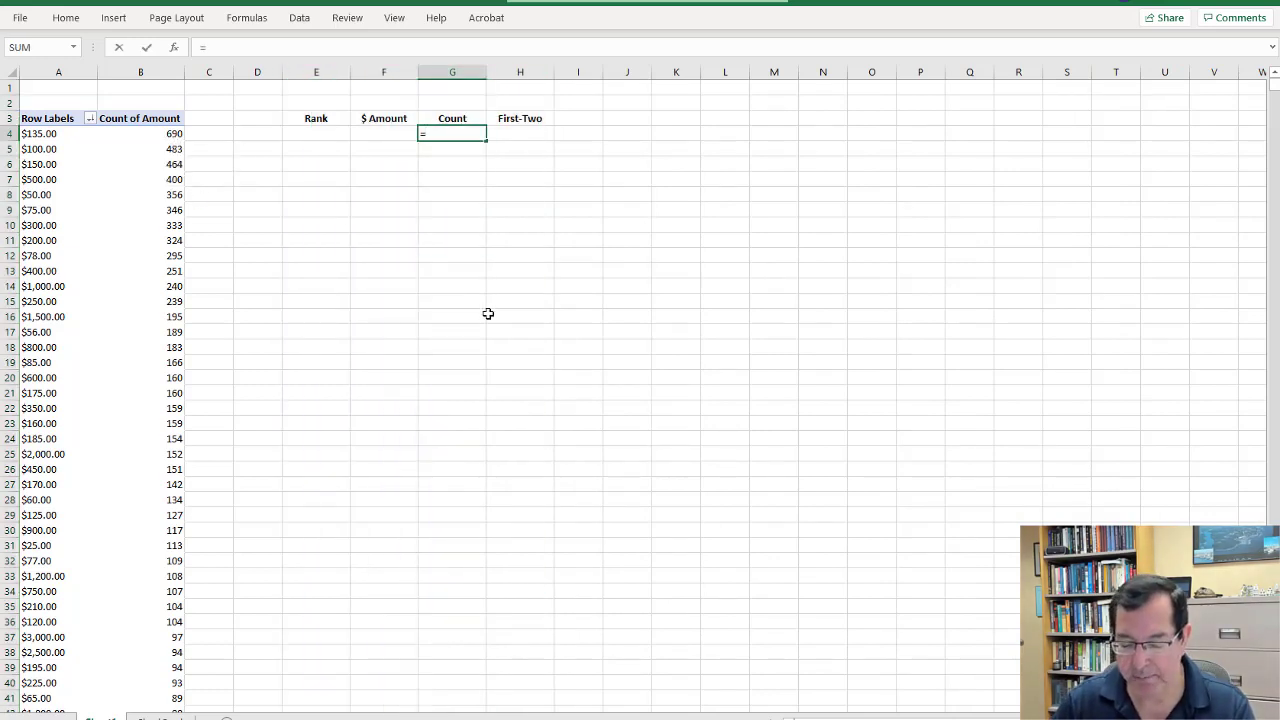
type("b4")
key("Return")
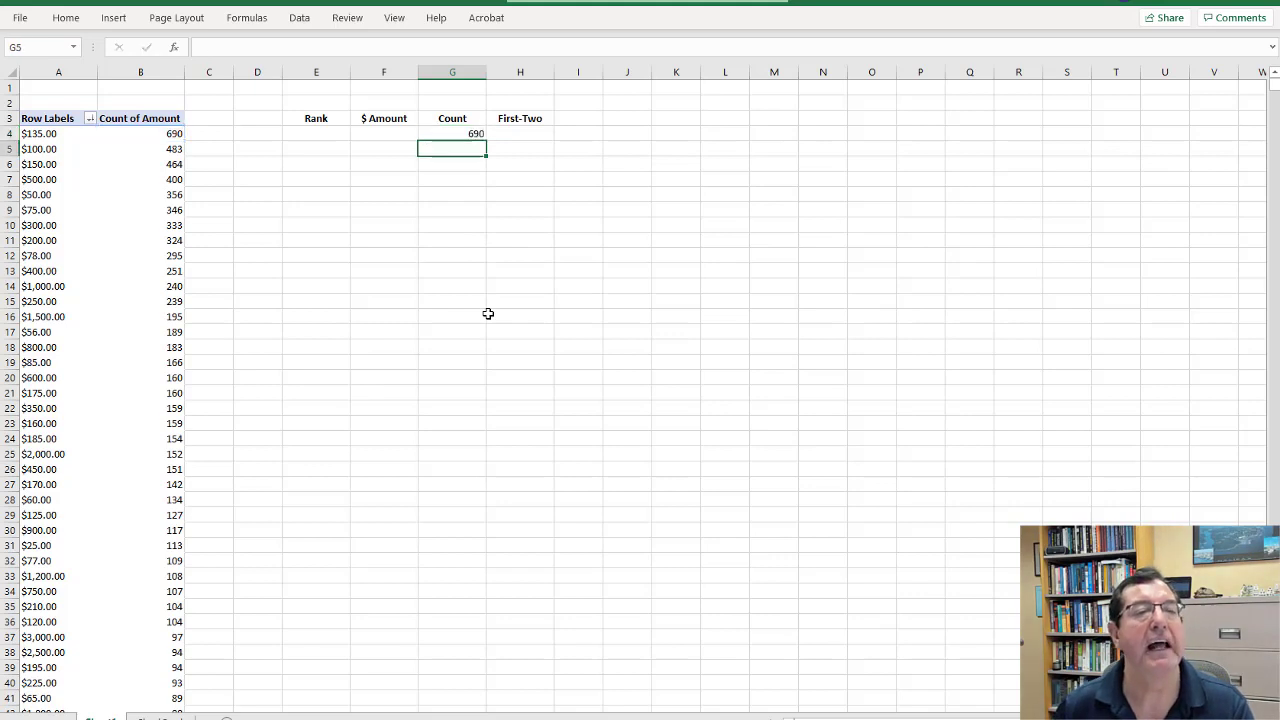
Enter the formula =a4 in cell F4 and fill F4:G4 down through row 18 for the amounts and counts.
left_click(371, 134)
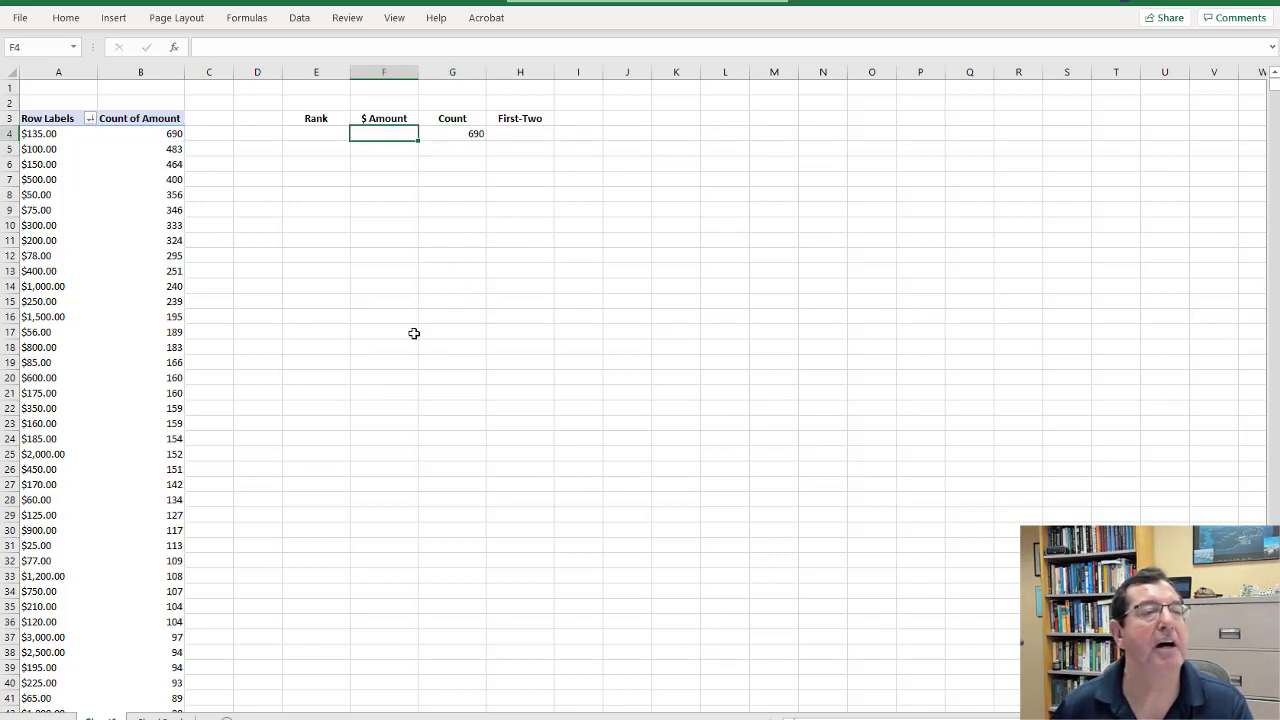
type("=a")
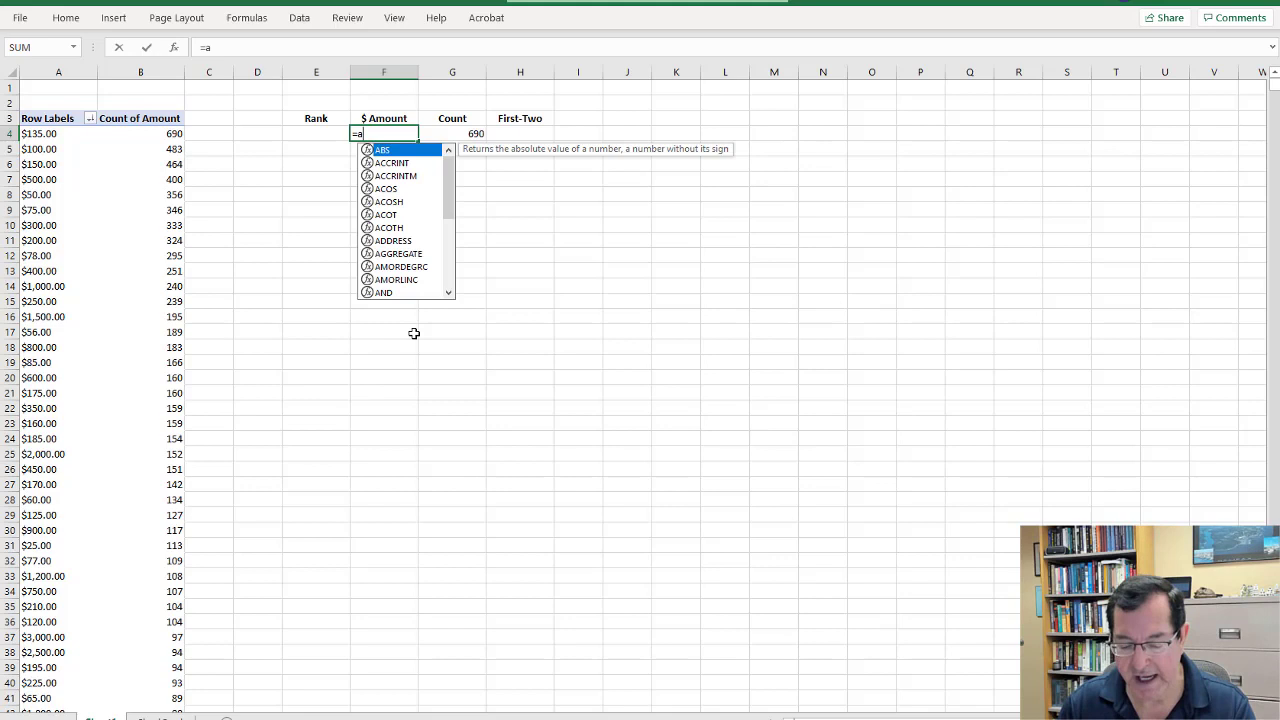
type("4")
key("Return")
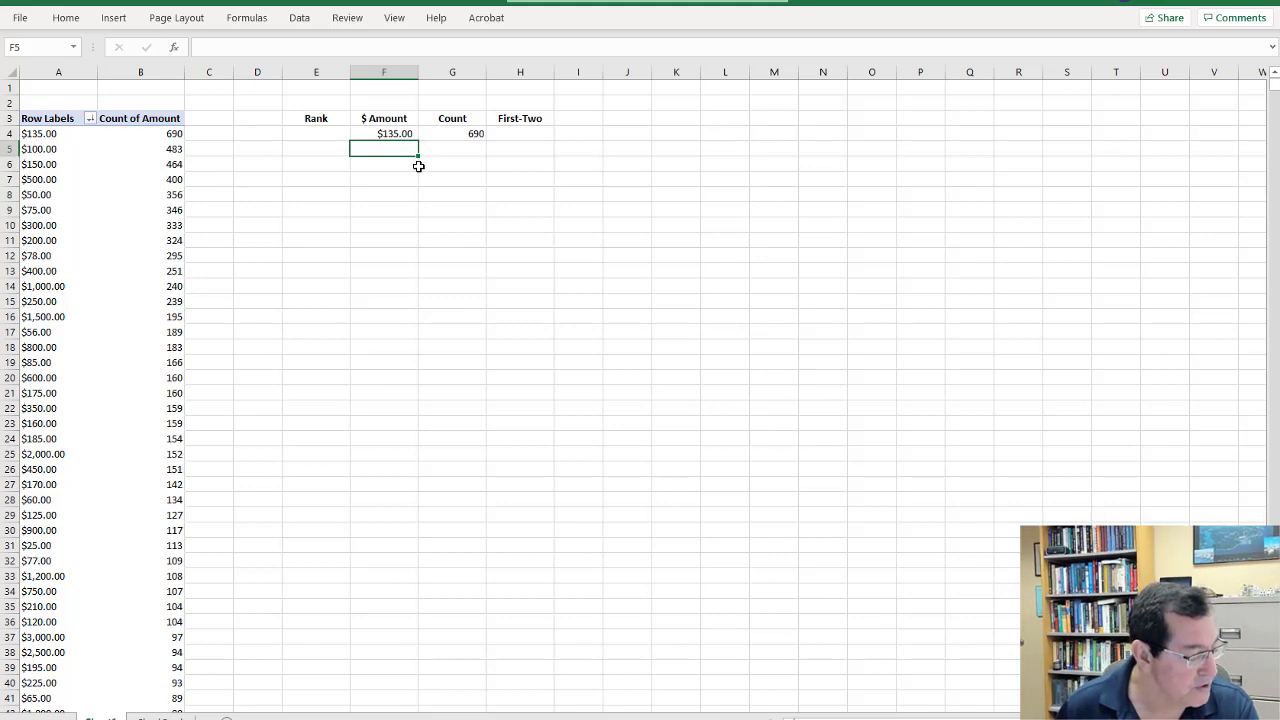
left_click(400, 135)
left_click_drag(418, 140, 494, 352)
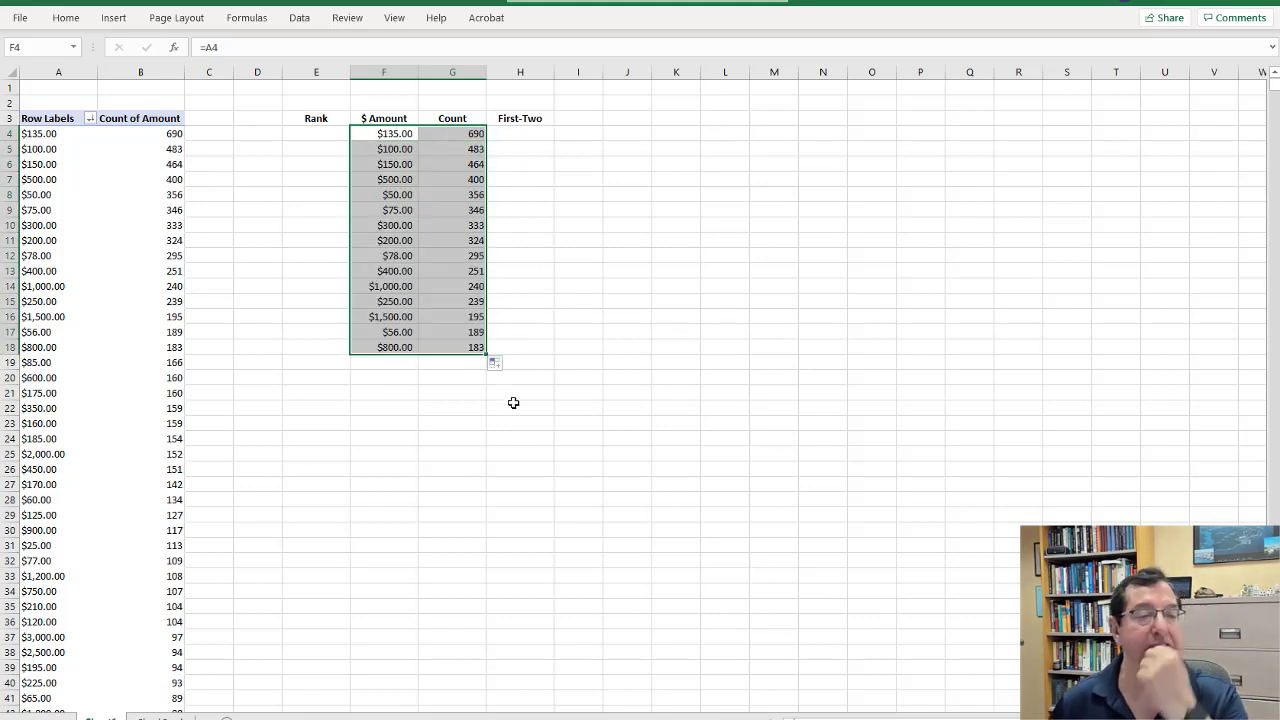
Enter the formula =rank(G4,G4:G18,0) in cell E4 to rank the first count in descending order.
left_click(328, 135)
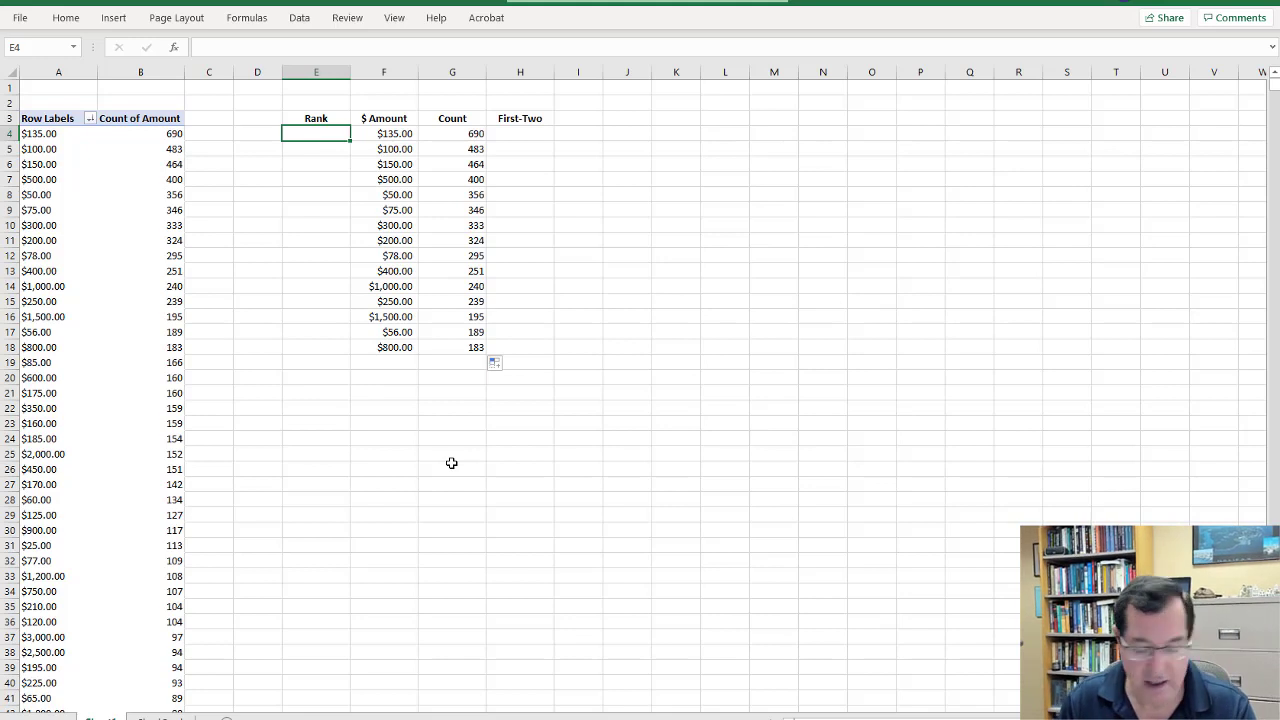
type("=ra")
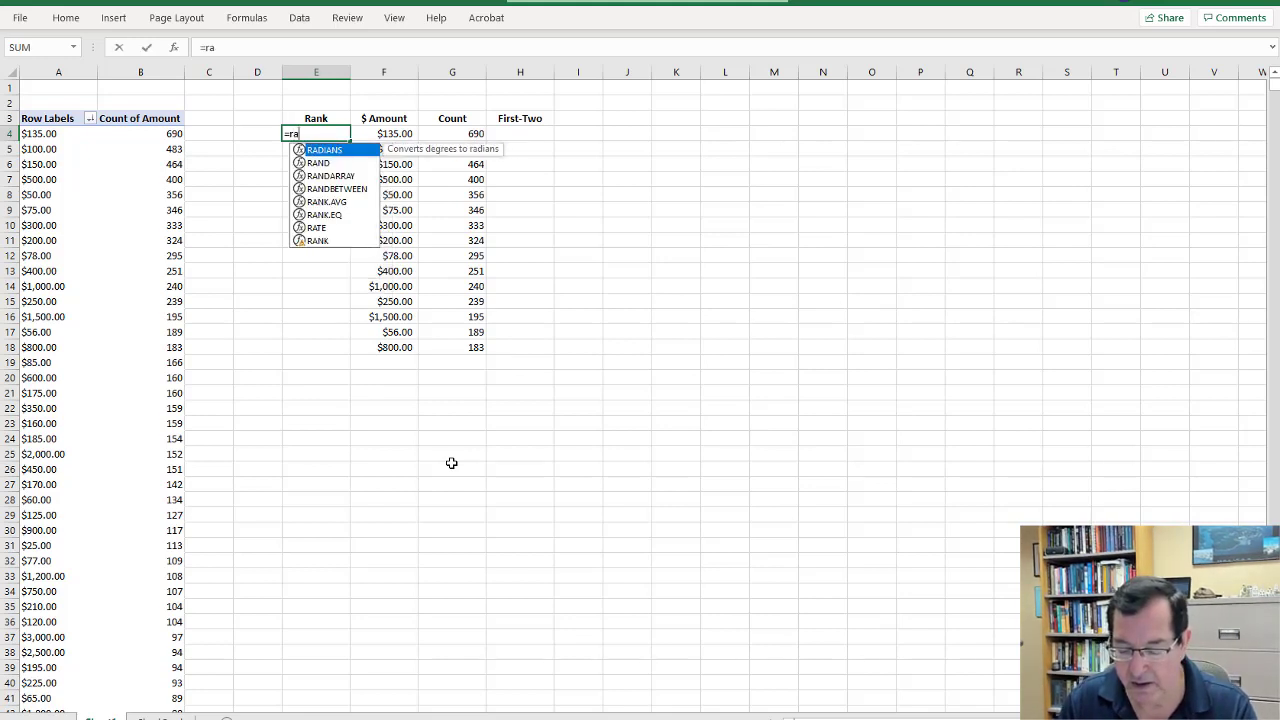
type("nk(")
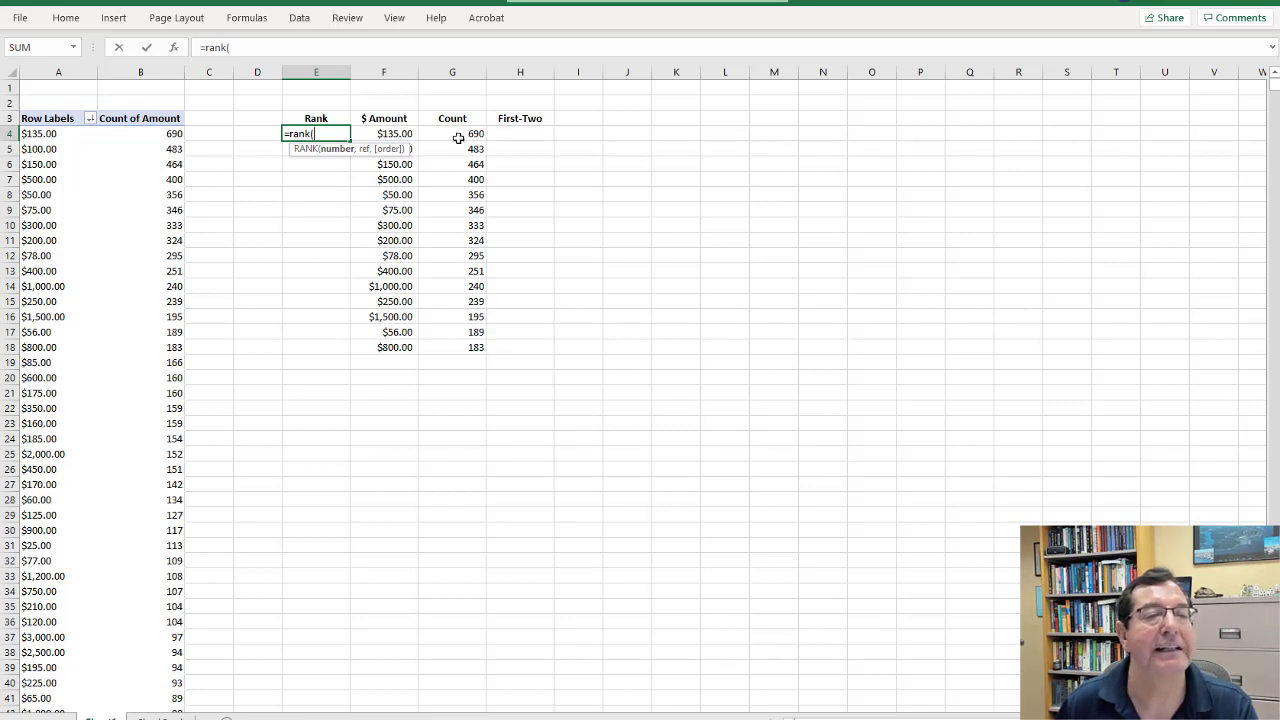
left_click(457, 133)
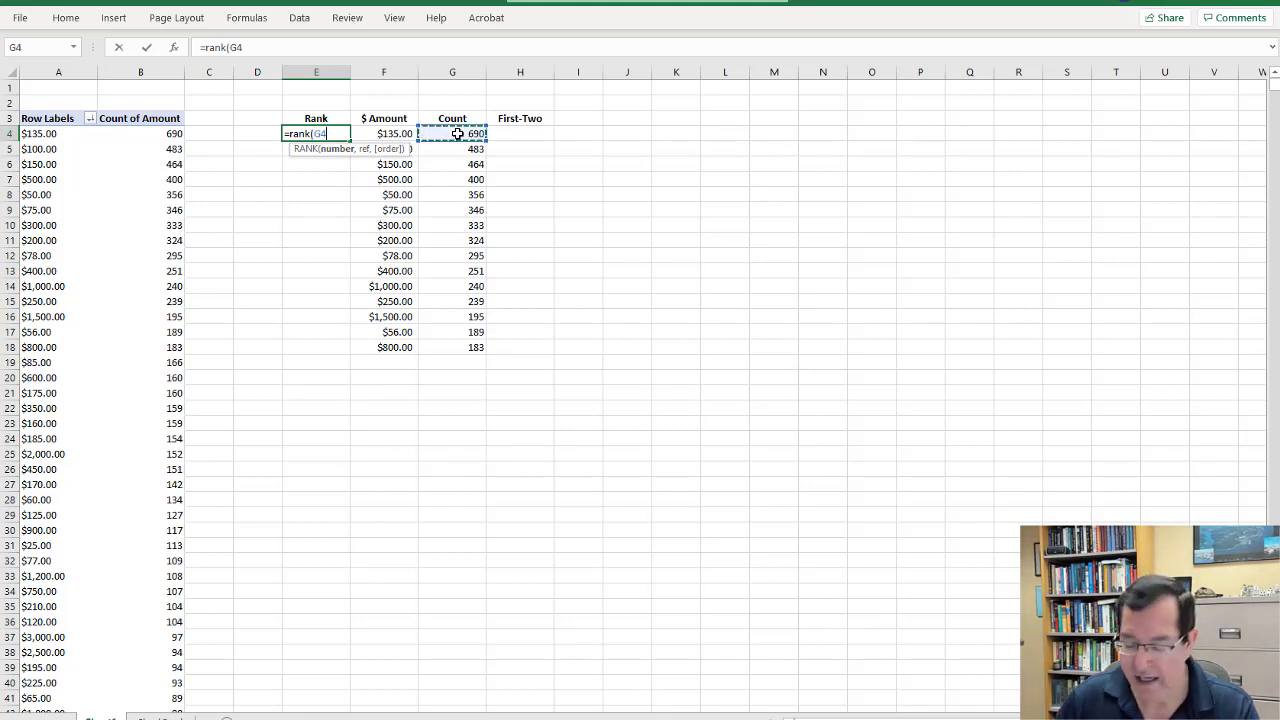
type(",")
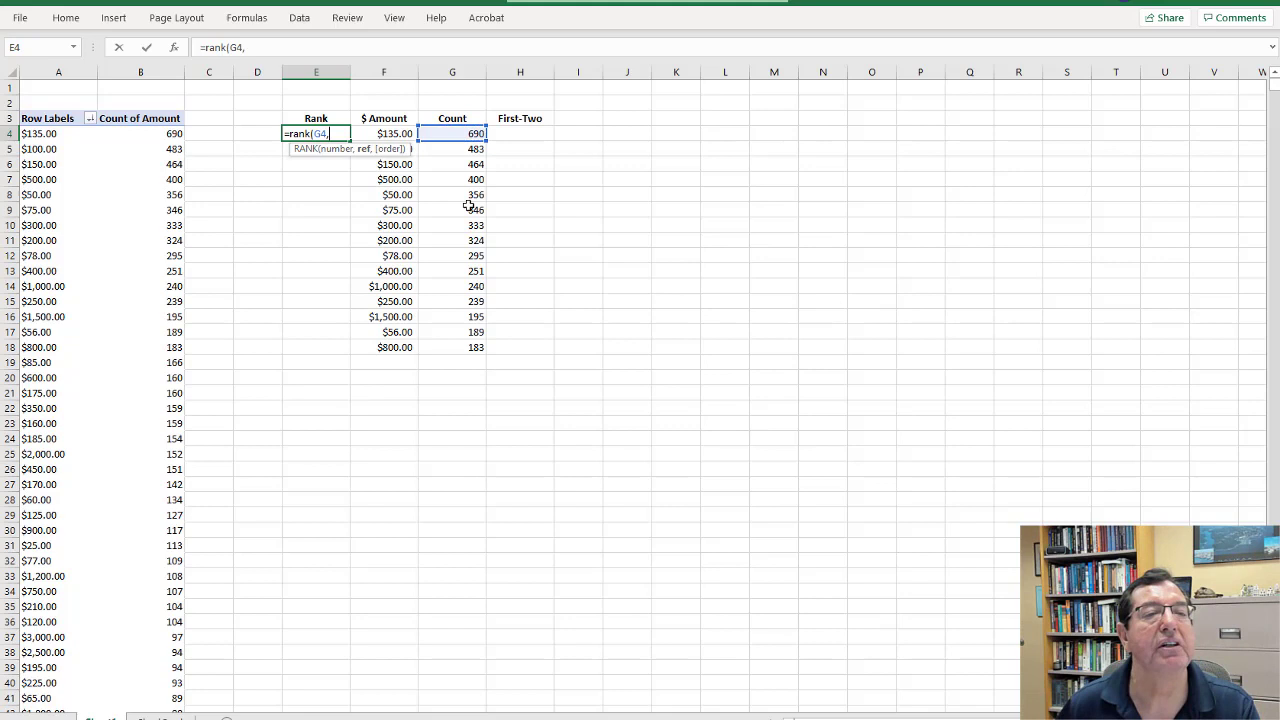
left_click_drag(449, 133, 463, 347)
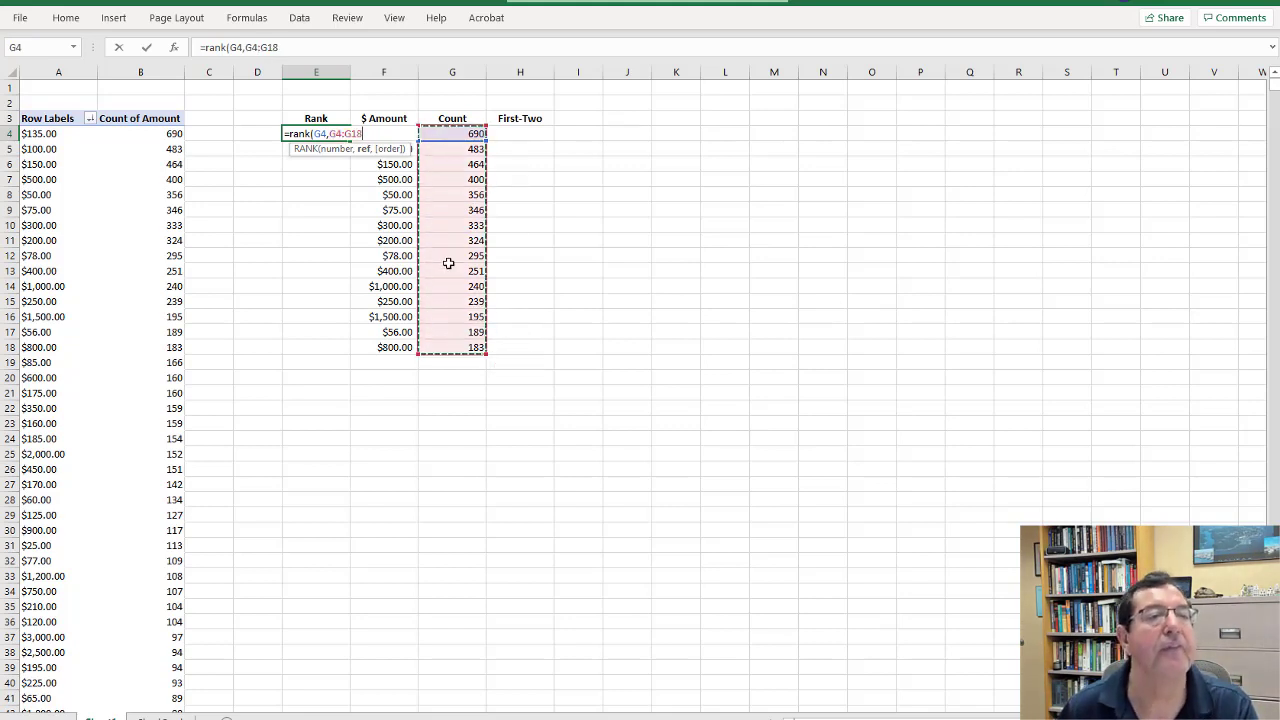
left_click(337, 50)
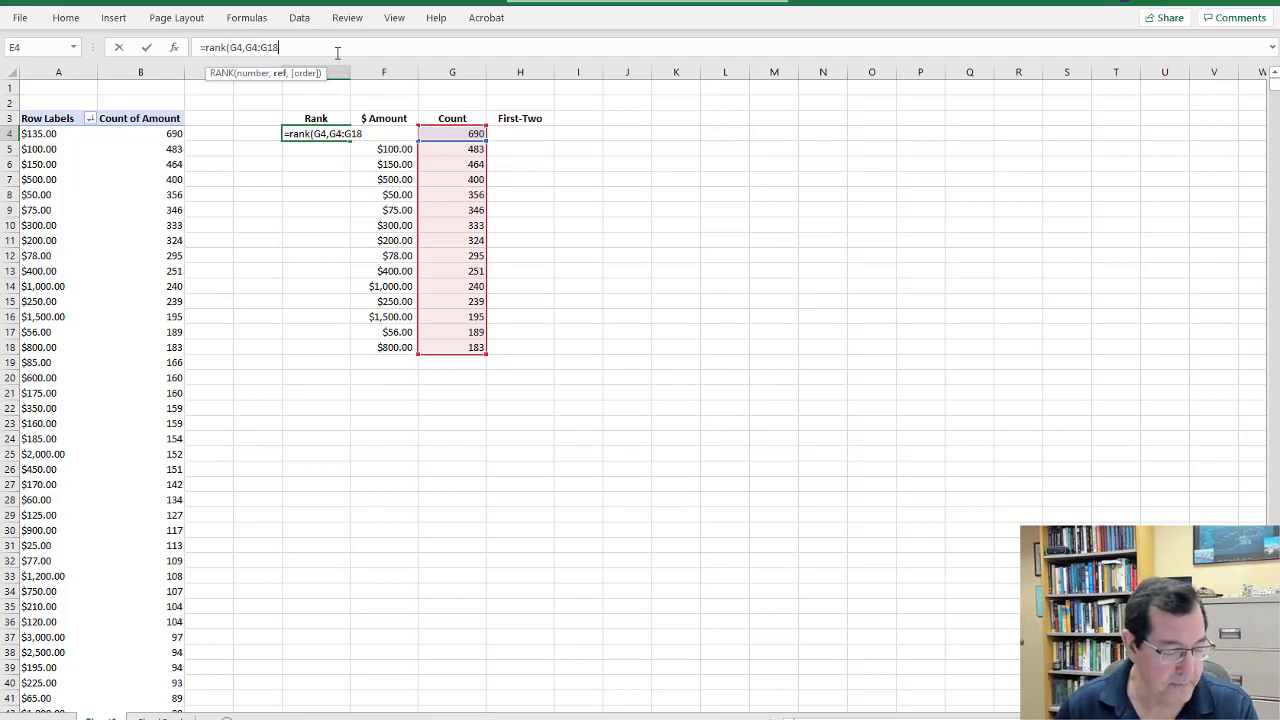
type(",")
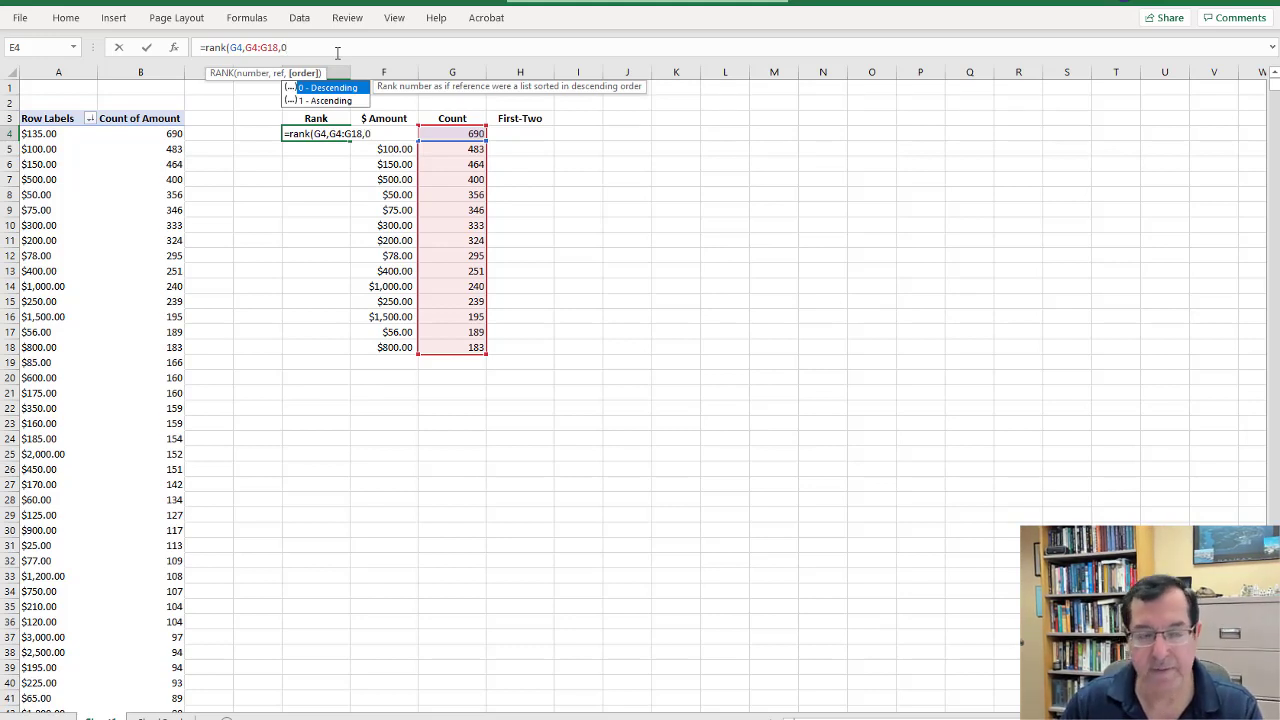
type("0)")
key("Return")
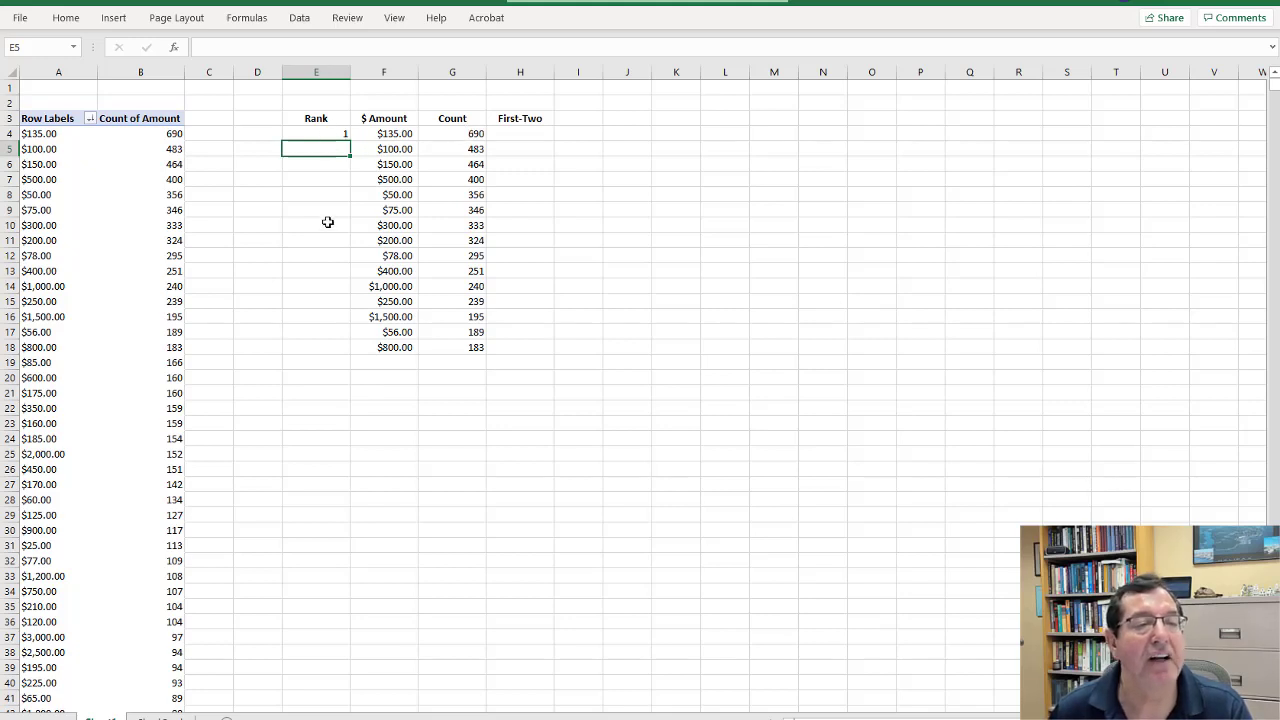
Make the reference range in E4's RANK formula absolute as $G$4:$G$18 and fill the formula down to E18.
left_click(312, 130)
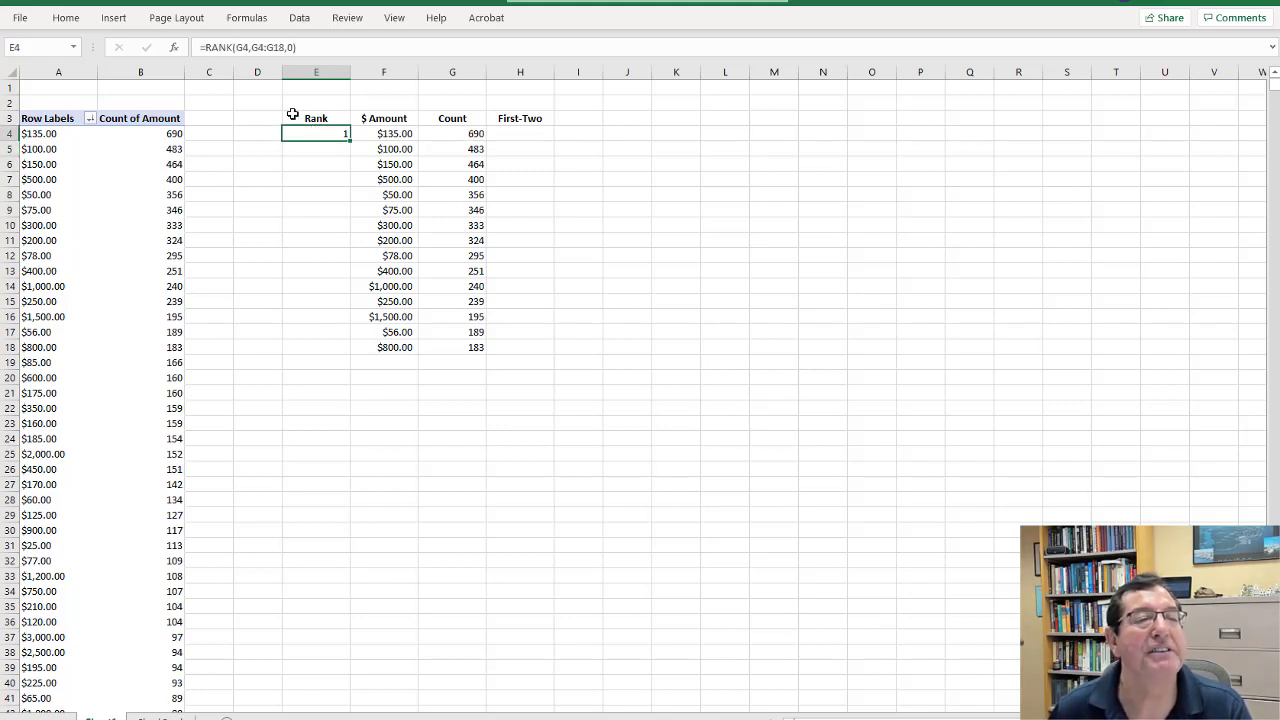
left_click(259, 47)
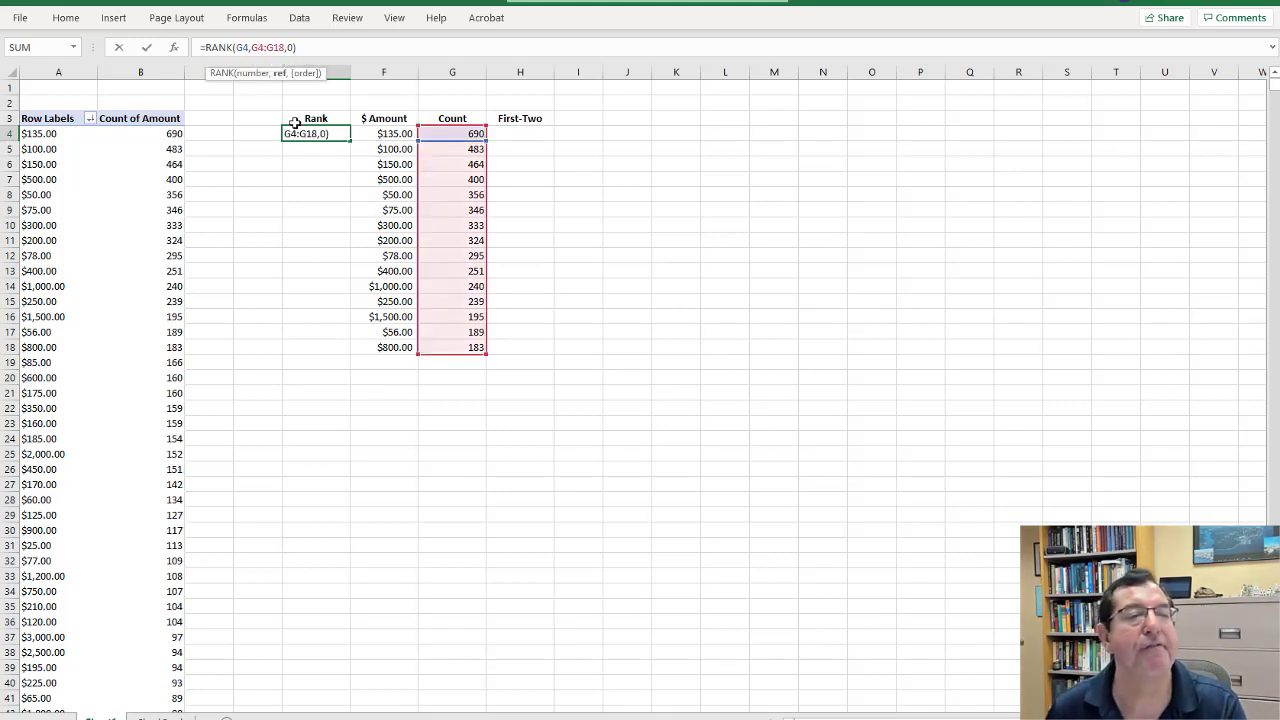
key("F4")
left_click(291, 47)
key("F4")
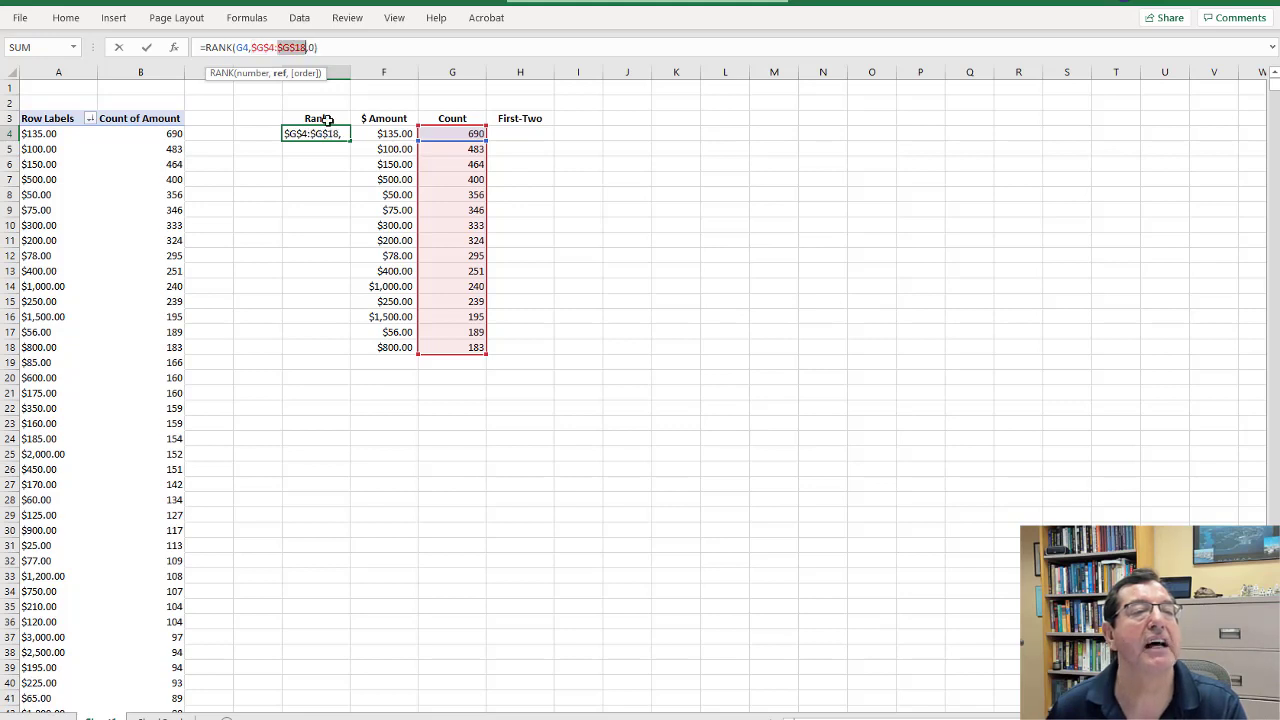
left_click(329, 47)
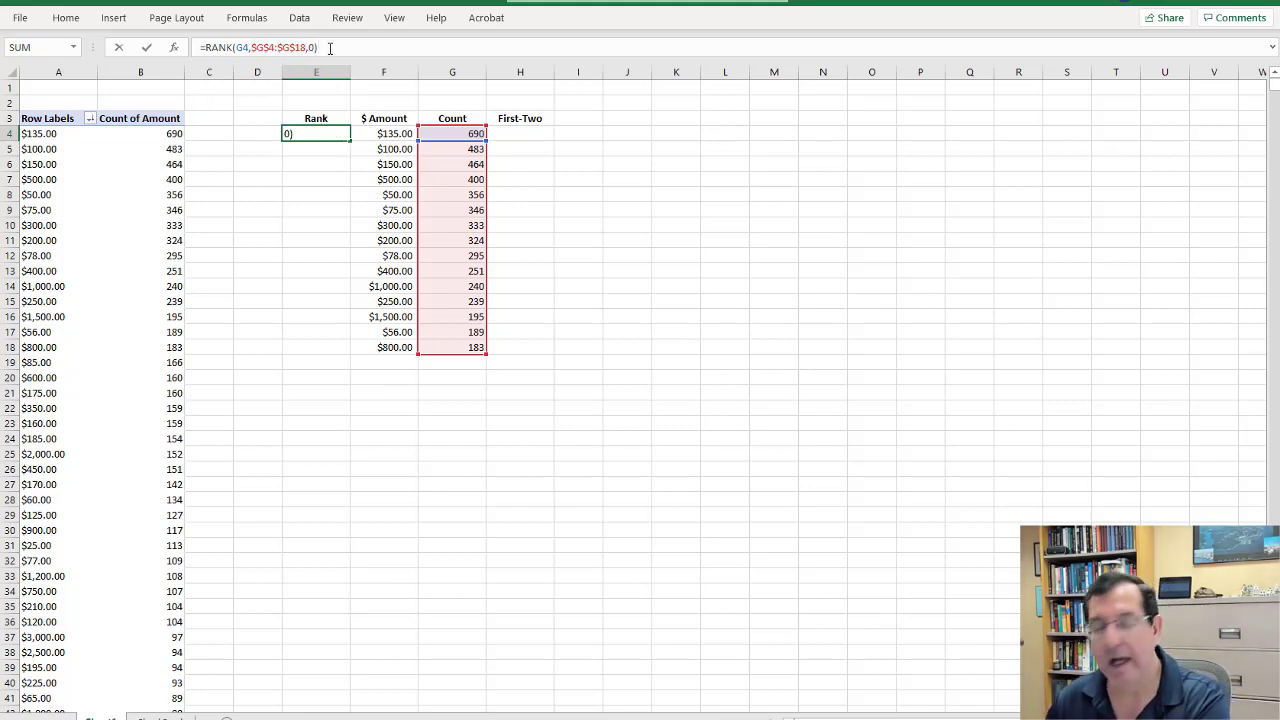
key("Return")
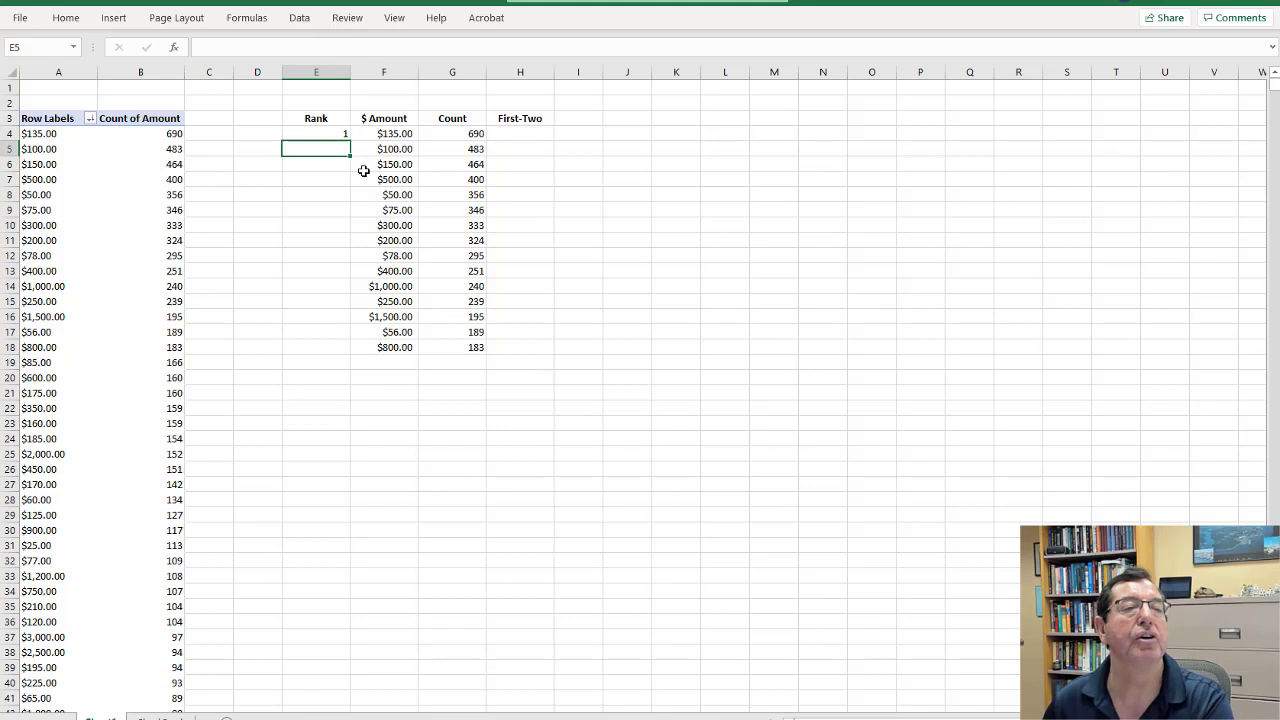
left_click(329, 135)
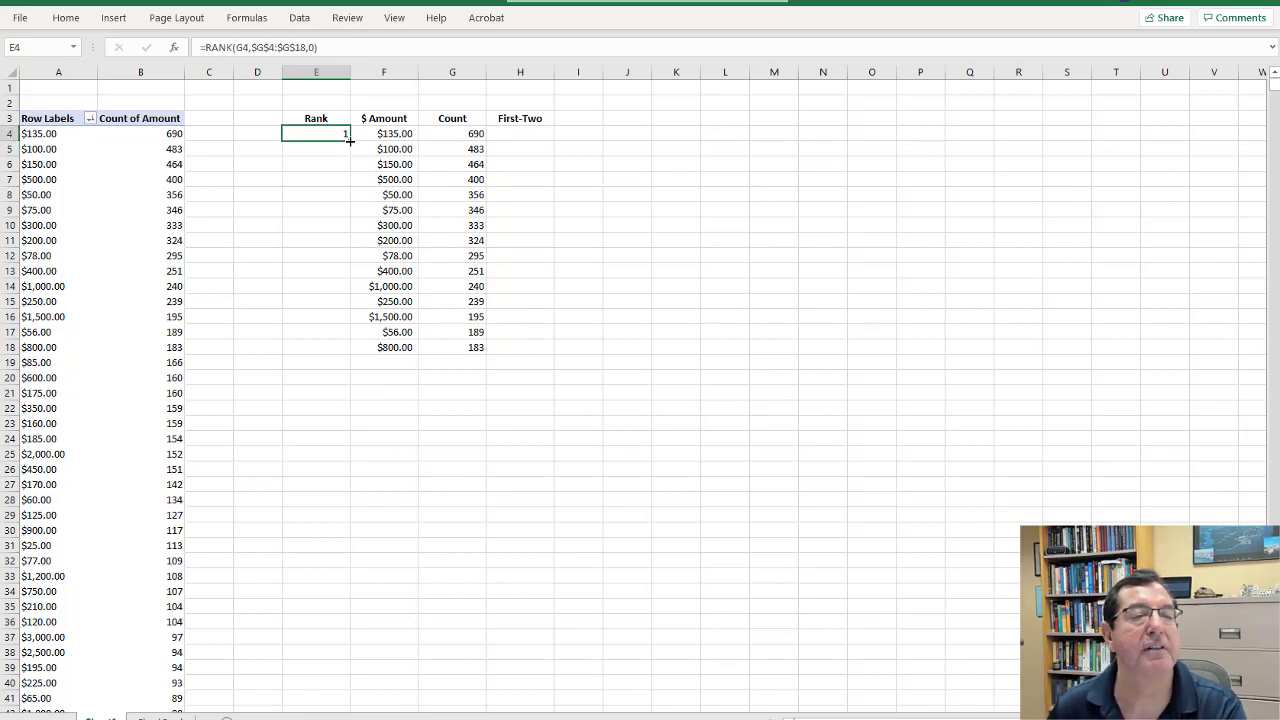
double_click(349, 141)
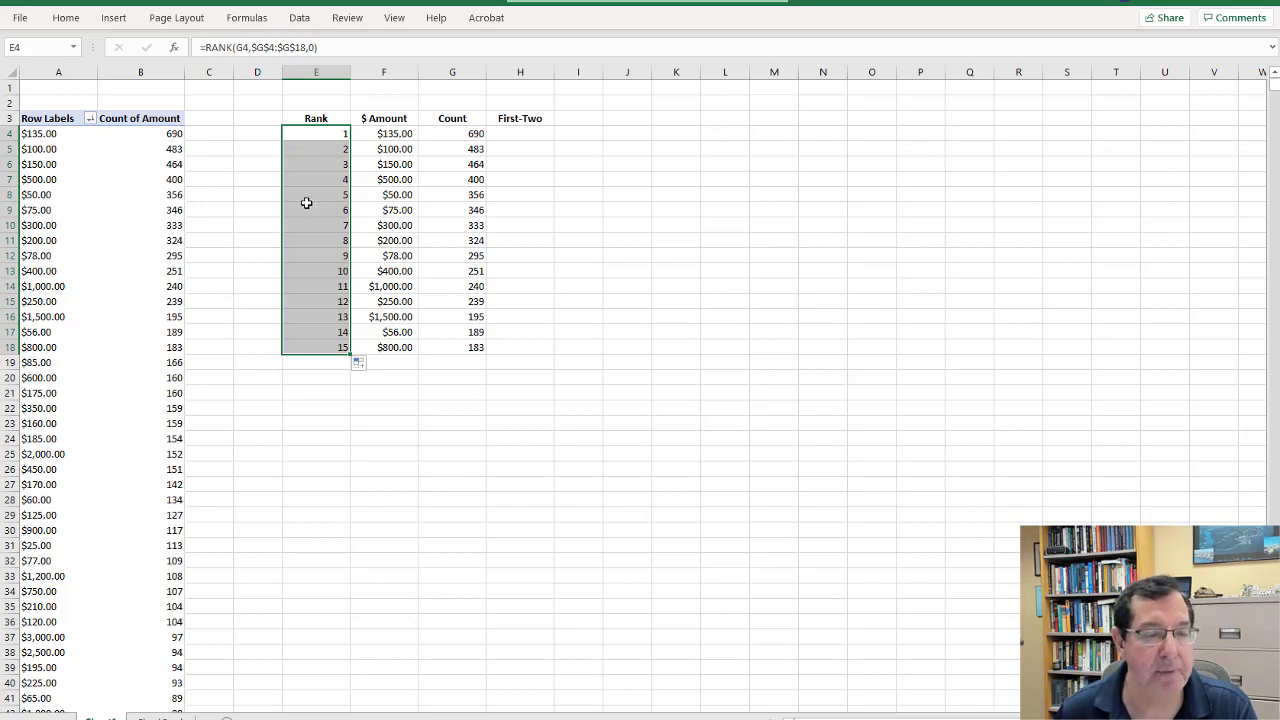
Enter the formula =value(left(abs(f4*1000),2)) in cell H4 to extract the first two digits of the dollar amount.
left_click(527, 136)
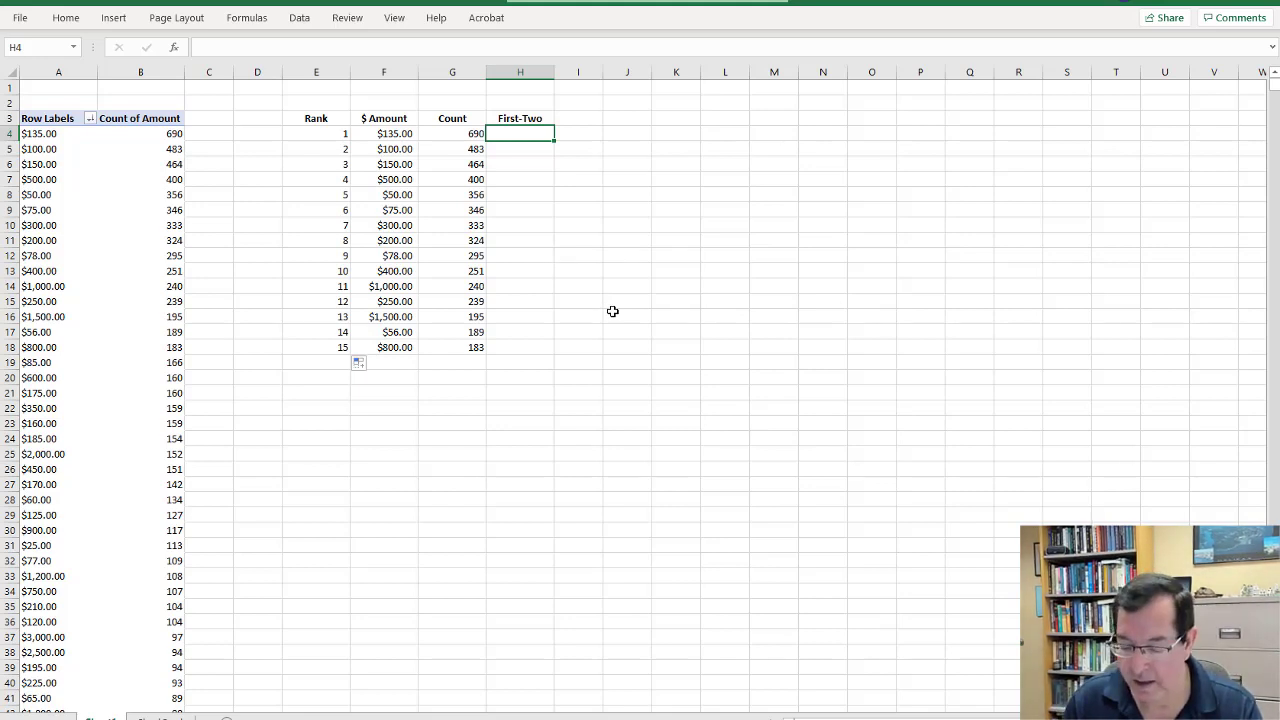
type("=val")
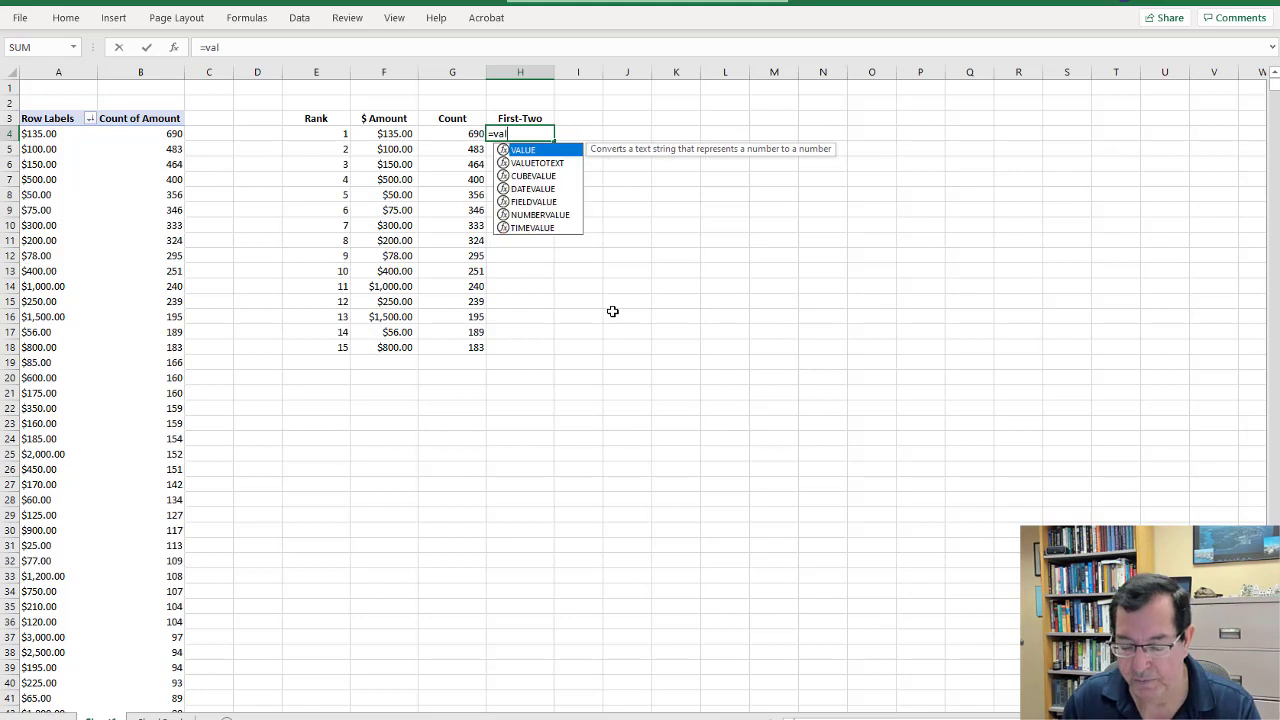
type("ue(")
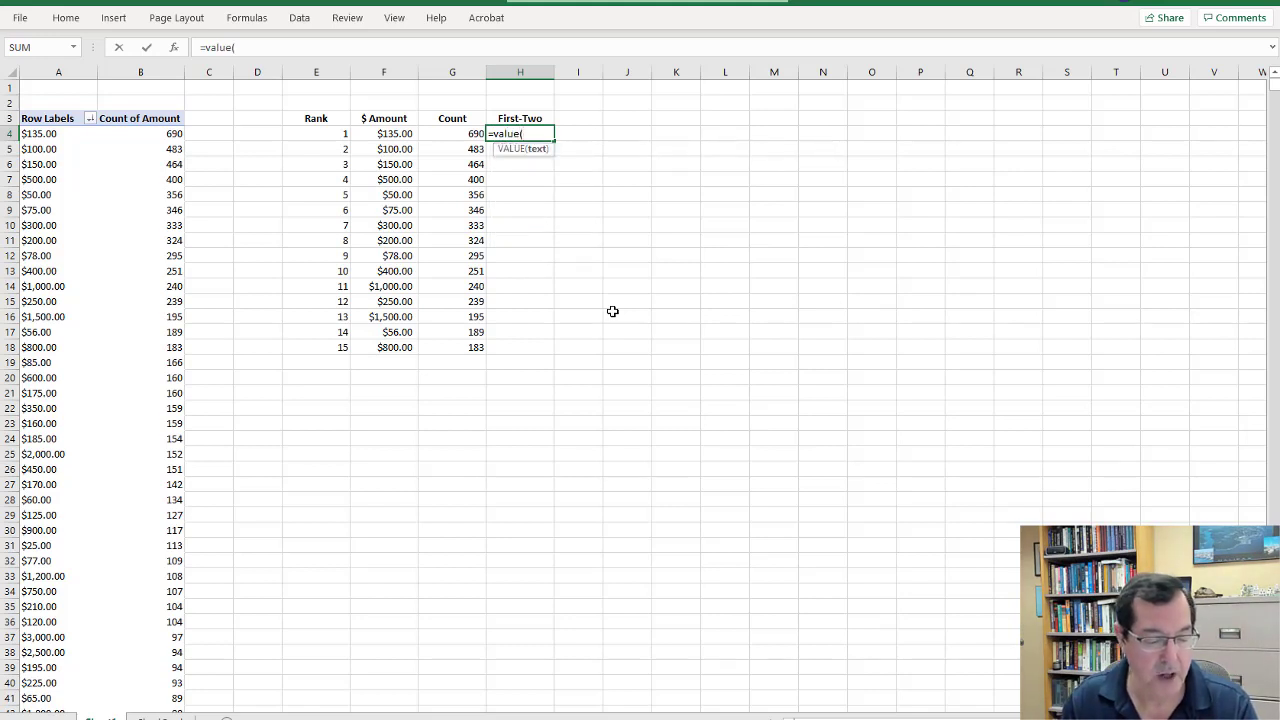
type("l")
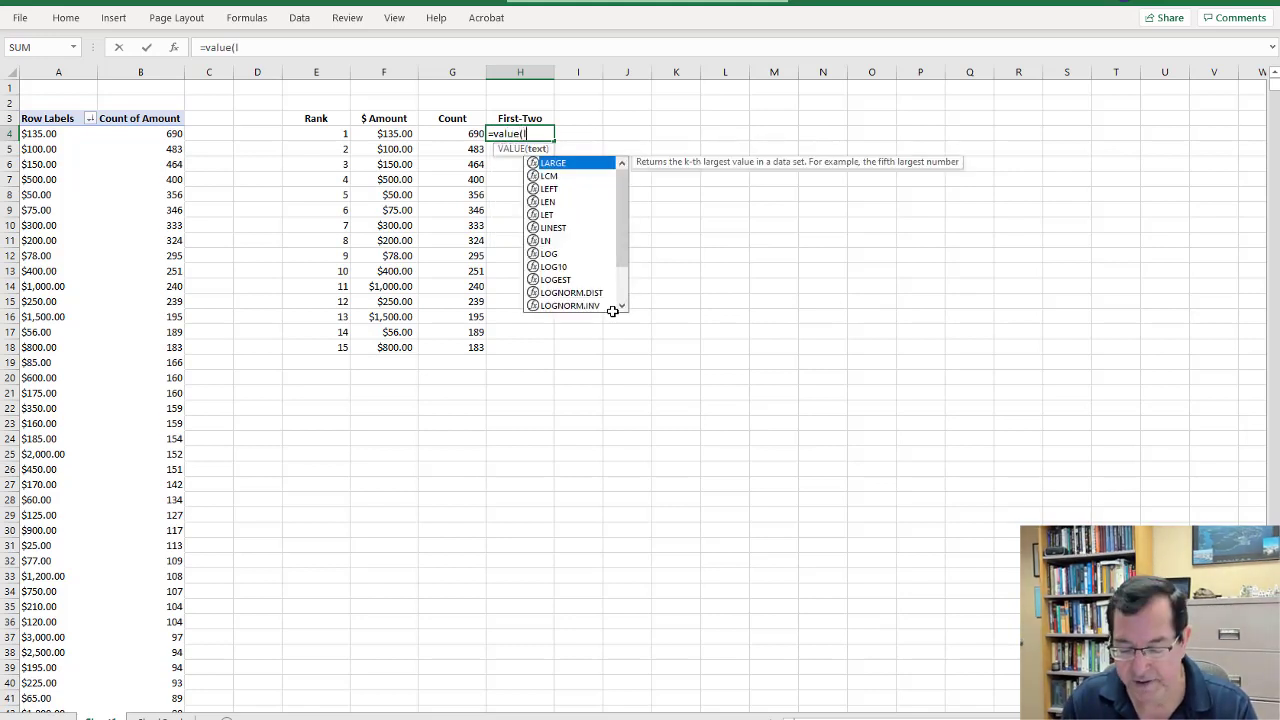
type("eft")
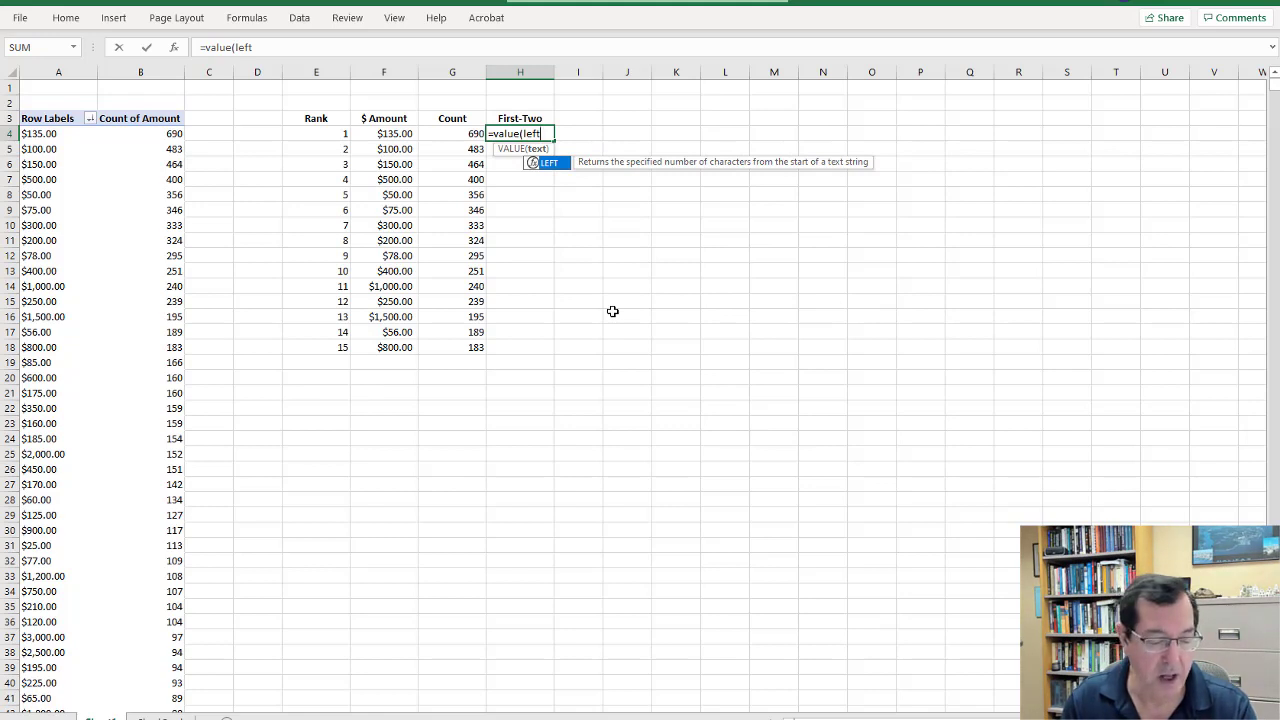
type("(")
type("ab")
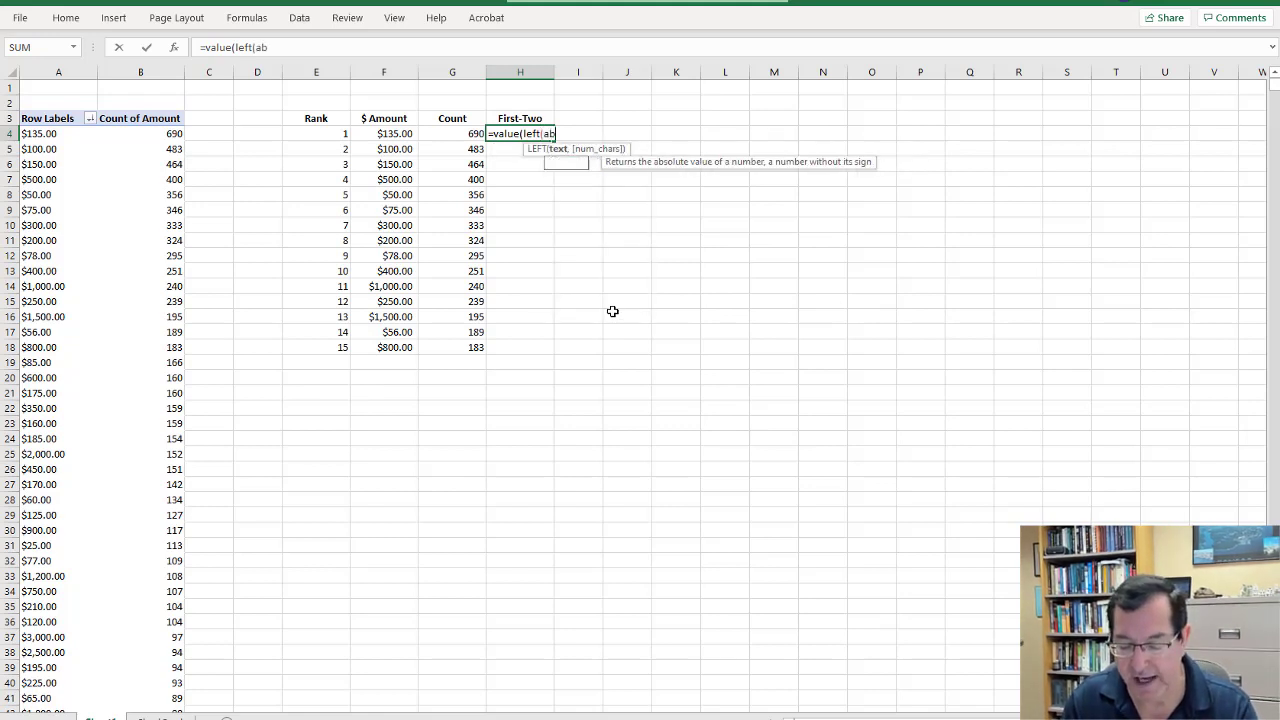
type("s(")
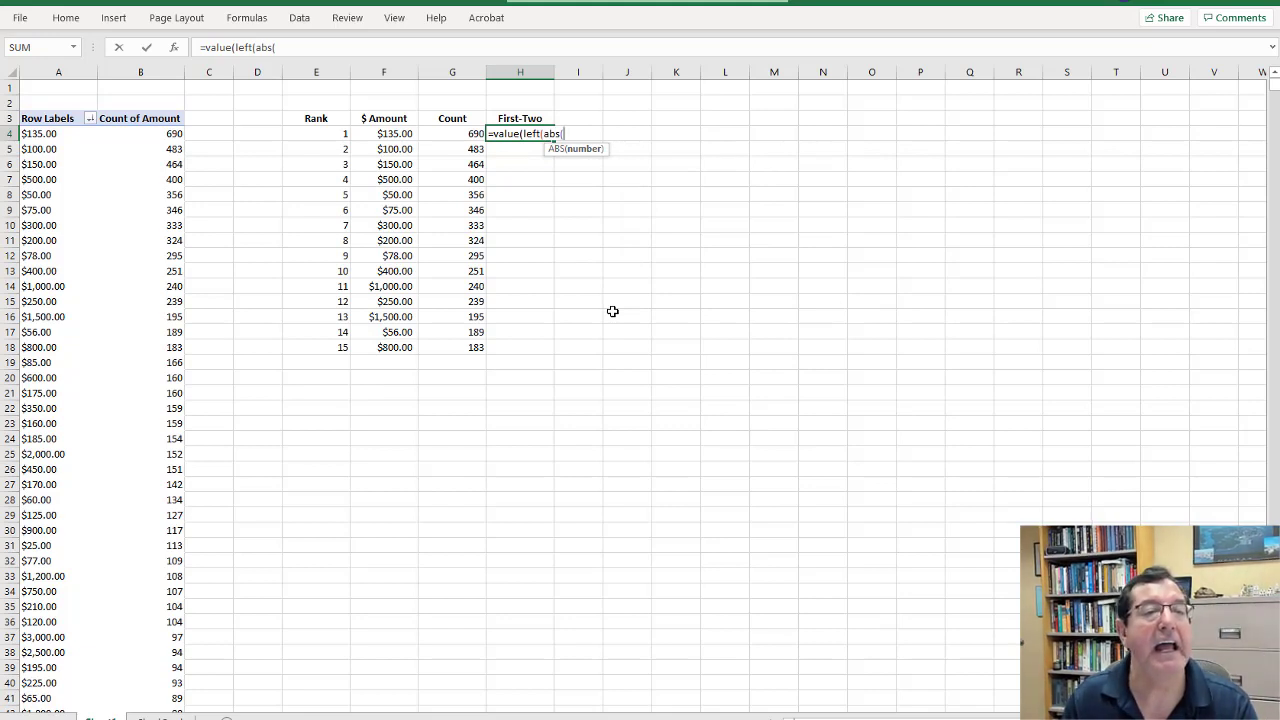
type("f4*1000")
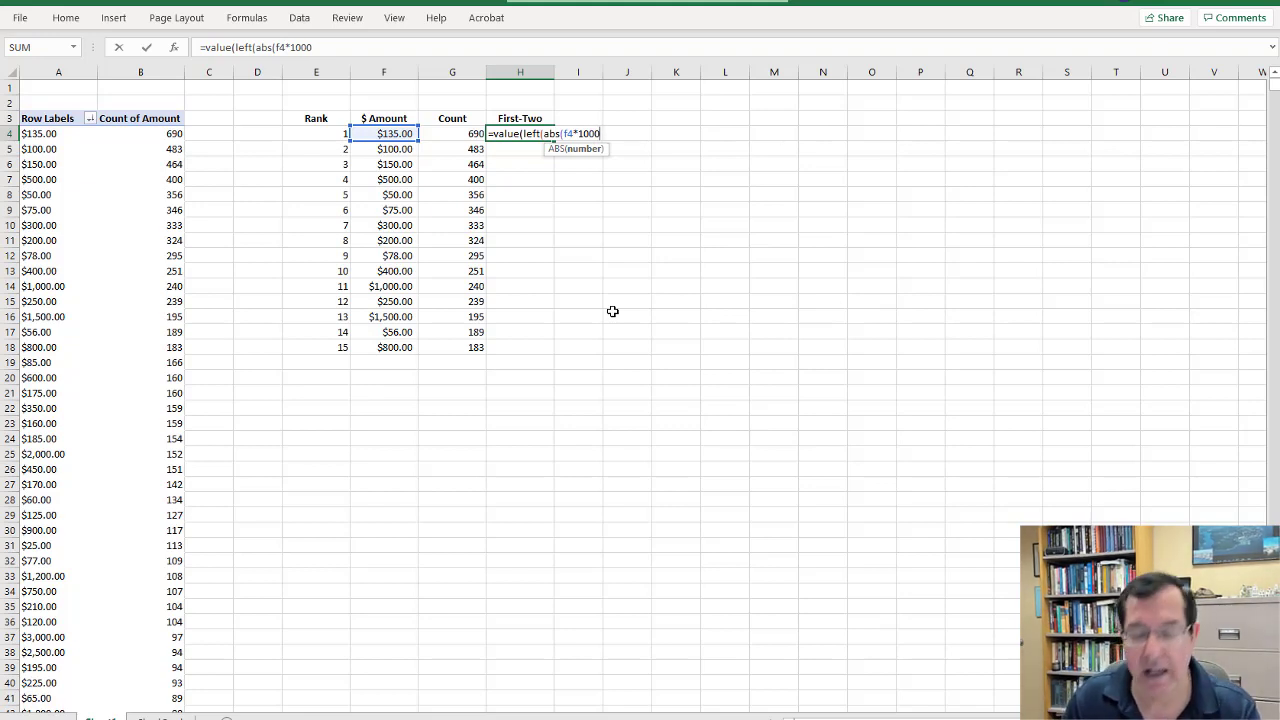
type(")")
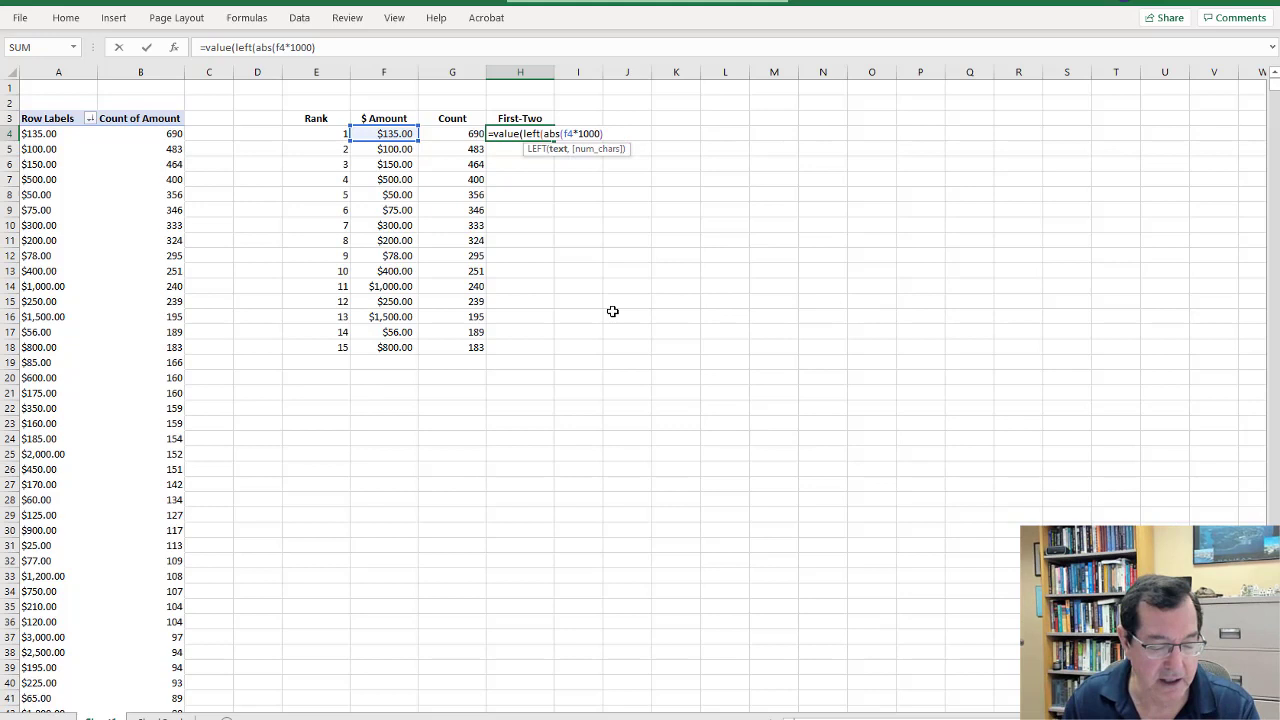
type(",2")
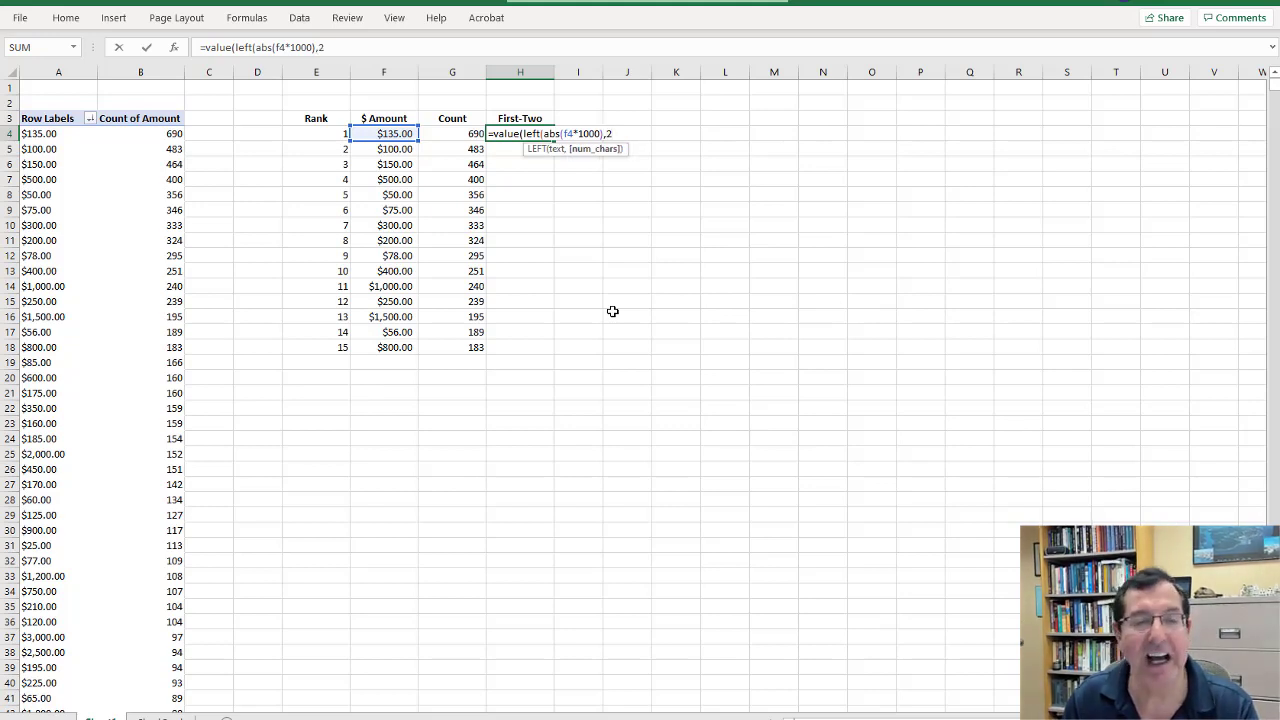
type("))")
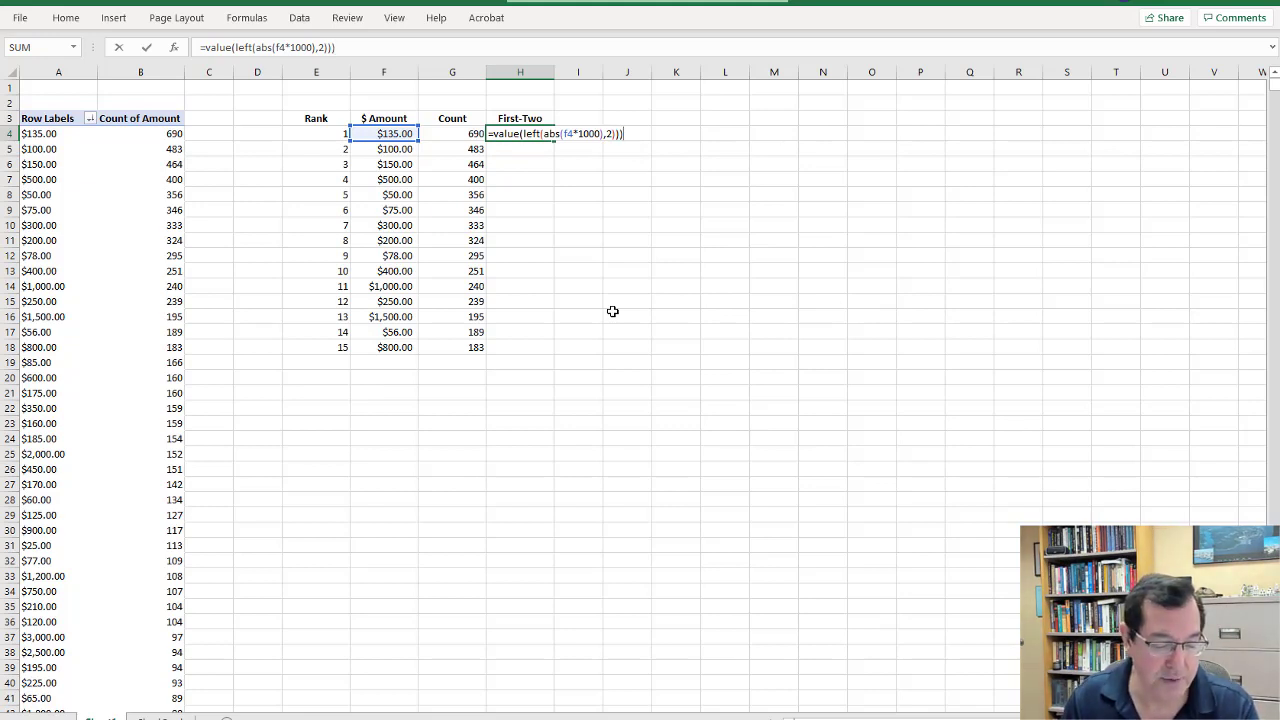
key("Return")
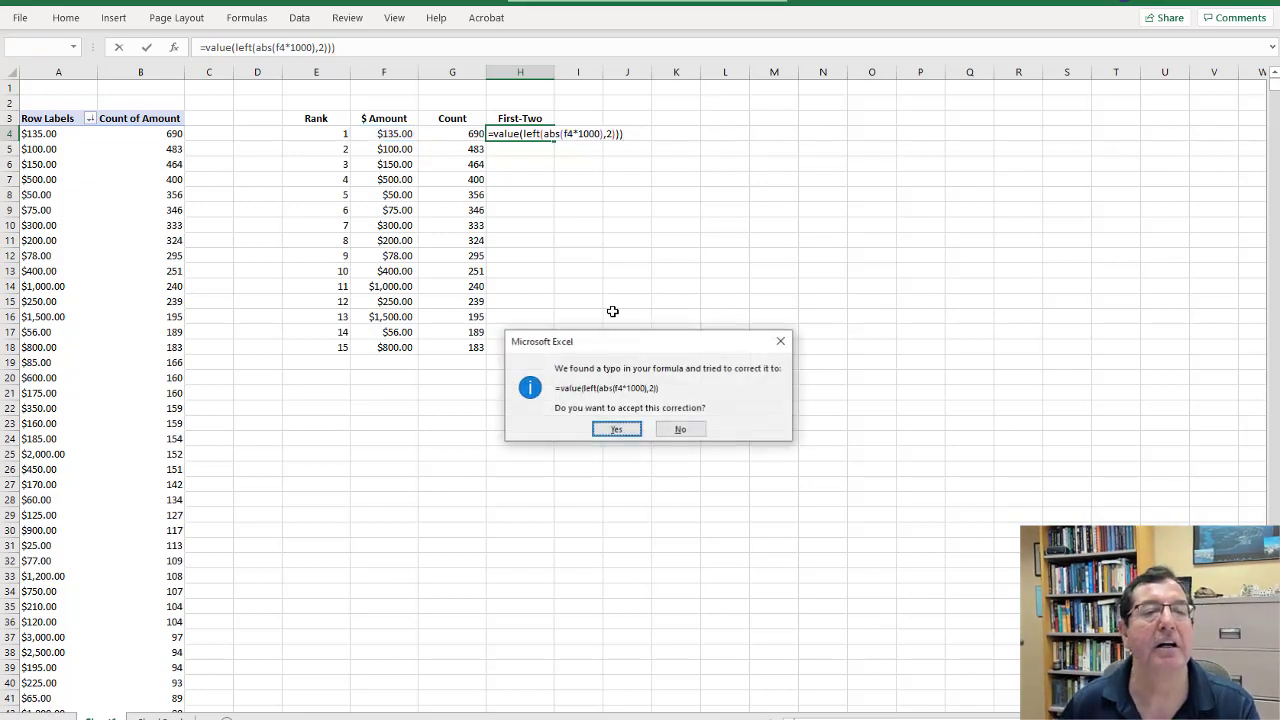
left_click(627, 433)
left_click(516, 134)
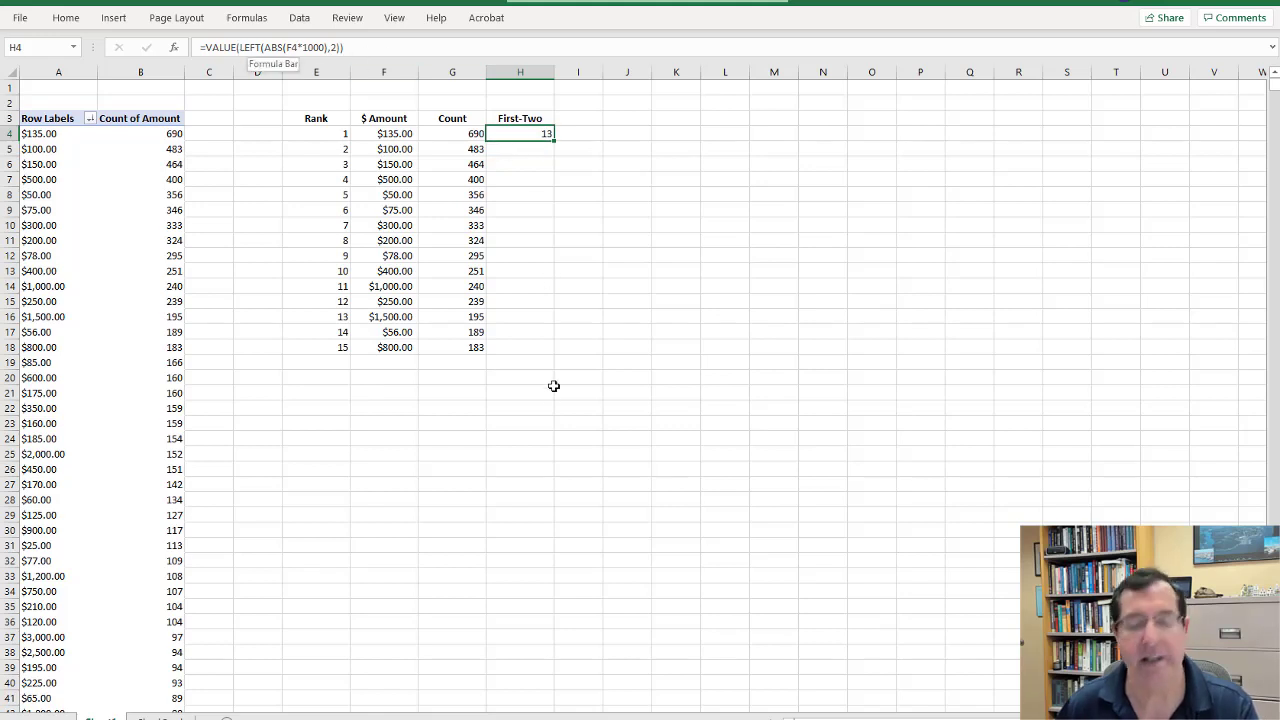
key("F2")
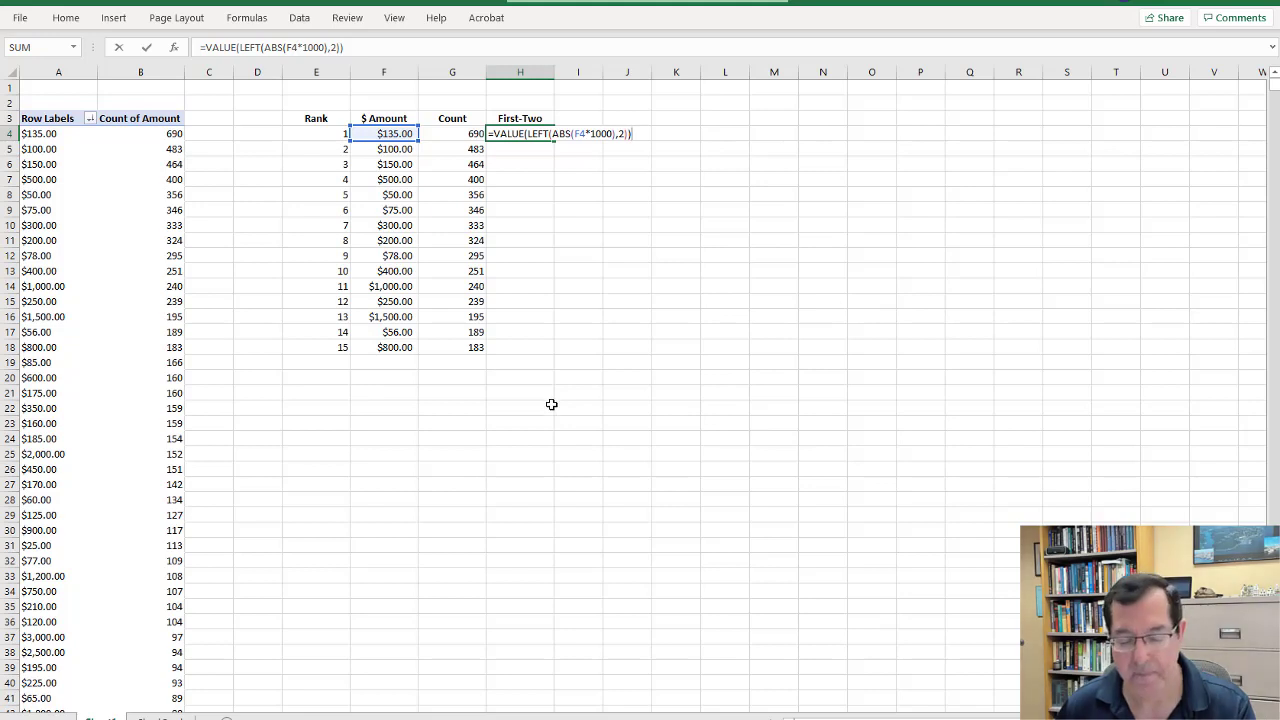
key("ctrl+Return")
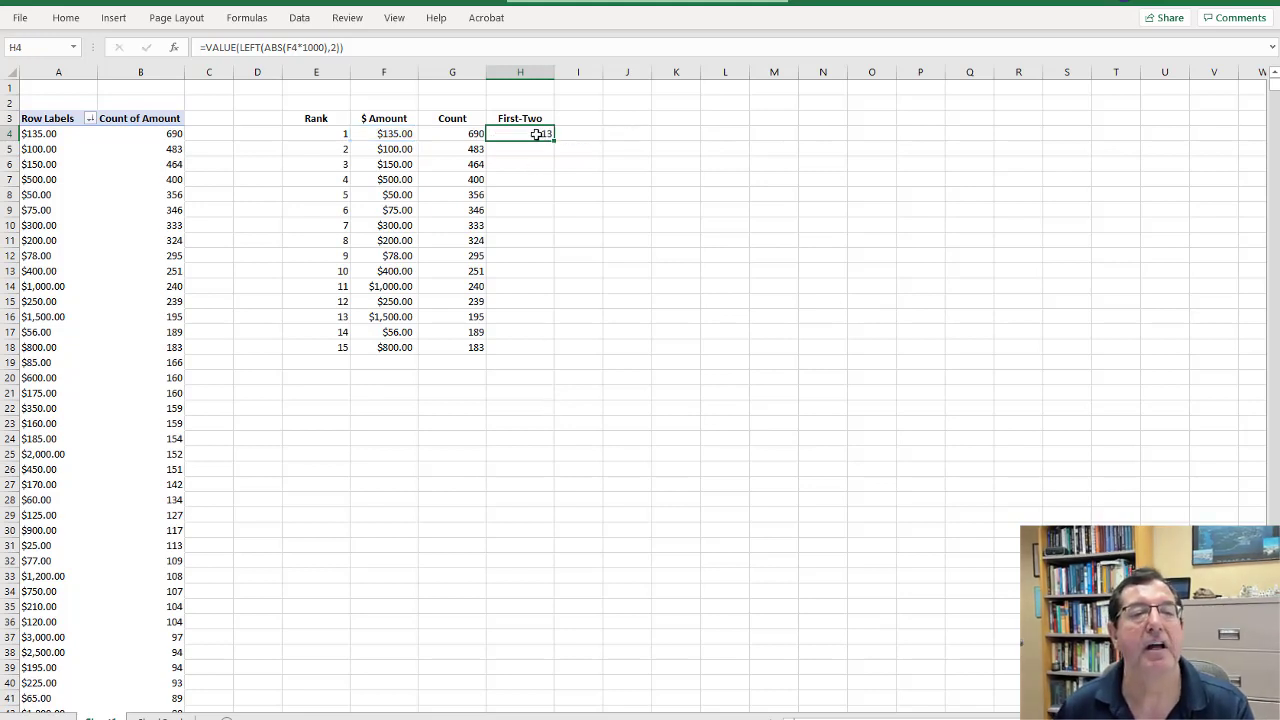
Fill the first-two digits formula from H4 down to H18 and compare the finished table with Figure 5.5 in the textbook PDF.
double_click(555, 140)
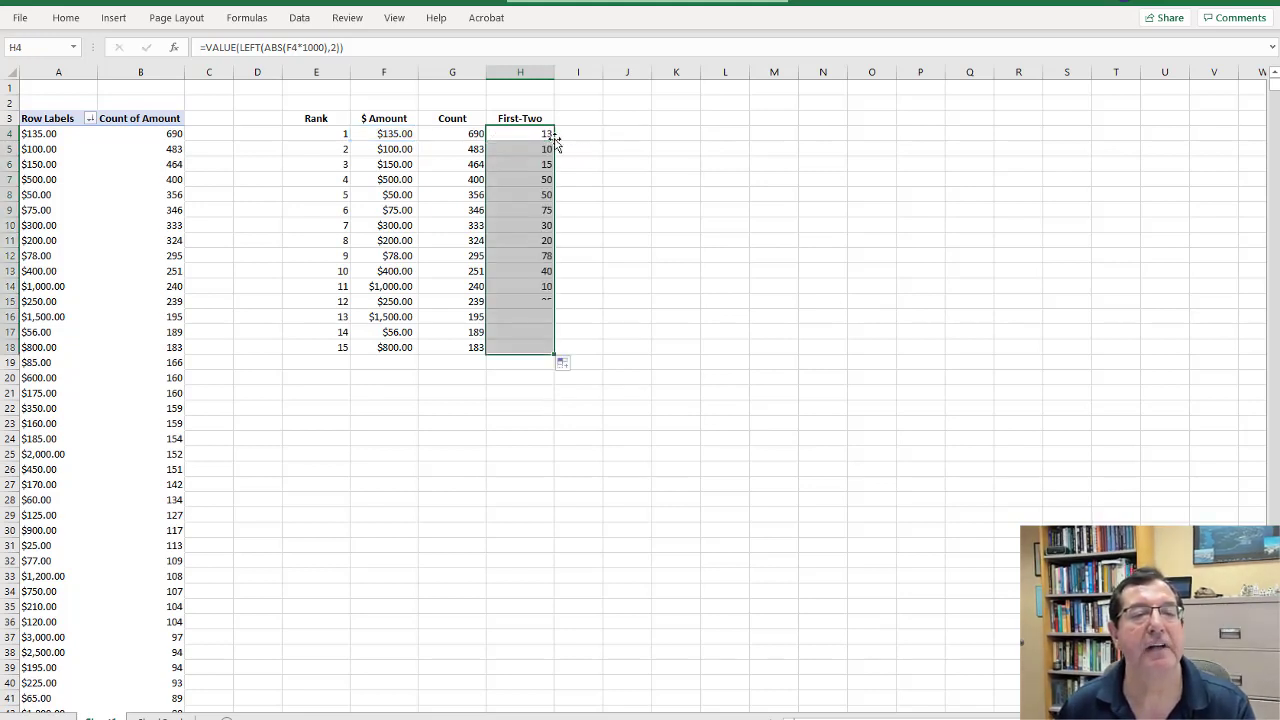
left_click(332, 119)
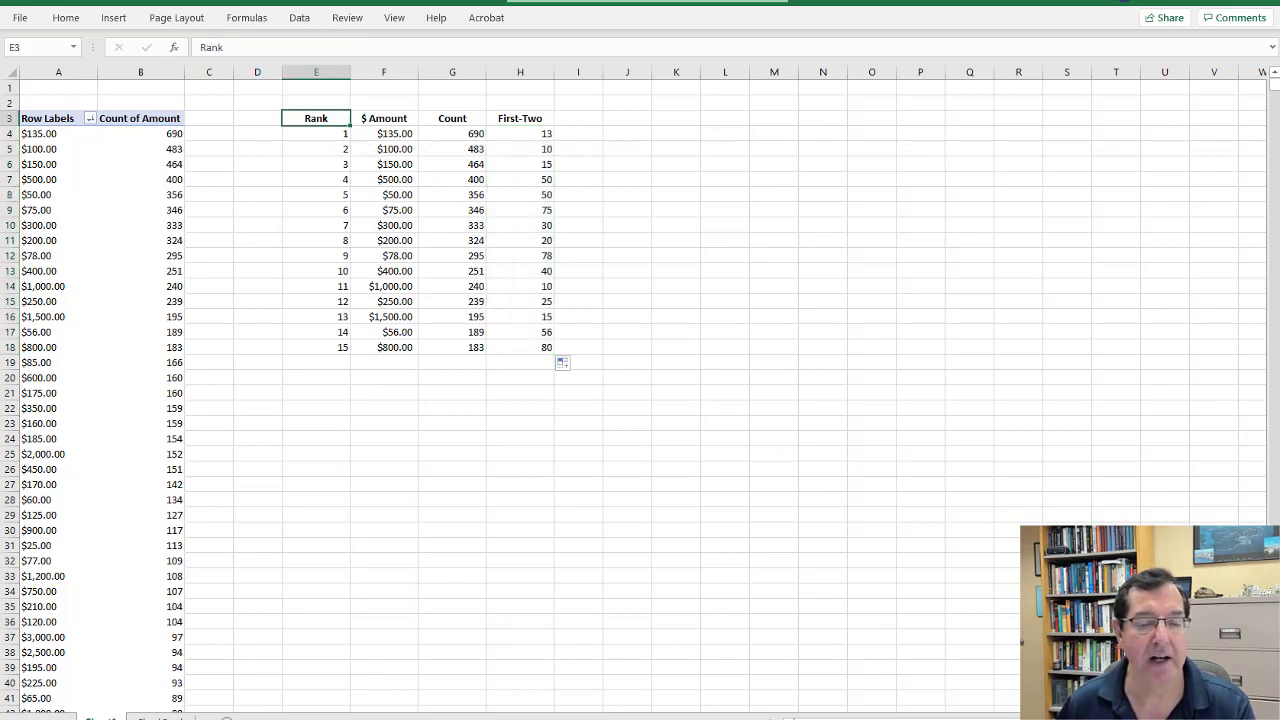
key("alt+Tab")
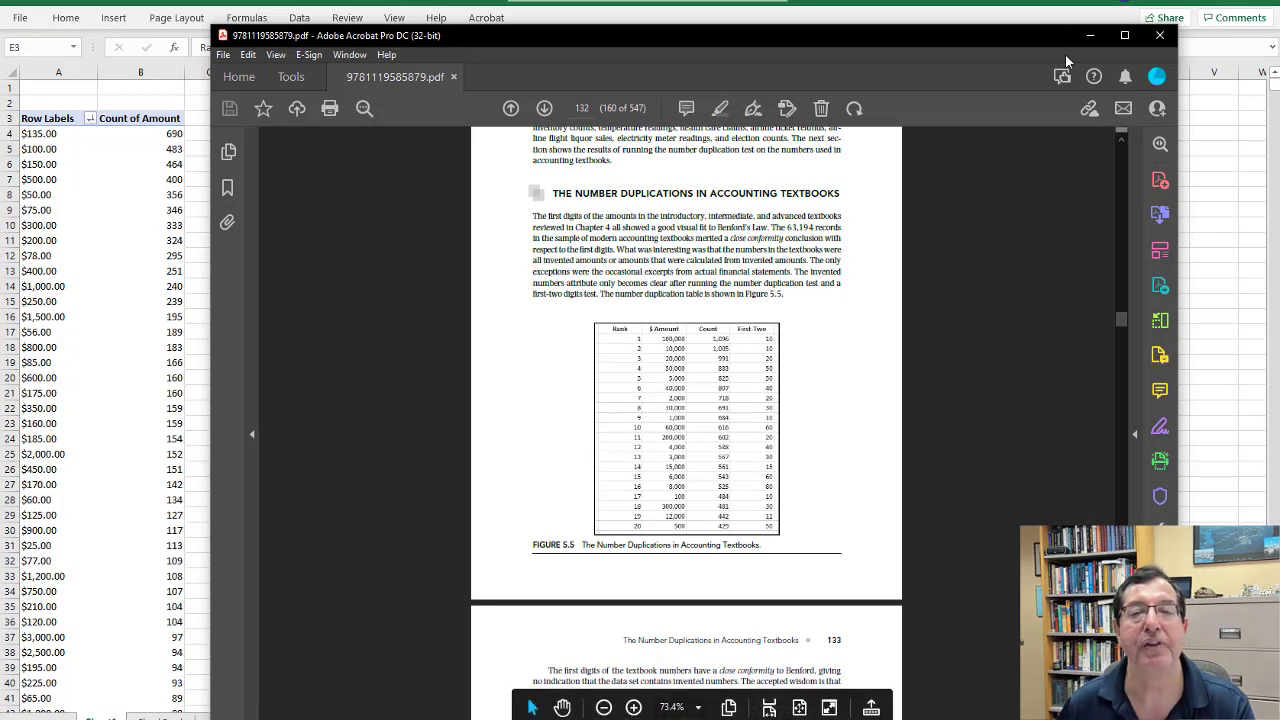
left_click(1090, 35)
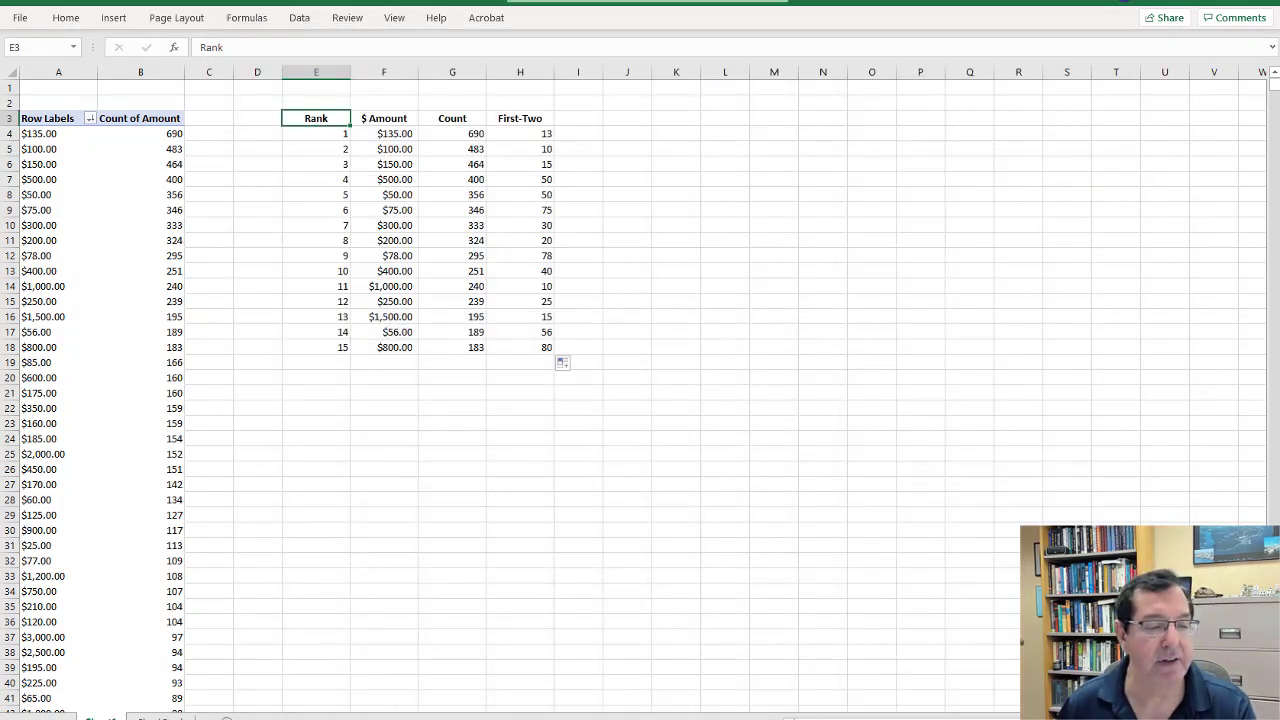
Switch to the Case5pt1 Word document and read question 2 on the $500.00 and $50.00 duplications.
left_click(282, 715)
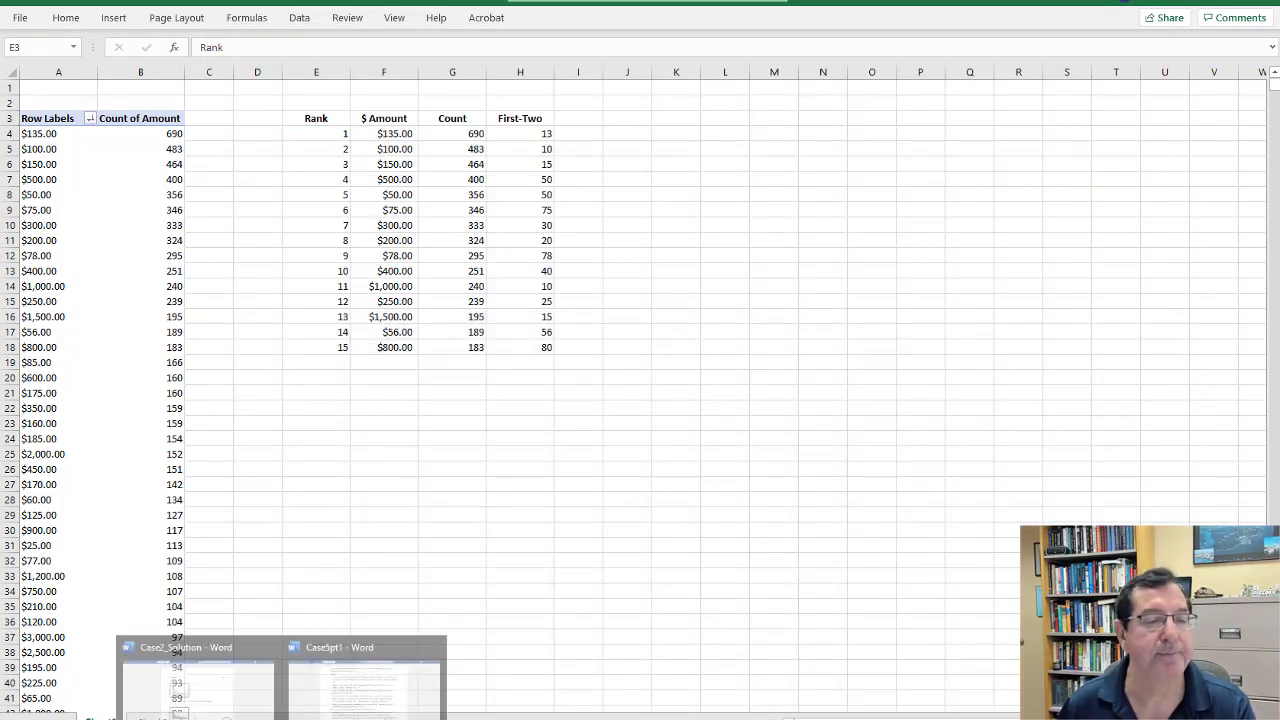
left_click(343, 688)
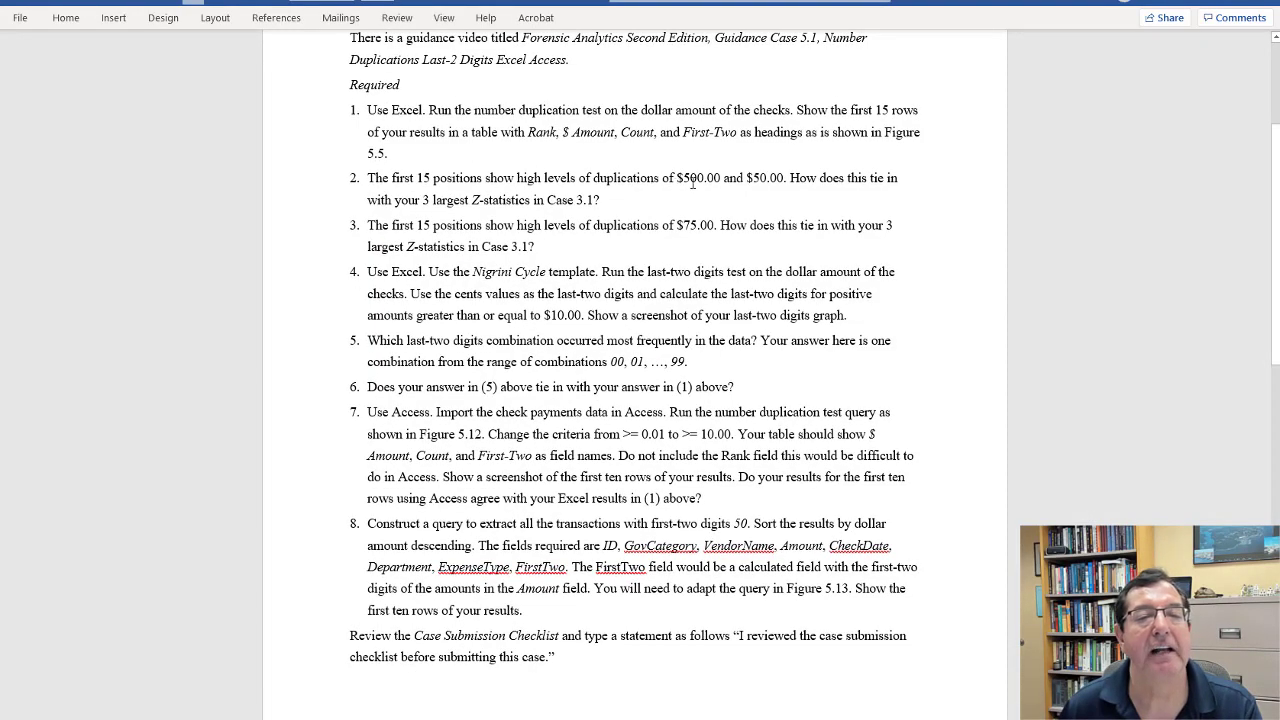
left_click_drag(662, 178, 784, 179)
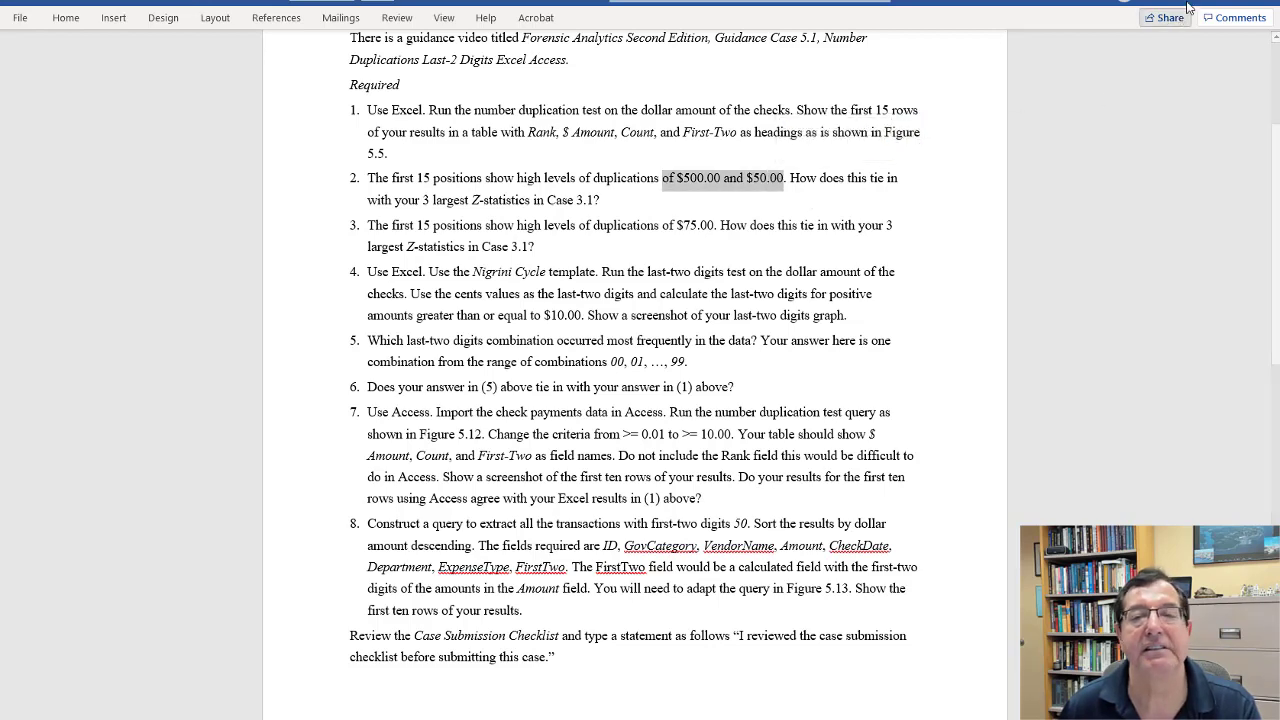
key("alt+Tab")
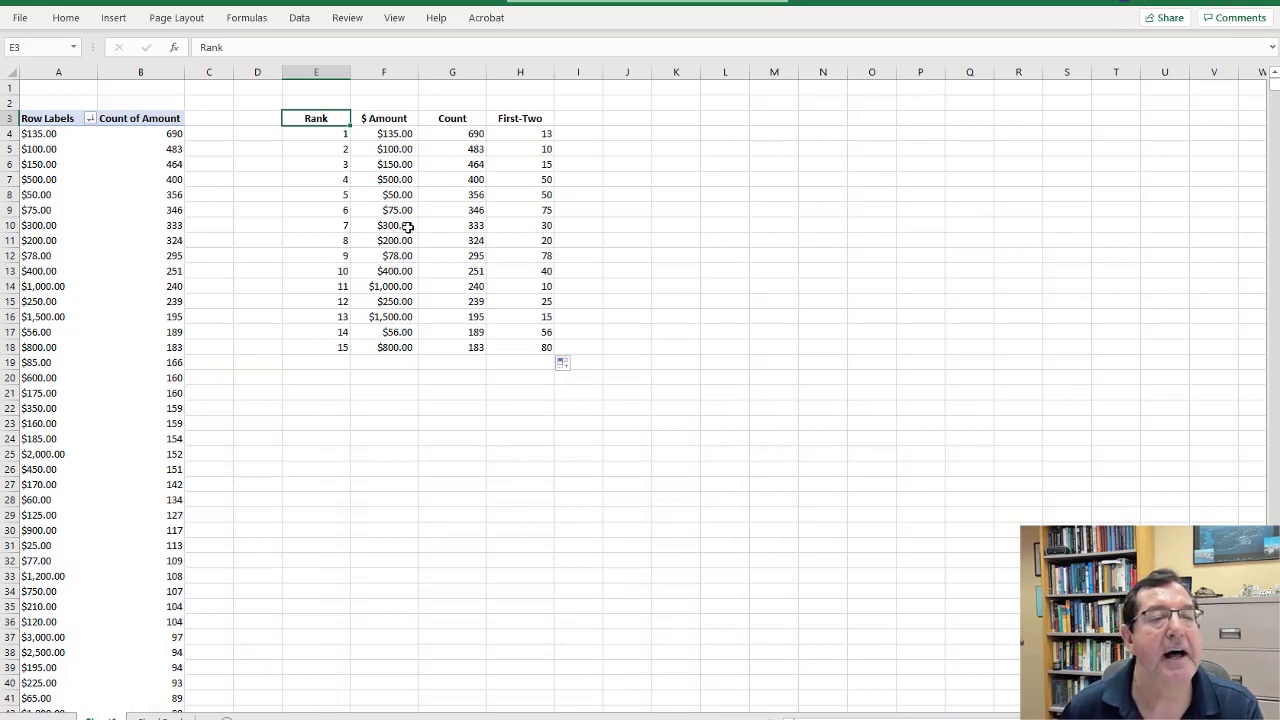
Highlight the $500.00 and $50.00 amounts in F7:F8 with a yellow fill.
left_click_drag(395, 180, 394, 194)
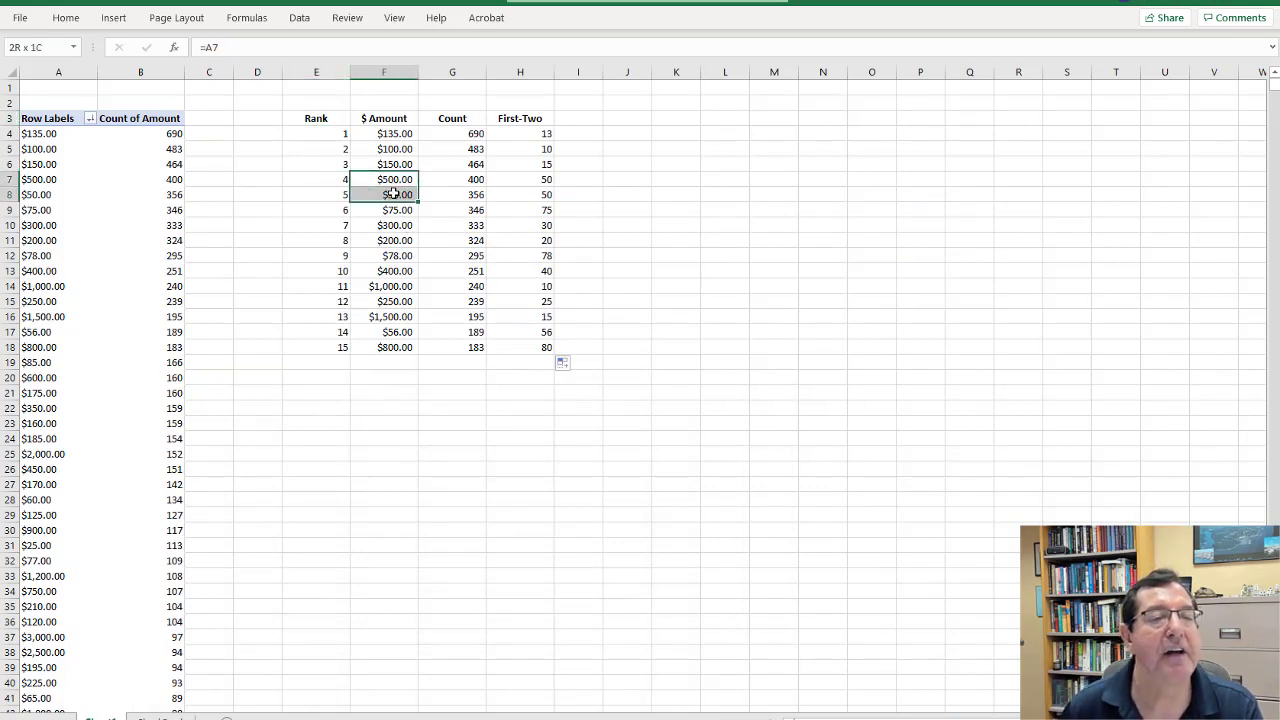
left_click(65, 17)
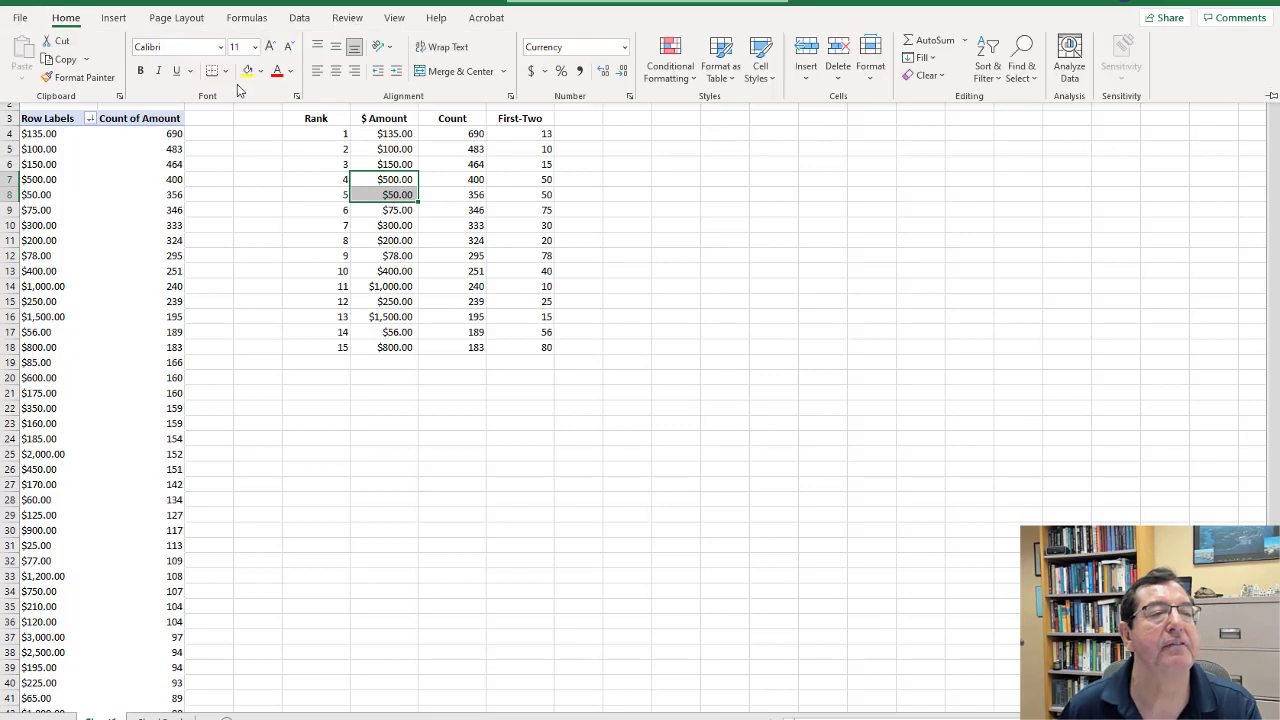
left_click(260, 71)
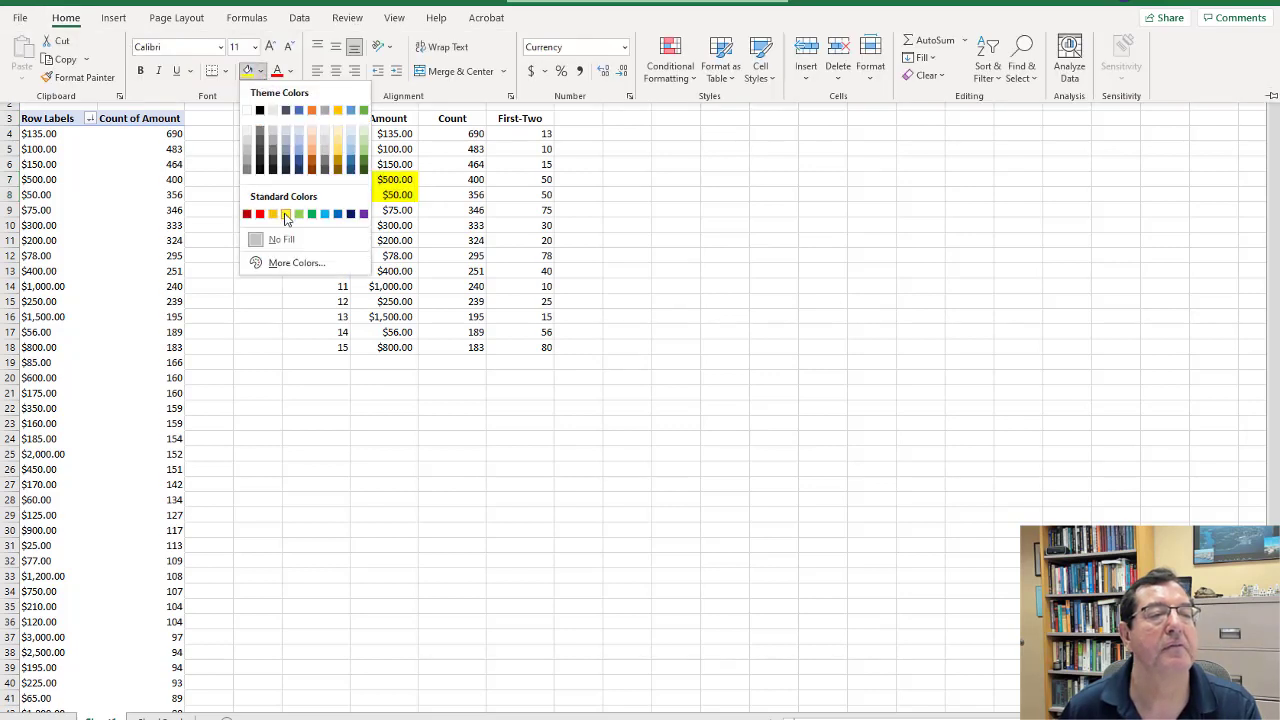
left_click(285, 213)
left_click(405, 408)
left_click(417, 437)
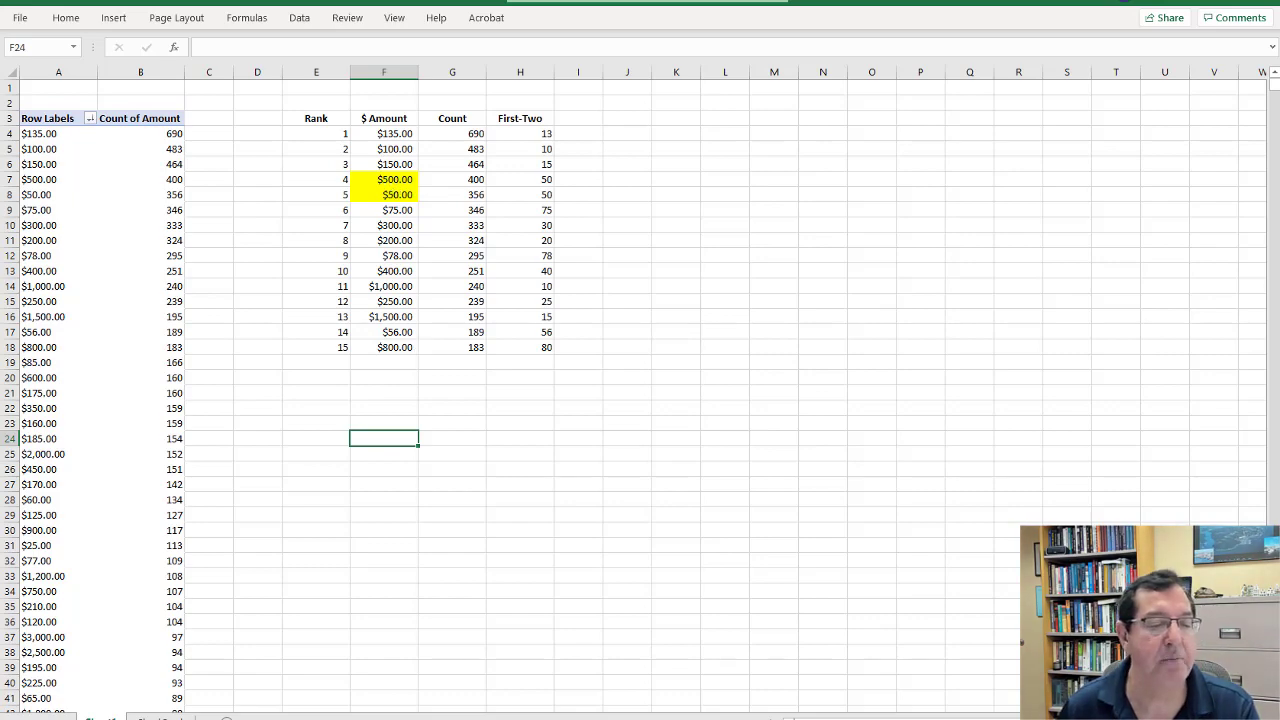
Switch to the Case2_Solution Word document and review its answer on the three largest spikes in the first-two digits graph.
mouse_move(282, 719)
left_click(203, 690)
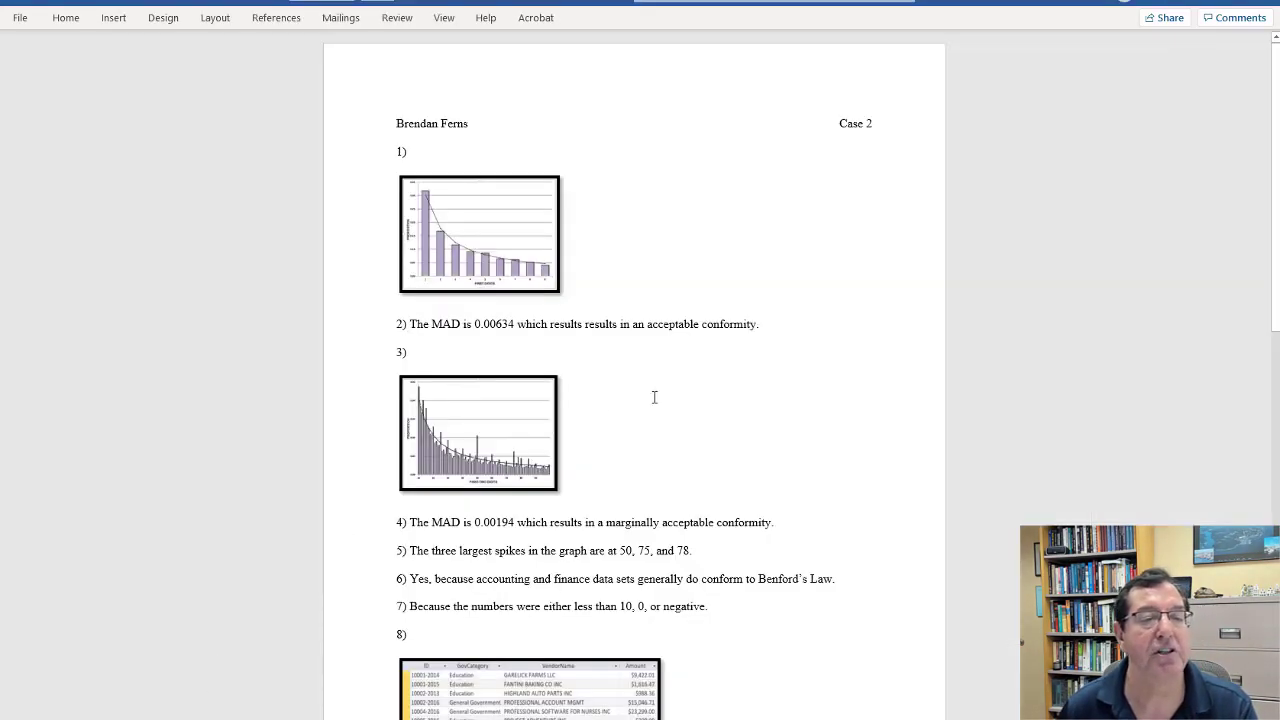
scroll(654, 394, "down", 3)
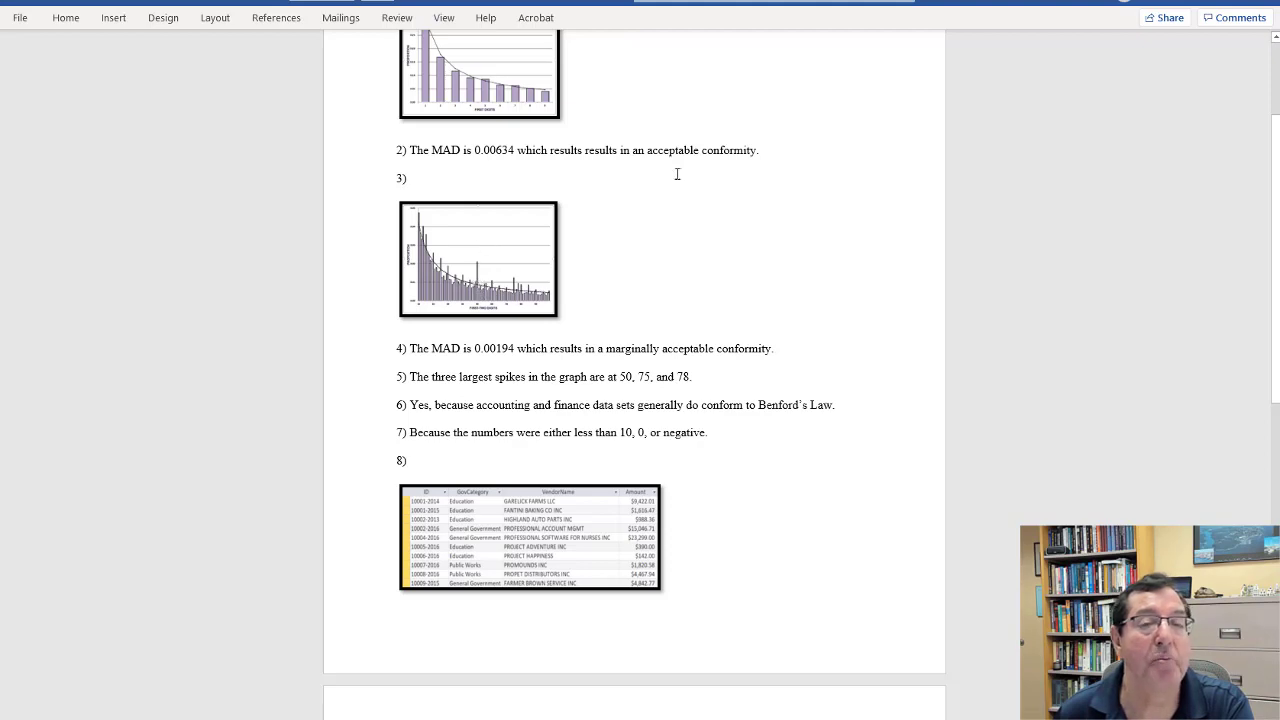
key("alt+Tab")
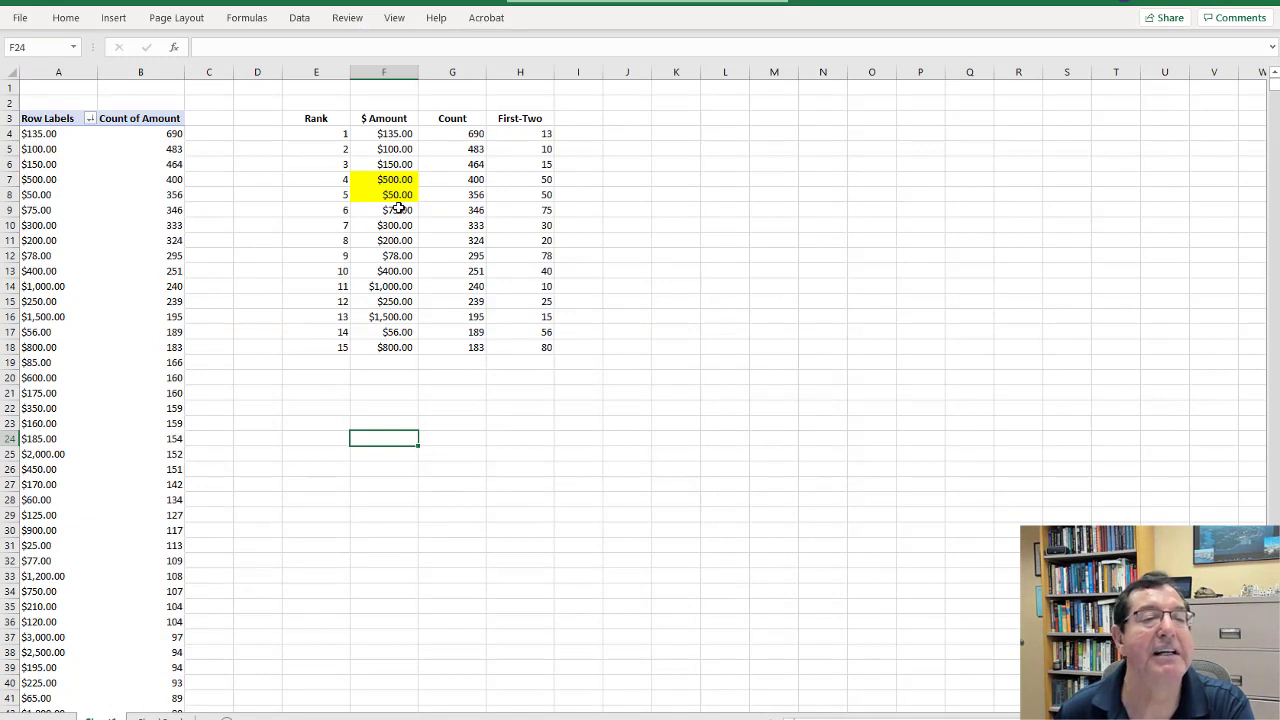
Review the highlighted amounts in F7:F8 against the requirements in the Case5pt1 Word document.
left_click_drag(385, 179, 390, 197)
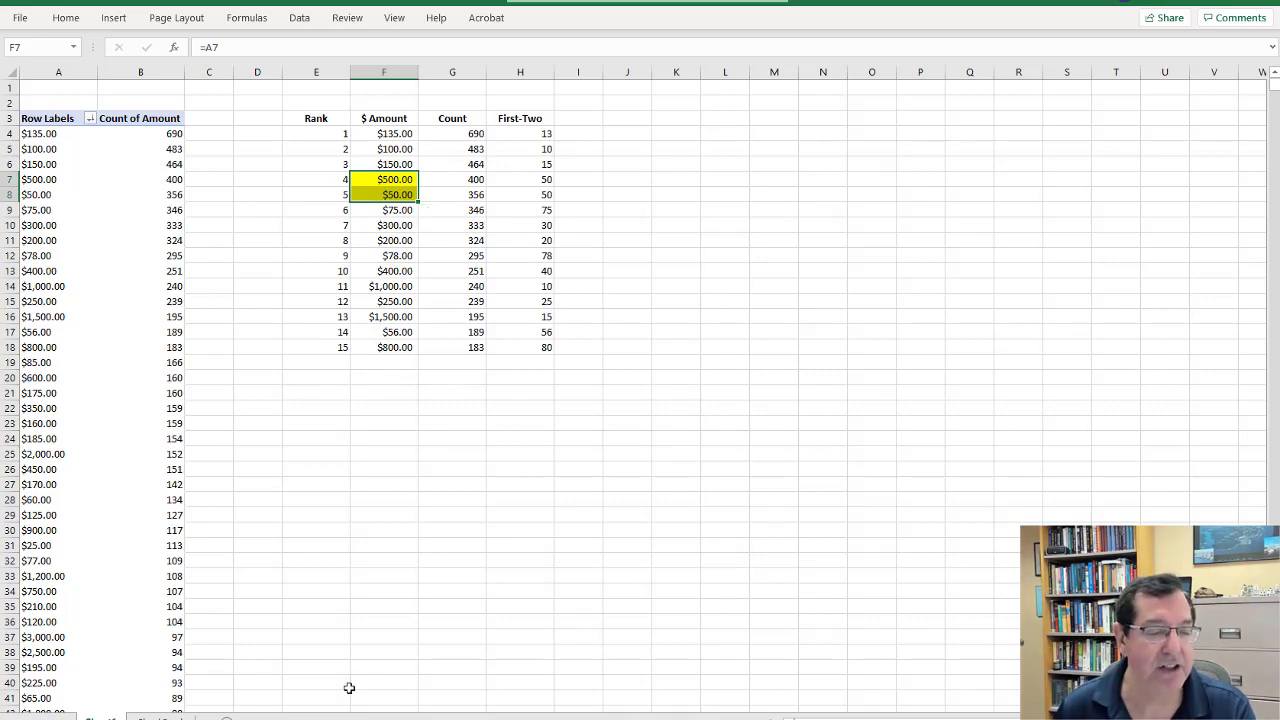
left_click(282, 716)
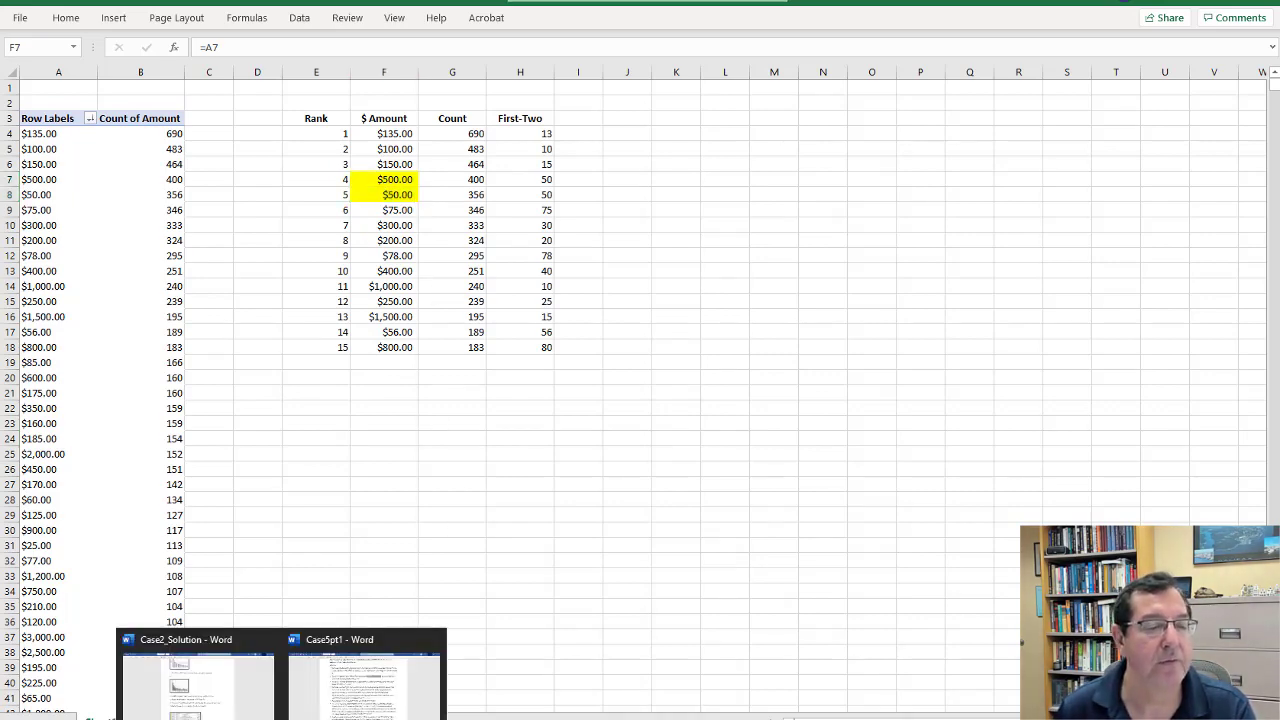
left_click(364, 680)
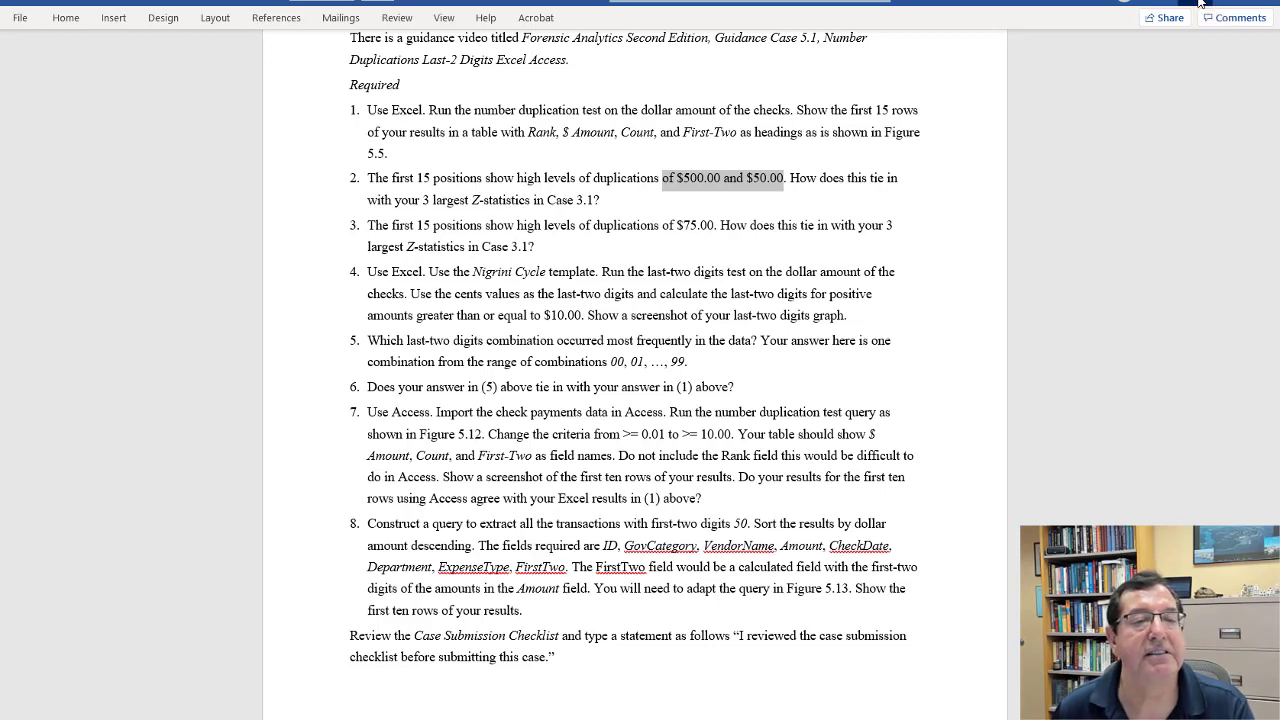
left_click(1200, 4)
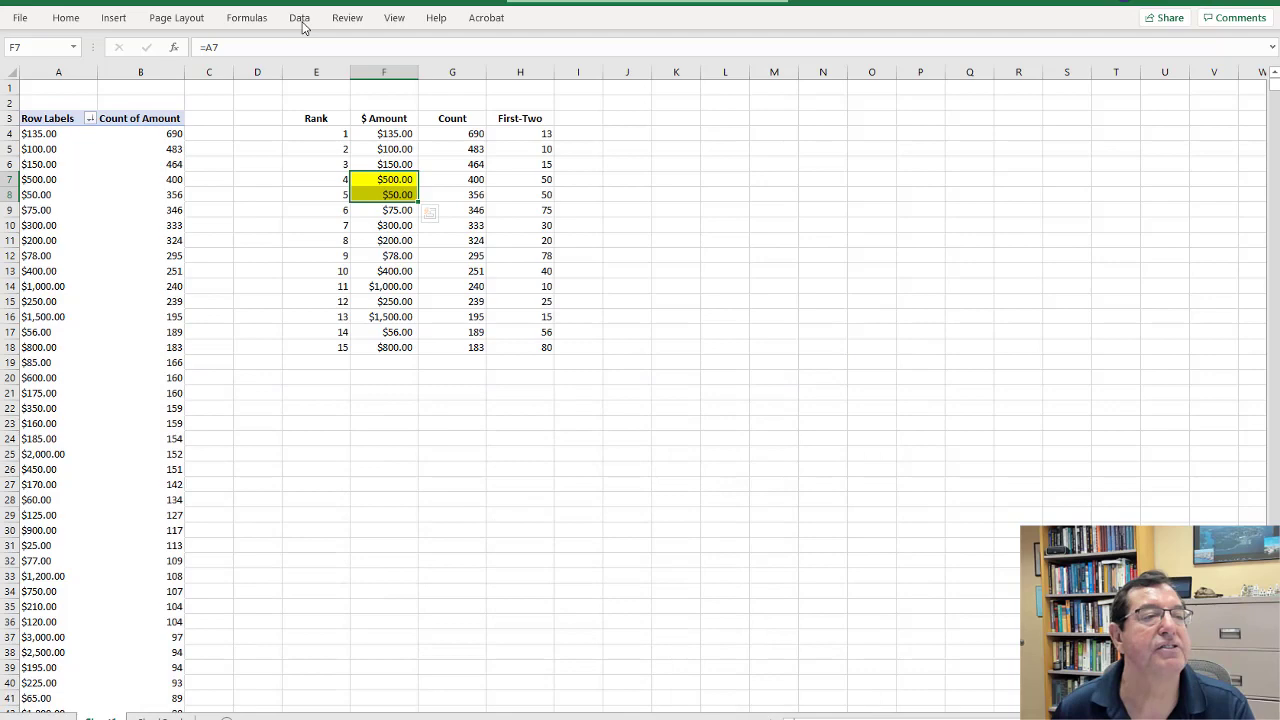
Open the NigriniCycle workbook and copy the entire Amount column D from the check data sheet of the Case_5pt1 workbook.
left_click(19, 17)
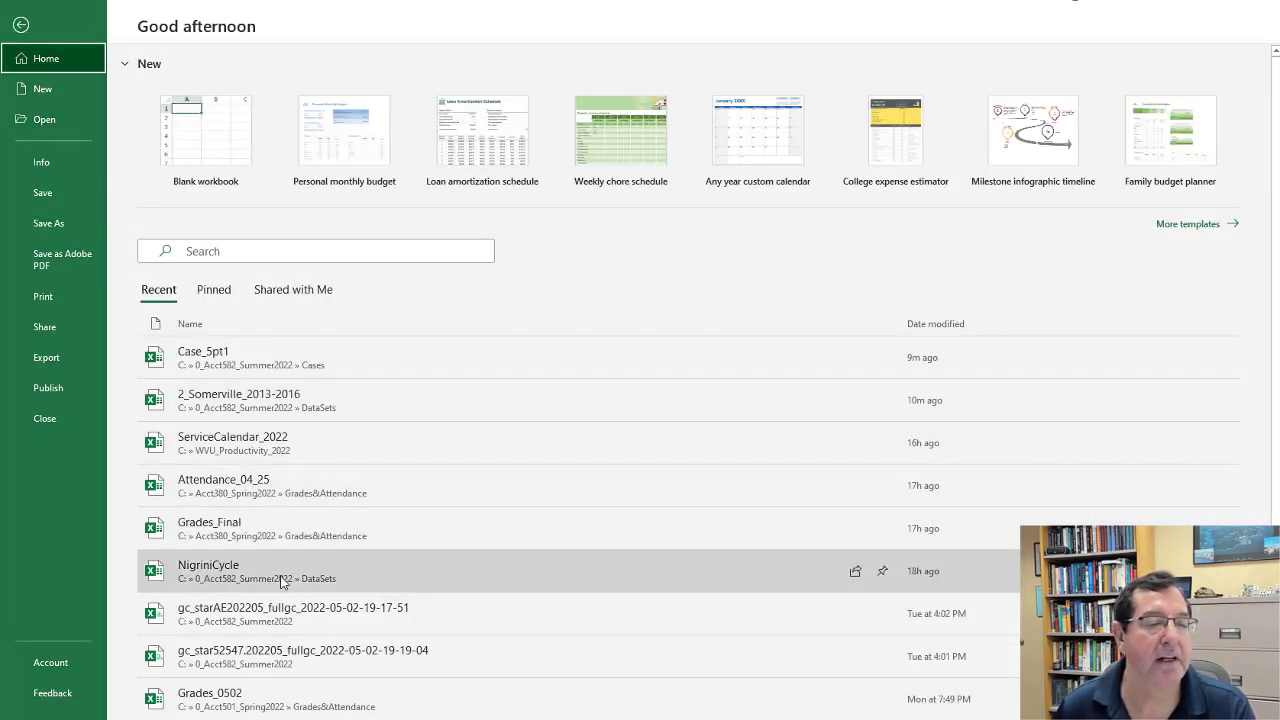
left_click(285, 579)
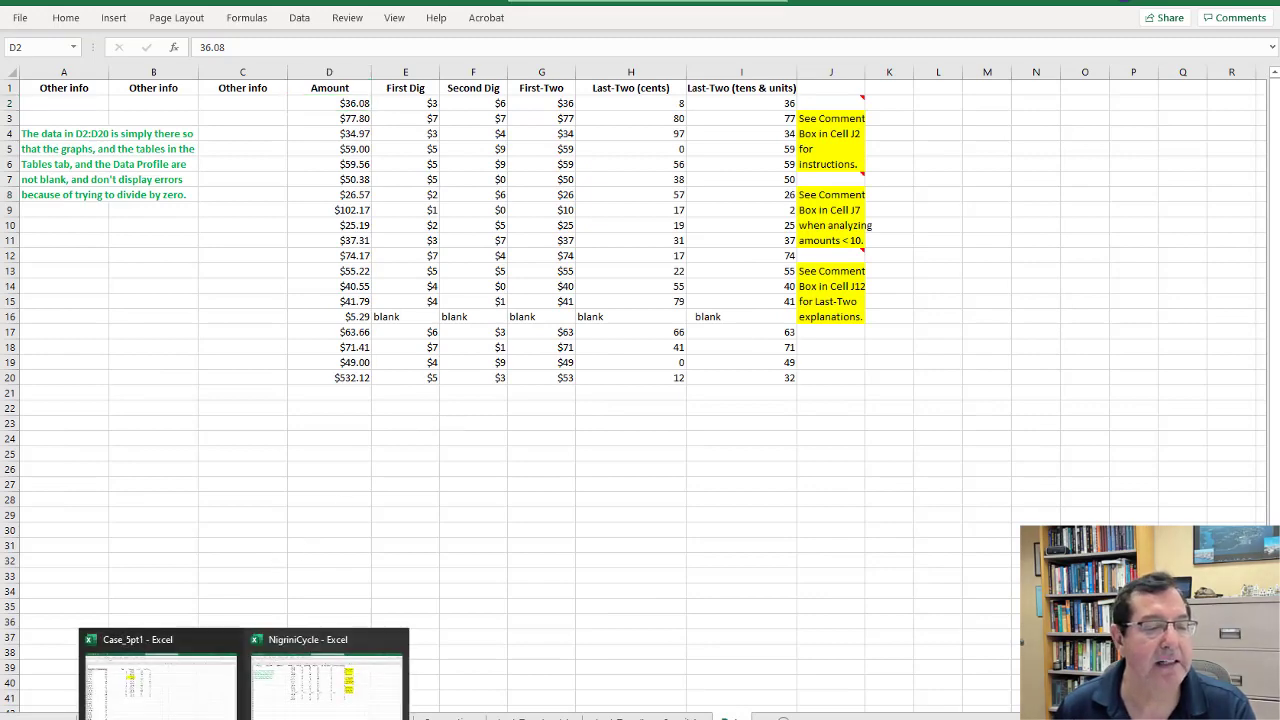
left_click(171, 703)
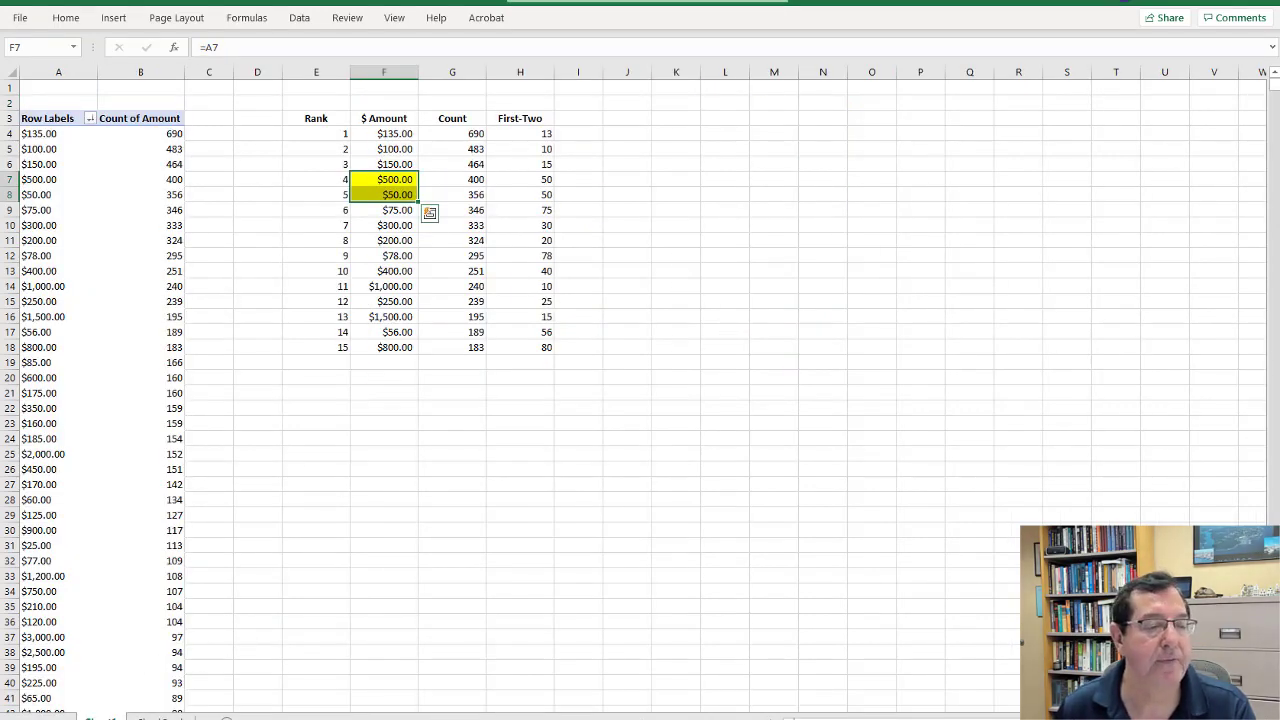
left_click(100, 718)
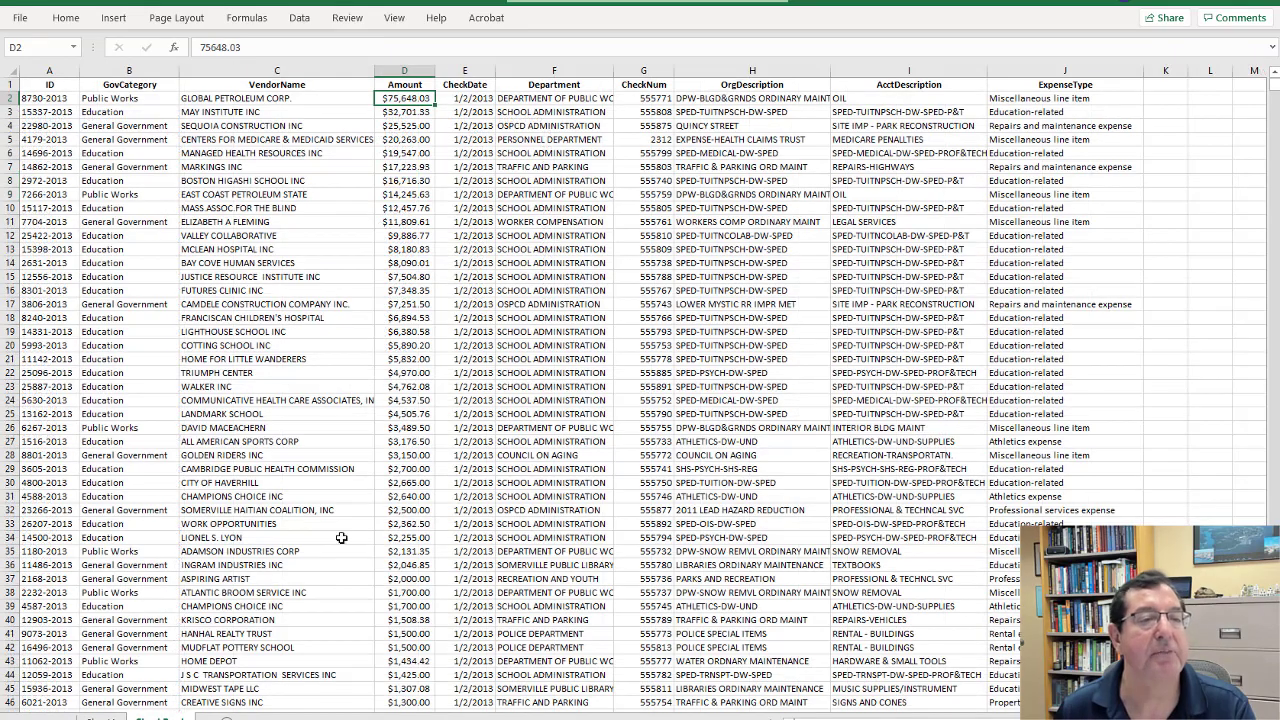
left_click(400, 70)
right_click(401, 70)
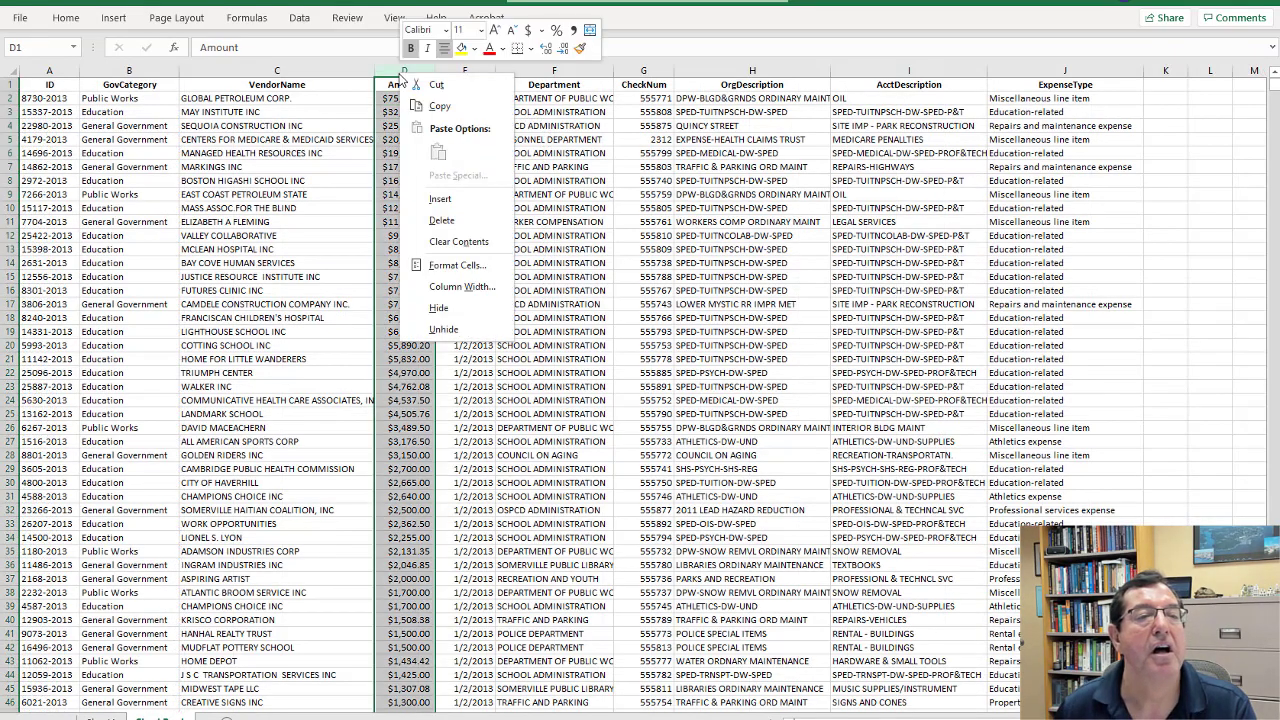
left_click(440, 106)
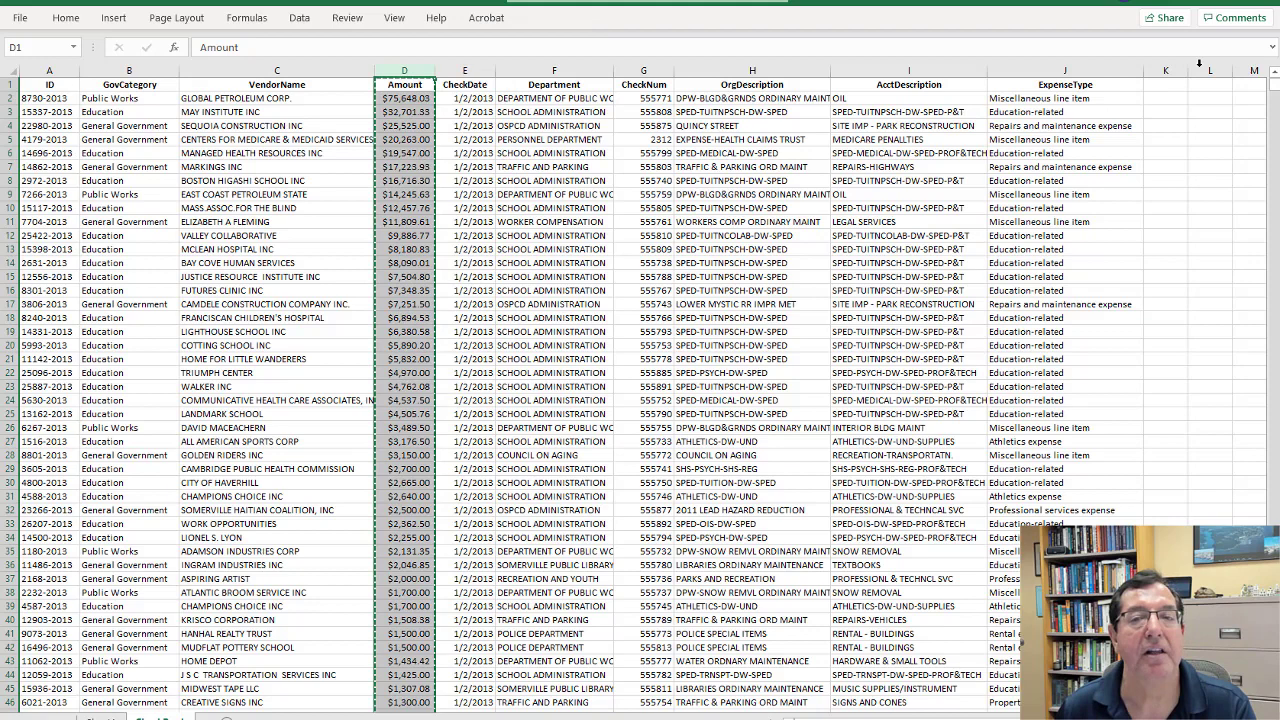
Paste the copied check amounts over column D of the data sheet in the NigriniCycle workbook.
key("ctrl+Page_Down")
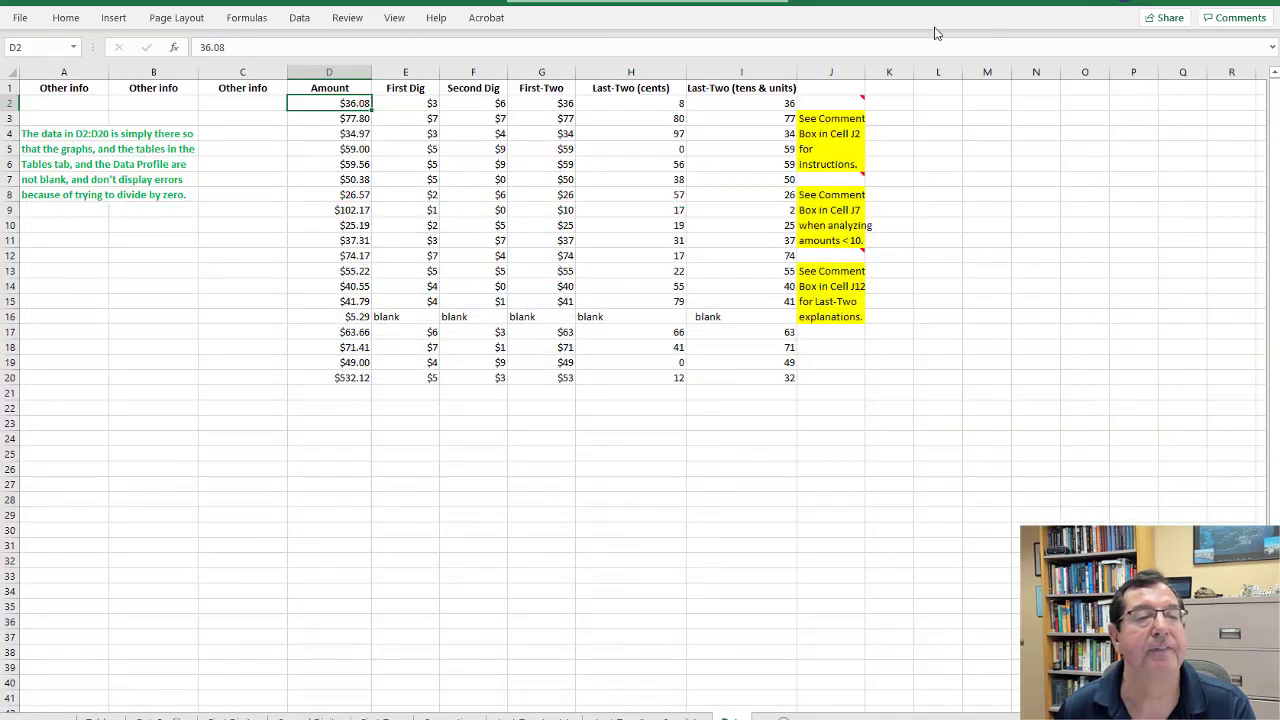
left_click(327, 73)
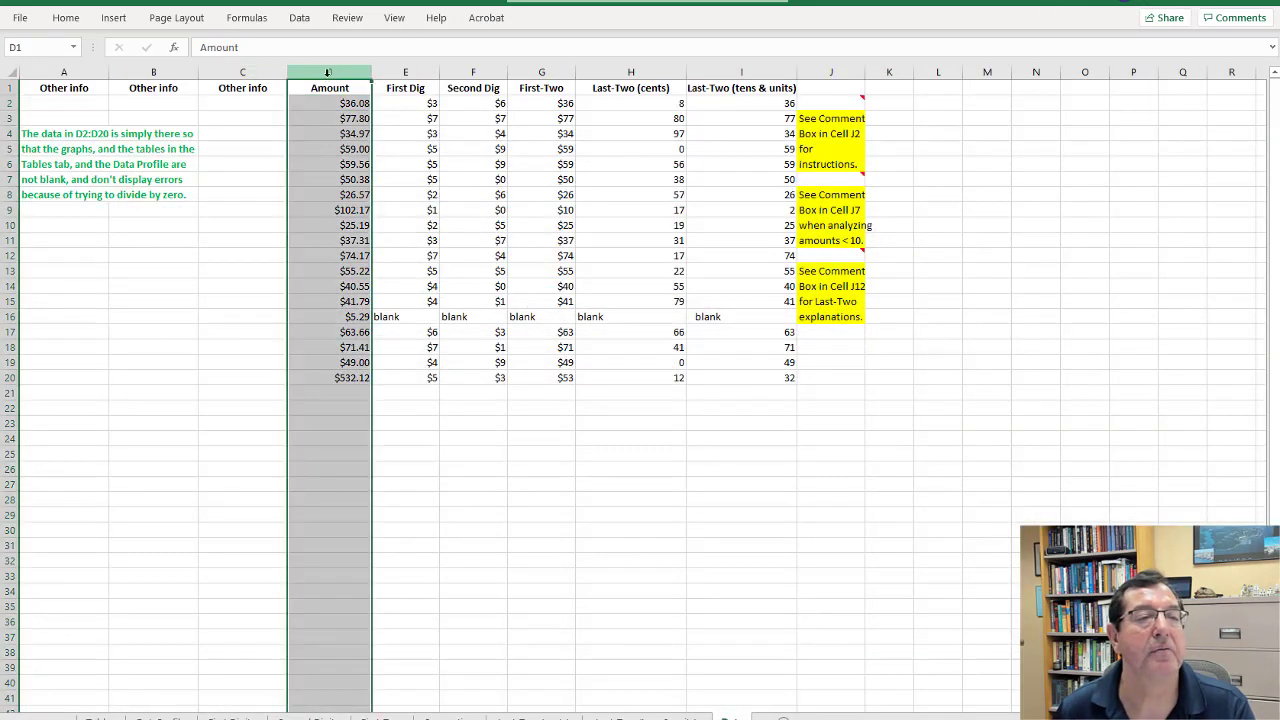
right_click(328, 76)
left_click(368, 160)
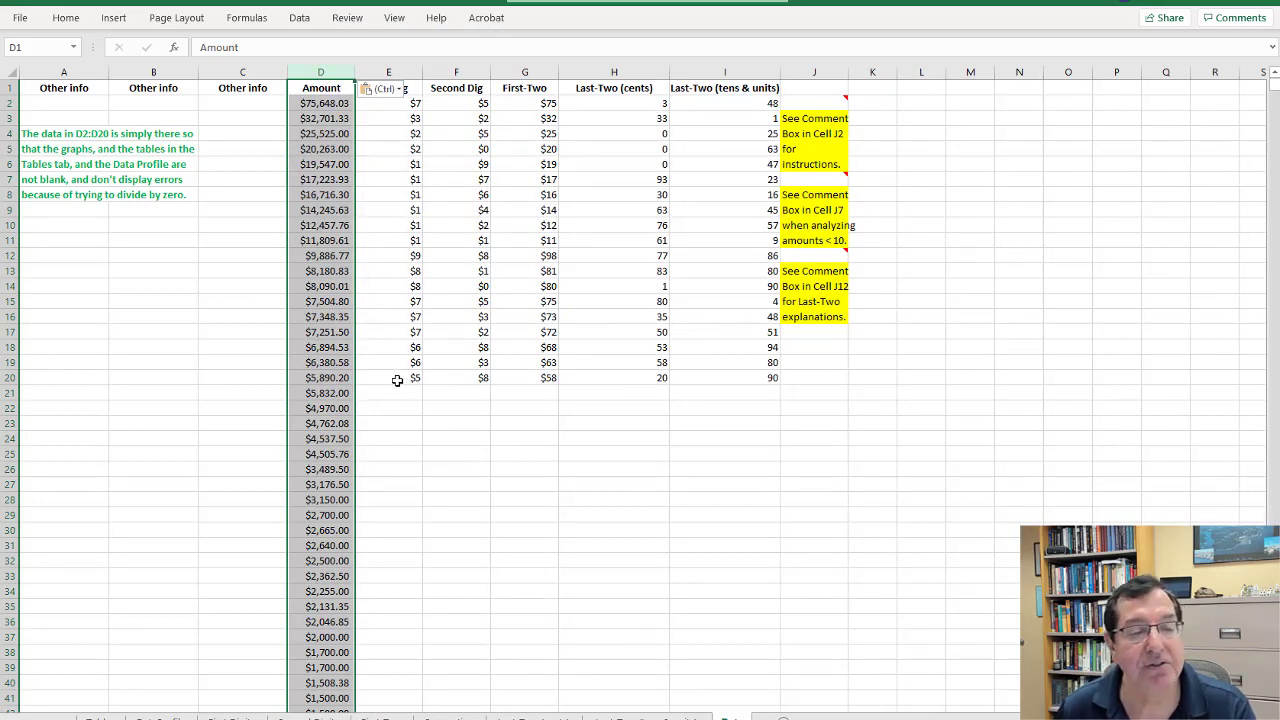
Fill the digit formulas in E20:I20 down alongside all check amounts and display the last-two digits graph.
left_click_drag(397, 378, 728, 378)
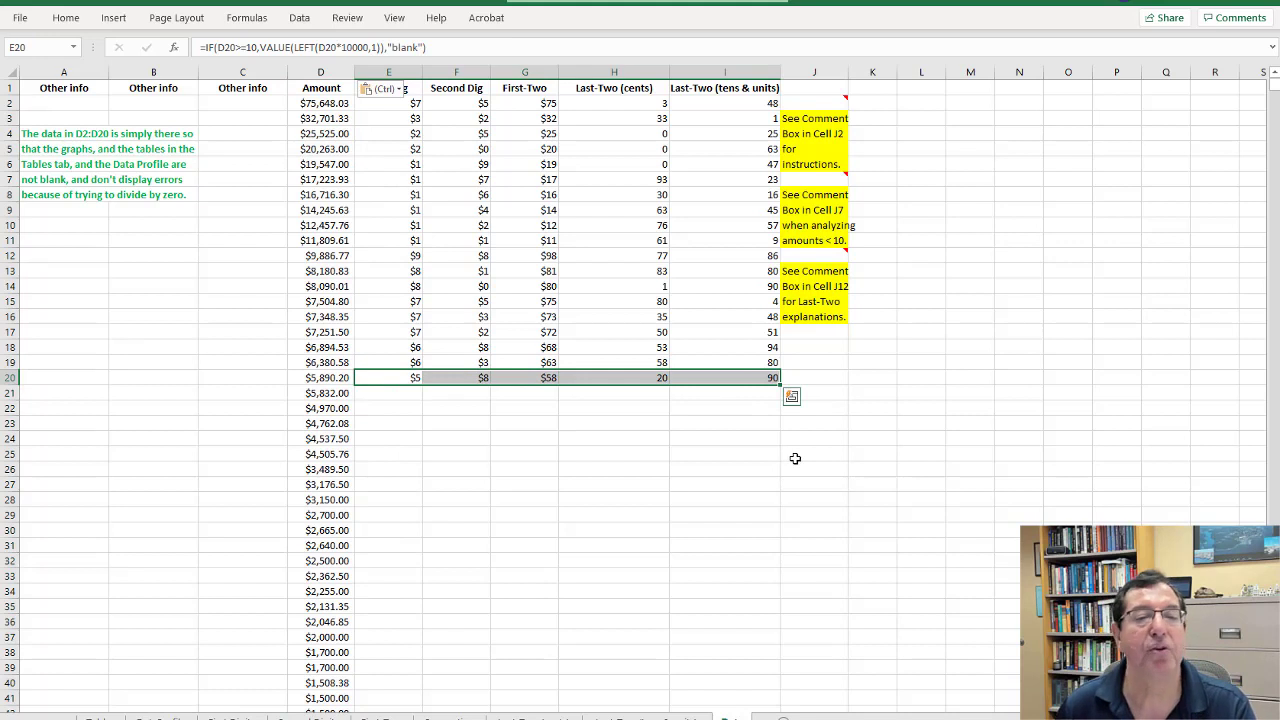
double_click(780, 386)
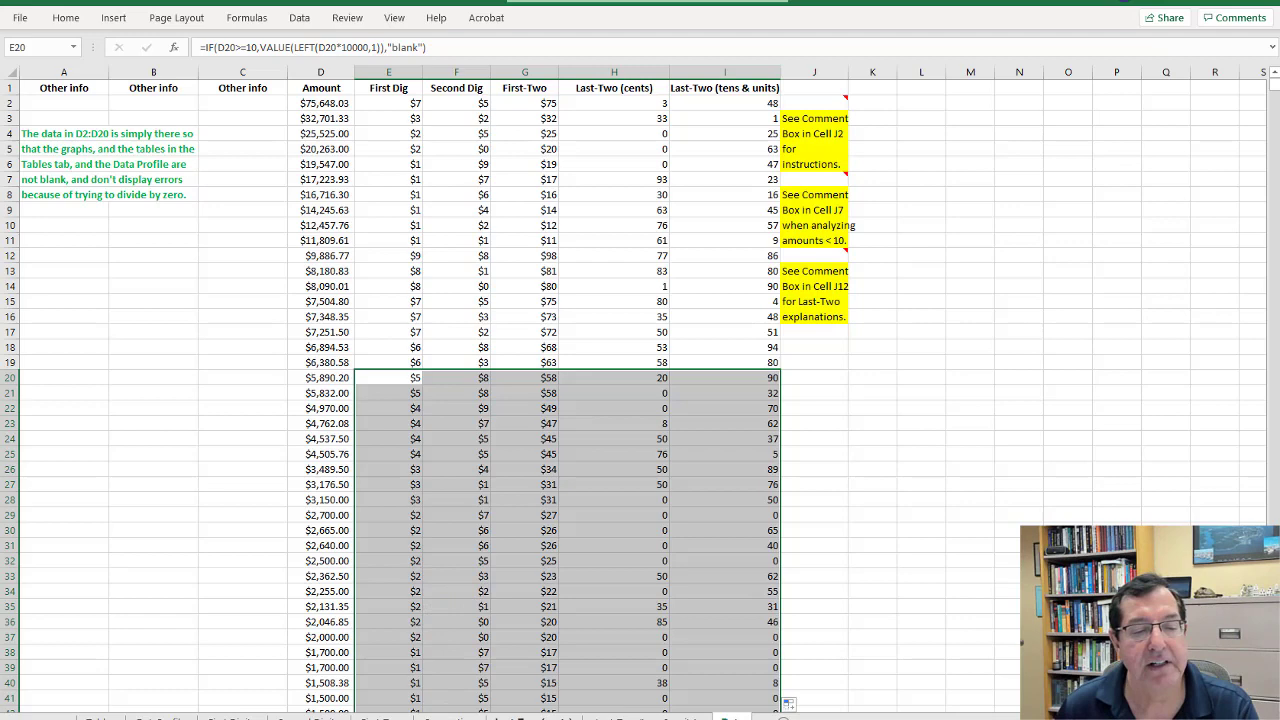
key("ctrl+Page_Down")
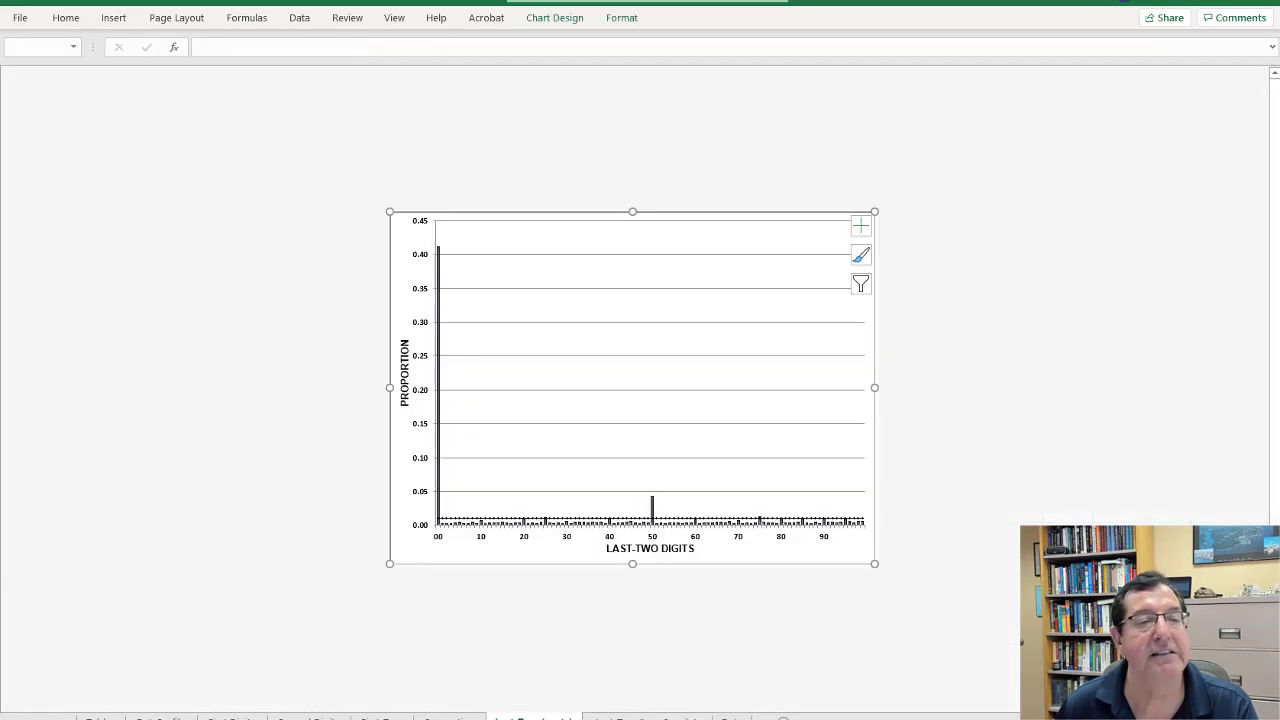
left_click(1030, 364)
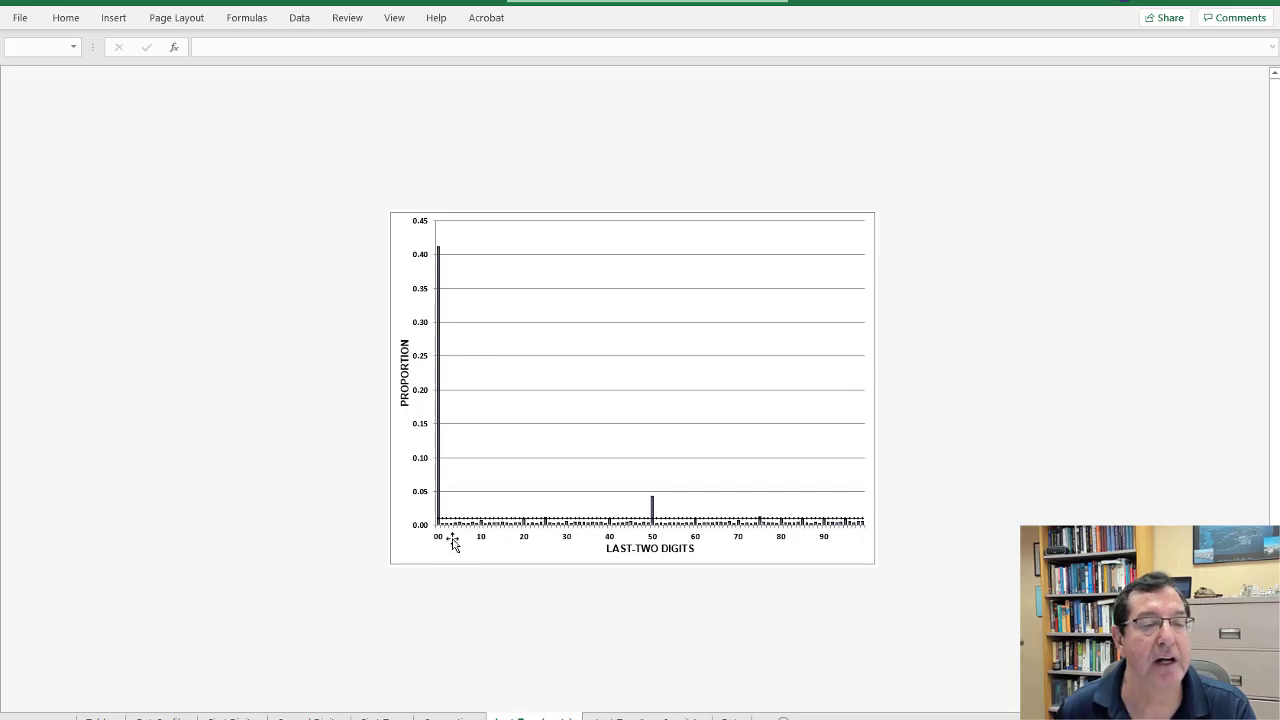
Reread question 4 in the Case5pt1 Word document on providing a screenshot of the last-two digits graph.
mouse_move(281, 719)
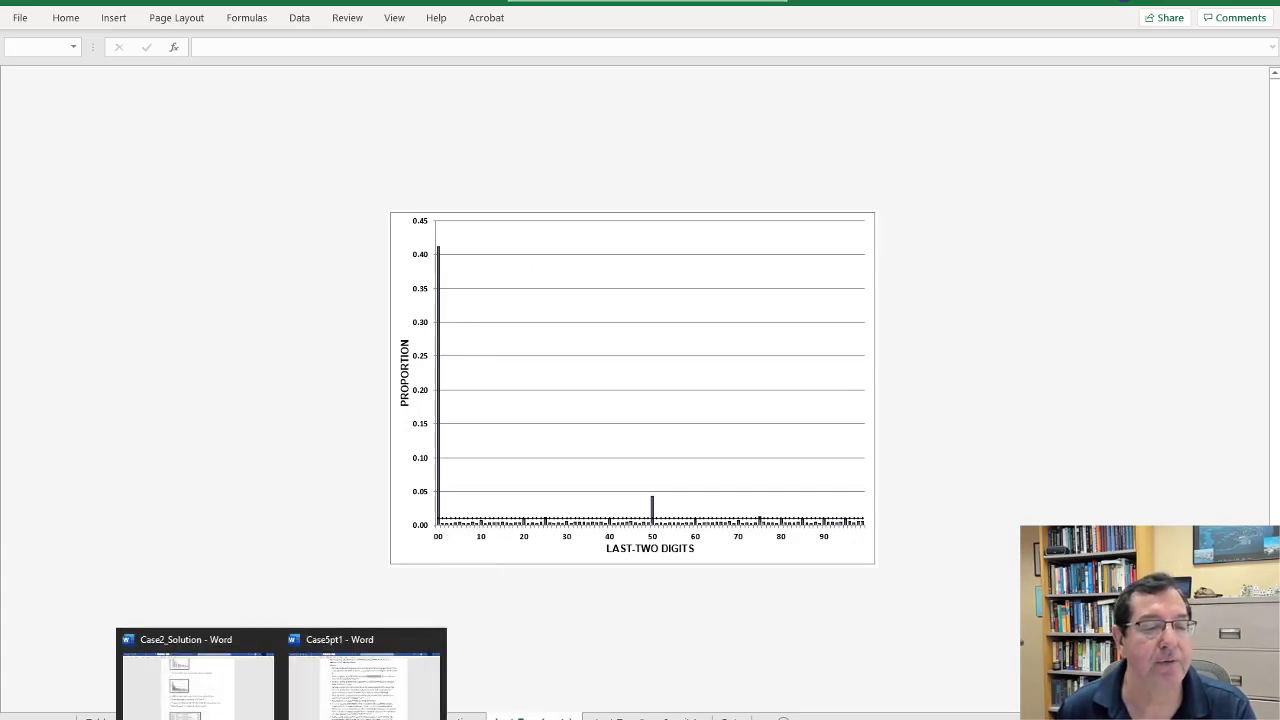
left_click(331, 694)
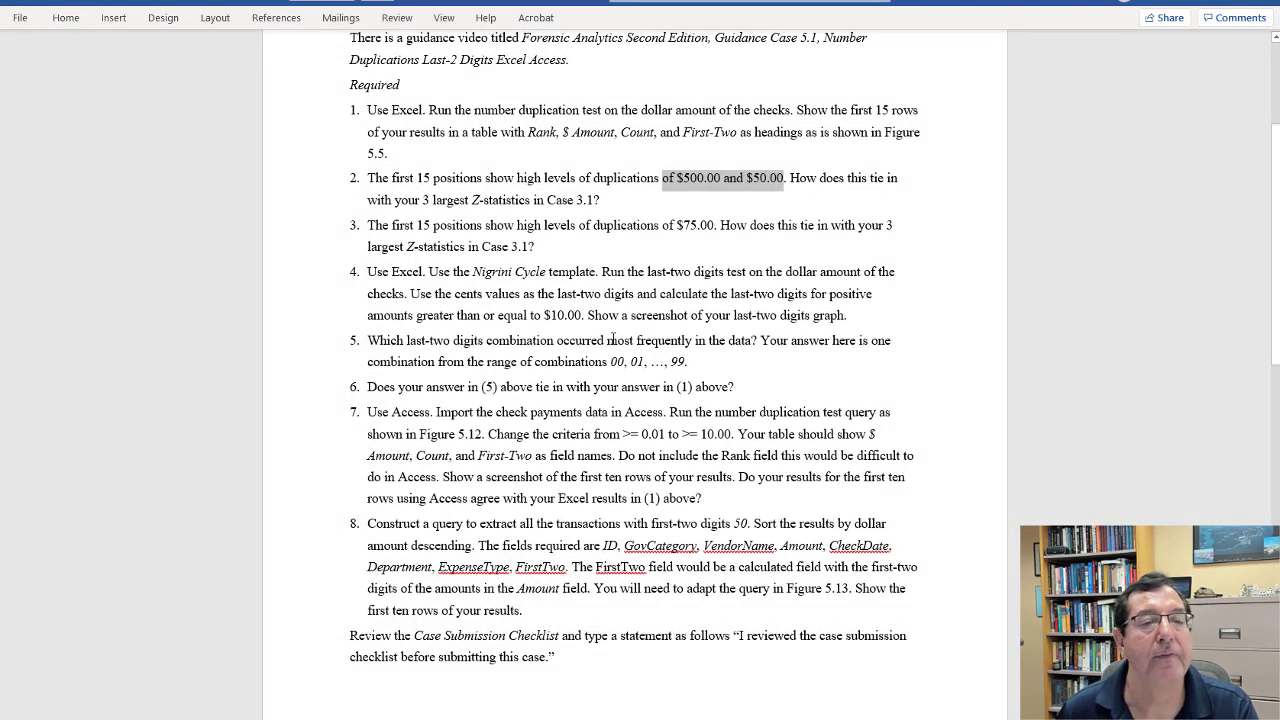
left_click_drag(688, 315, 754, 313)
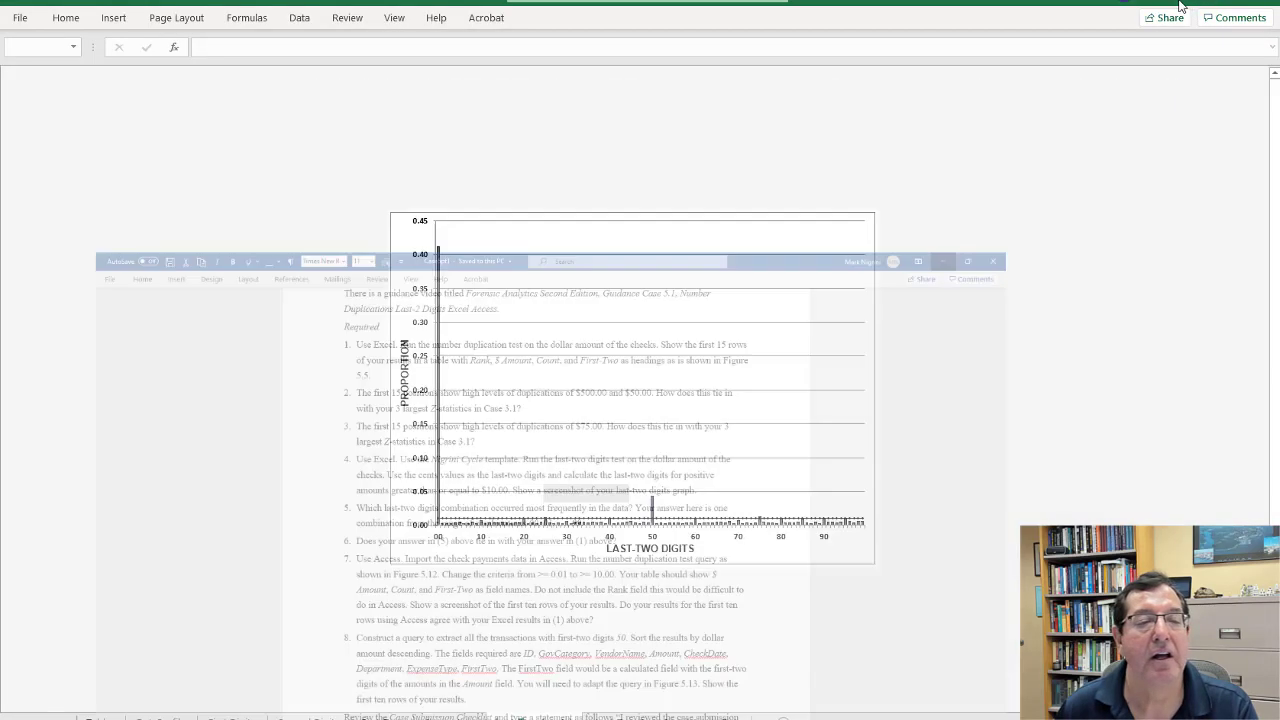
Apply a Top 10 Items rule with a reduced item count and light red fill with dark red text to the last-two digits Actual proportions.
key("alt+Tab")
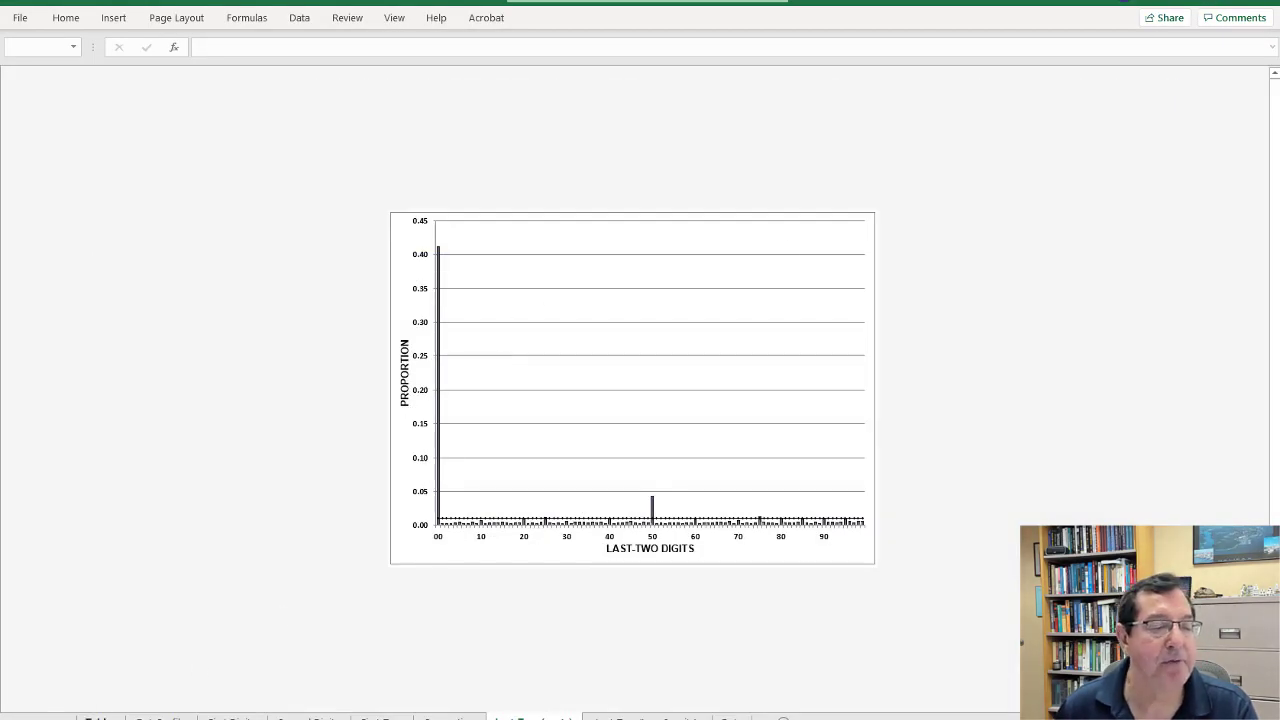
left_click(97, 716)
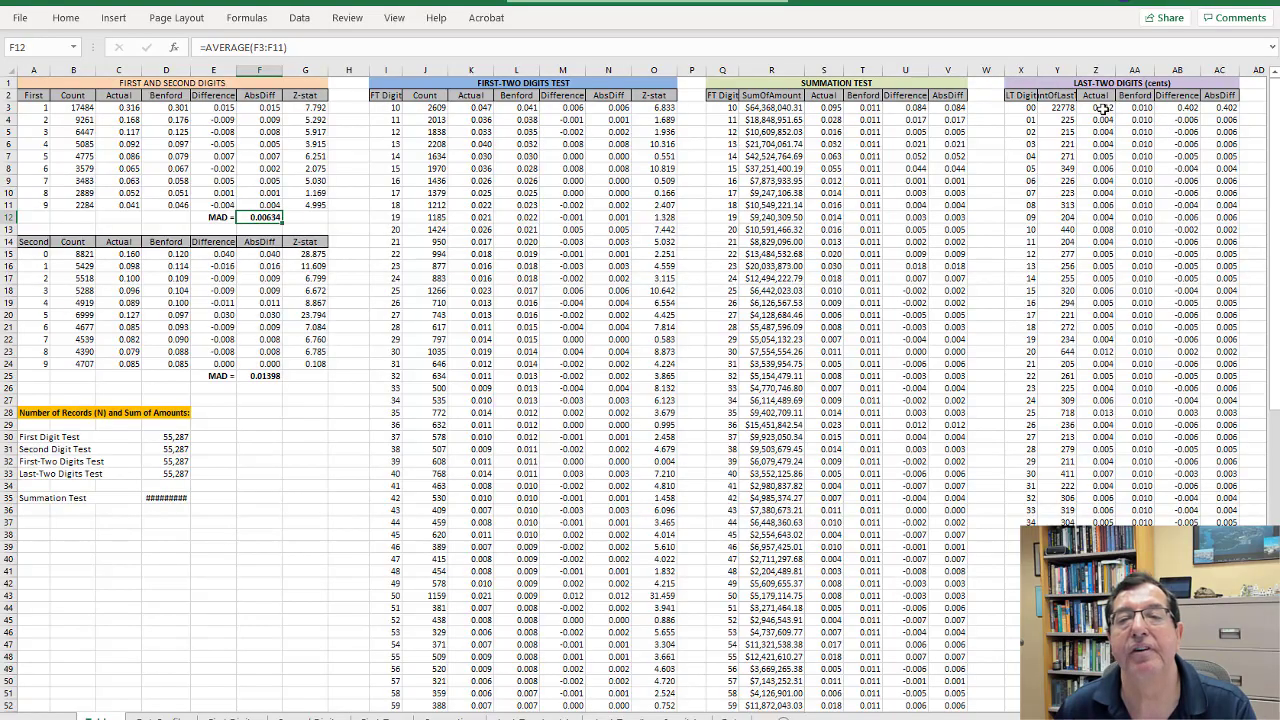
left_click_drag(1103, 108, 1100, 700)
scroll(974, 517, "up", 17)
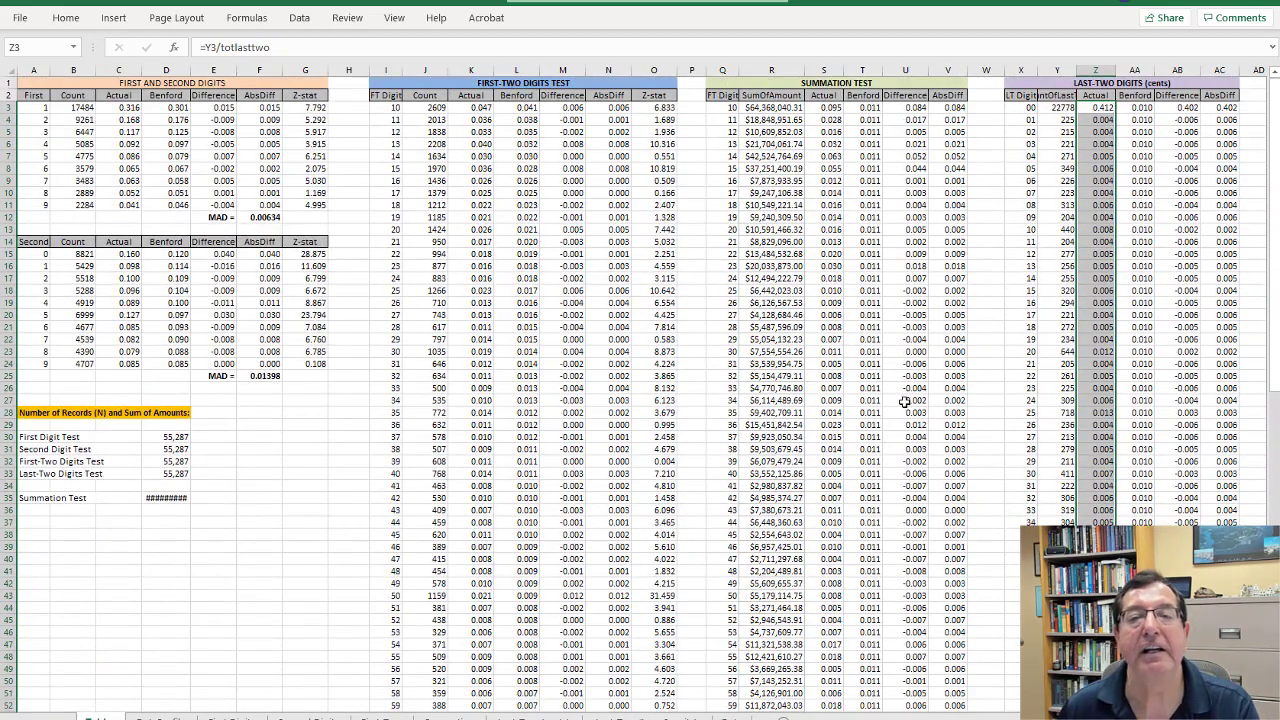
left_click(70, 22)
left_click(670, 62)
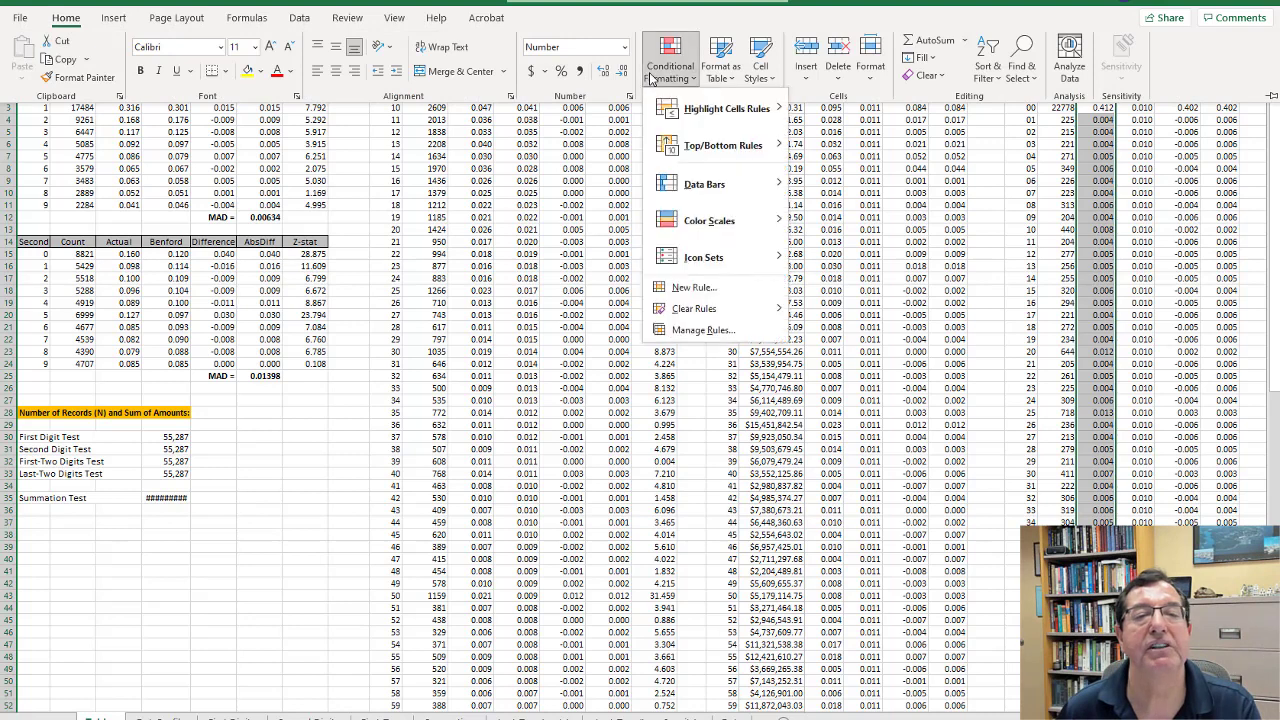
mouse_move(715, 146)
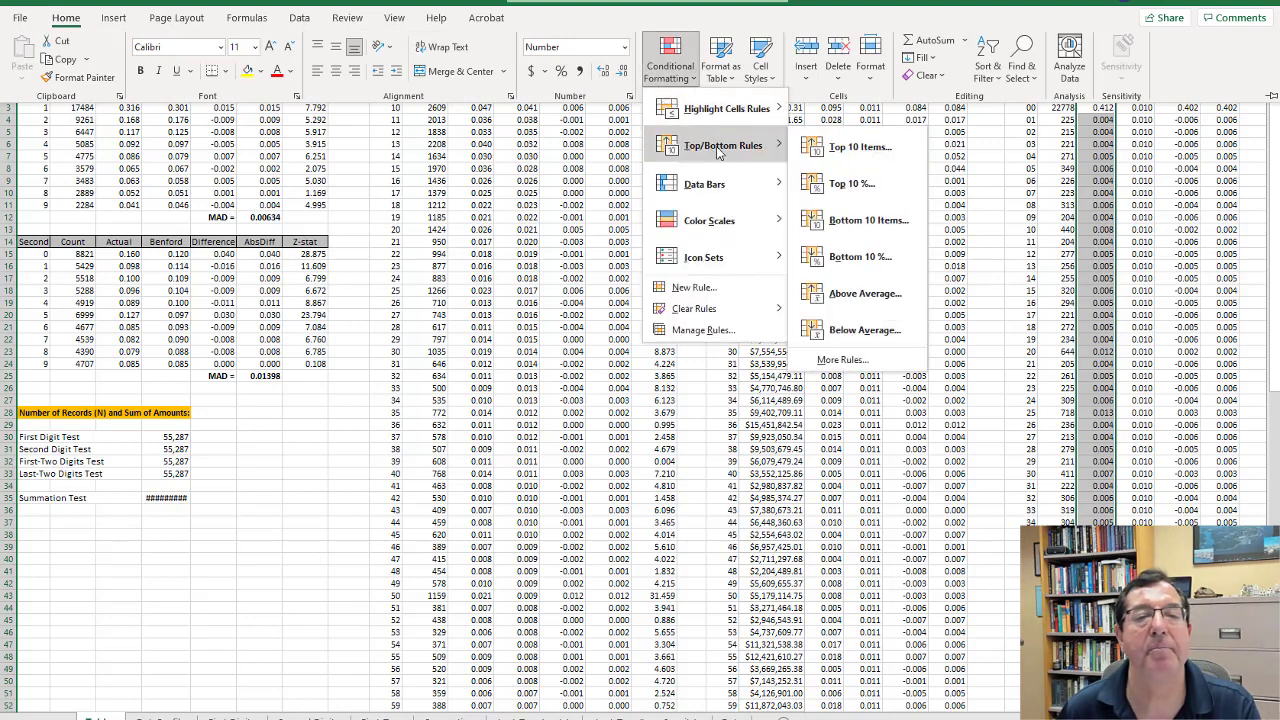
left_click(857, 146)
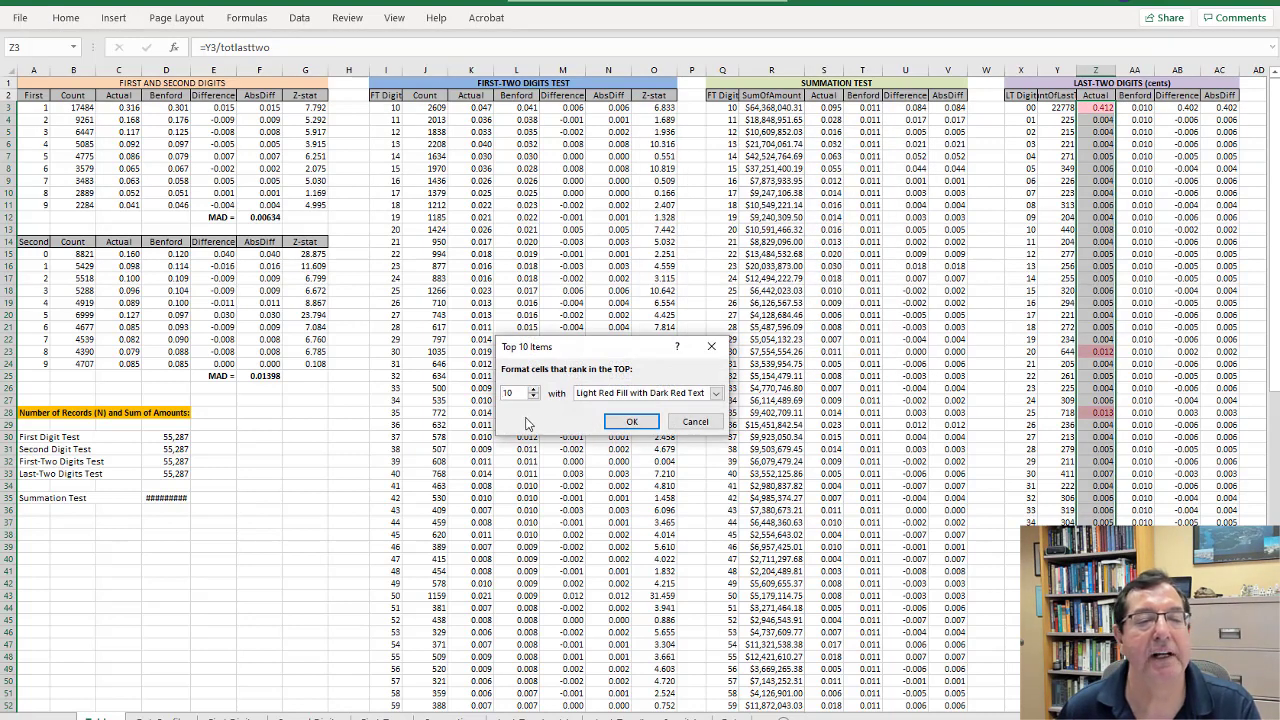
left_click(535, 397)
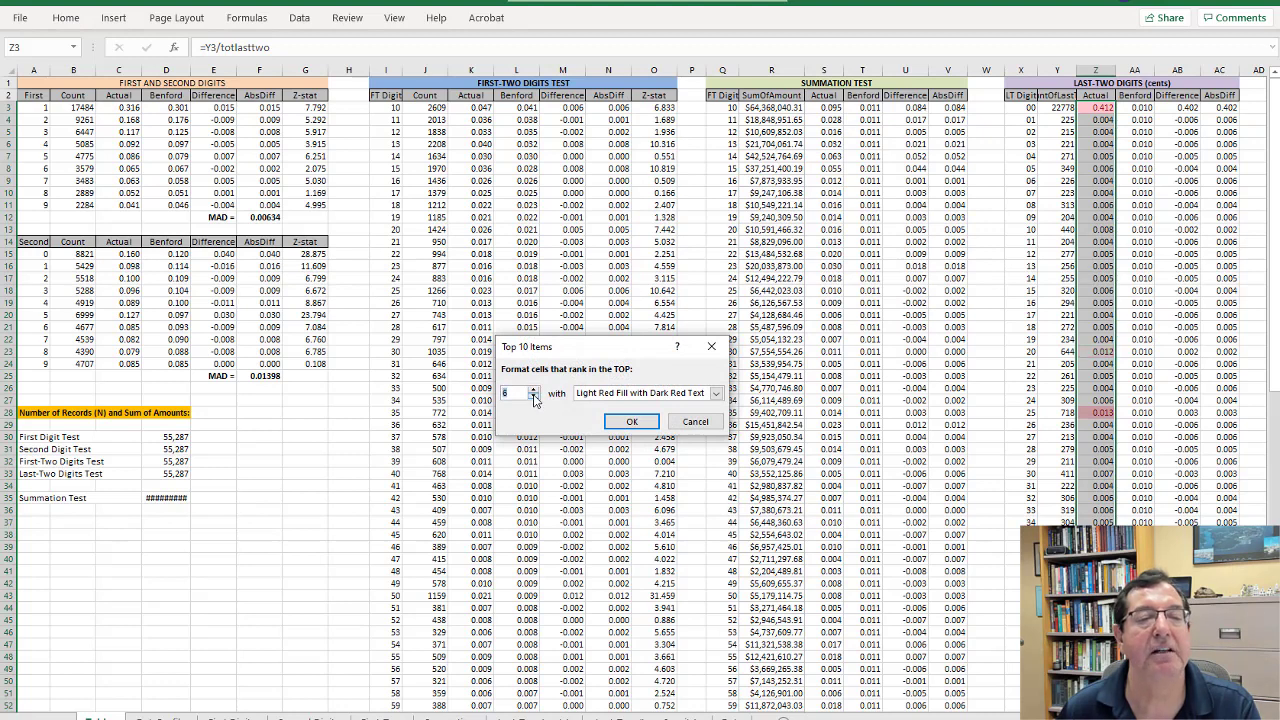
left_click(641, 423)
Examine the highlighted Actual proportion in the last-two digits table and the digit combination it belongs to.
left_click(1042, 350)
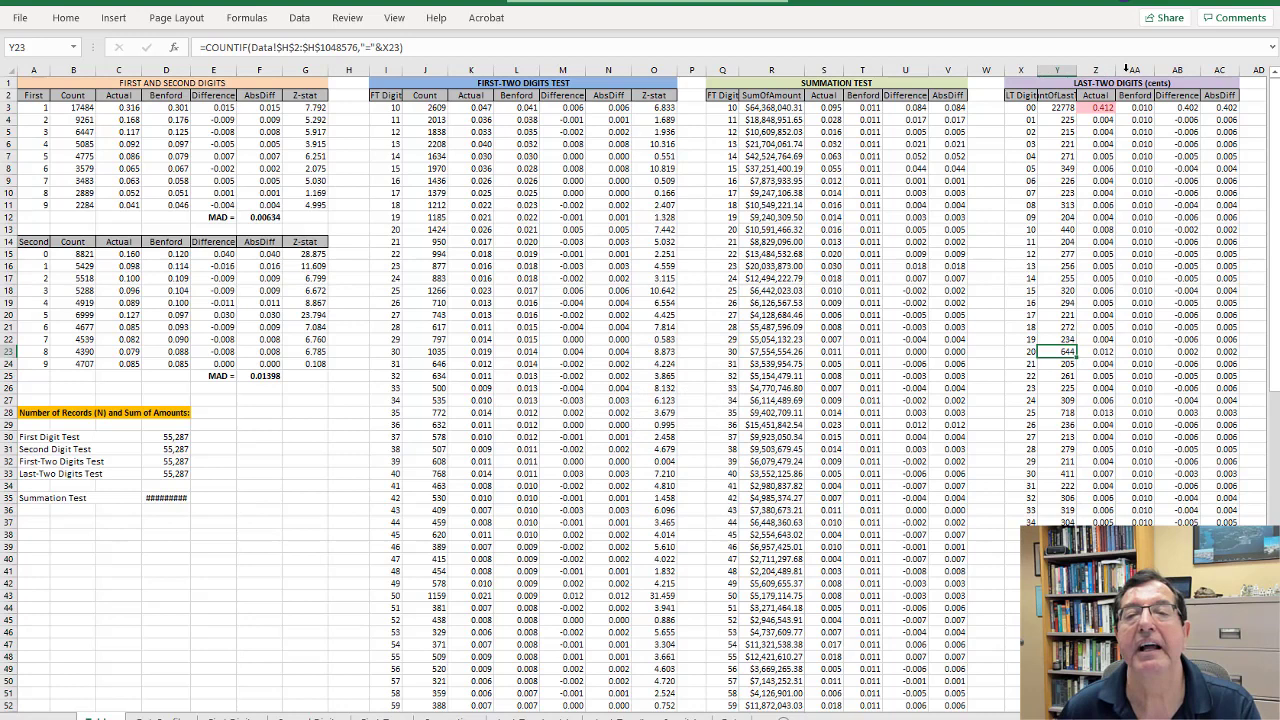
left_click(1100, 107)
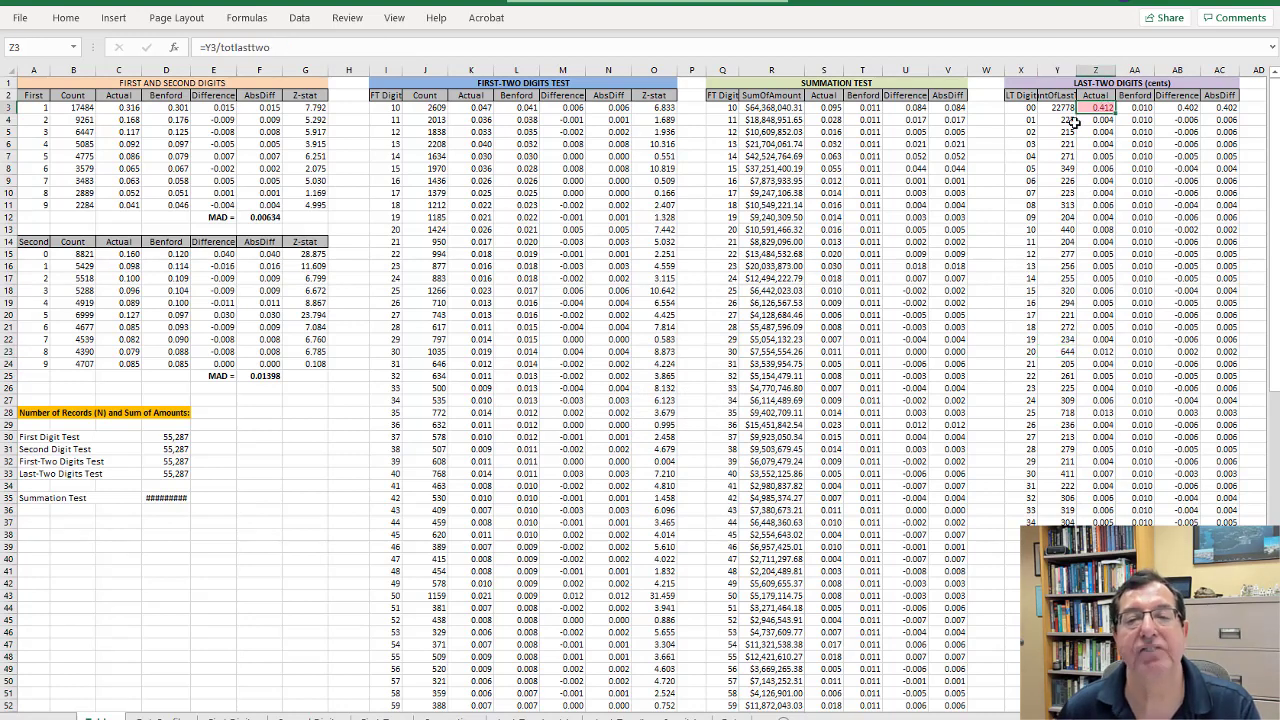
left_click(1026, 106)
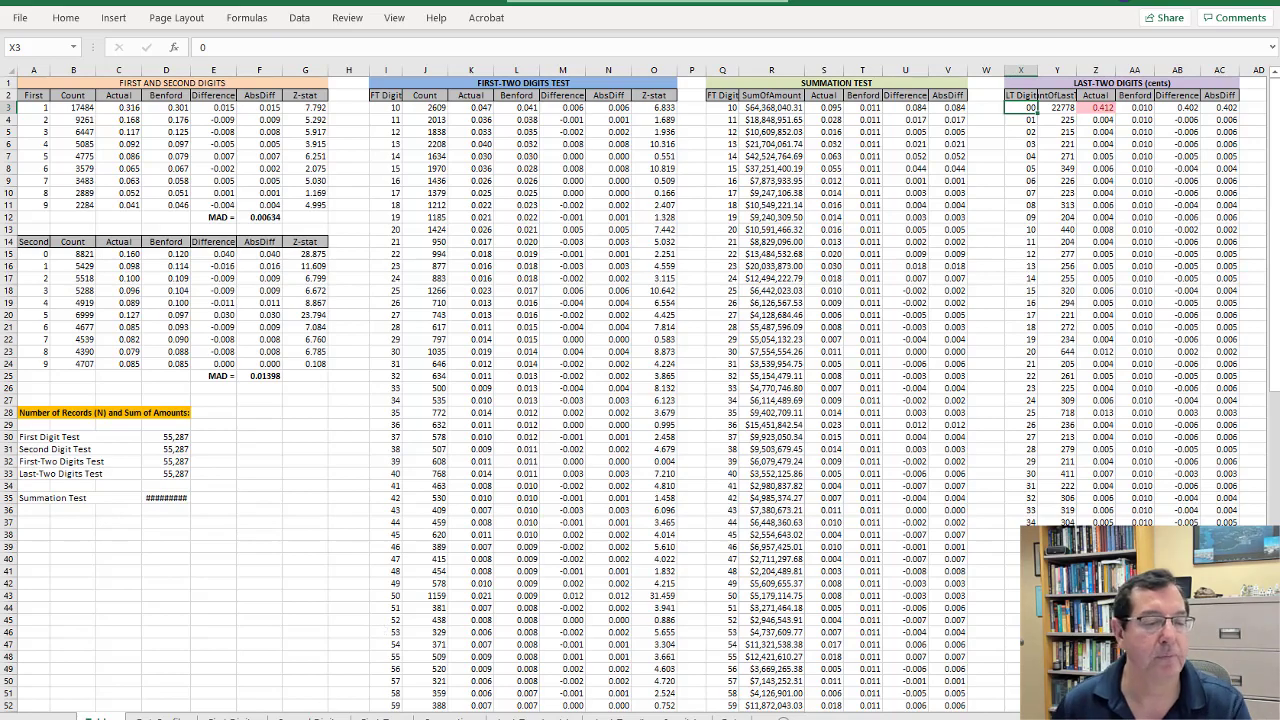
Reread question 6 in the Case5pt1 Word document on whether answer 5 ties in with answer 1.
left_click(357, 680)
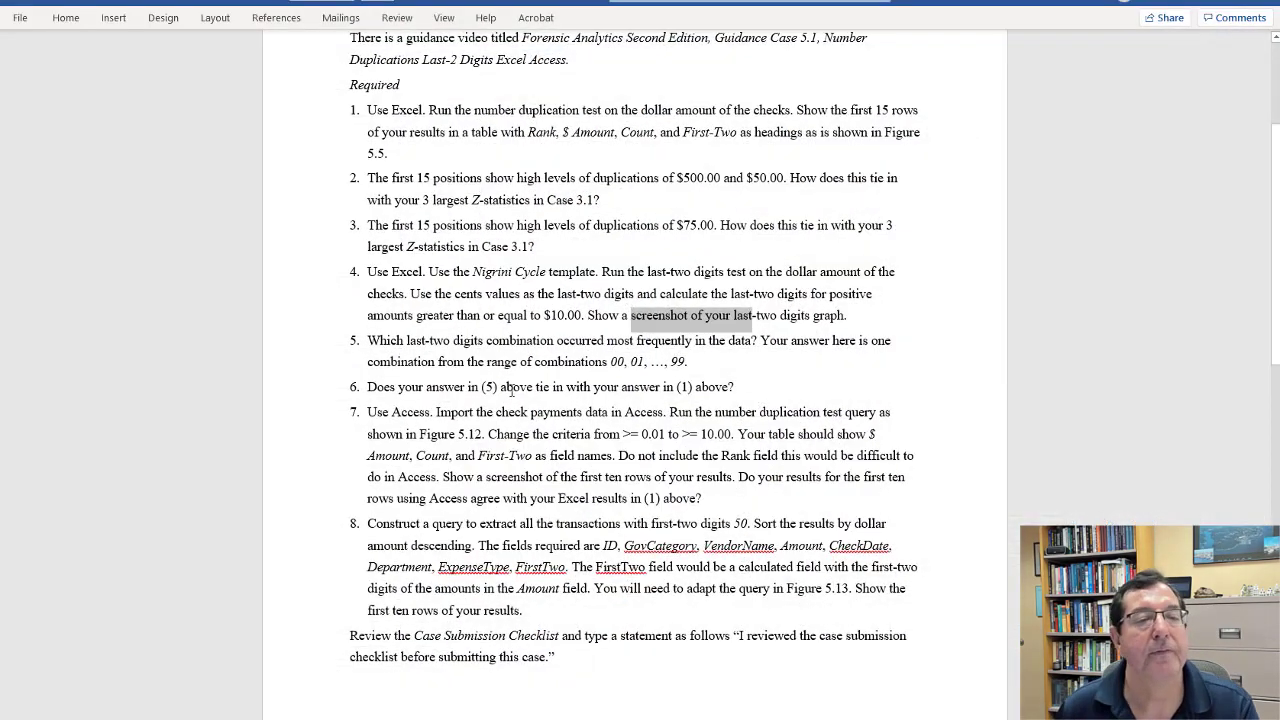
left_click_drag(465, 392, 745, 383)
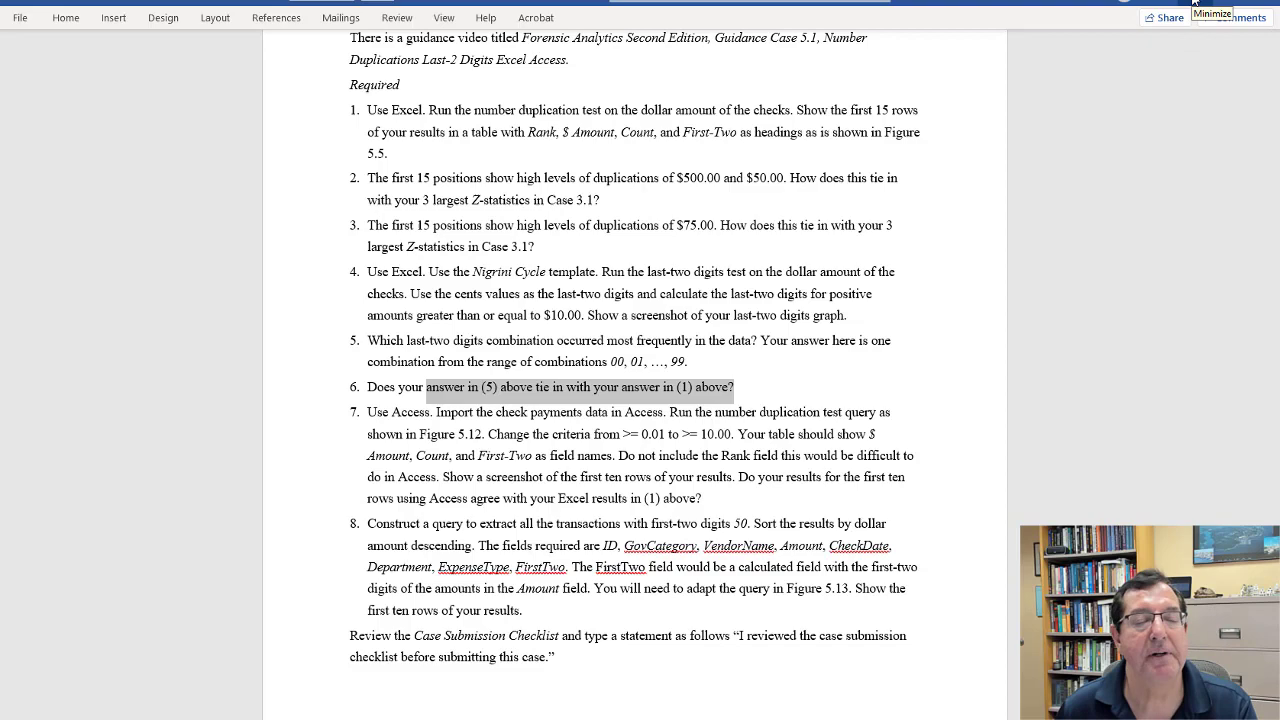
left_click(1193, 3)
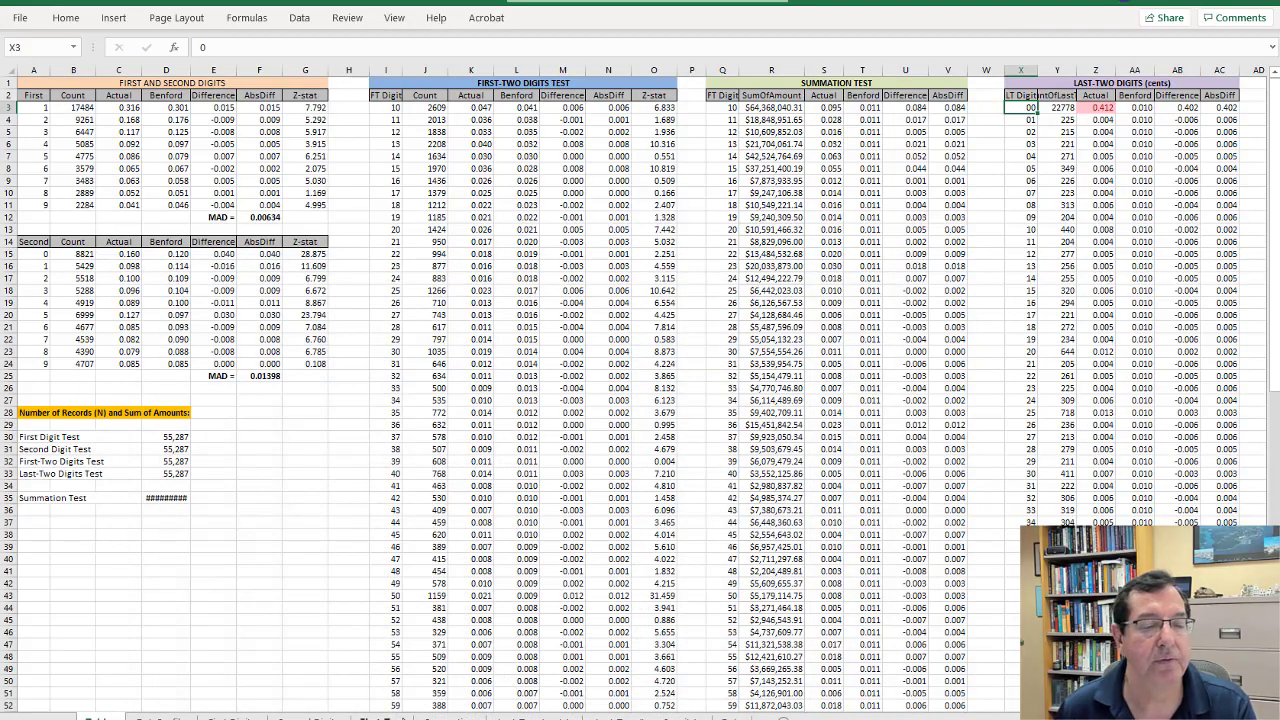
Compare the last-two digits graph with the $ Amount values F4:F18 of the top-15 duplication table in the Case_5pt1 workbook.
left_click(530, 717)
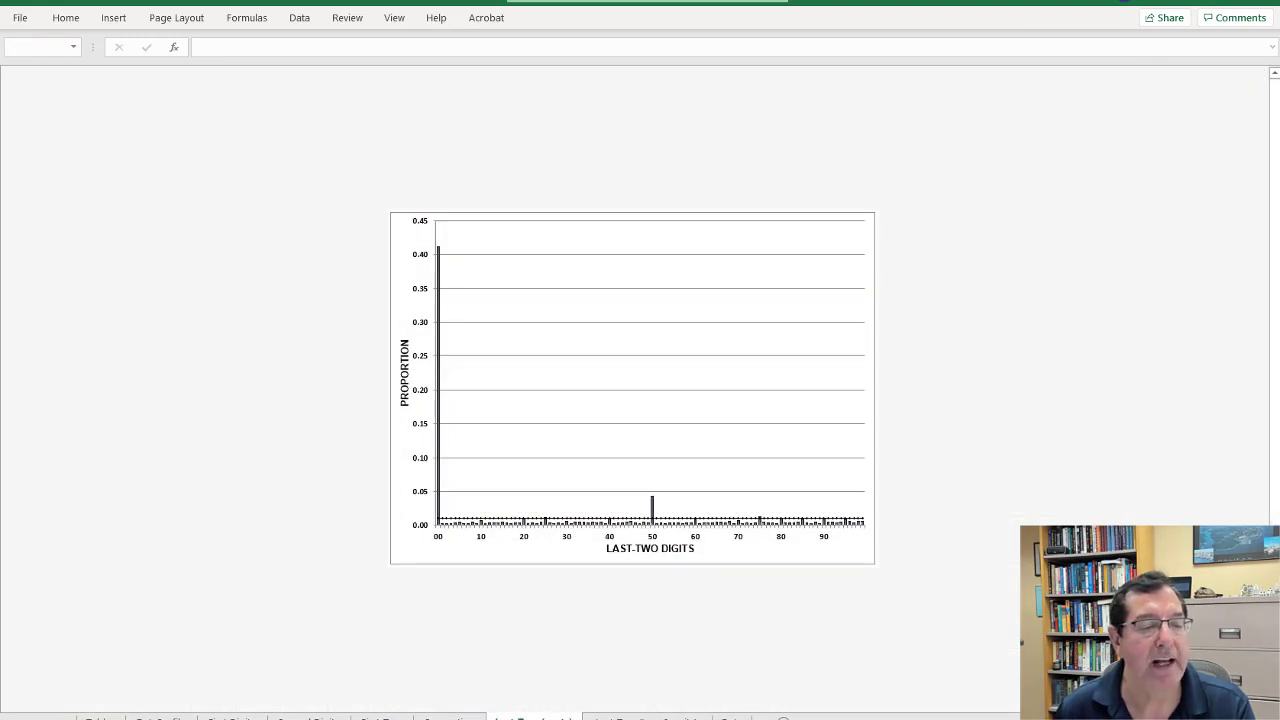
mouse_move(244, 718)
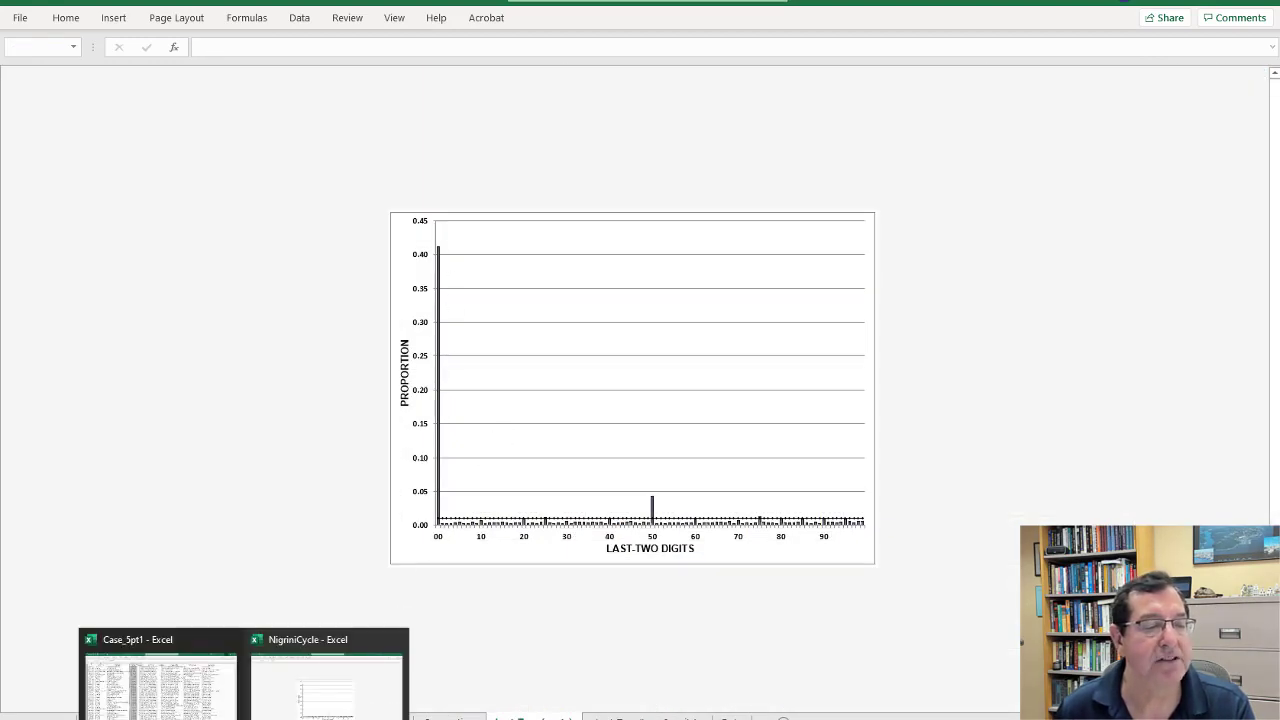
left_click(154, 688)
left_click(150, 718)
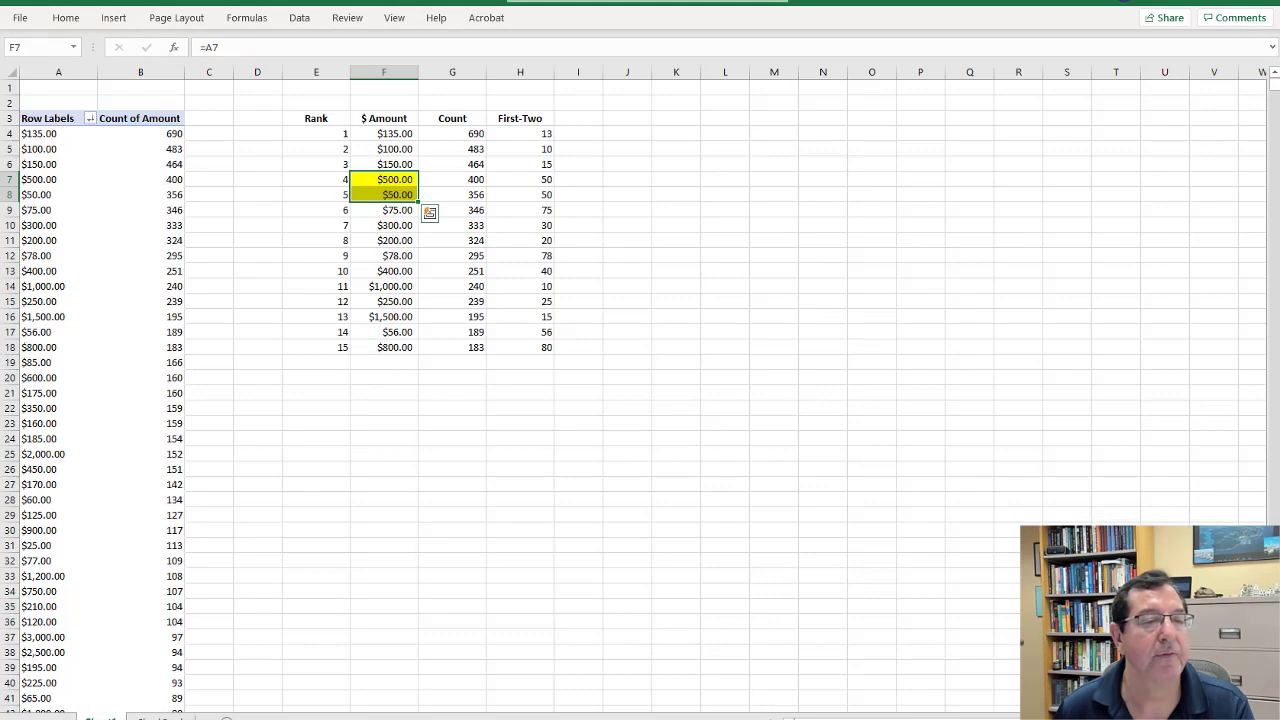
left_click(410, 392)
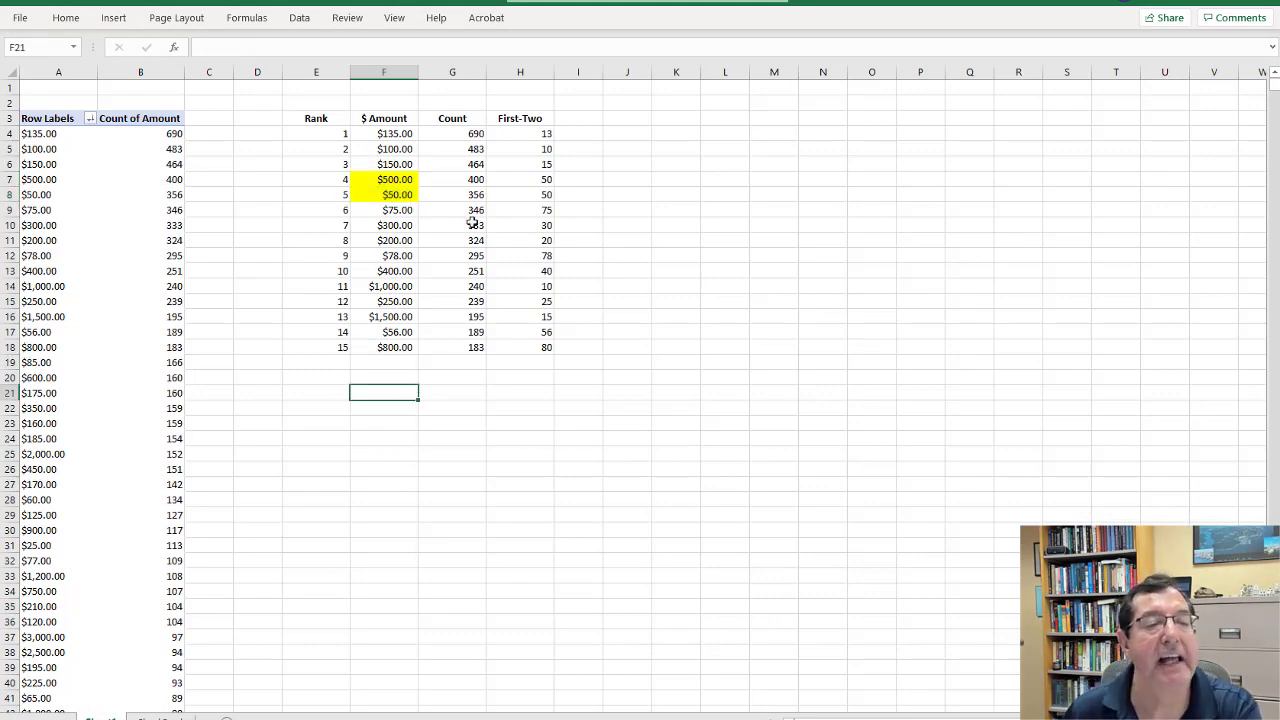
left_click_drag(398, 134, 392, 349)
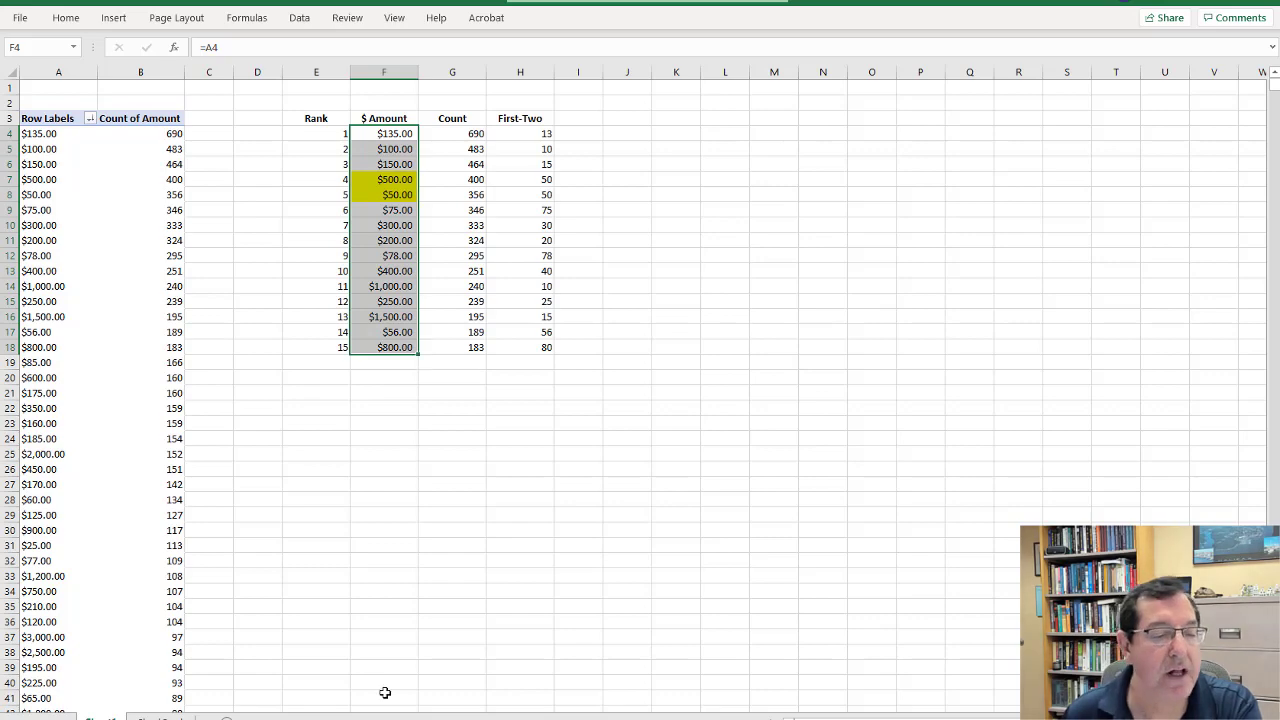
Reread question 7 in the Case5pt1 Word document on running the number duplication test in Access.
mouse_move(280, 718)
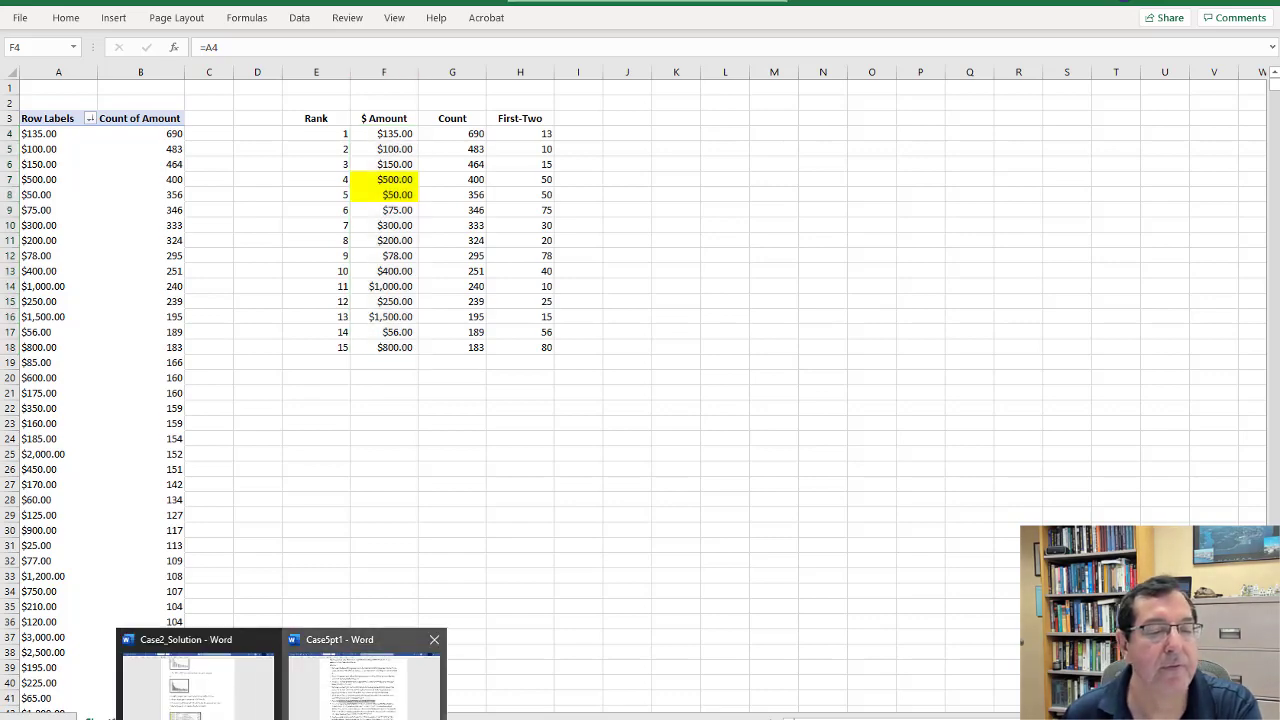
left_click(362, 680)
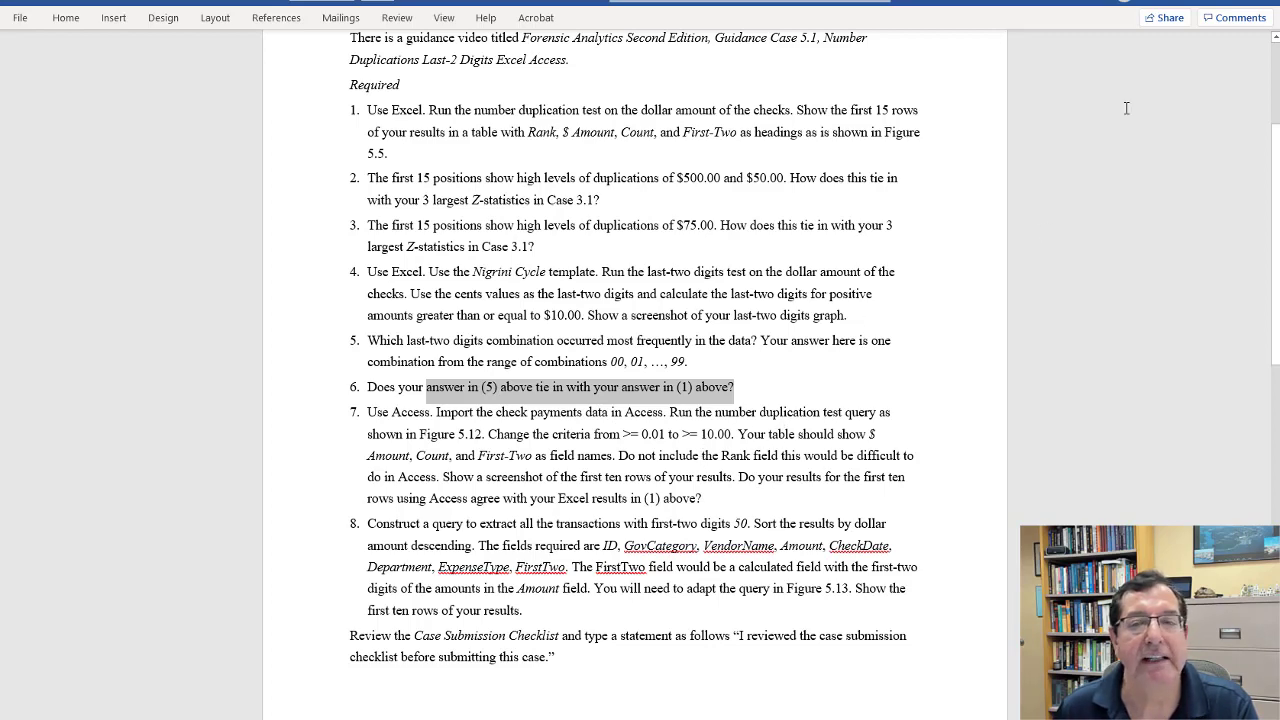
key("alt+Tab")
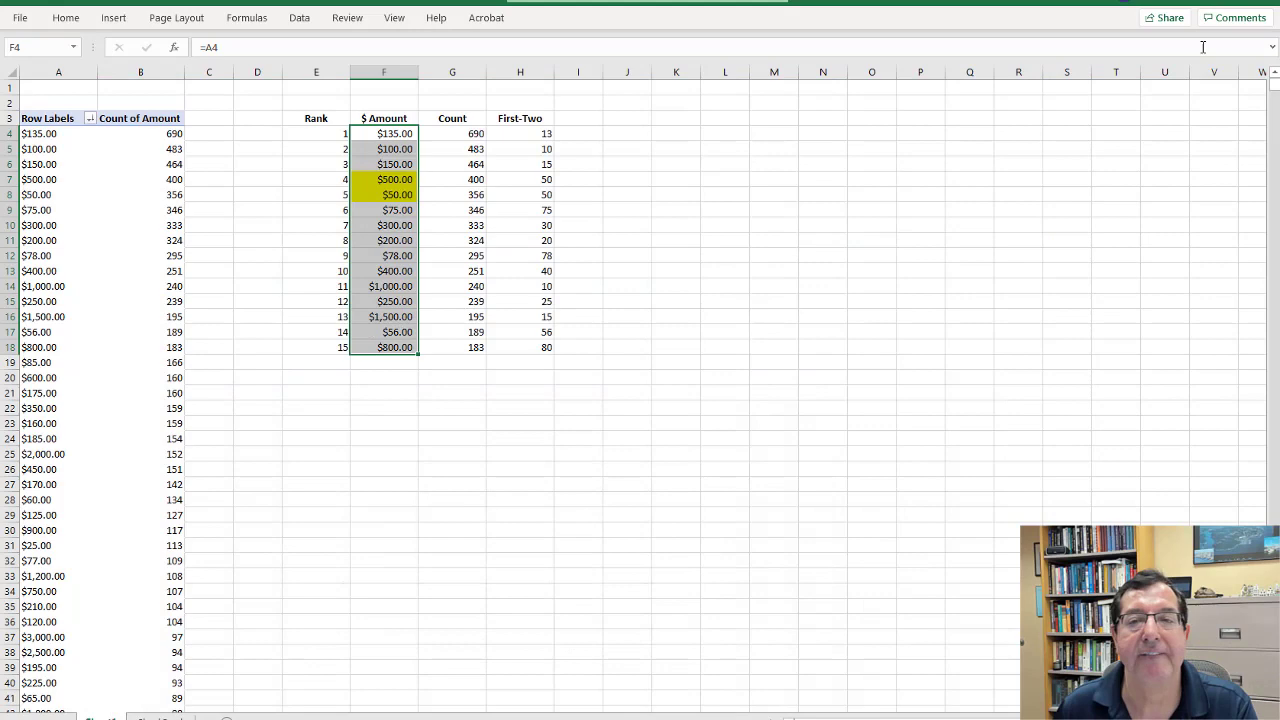
Switch to Access and create a new blank database.
key("alt+Tab")
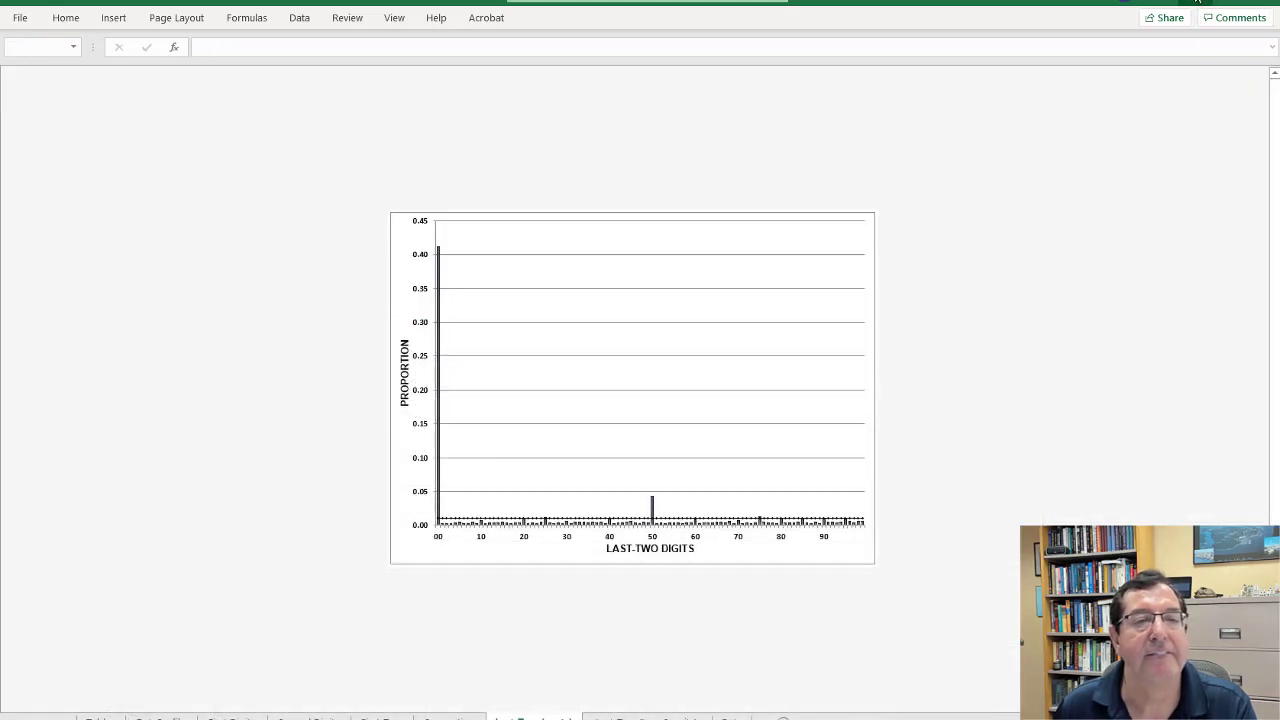
key("alt+Tab")
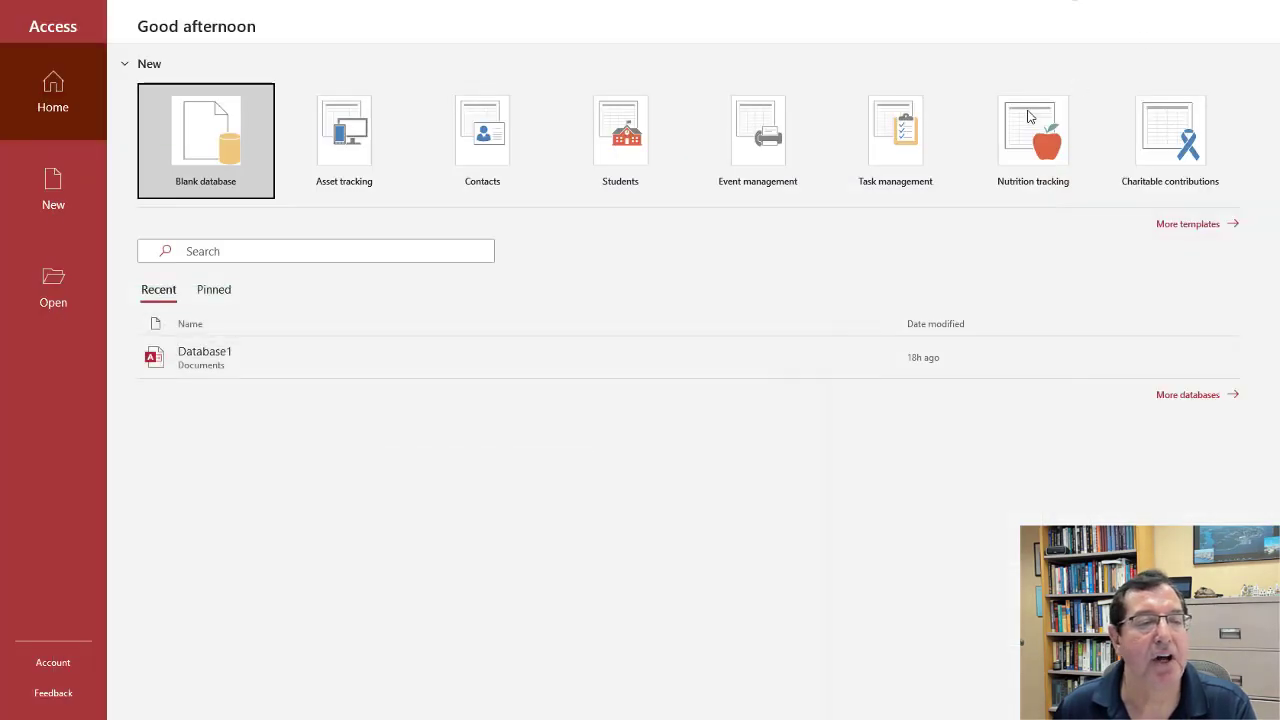
left_click(205, 131)
key("Return")
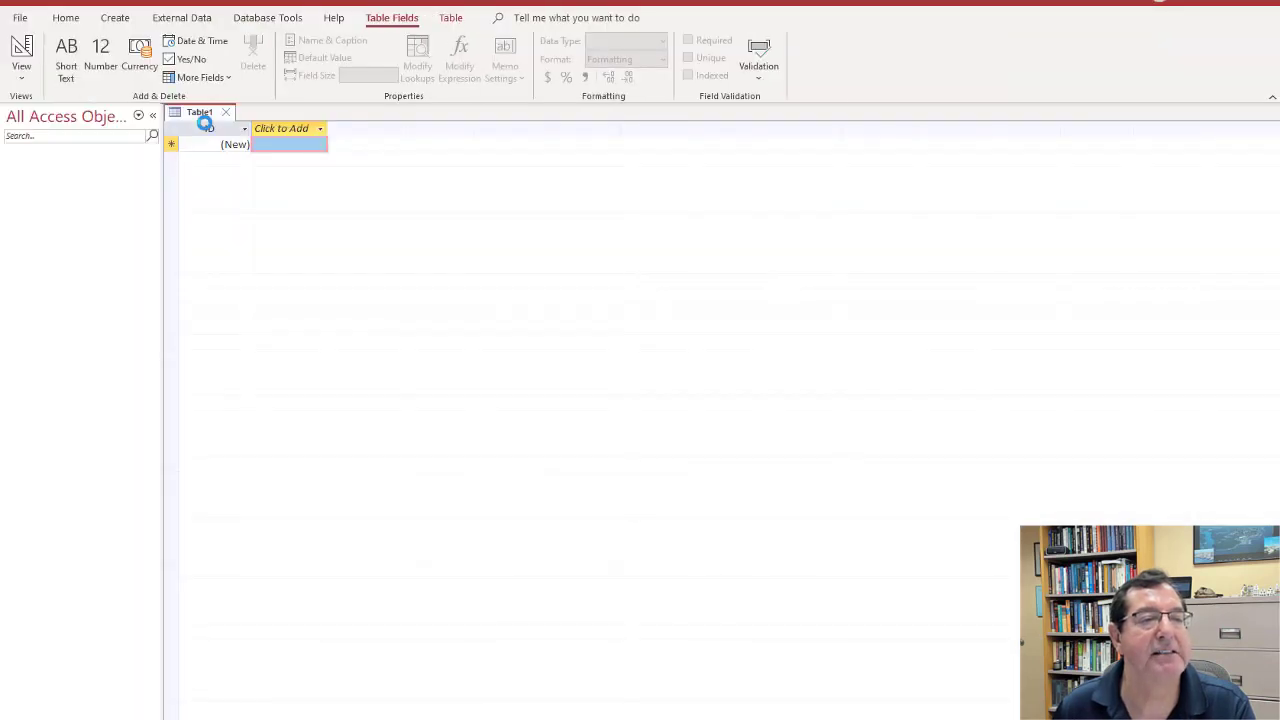
Choose the Excel file 2_Somerville_2013-2016 from C:\0_Acct582_Summer2022\DataSets as the external data source.
left_click(180, 17)
left_click(27, 62)
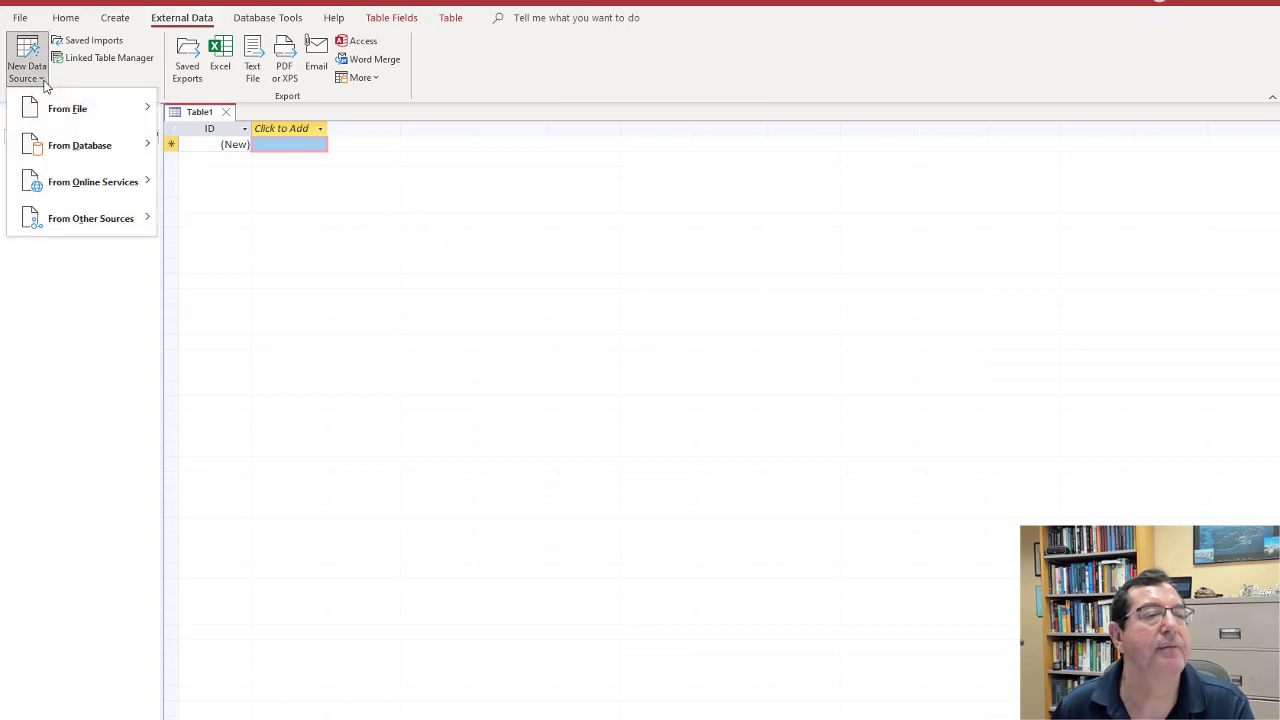
mouse_move(150, 110)
left_click(214, 115)
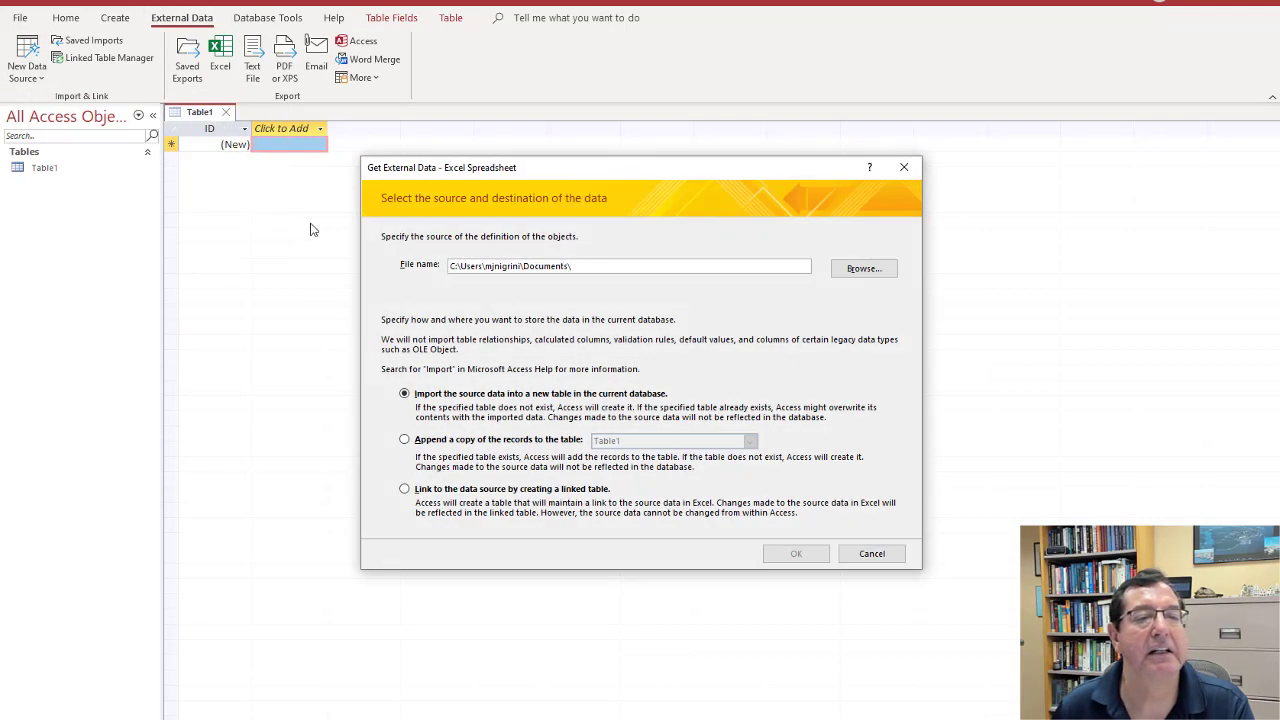
left_click(864, 268)
scroll(457, 440, "down", 5)
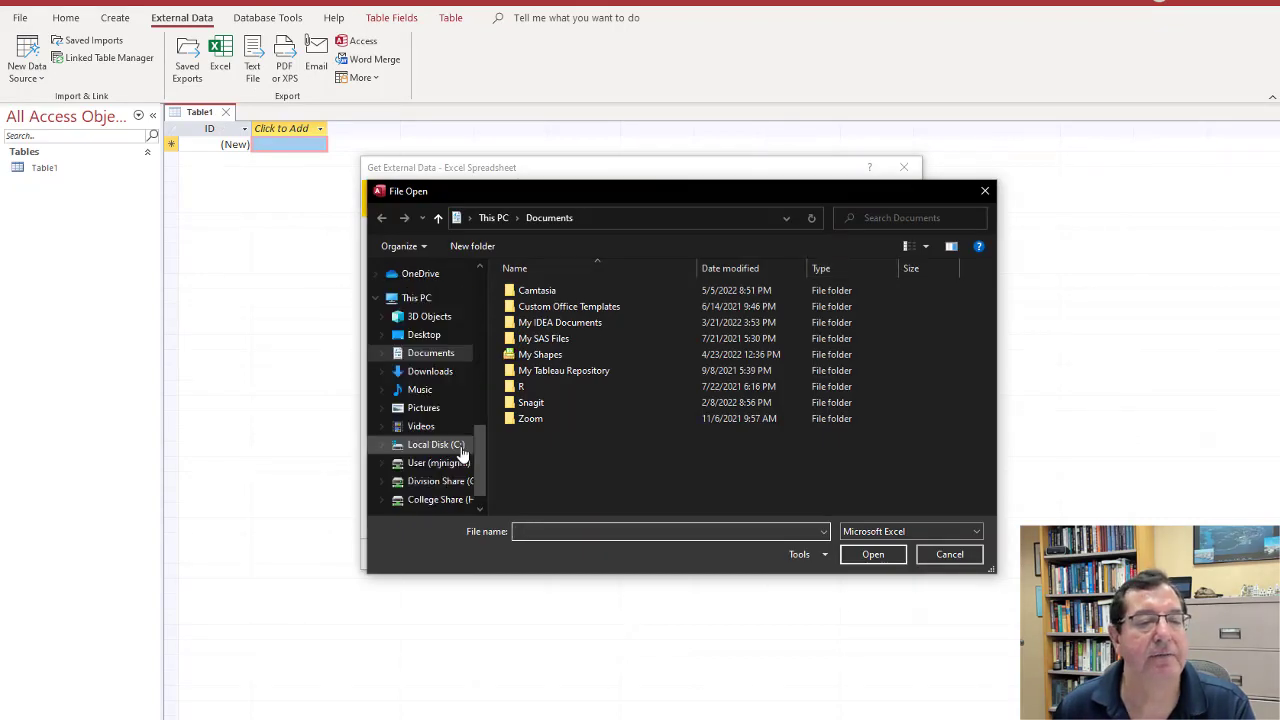
left_click(437, 424)
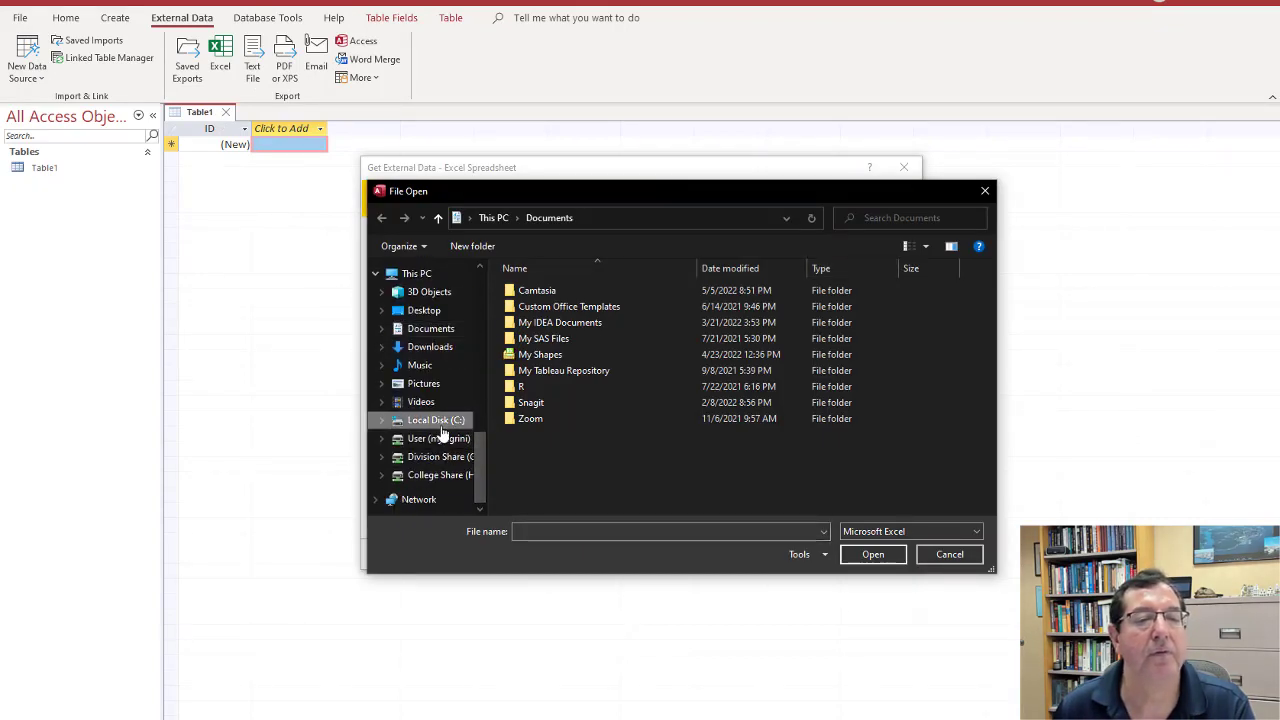
double_click(583, 292)
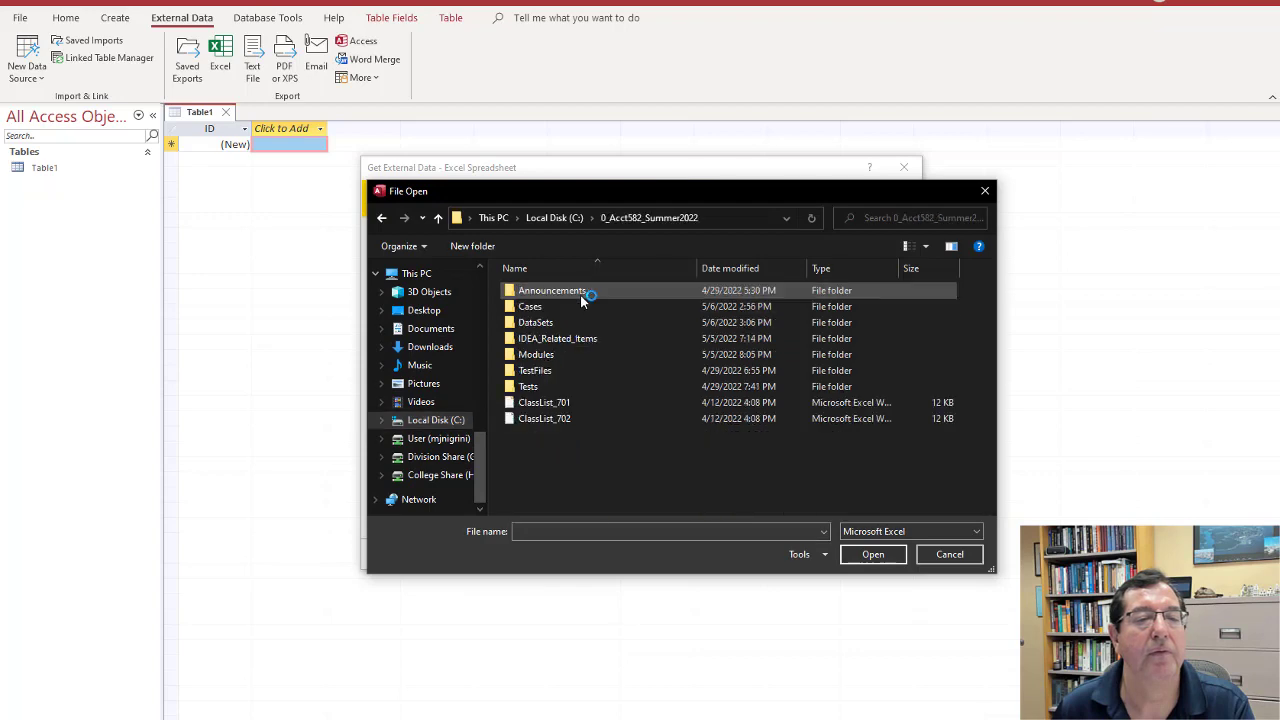
double_click(570, 322)
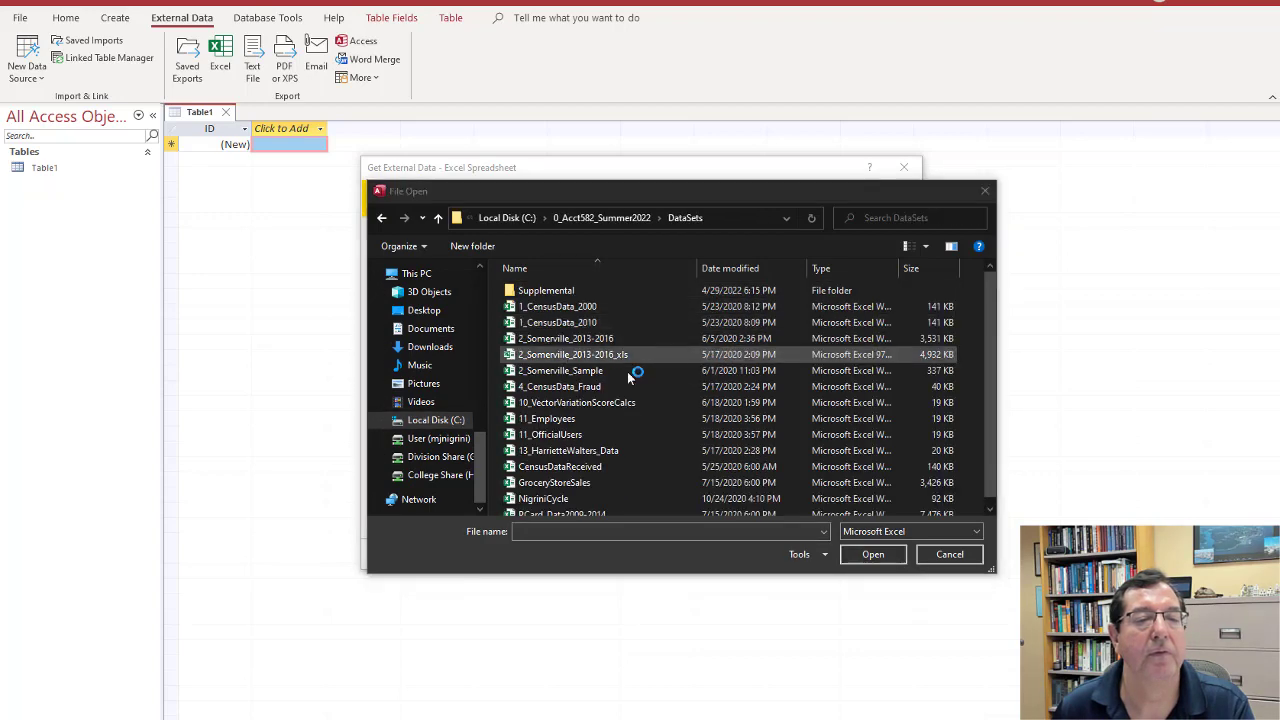
left_click(606, 339)
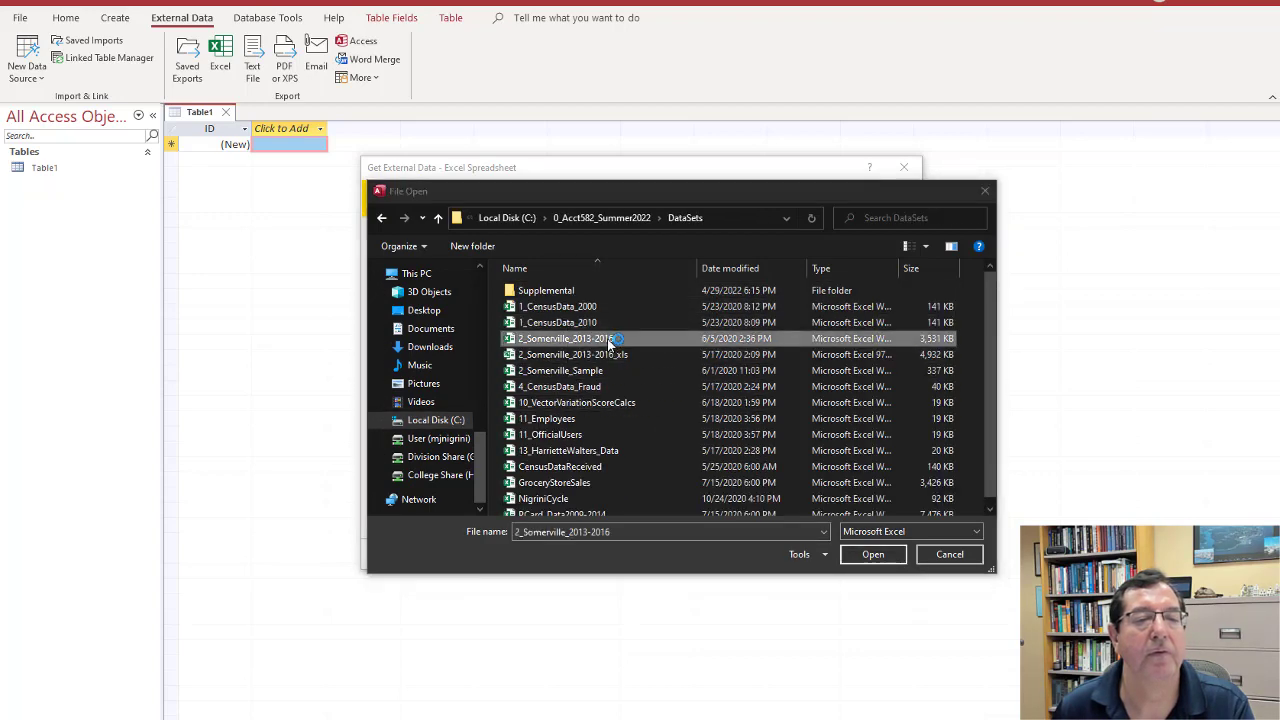
left_click(873, 555)
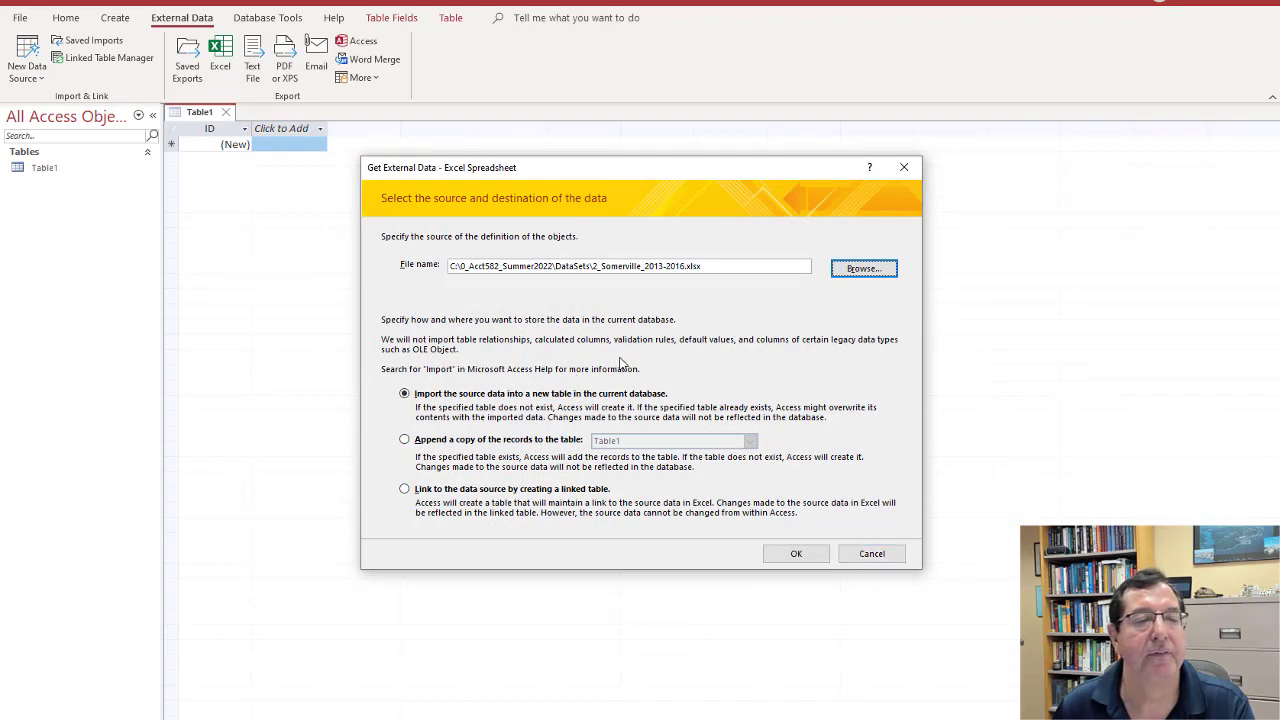
Import the Somerville spreadsheet into a new CheckBook table with first-row column headings and no primary key, and open the table.
left_click(796, 554)
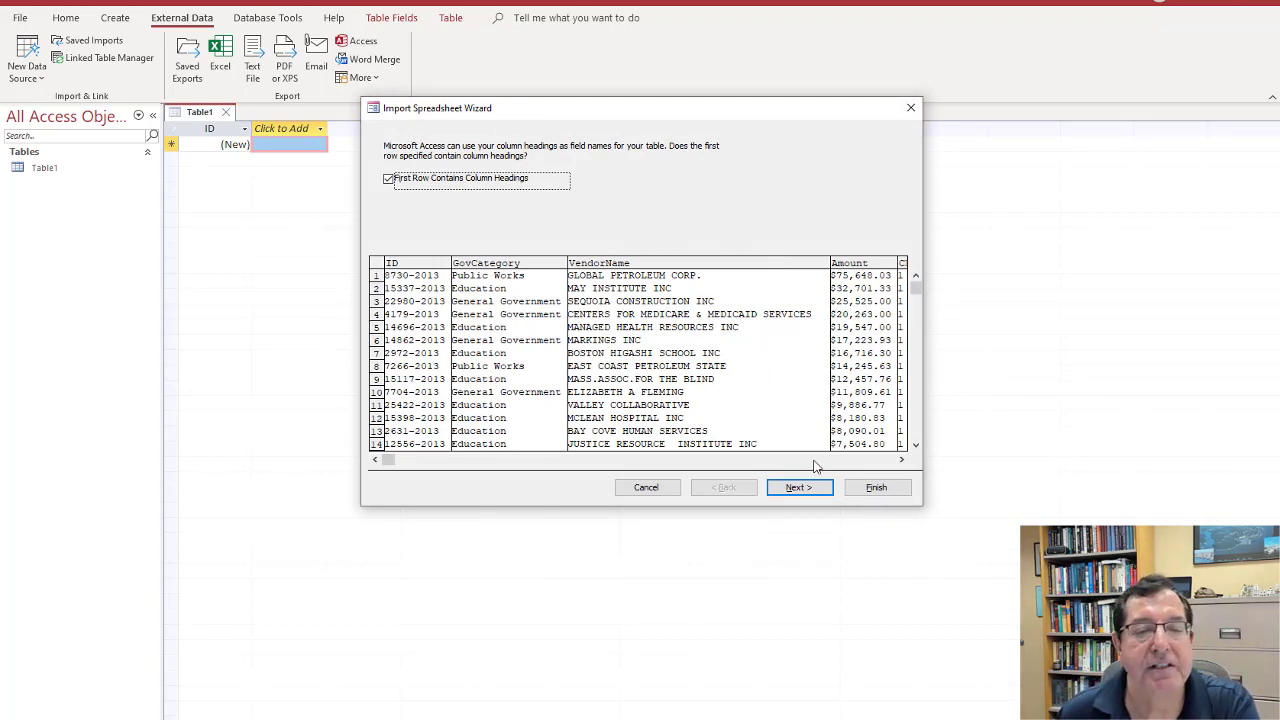
left_click(800, 490)
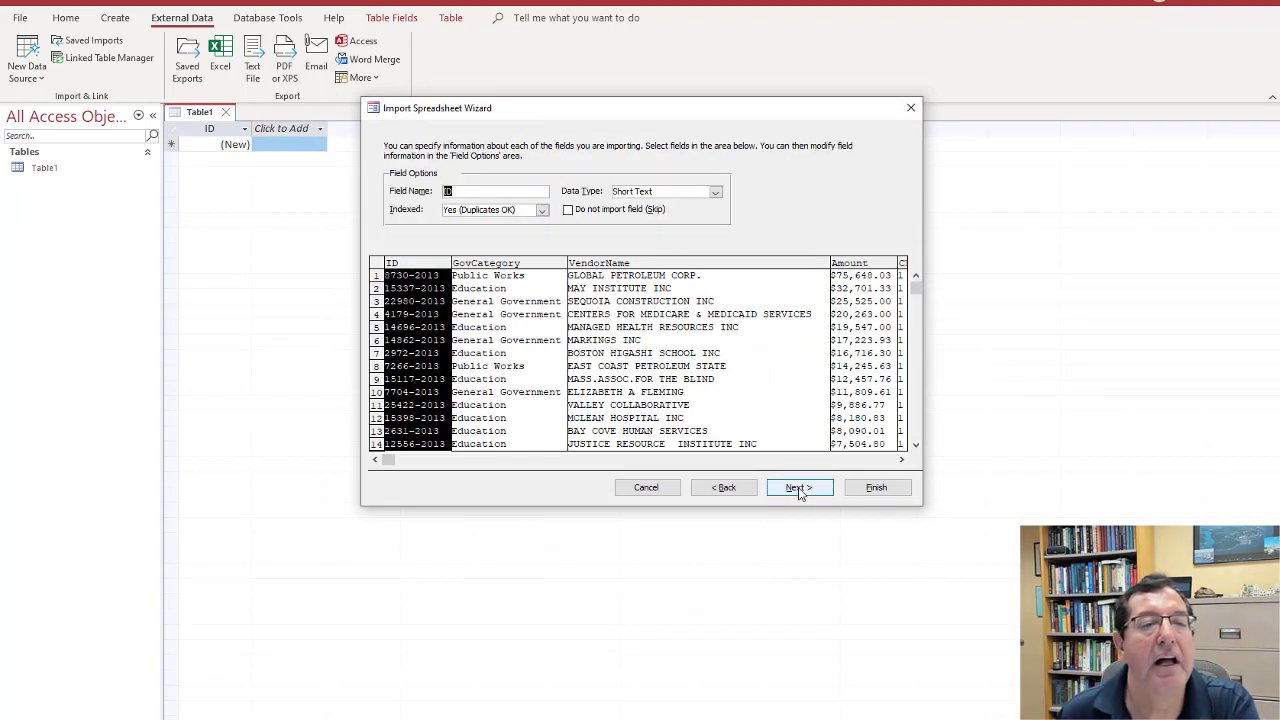
left_click(798, 488)
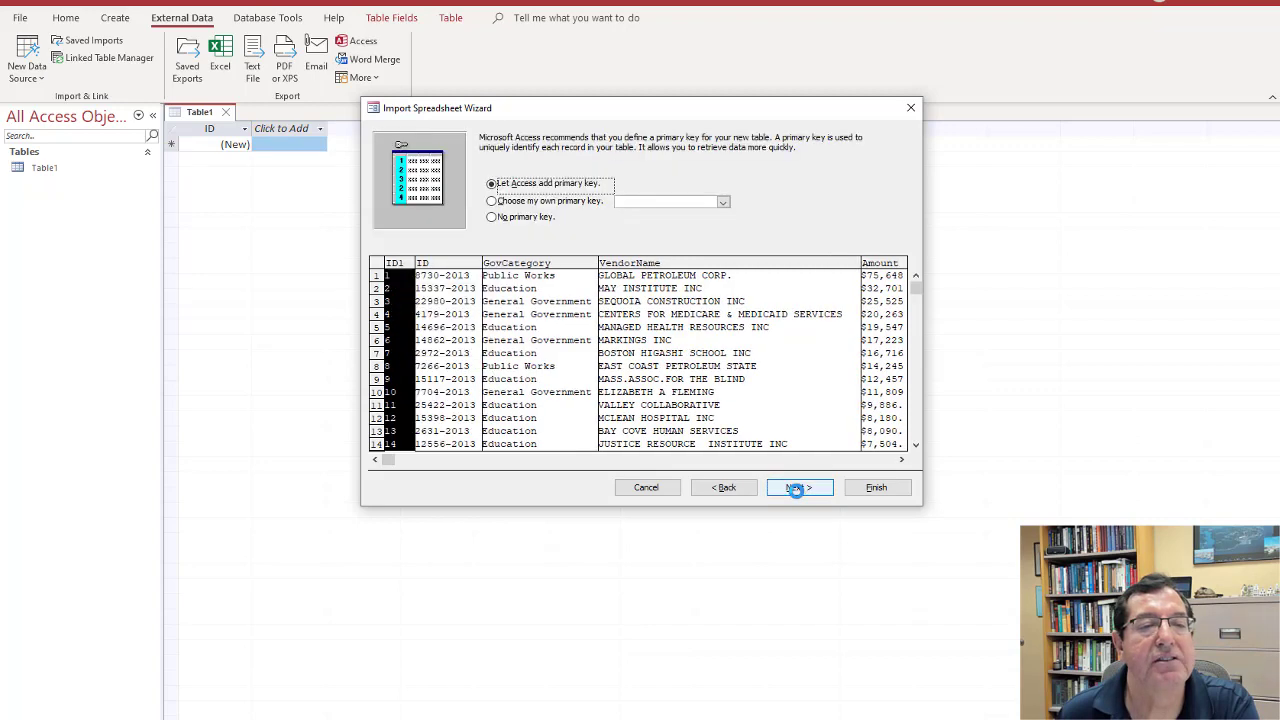
left_click(492, 218)
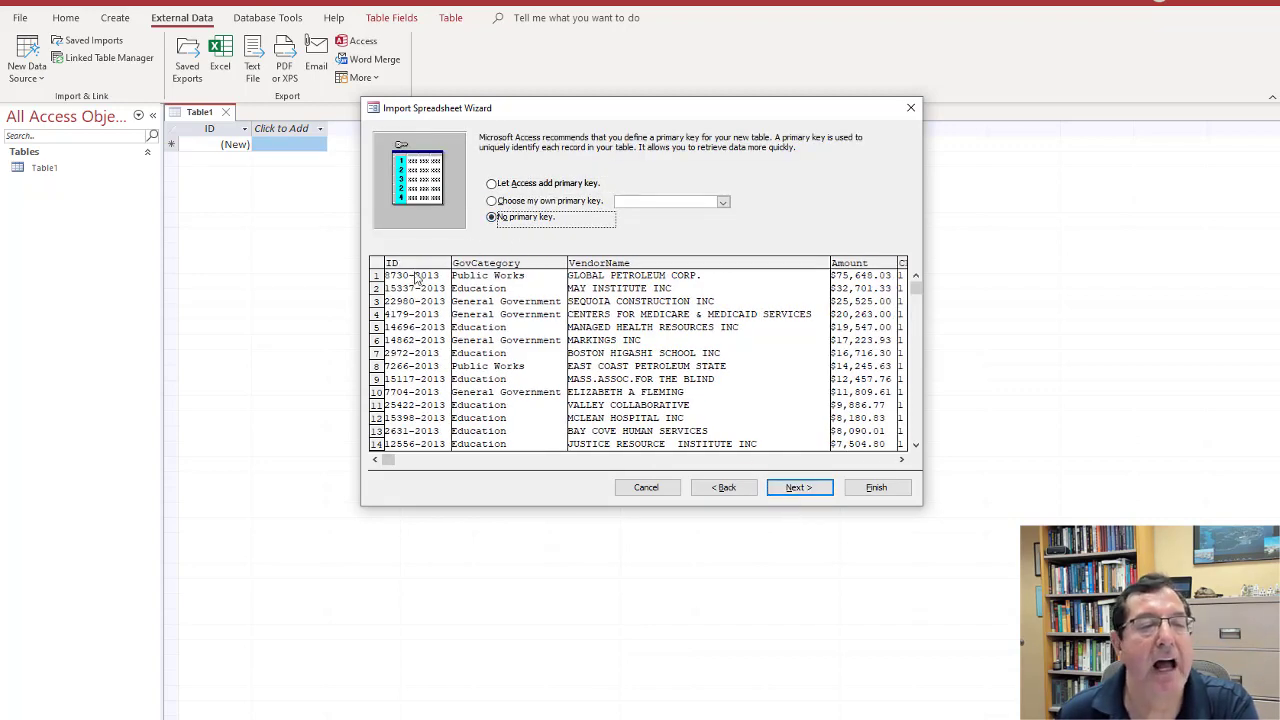
left_click(807, 495)
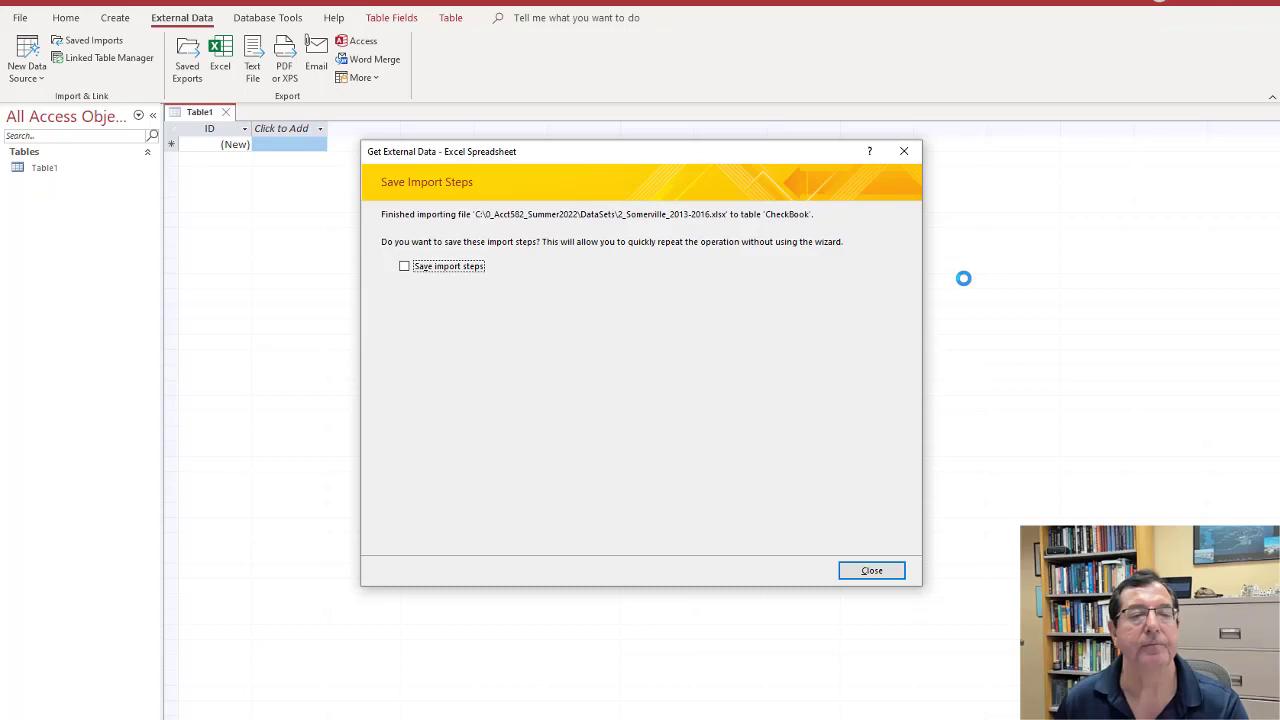
left_click(867, 573)
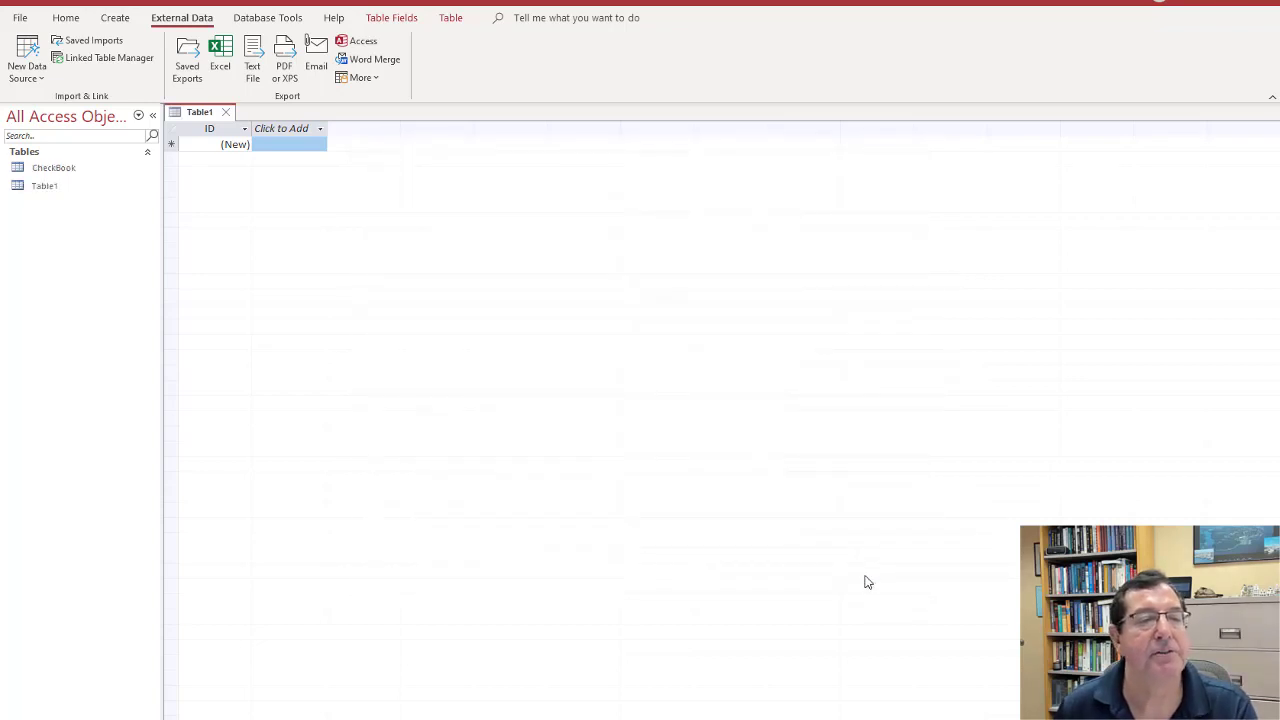
left_click(71, 174)
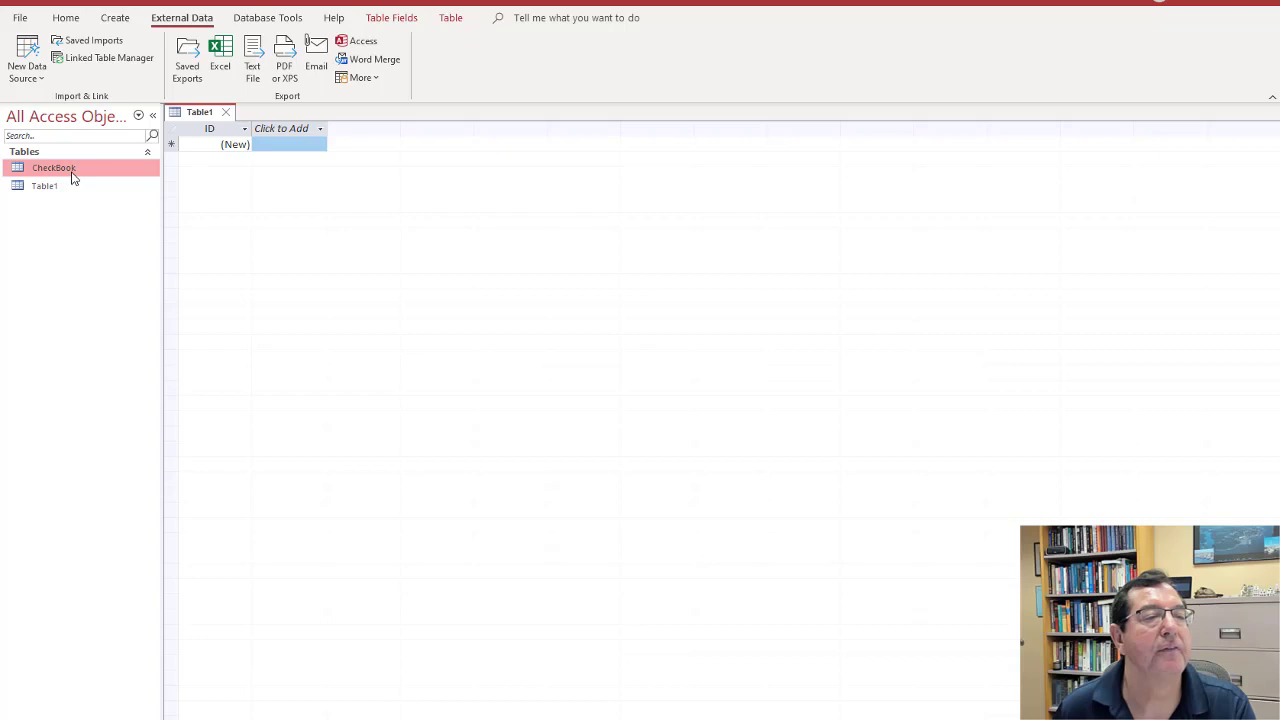
double_click(71, 177)
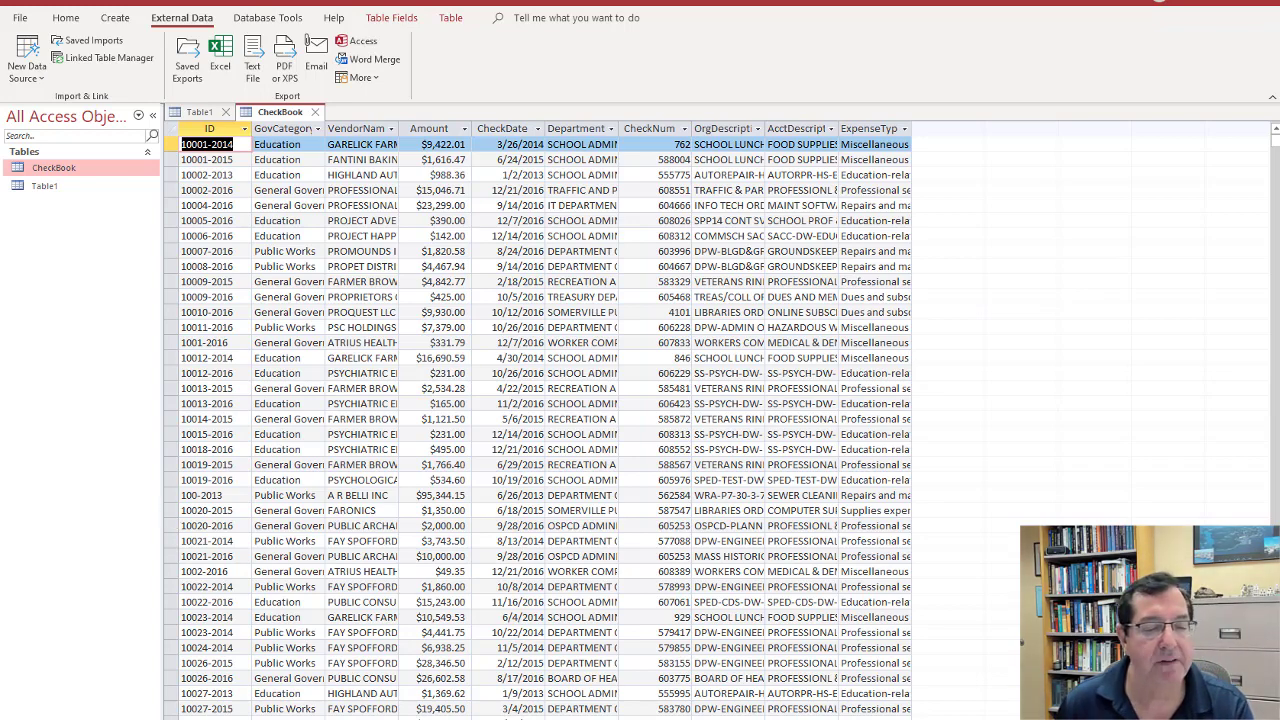
Switch to the textbook PDF in Acrobat and read the section on running the number duplication test in Access.
key("alt+Tab")
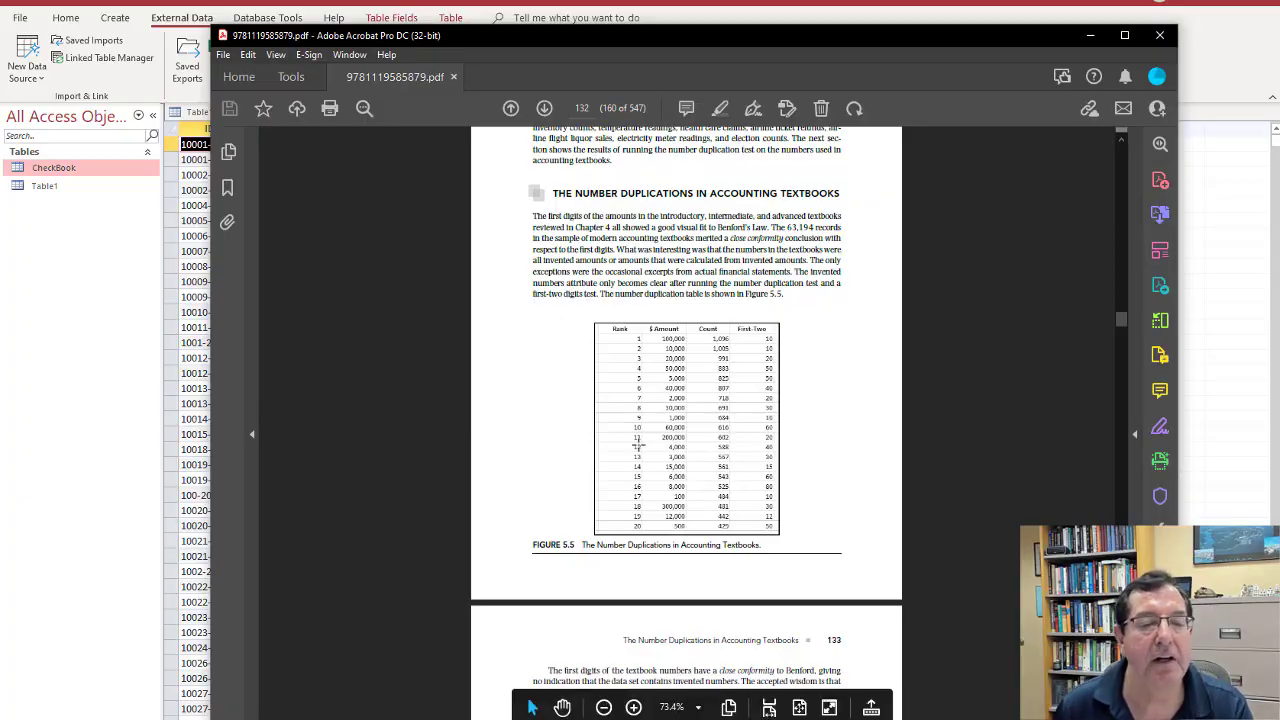
scroll(638, 440, "down", 8)
scroll(638, 440, "down", 20)
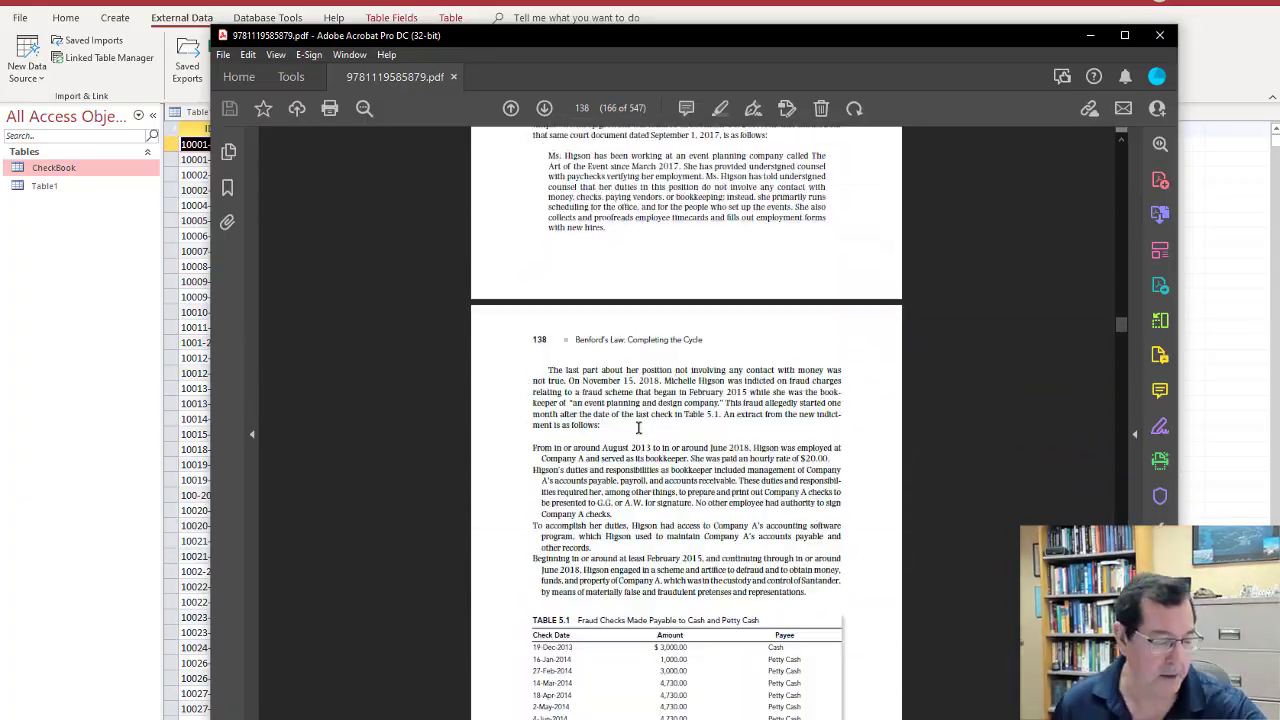
scroll(638, 432, "down", 20)
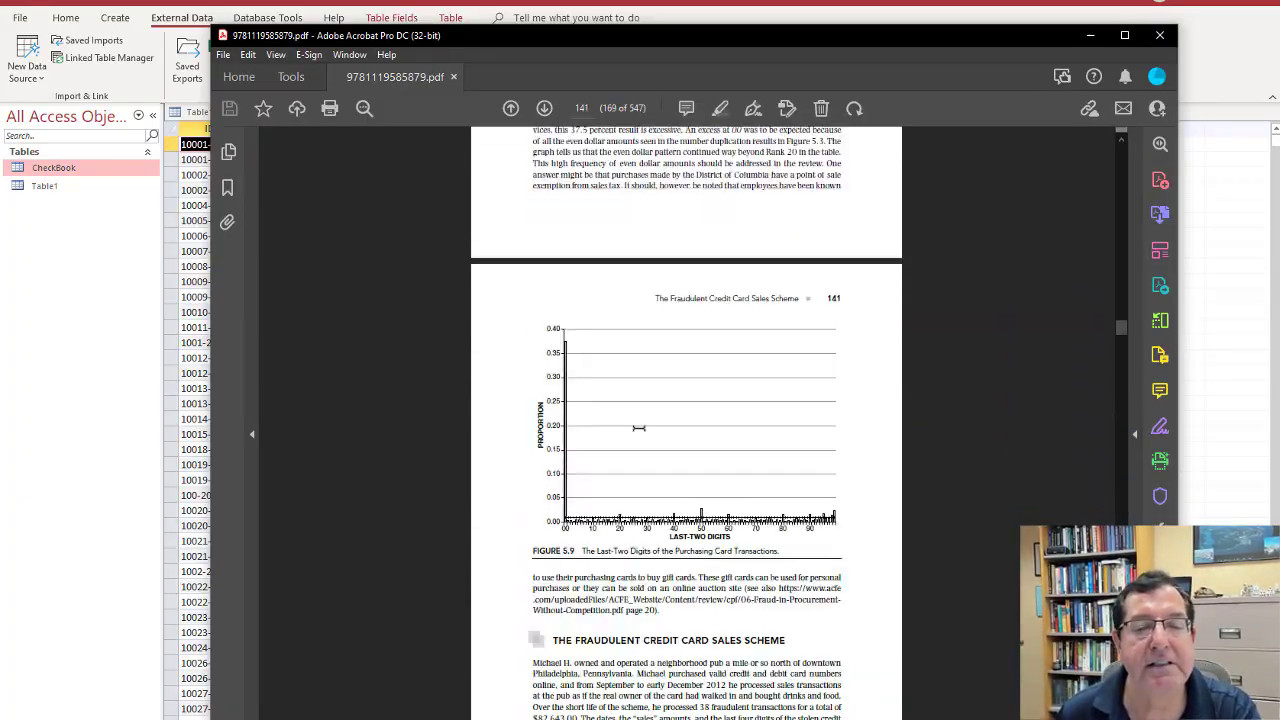
scroll(638, 430, "down", 20)
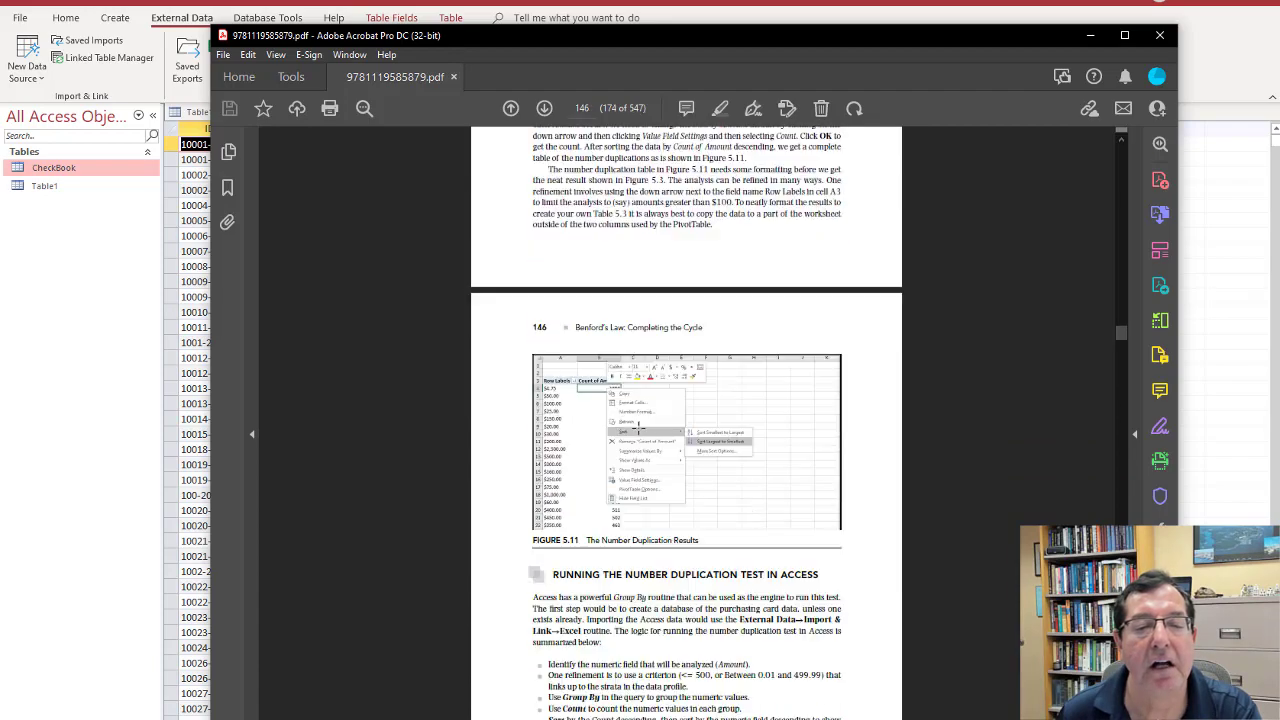
scroll(638, 428, "down", 10)
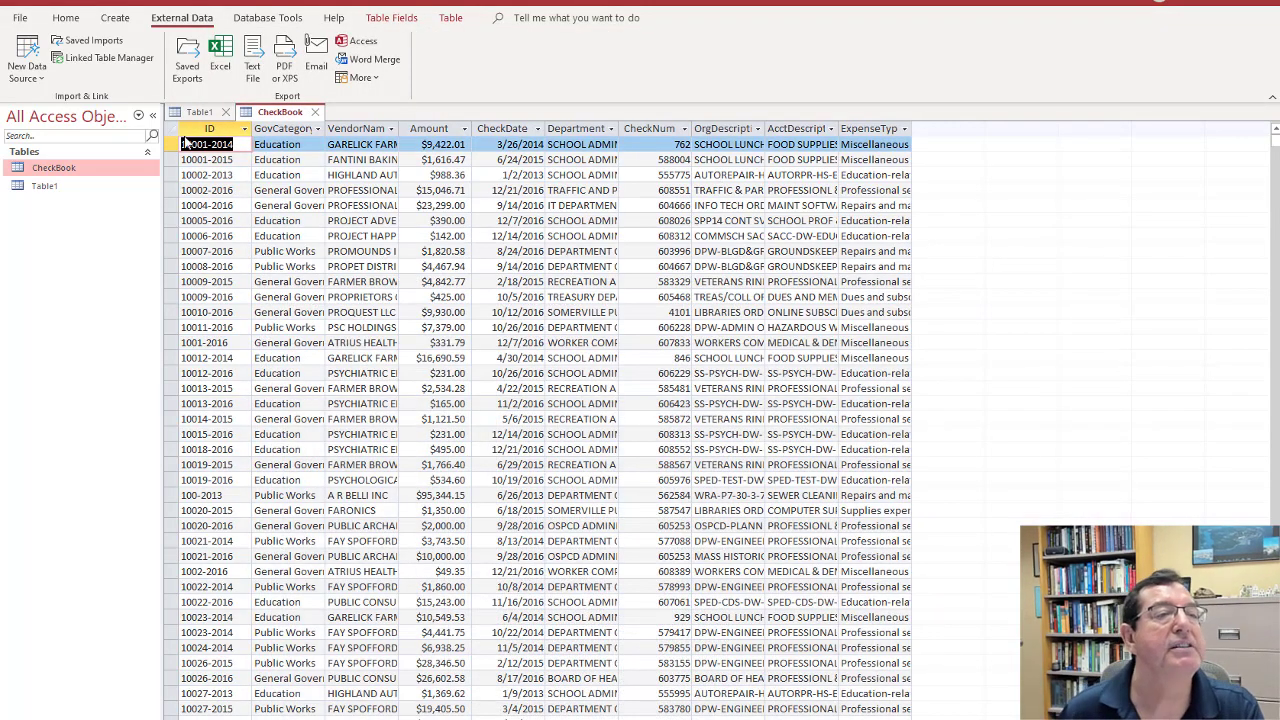
Create a new query in design view based on the CheckBook table and enlarge the design grid area.
left_click(117, 18)
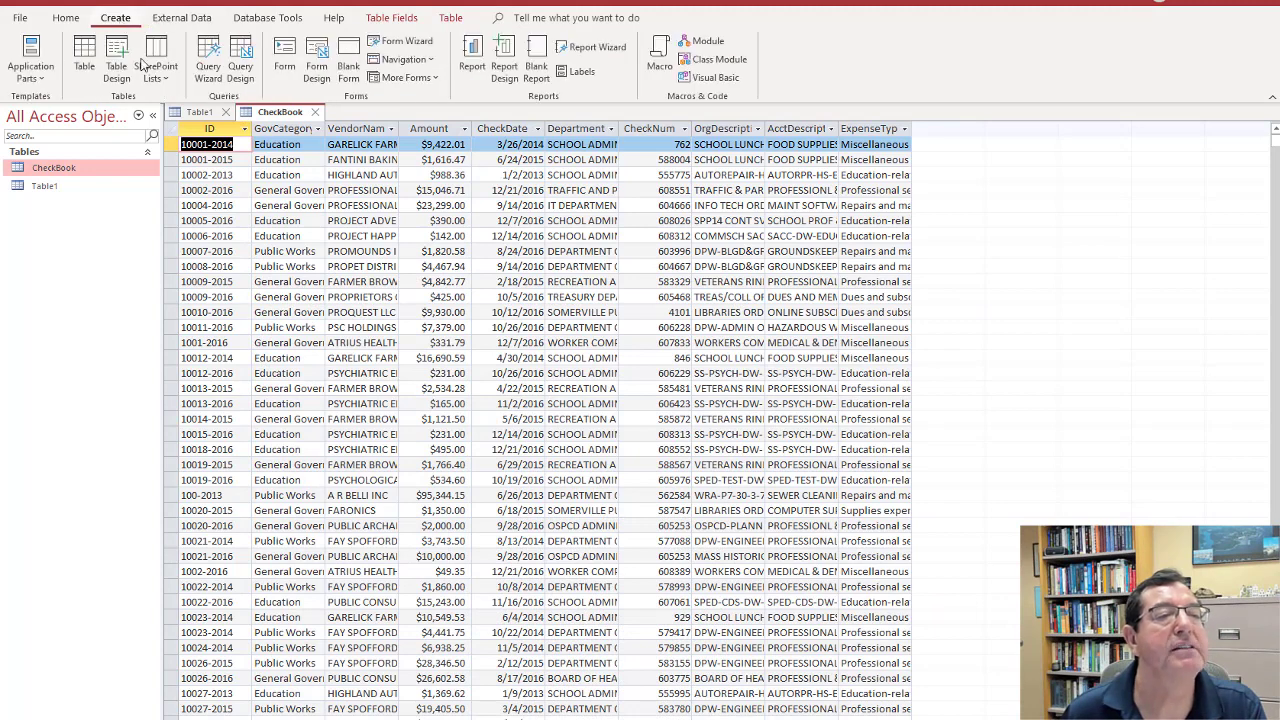
left_click(240, 58)
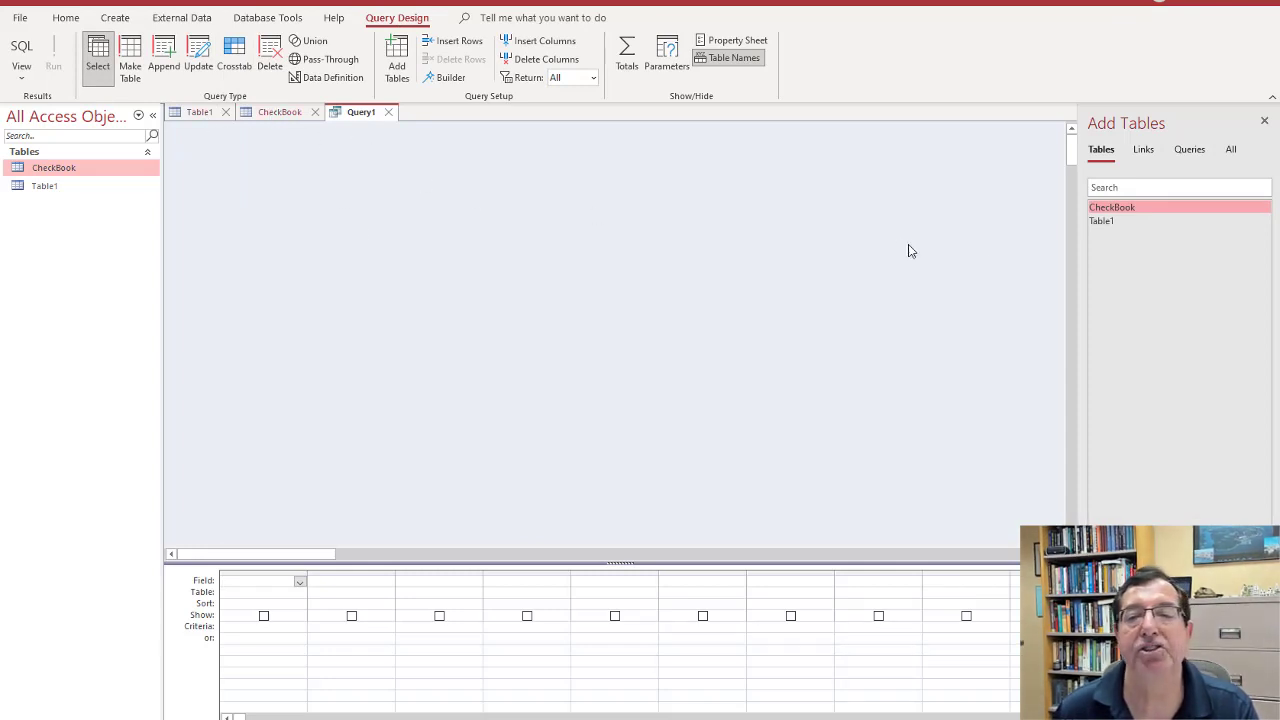
double_click(1148, 208)
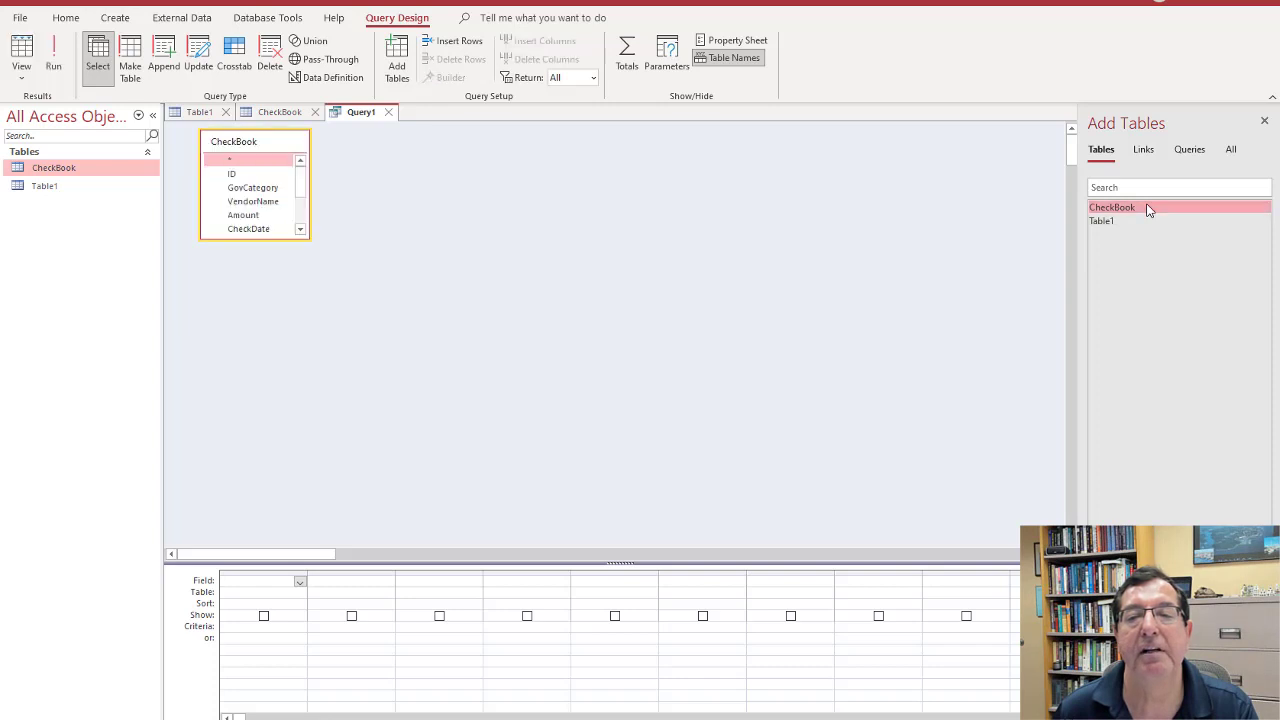
left_click(1264, 121)
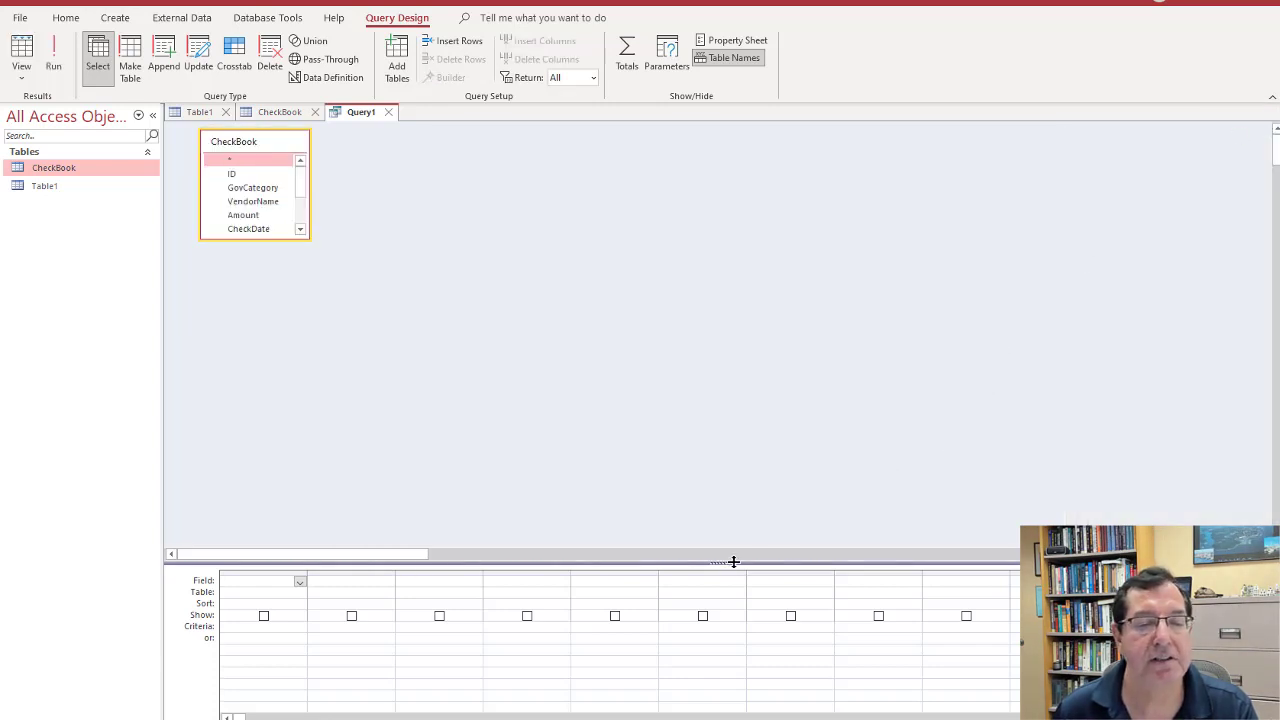
left_click_drag(701, 315, 701, 315)
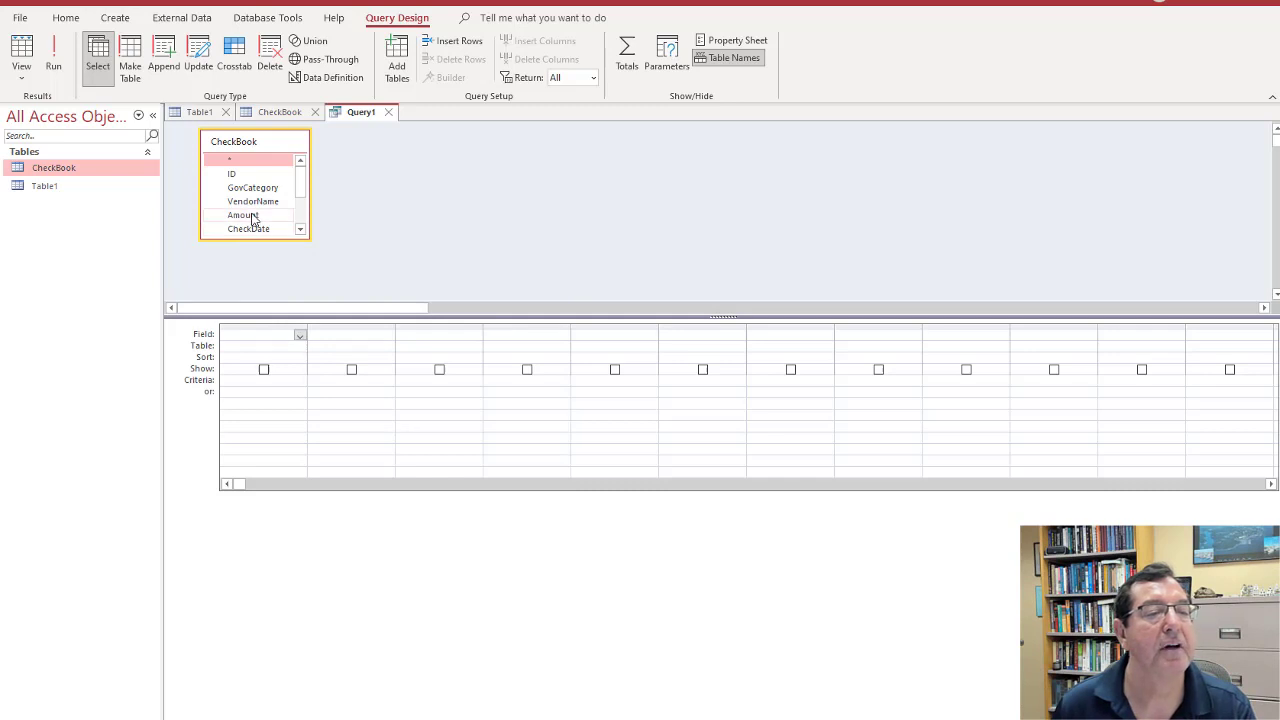
Add the Amount field as the first query column and give it the alias Count.
left_click_drag(253, 218, 245, 334)
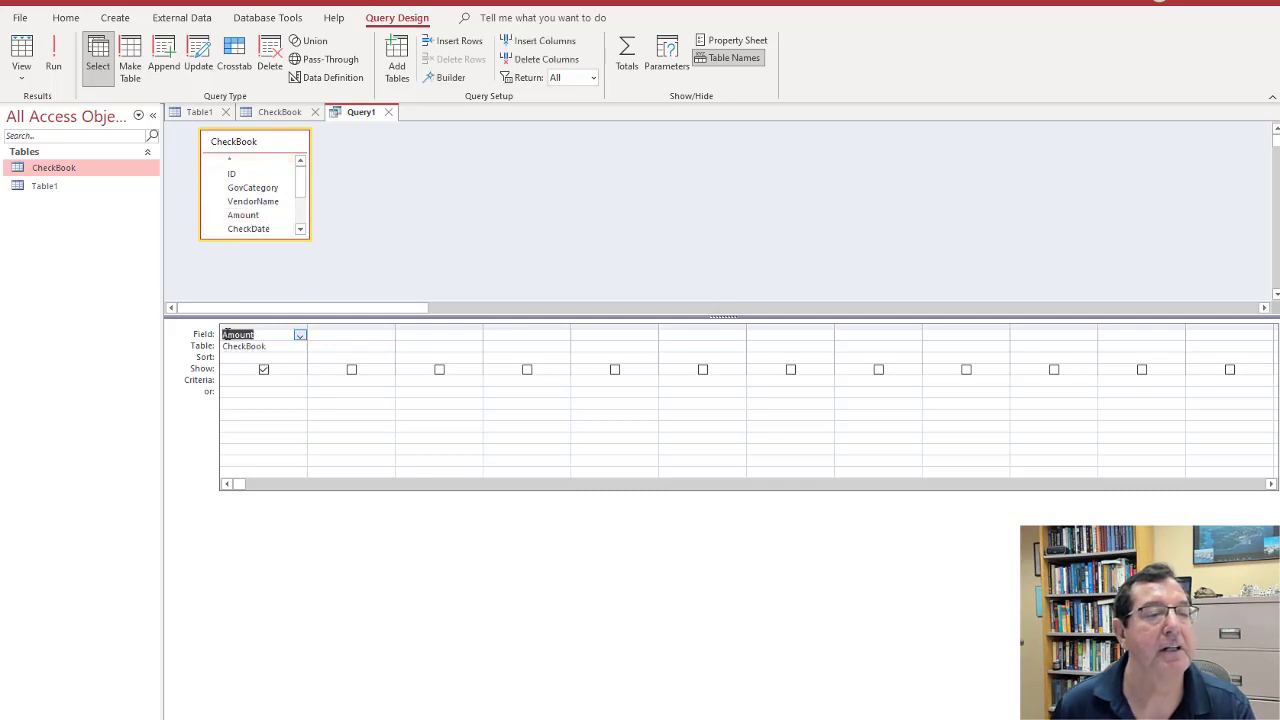
left_click(252, 360)
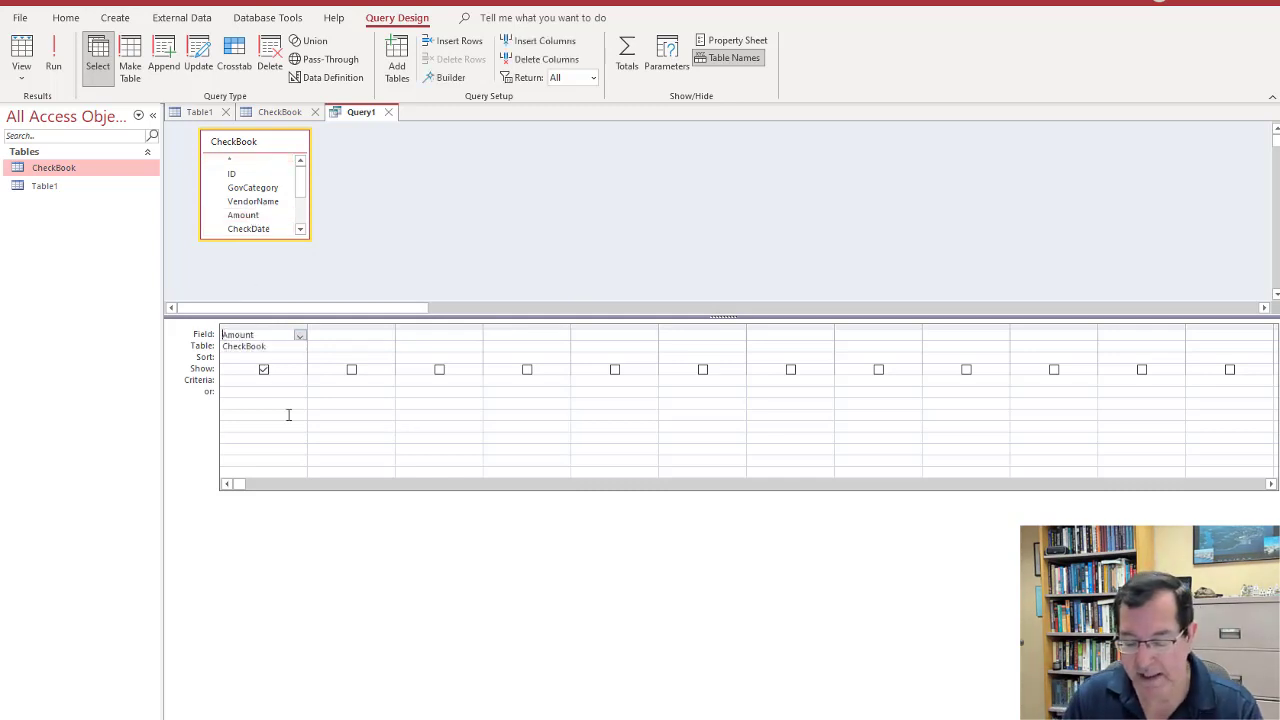
type("Count(")
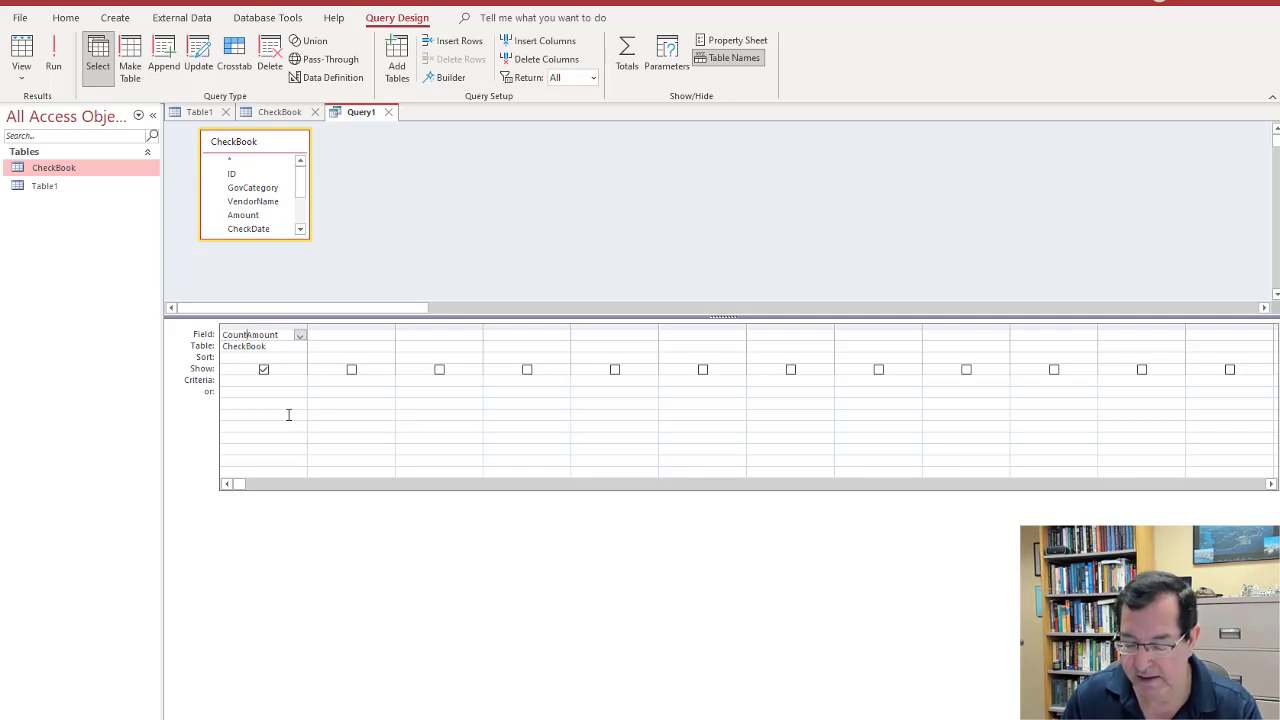
key("BackSpace")
type(":")
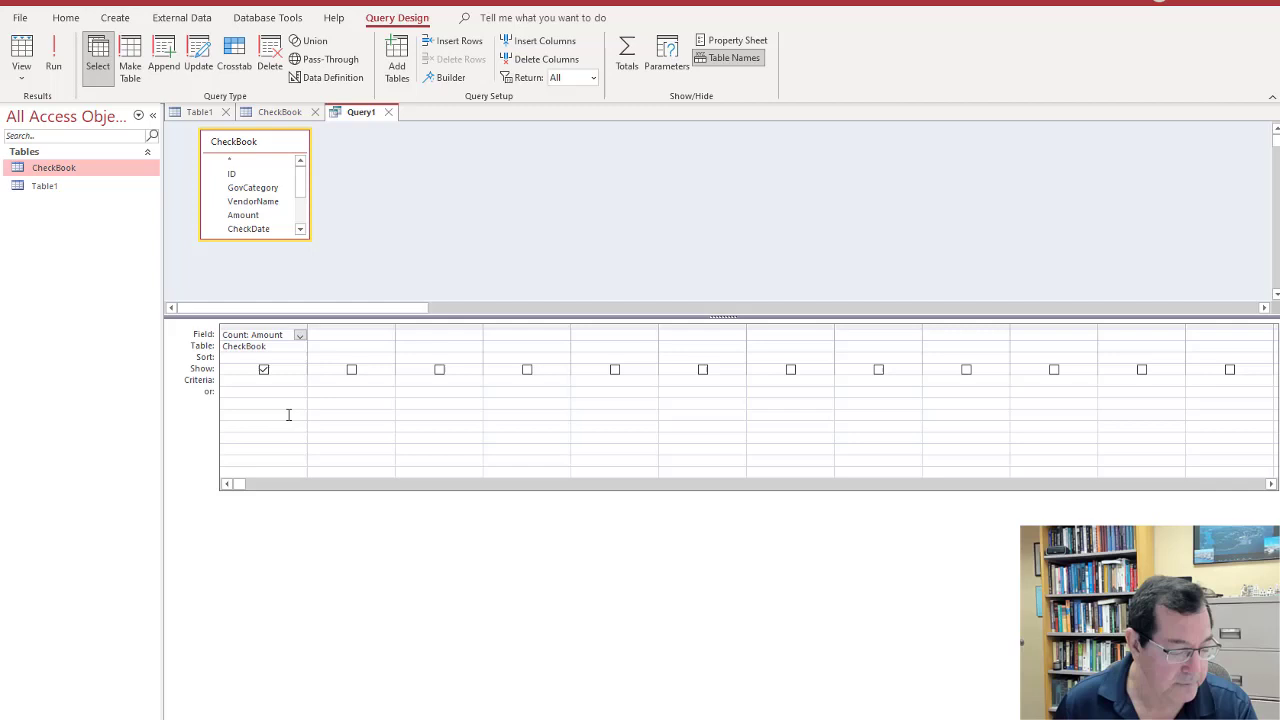
Turn on totals for the query, set the first column's total to Count and sort it descending.
left_click(626, 58)
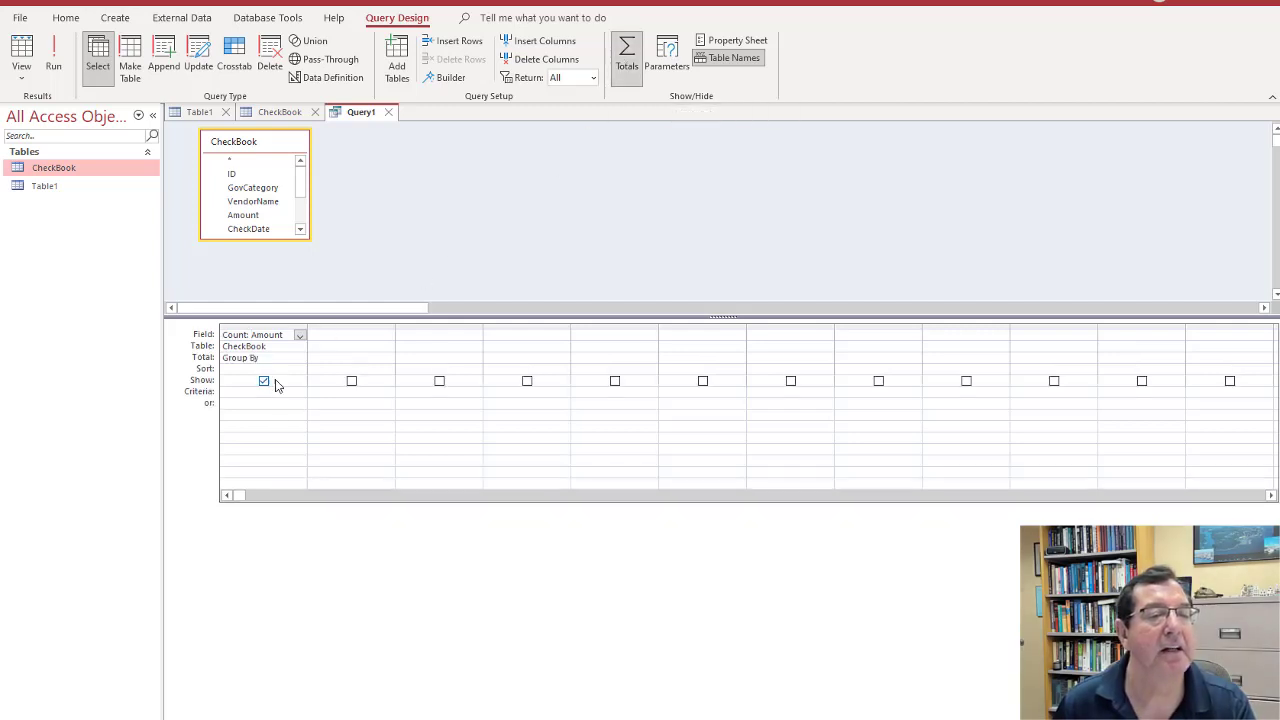
left_click(300, 357)
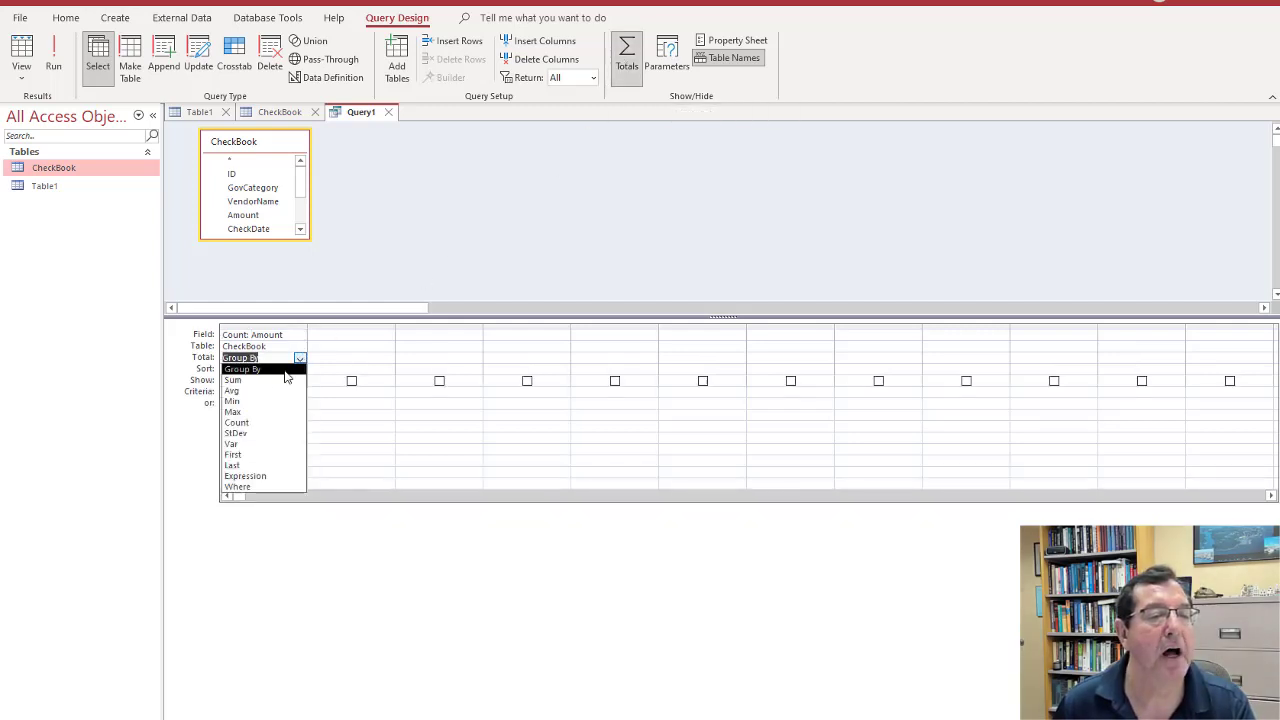
left_click(256, 423)
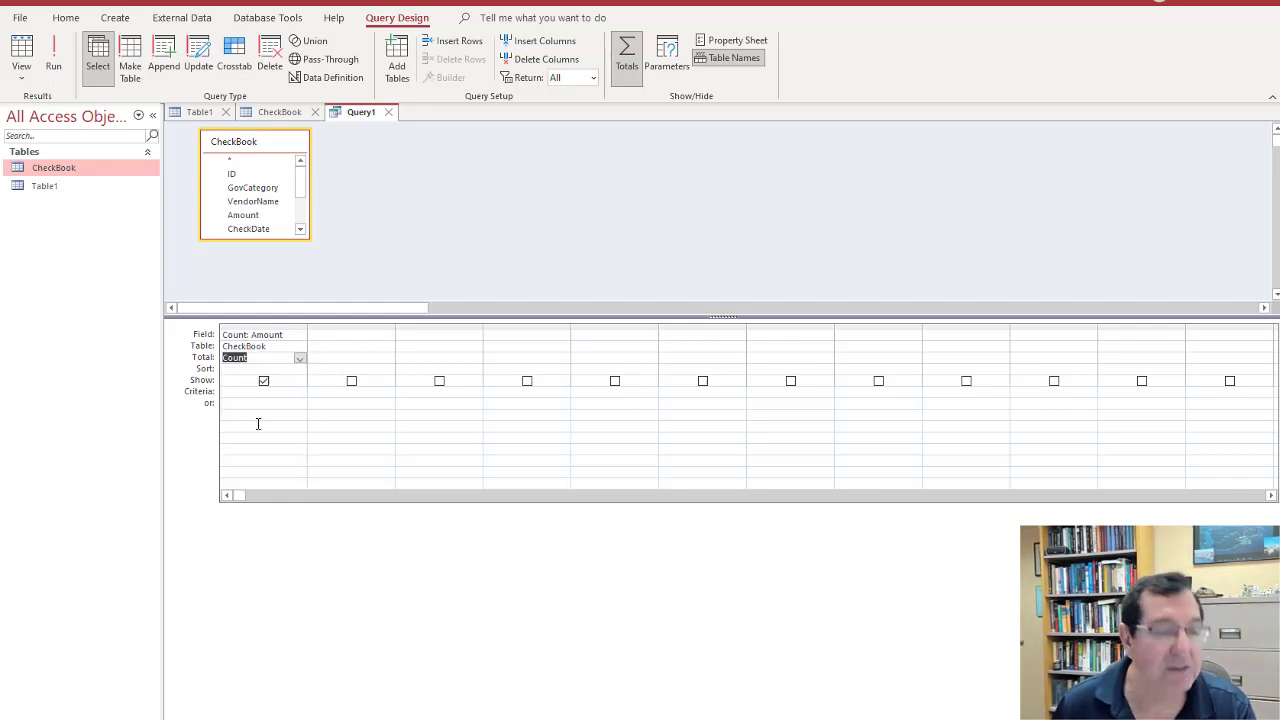
left_click(299, 369)
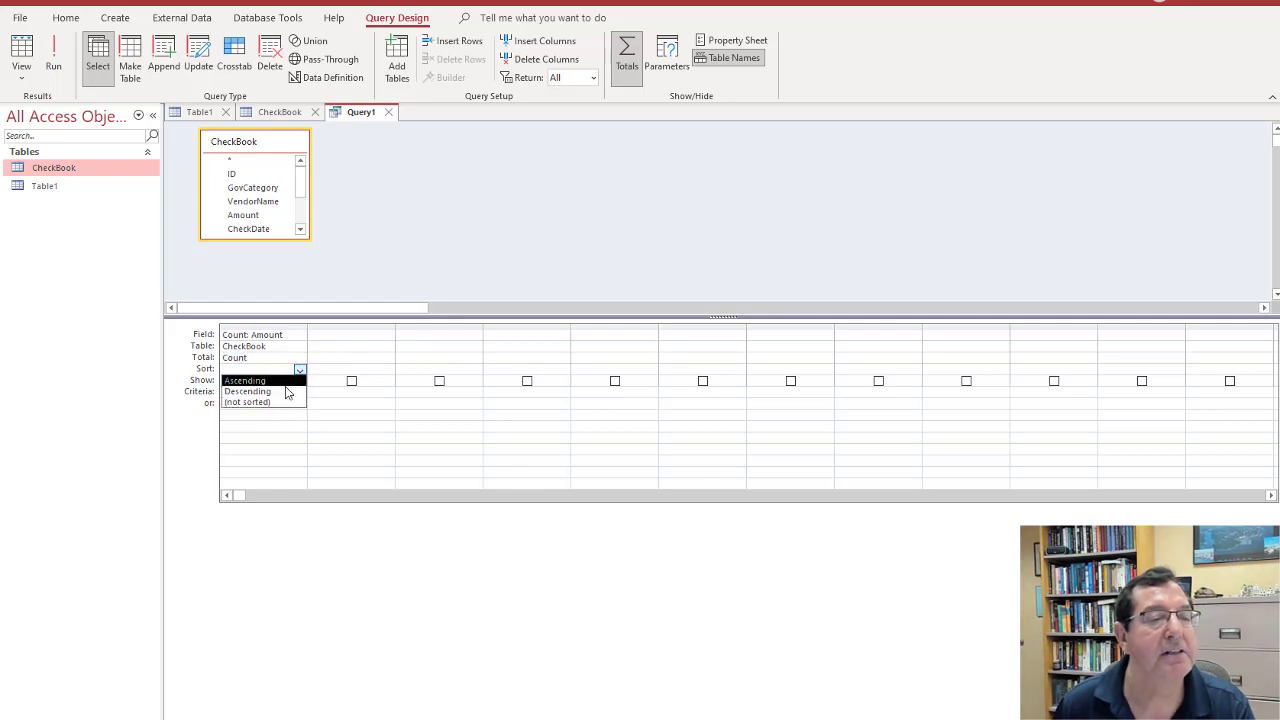
left_click(286, 392)
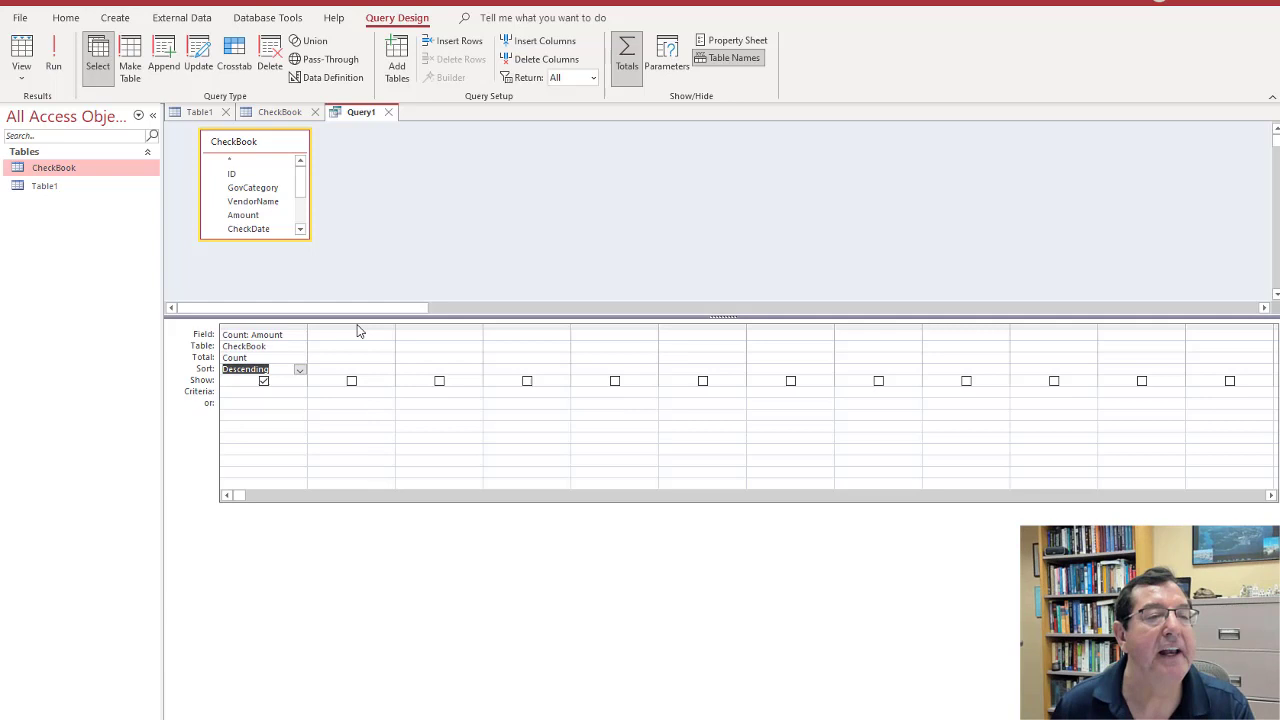
Add the Amount field again as the second query column with the alias $Amount, grouped and sorted descending.
left_click(254, 220)
double_click(254, 217)
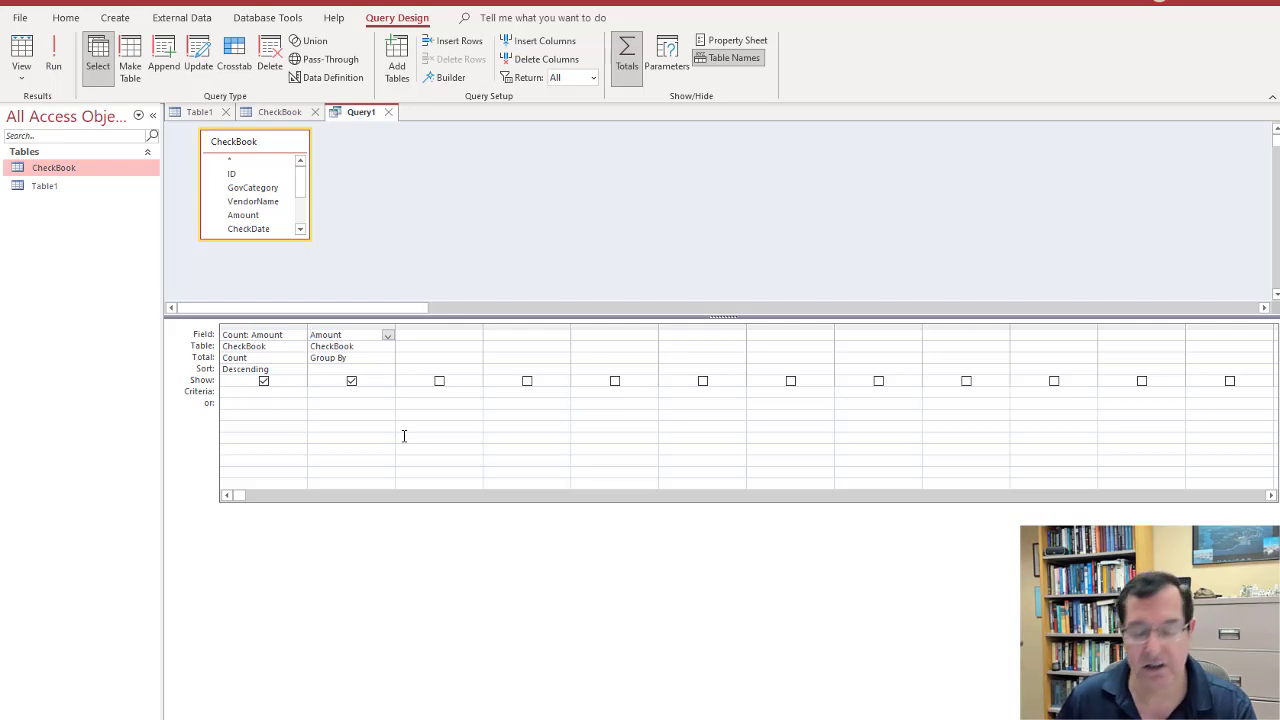
type("S")
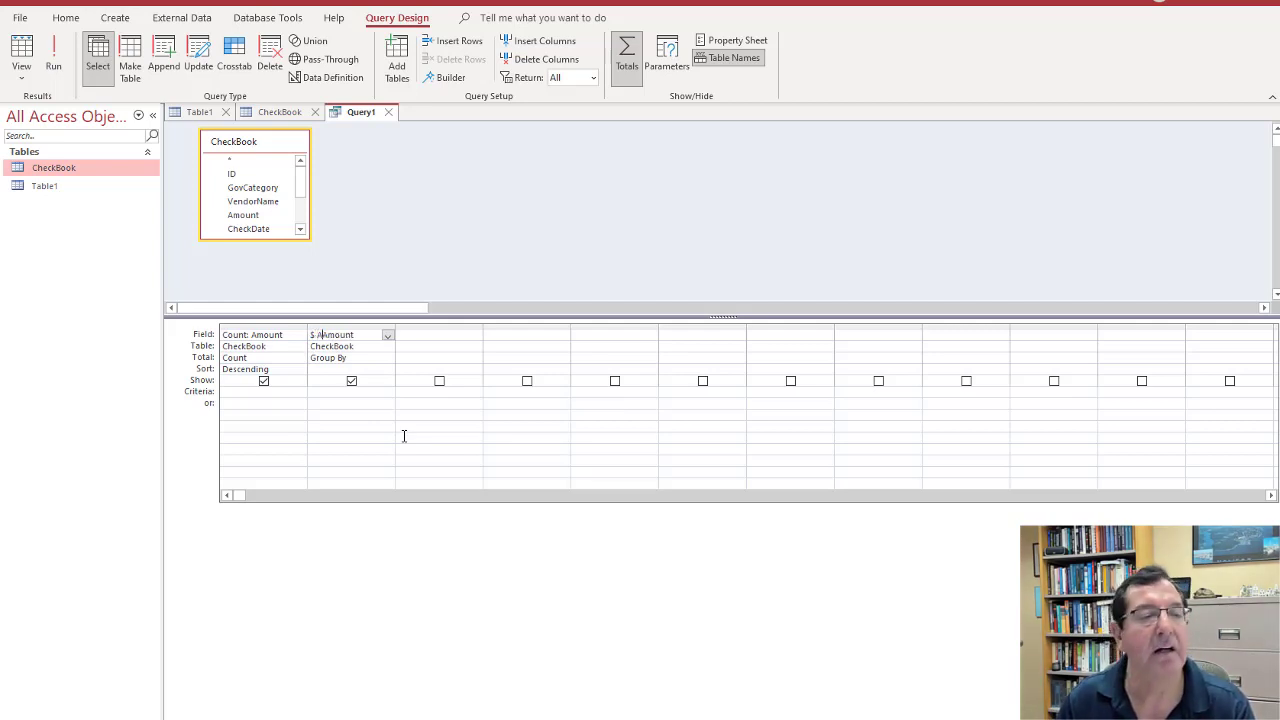
key("BackSpace")
type("Amount: Amount")
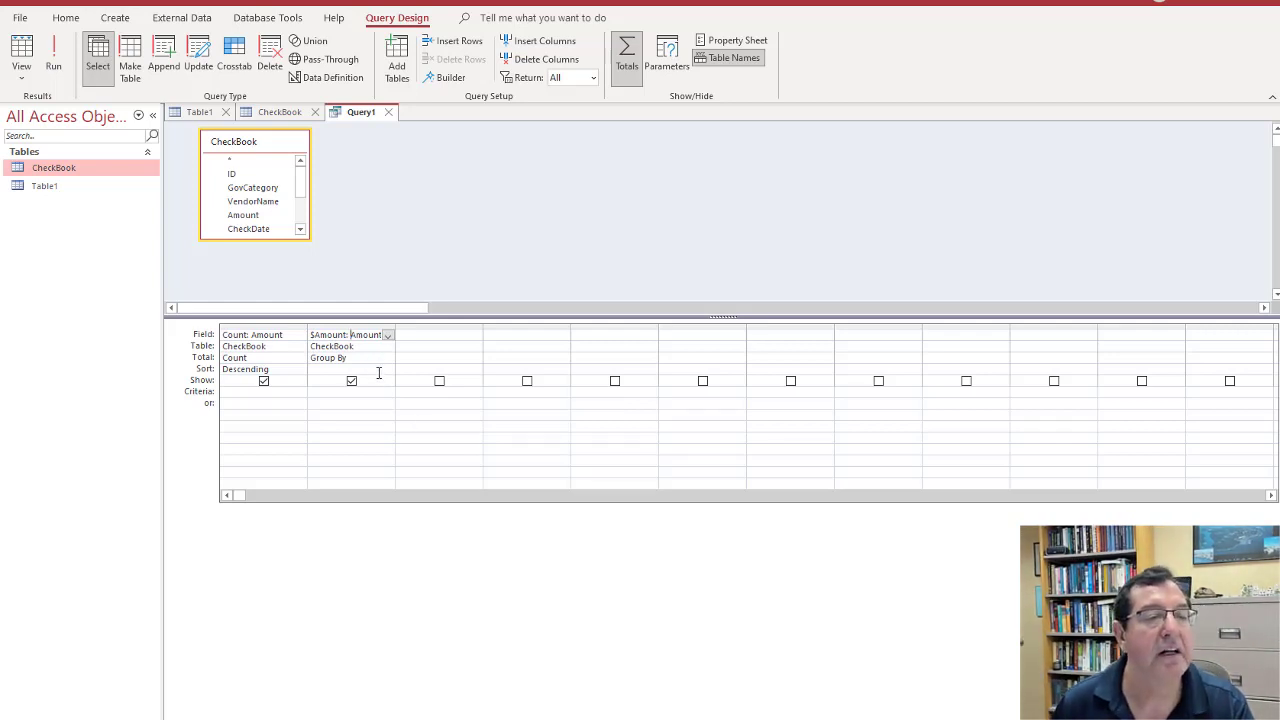
left_click(385, 369)
left_click(383, 392)
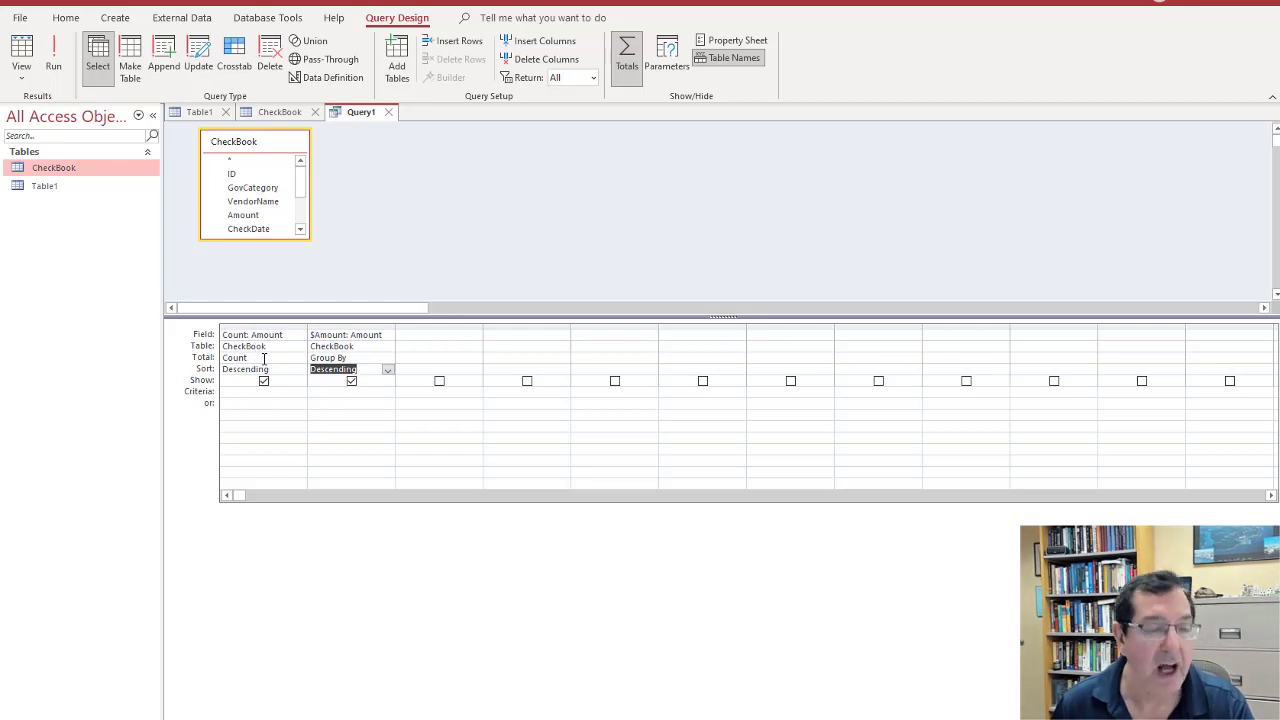
Widen the empty third query column and copy the expression FirstTwo: Val(Left([Amount]*1000,2)) from the Case5pt1 Word document.
left_click(417, 334)
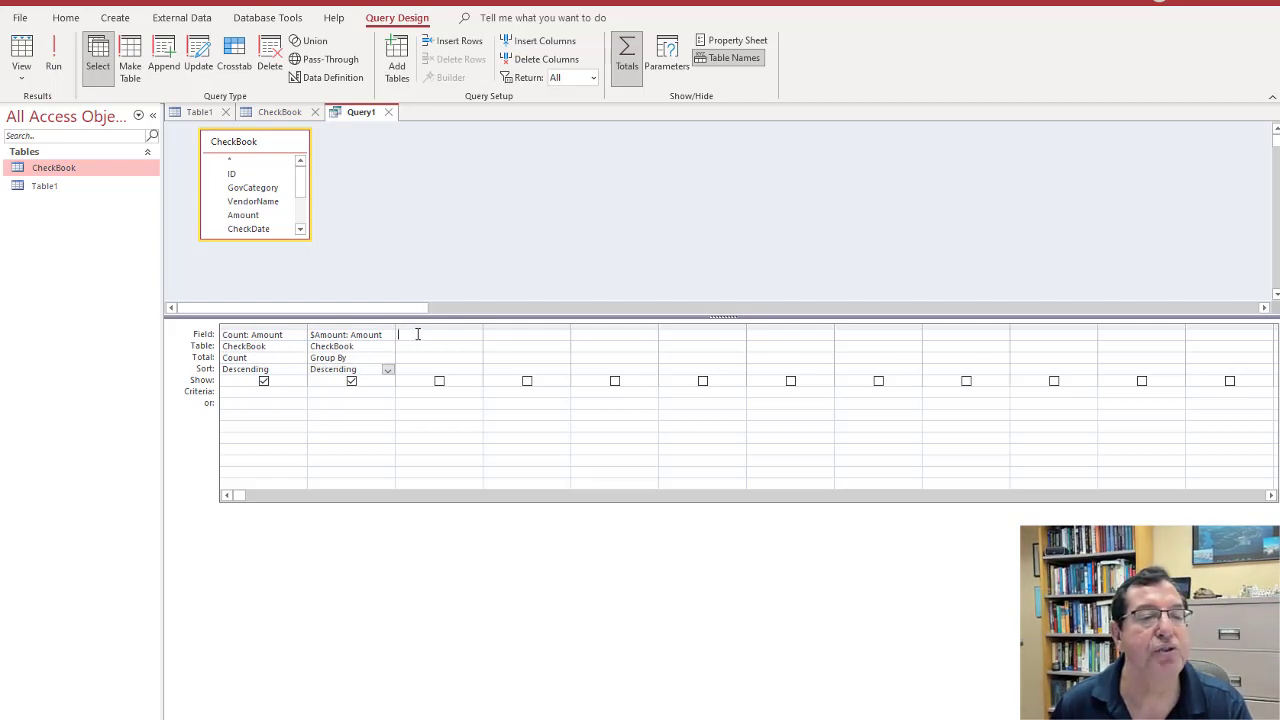
left_click_drag(482, 334, 594, 336)
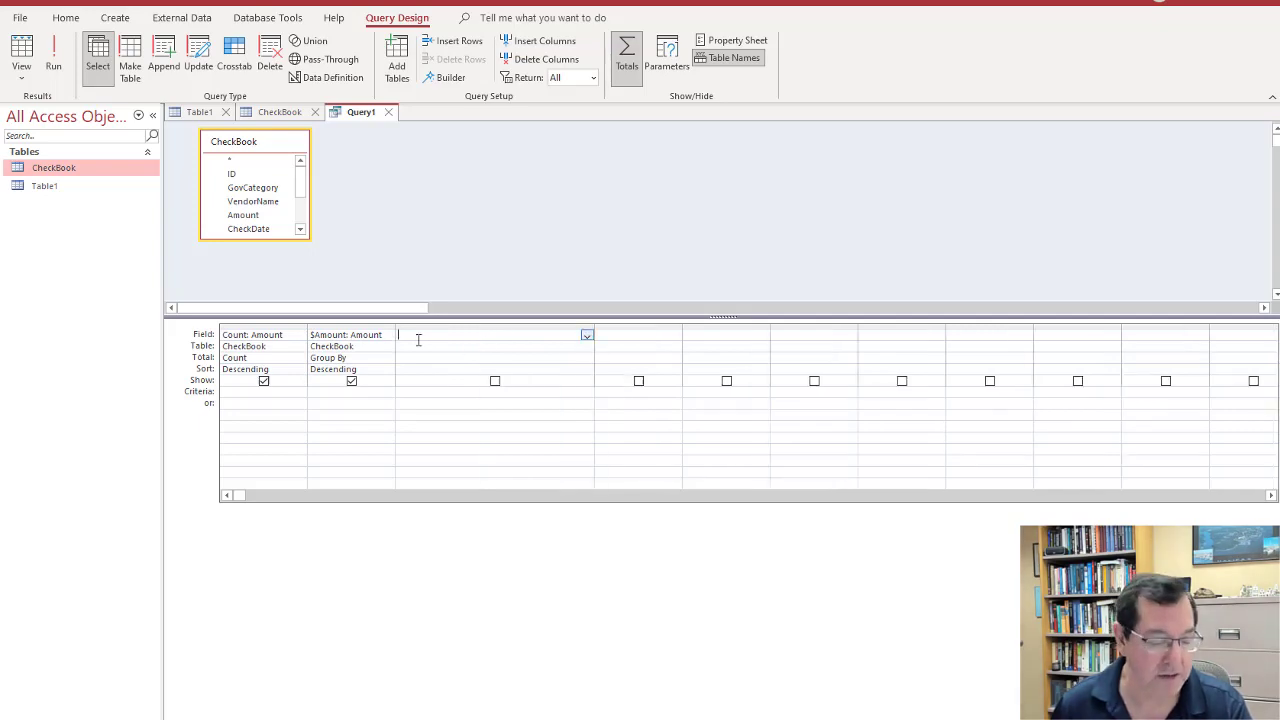
mouse_move(281, 719)
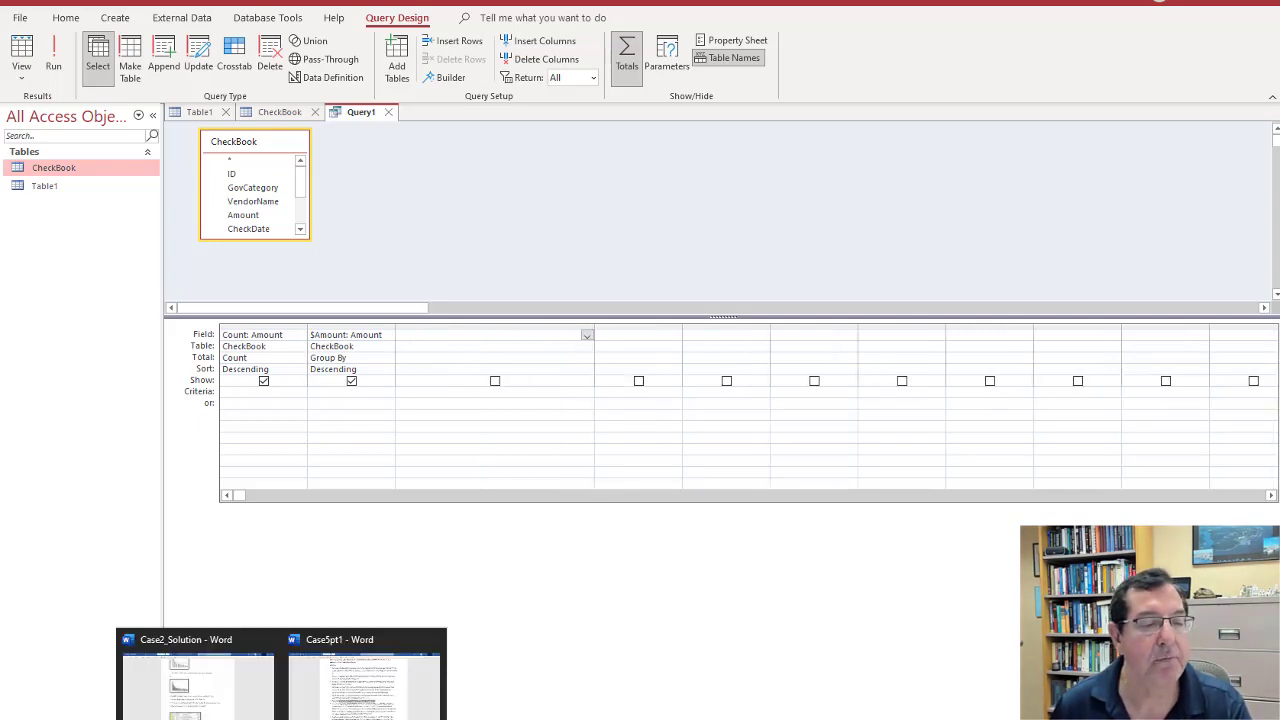
left_click(365, 680)
scroll(486, 540, "down", 10)
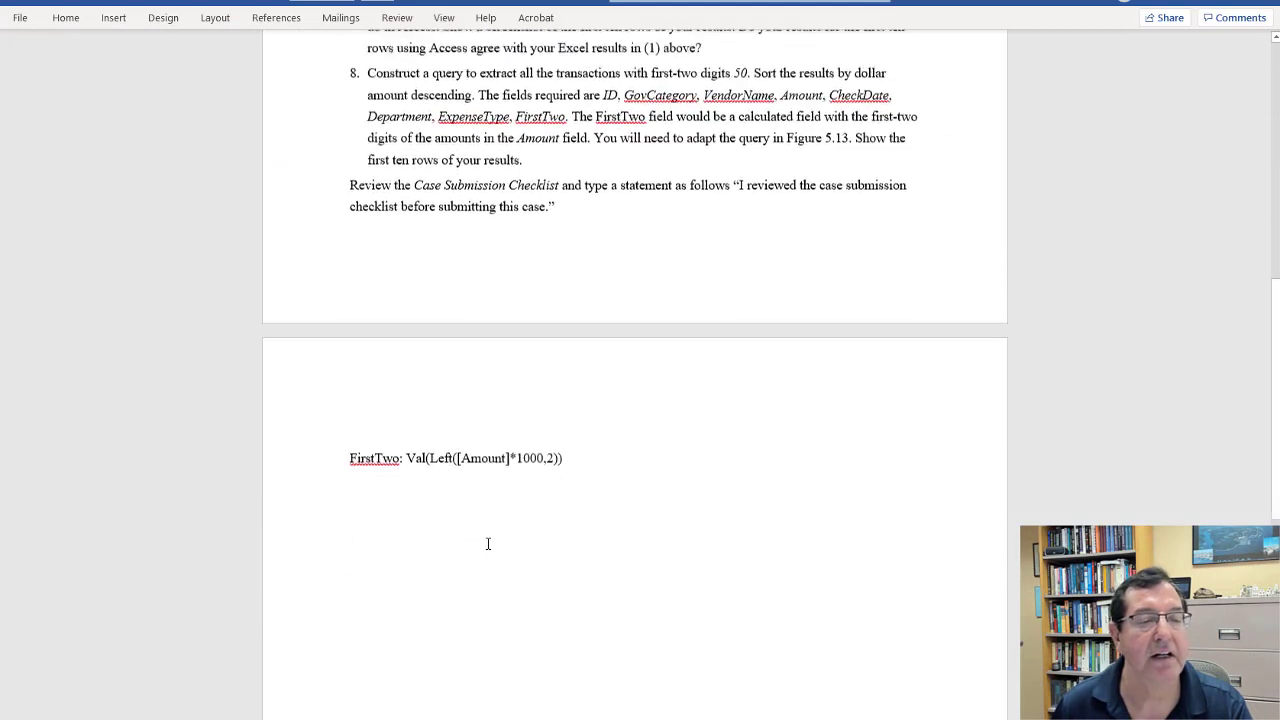
left_click_drag(351, 370, 580, 369)
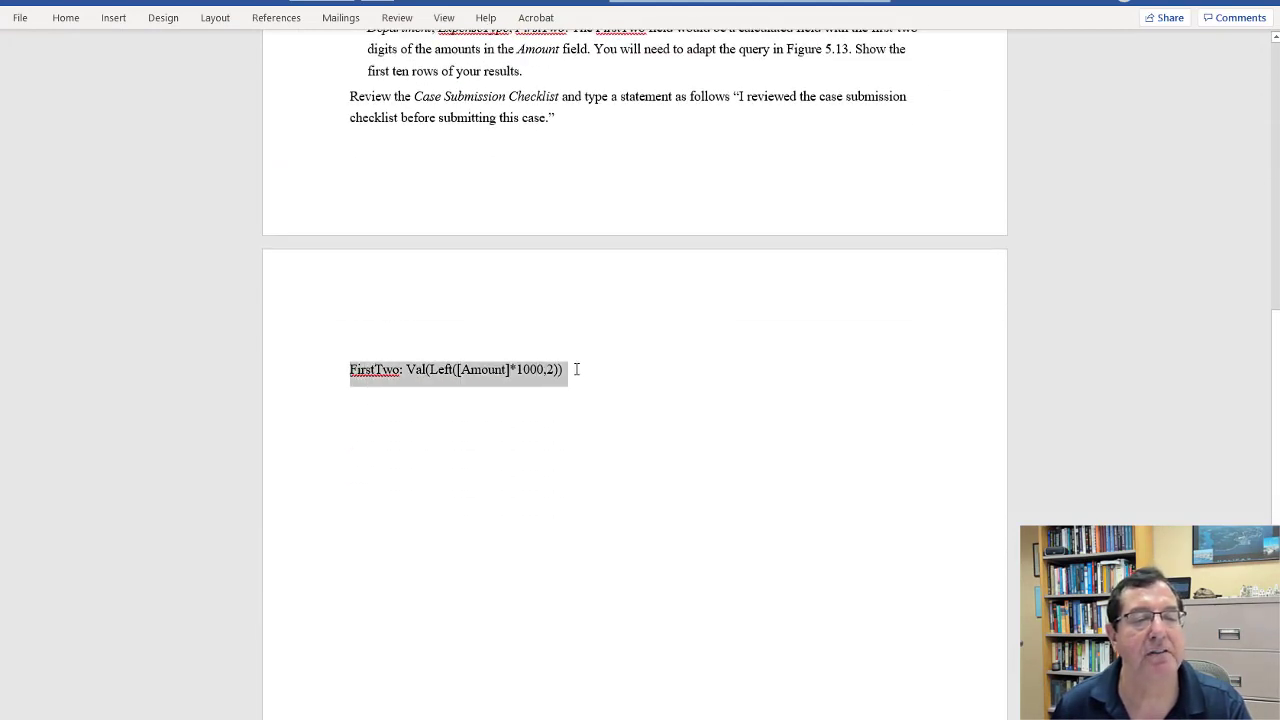
right_click(503, 380)
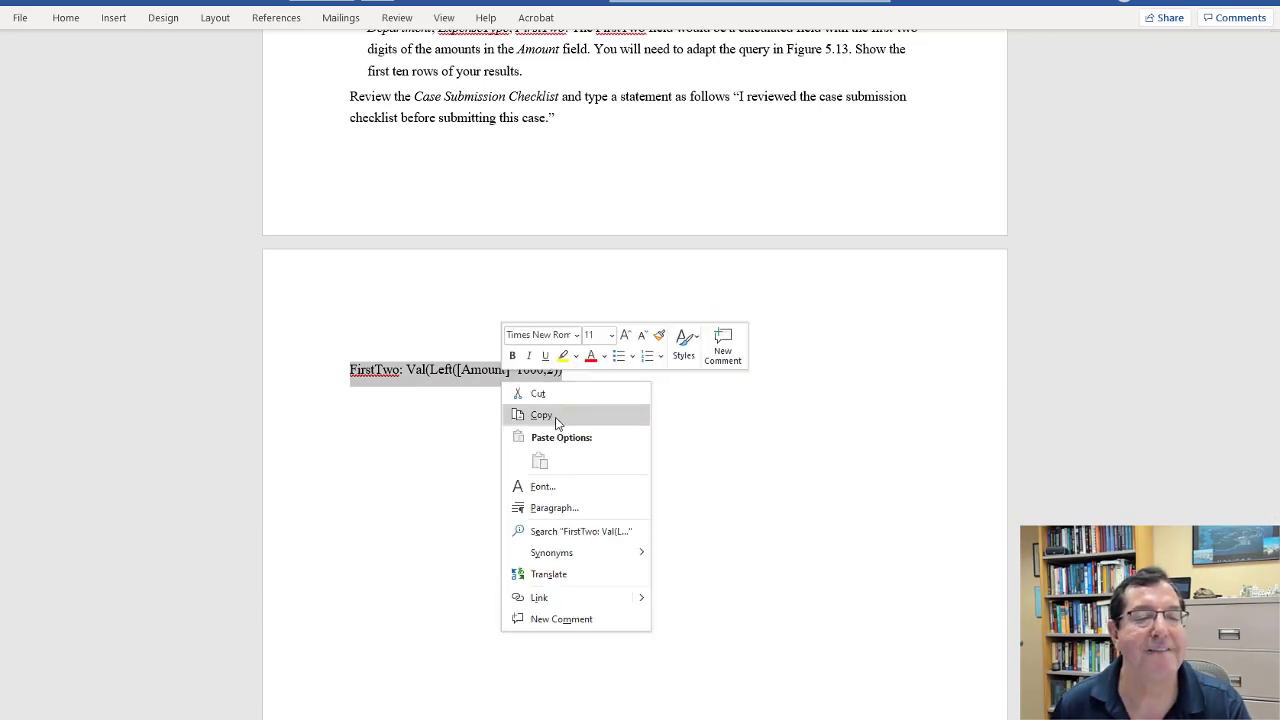
left_click(541, 415)
scroll(1091, 131, "up", 1)
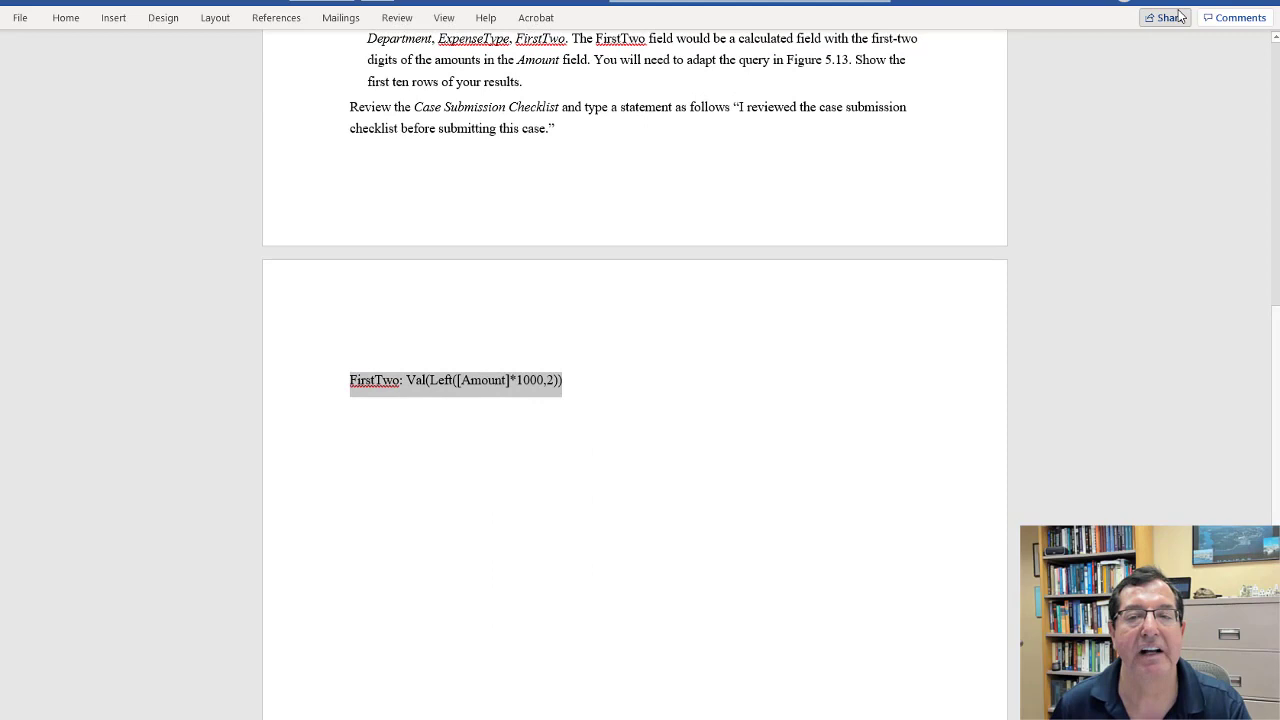
Back in Access, paste FirstTwo: Val(Left([Amount]*1000,2)) as the third query column's field and set its total to Expression.
key("alt+Tab")
left_click(471, 337)
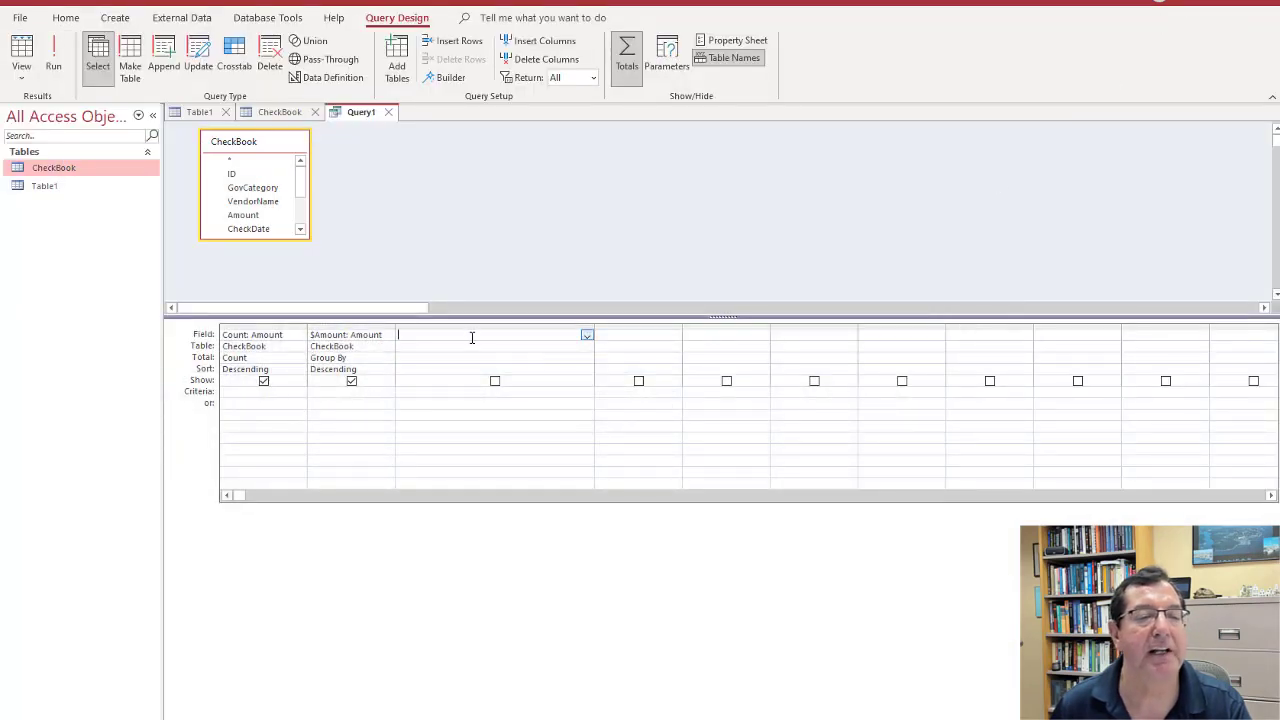
key("ctrl+v")
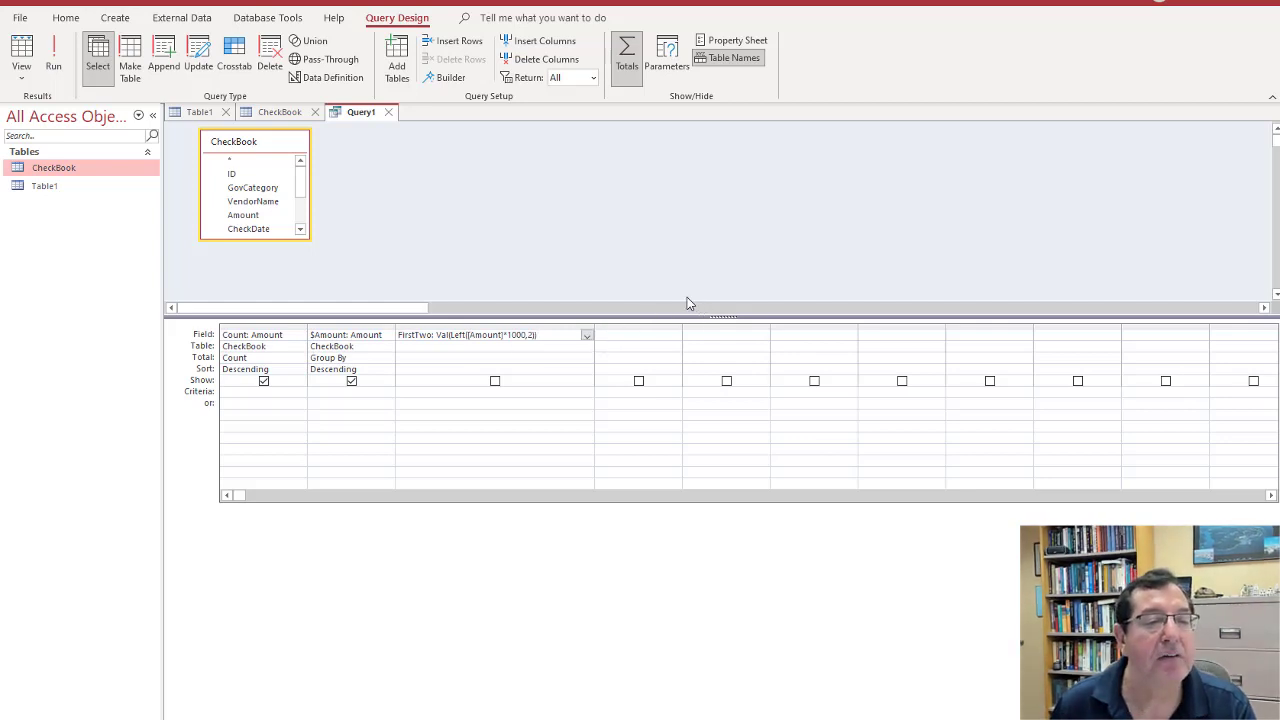
left_click(562, 440)
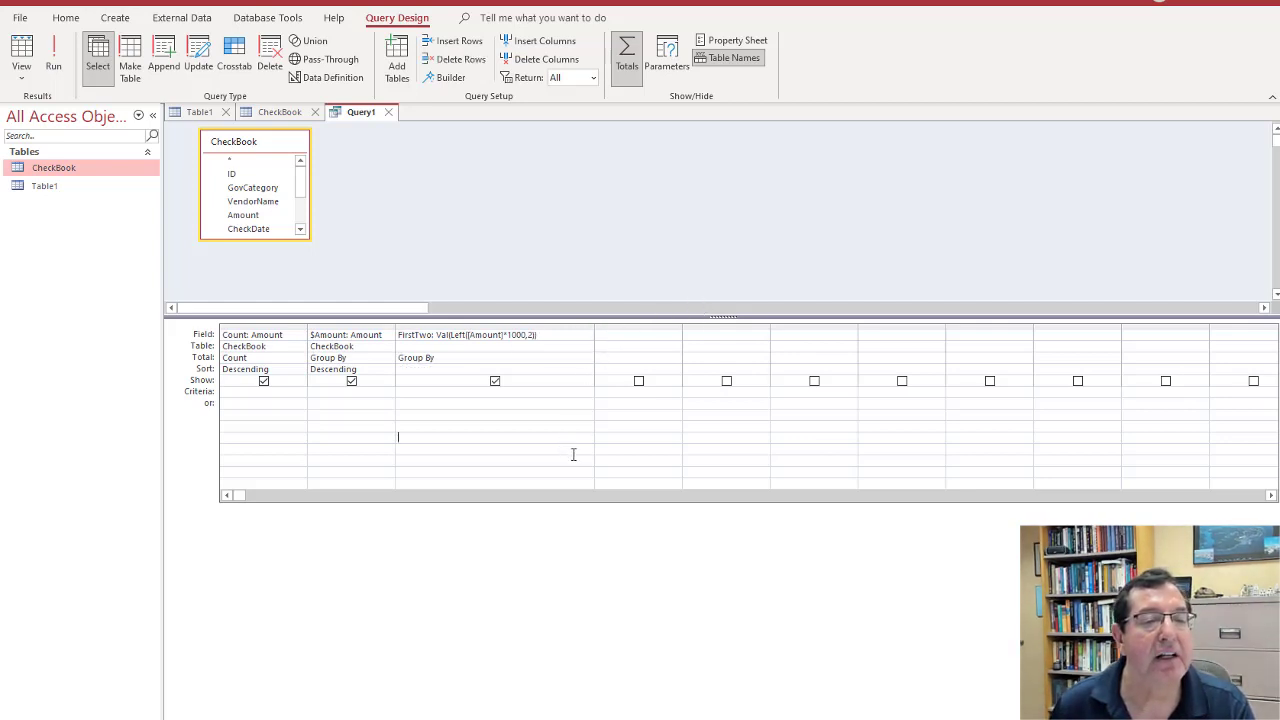
left_click(576, 357)
left_click(586, 358)
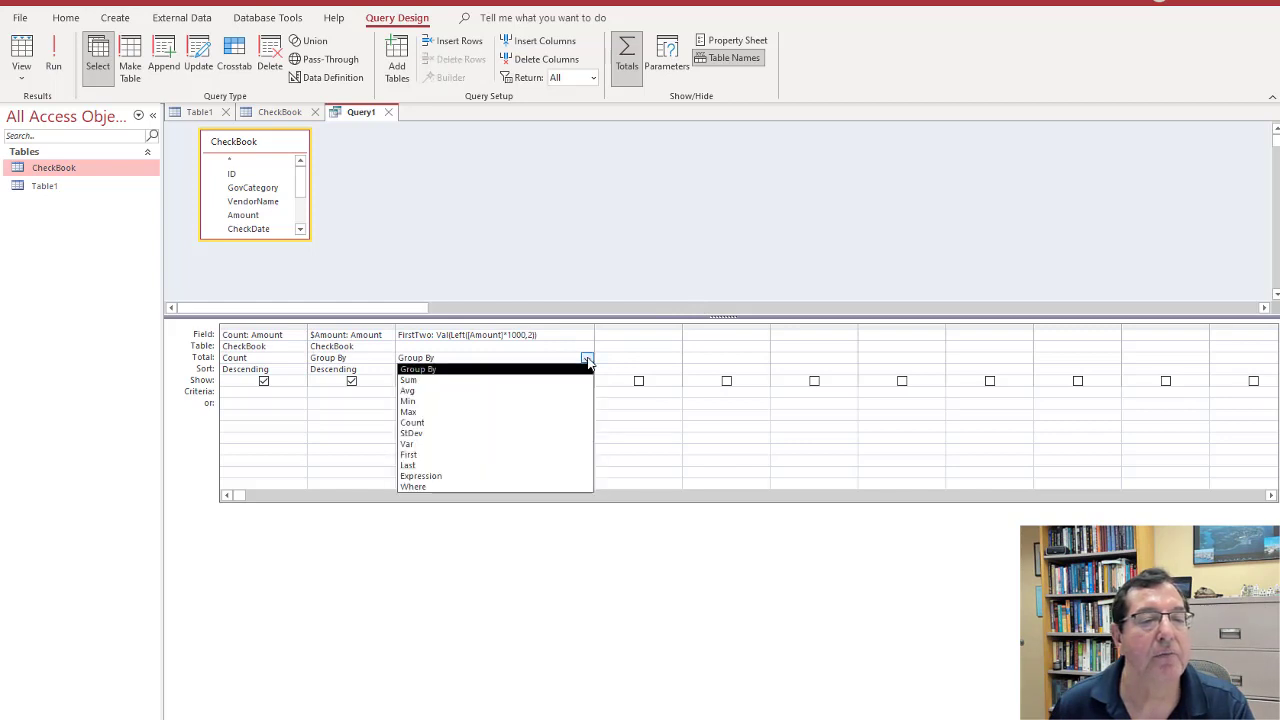
left_click(455, 478)
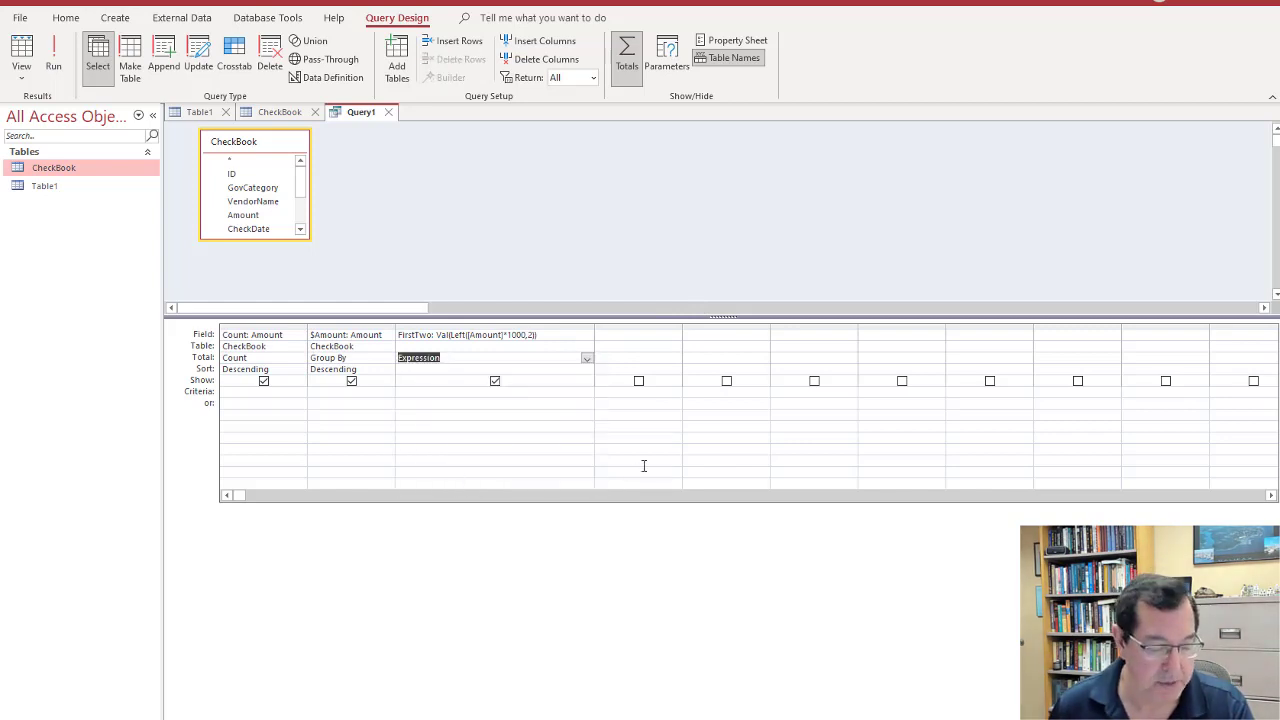
Add Amount as the fourth query column with total Where and criteria >=10, and run the query.
left_click(629, 335)
left_click(675, 335)
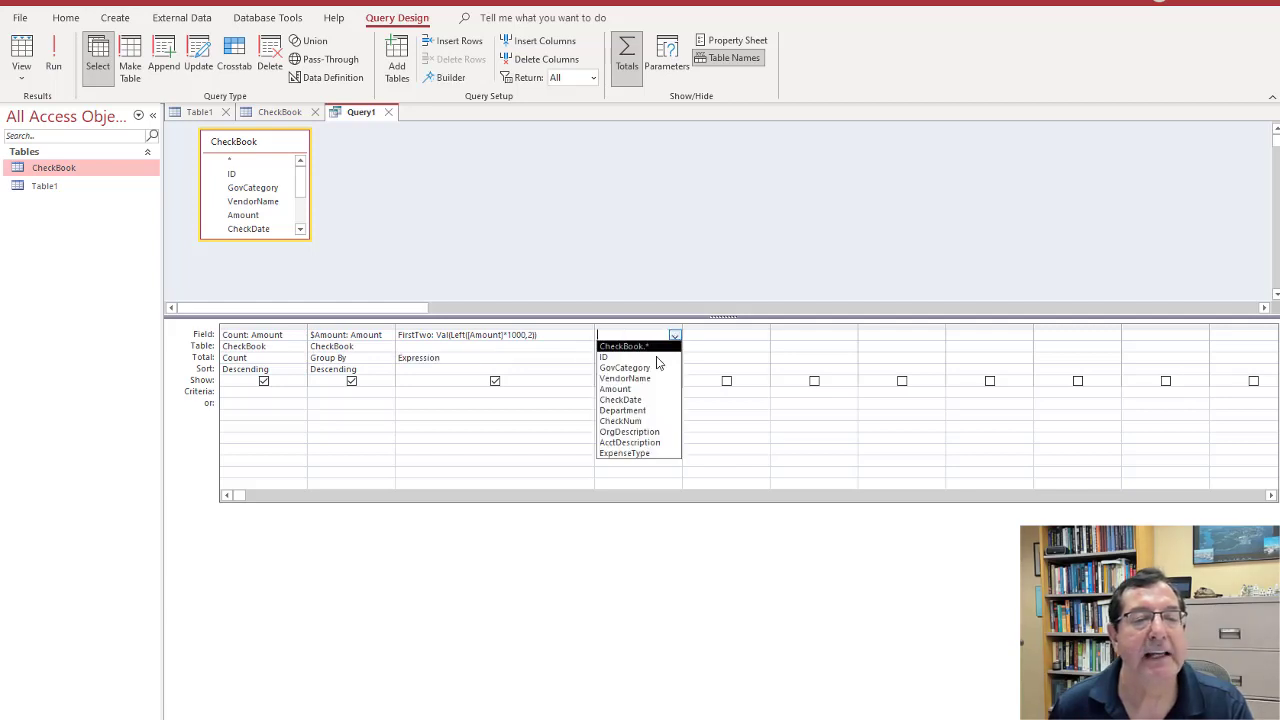
left_click(632, 390)
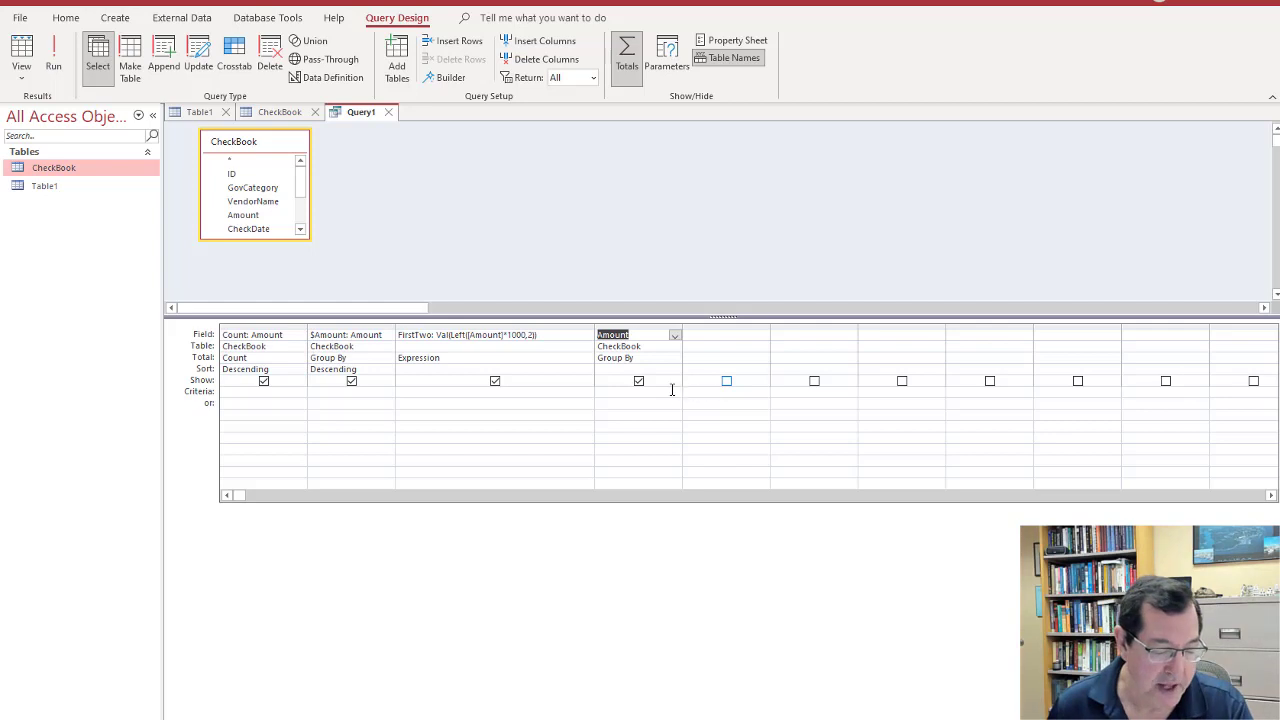
left_click(675, 358)
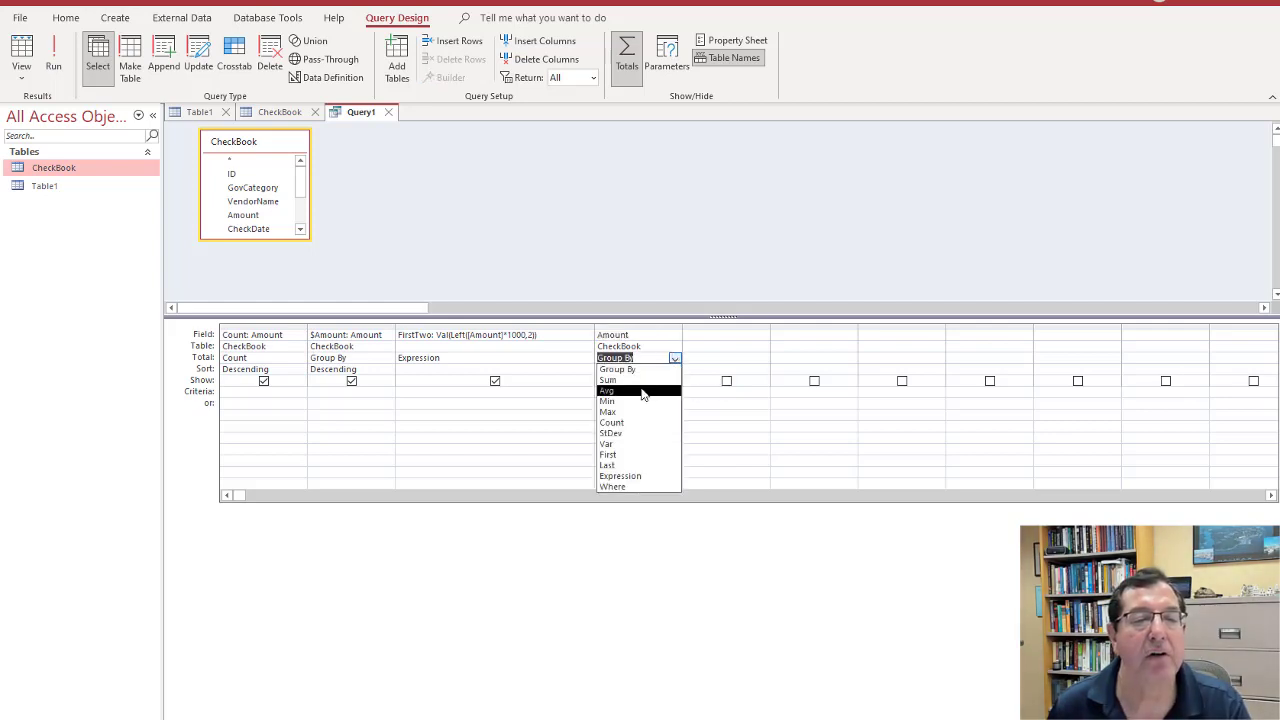
left_click(630, 486)
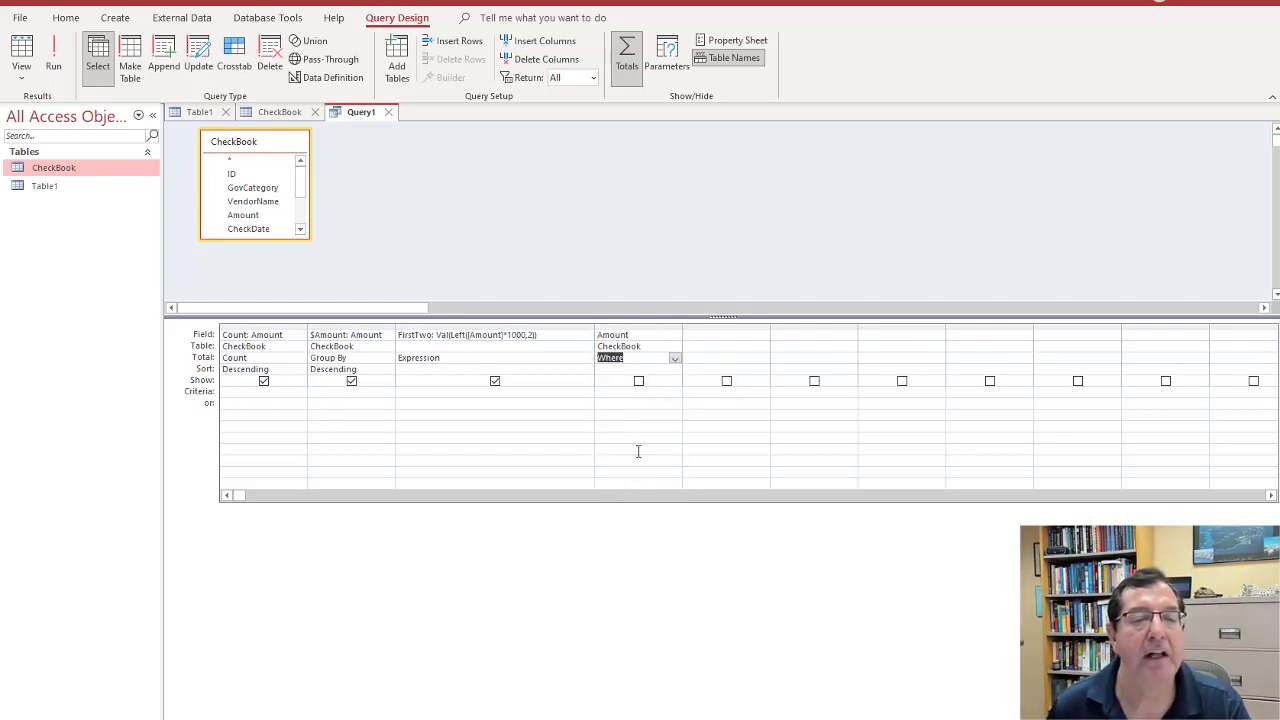
left_click(627, 393)
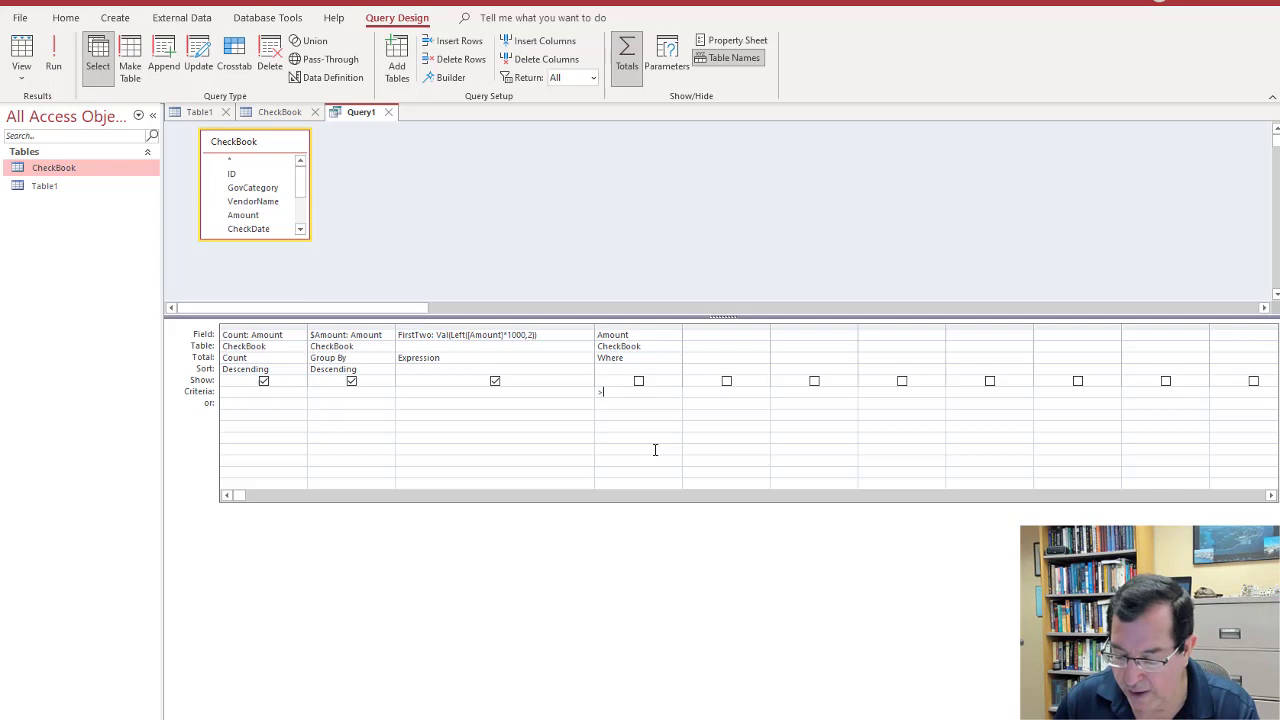
type(">=1")
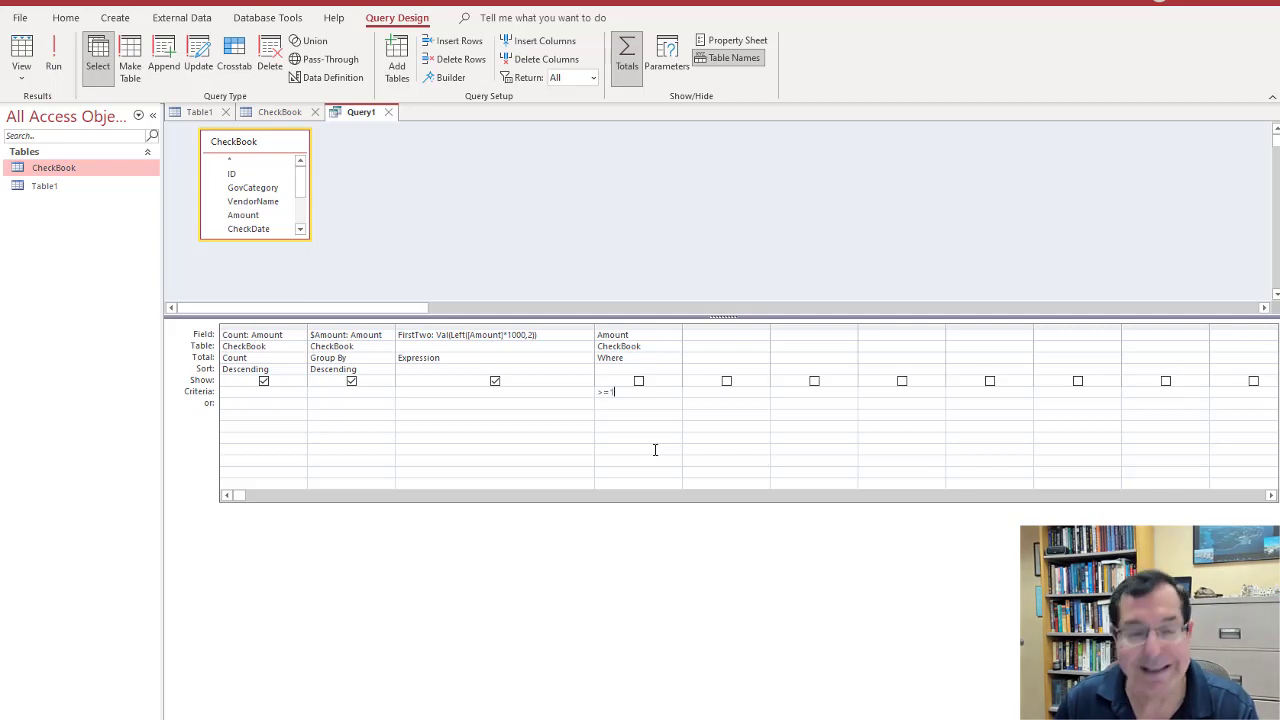
type("0")
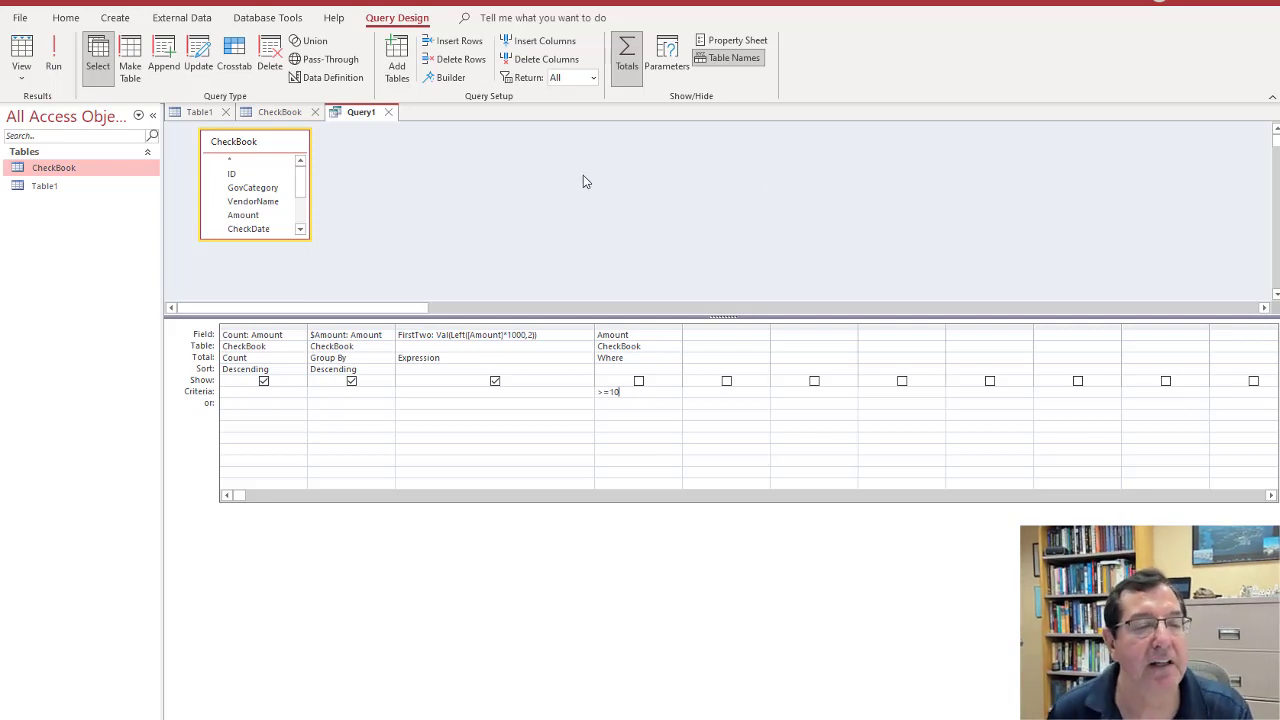
left_click(53, 66)
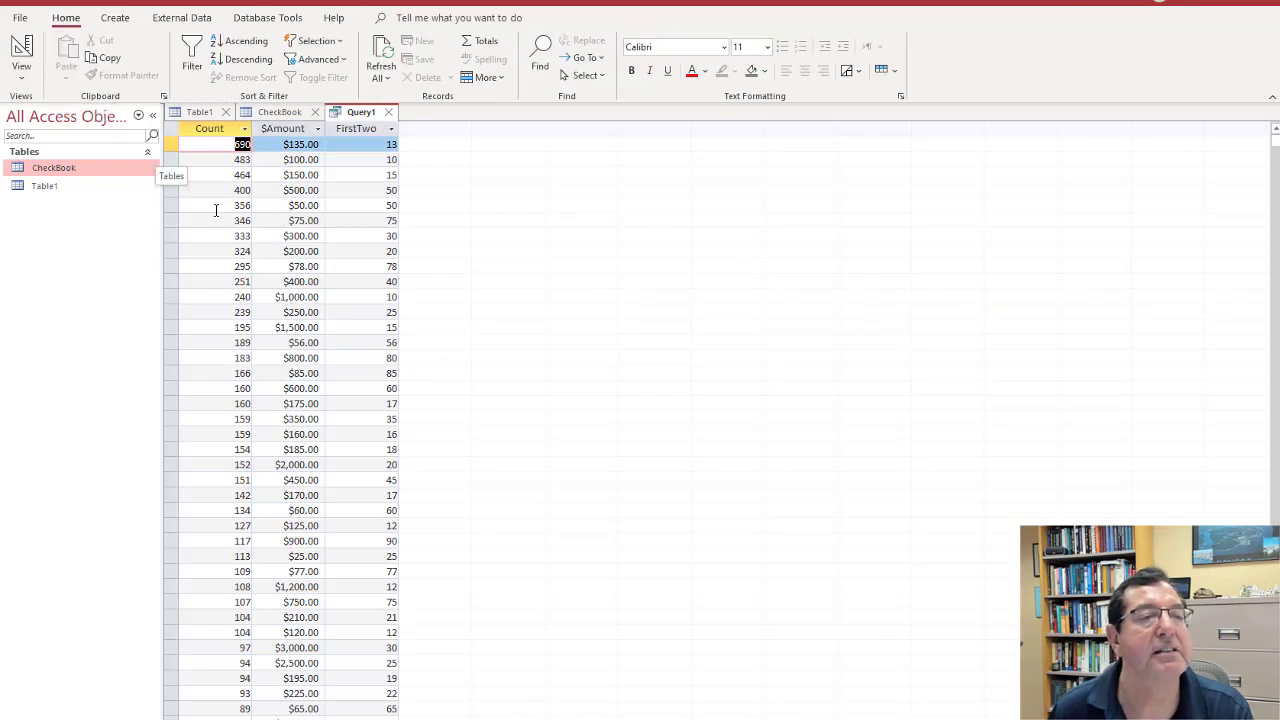
Save the query as qryNumberDupsAllPos.
right_click(361, 114)
left_click(398, 123)
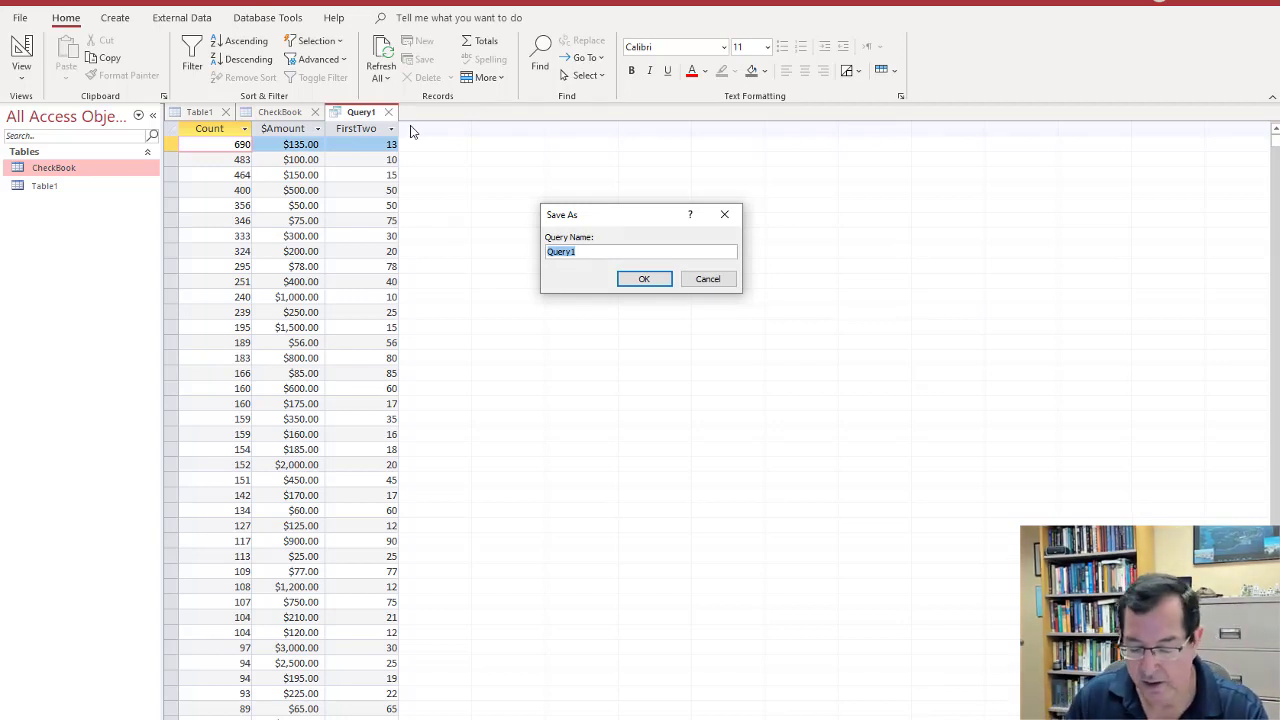
type("c")
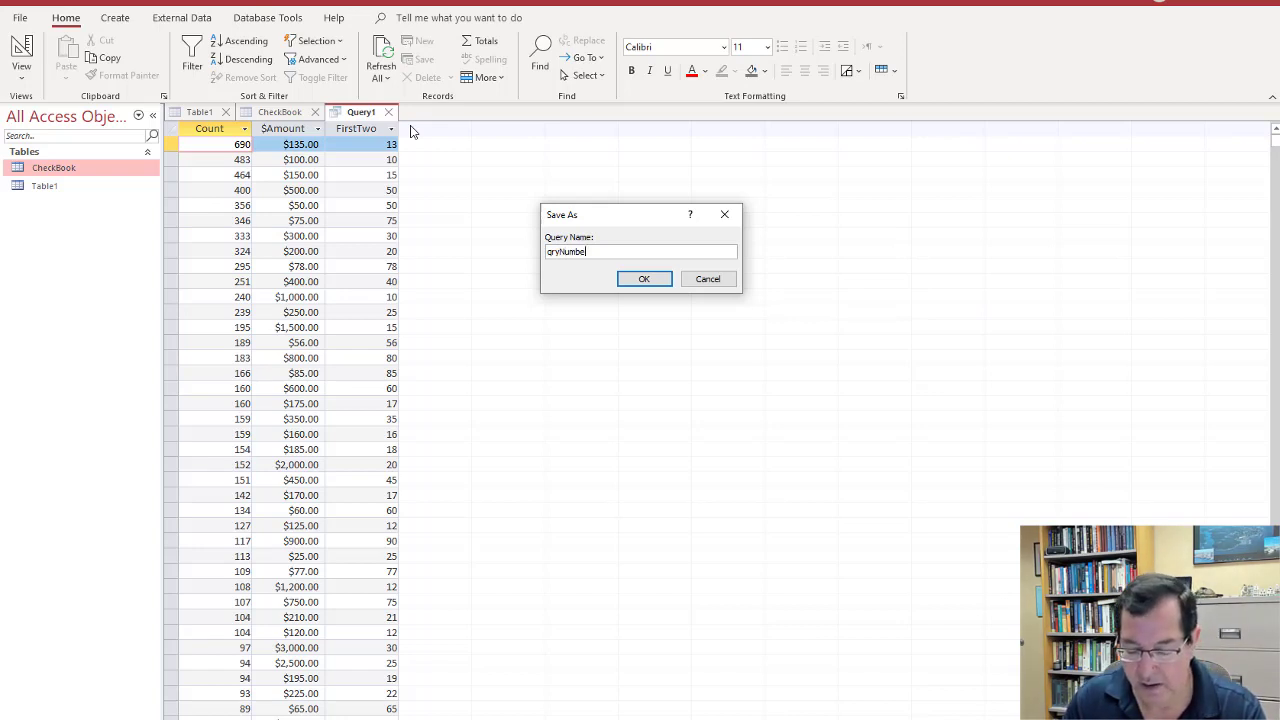
type("ryNumberDup")
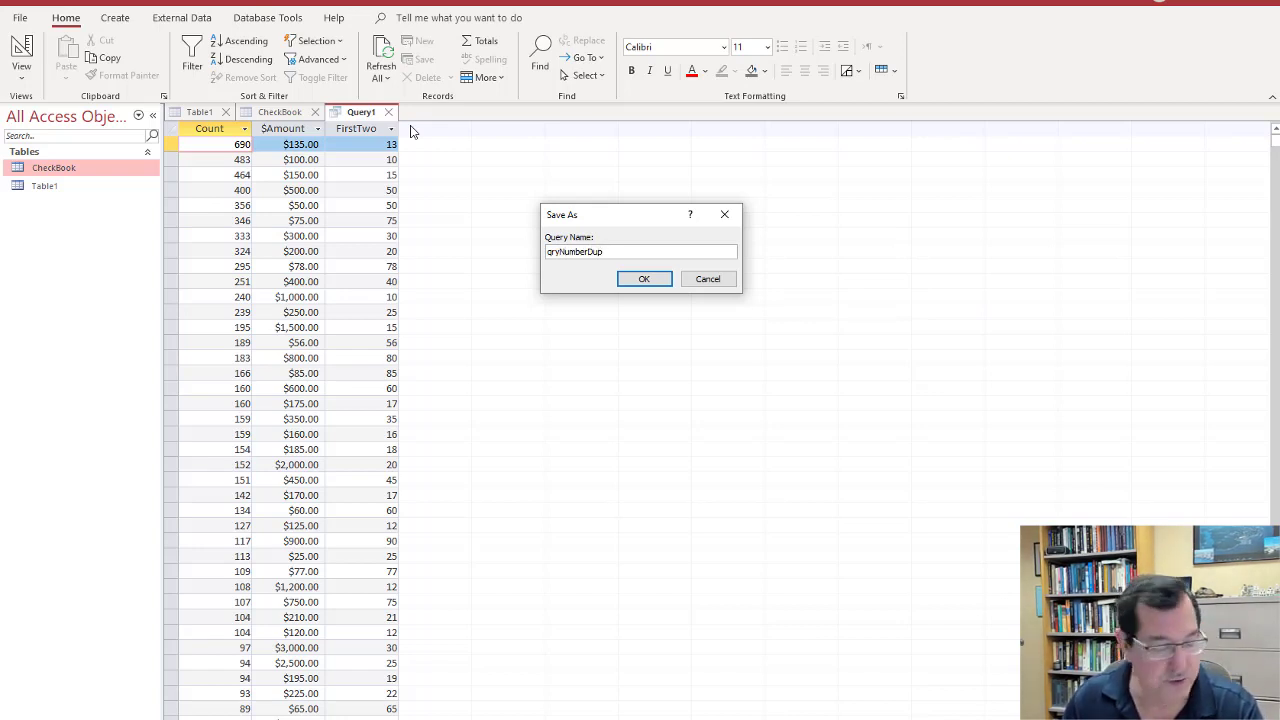
type("sAllPos")
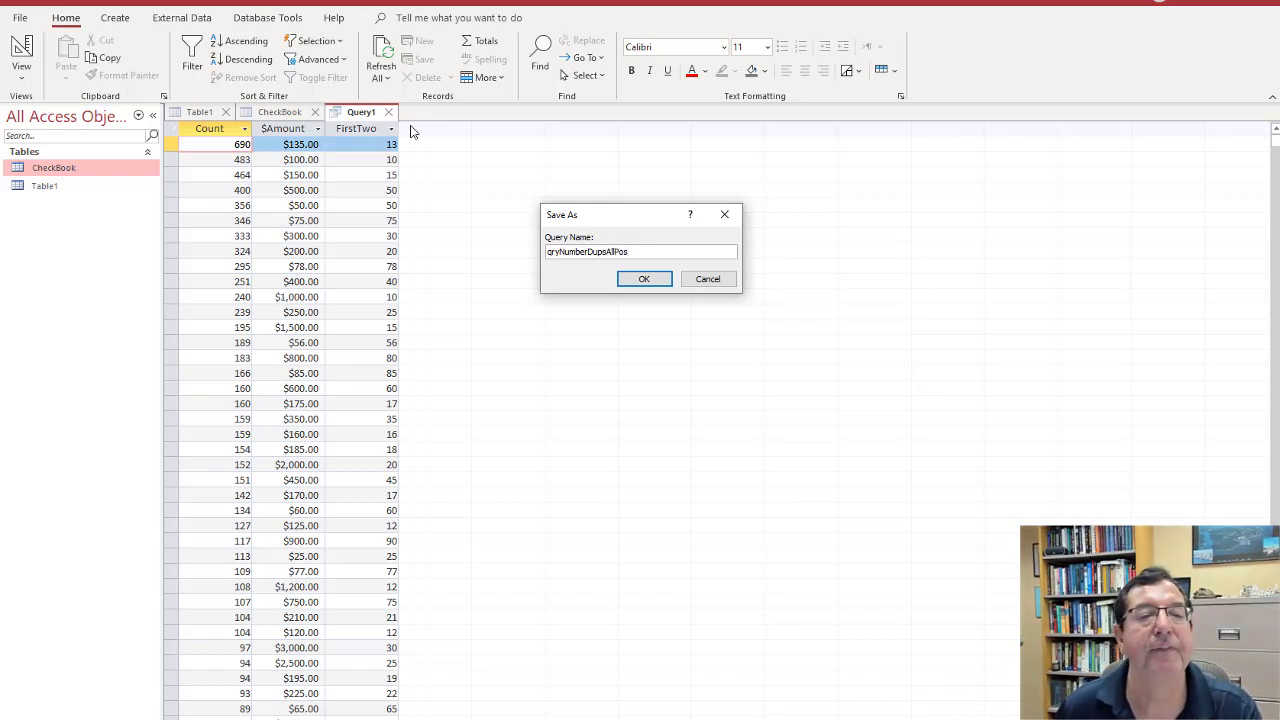
left_click(645, 280)
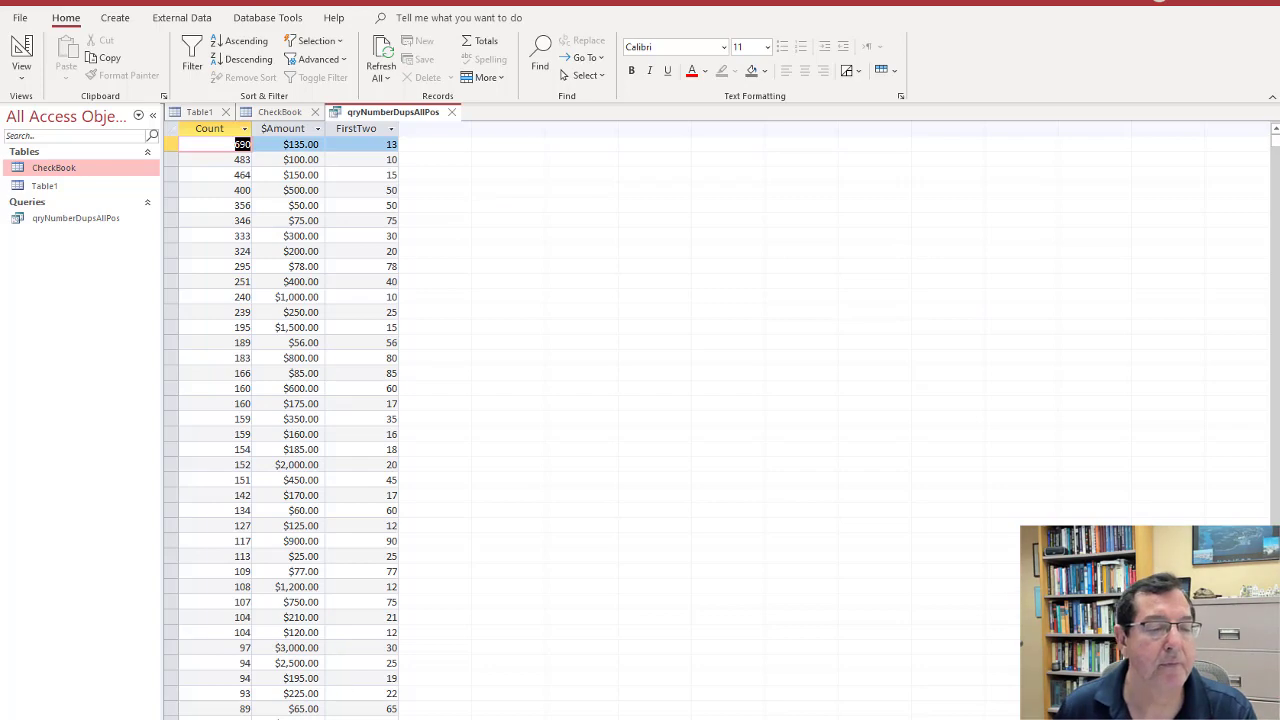
Review question 7 in the Case5pt1 Word document for what the number duplication results must show, and return to Access.
mouse_move(281, 716)
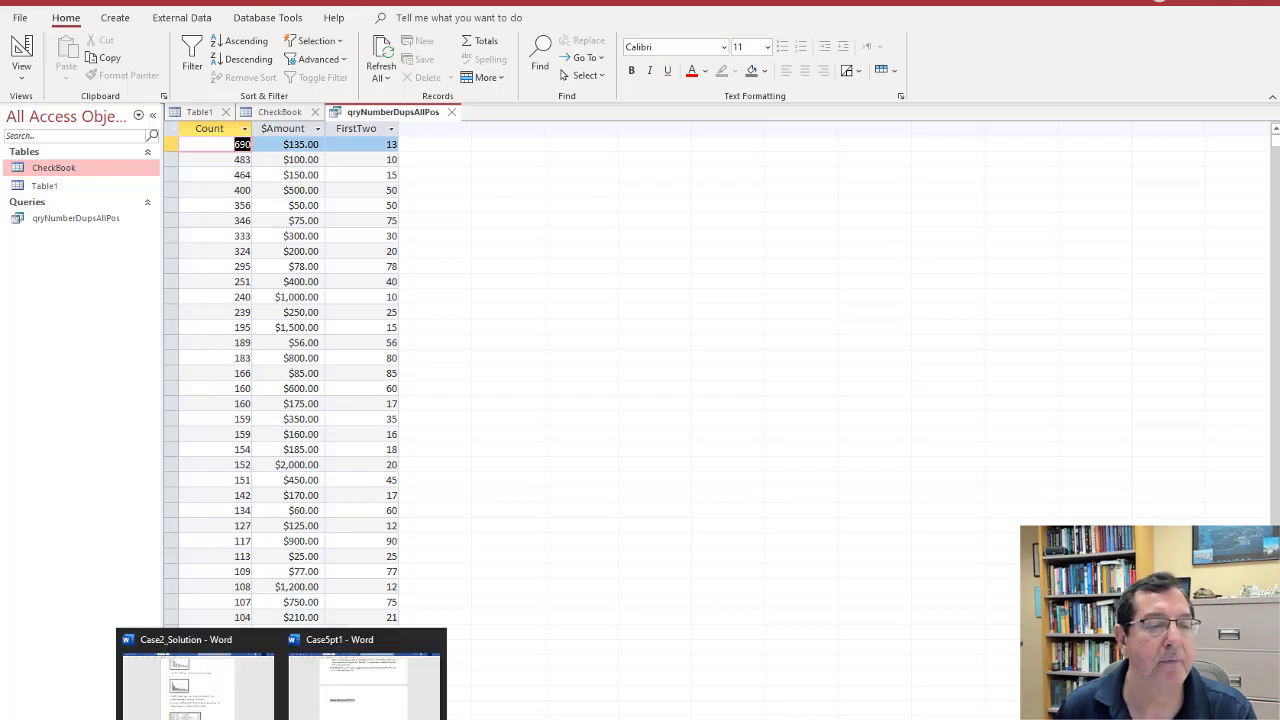
left_click(354, 712)
scroll(525, 449, "up", 4)
scroll(528, 449, "up", 3)
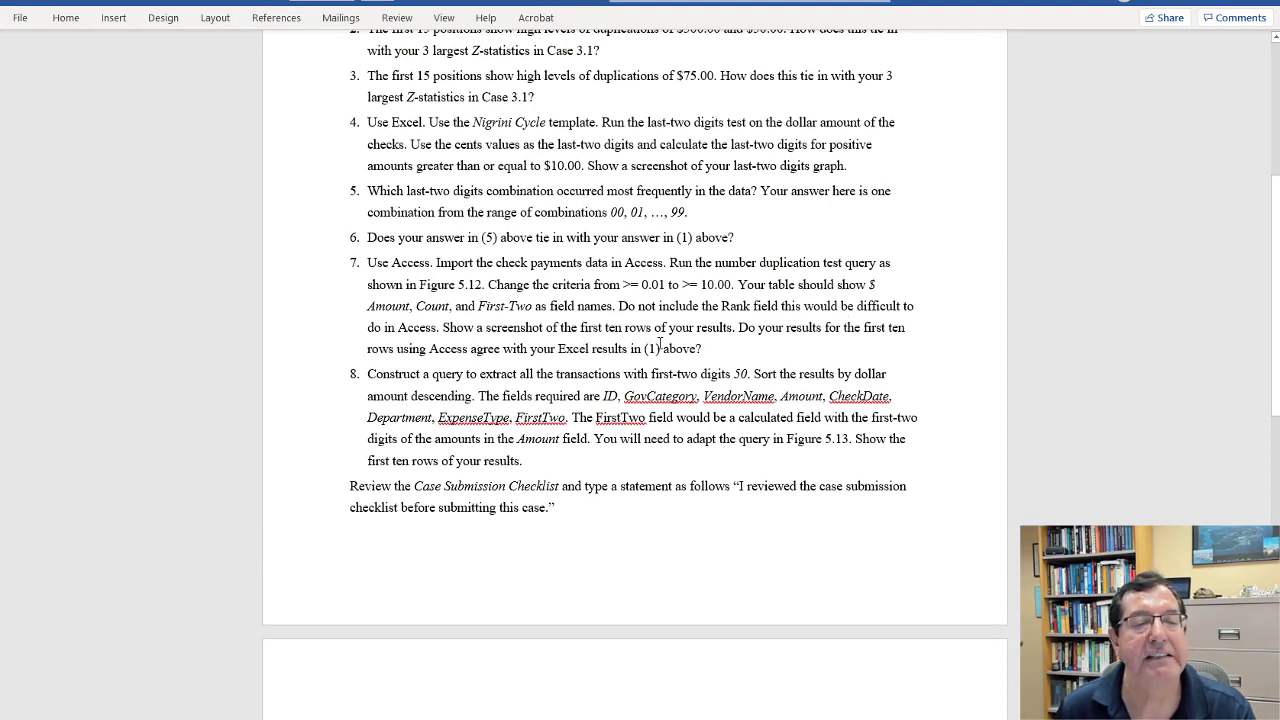
left_click(1170, 5)
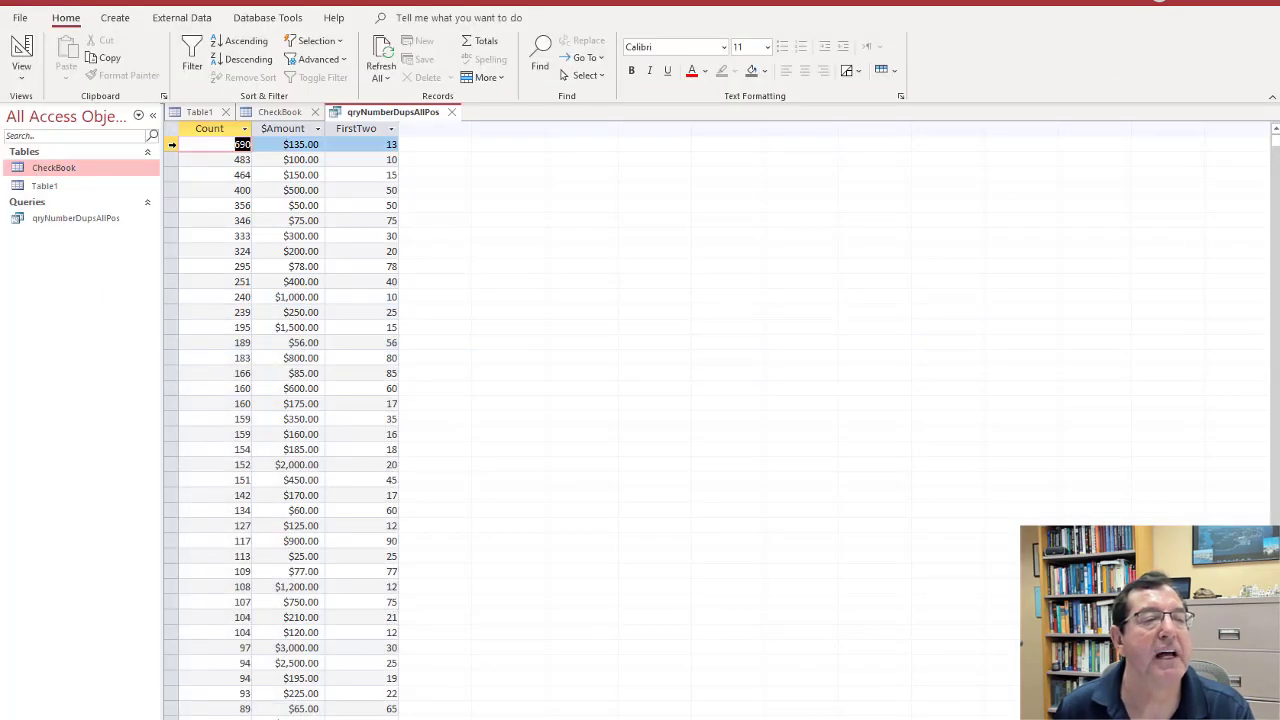
Select the first ten query result rows and compare them with the top ten amounts, counts and first-two digits in the Case_5pt1 Excel workbook.
left_click_drag(172, 144, 200, 283)
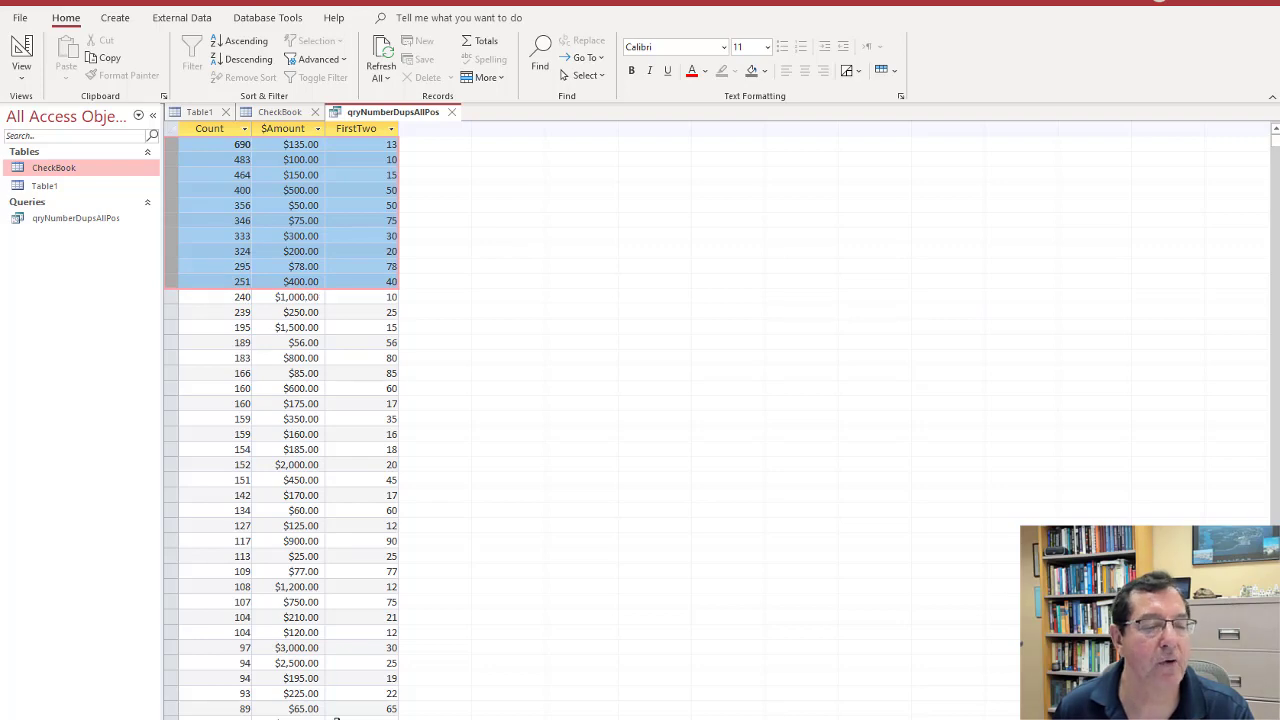
mouse_move(244, 719)
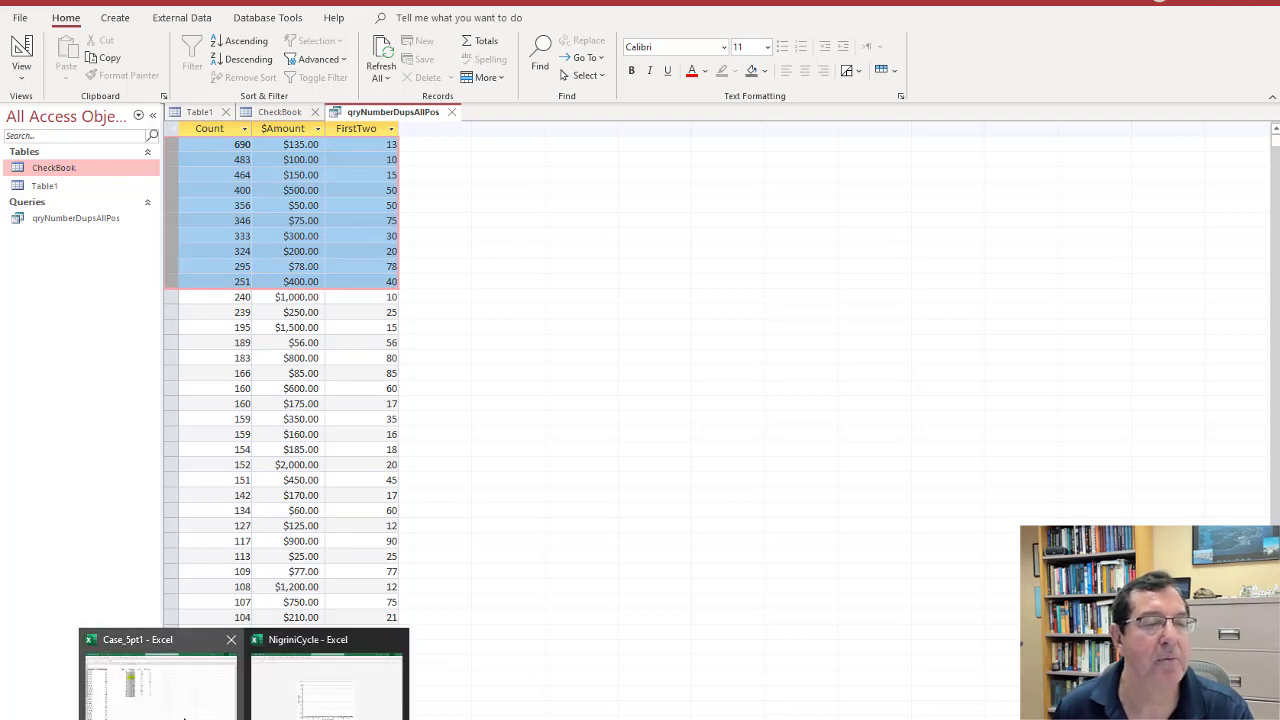
left_click(185, 690)
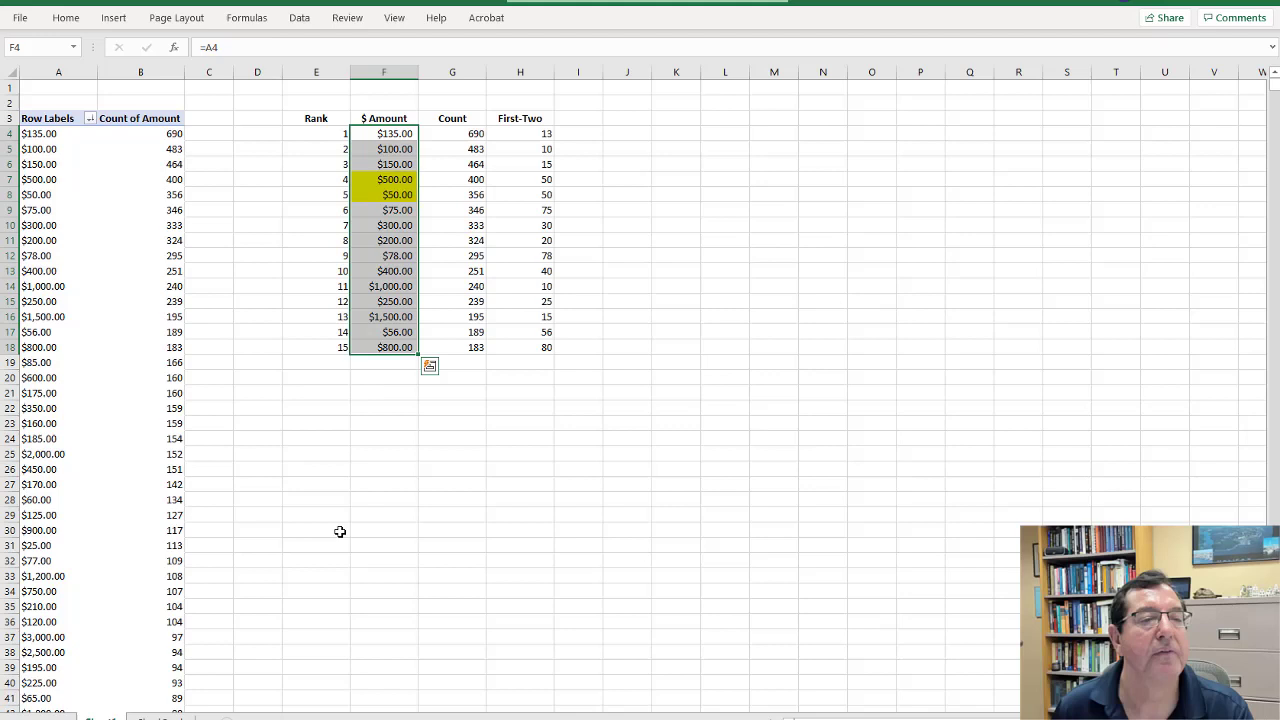
left_click(364, 271)
left_click_drag(334, 271, 363, 271)
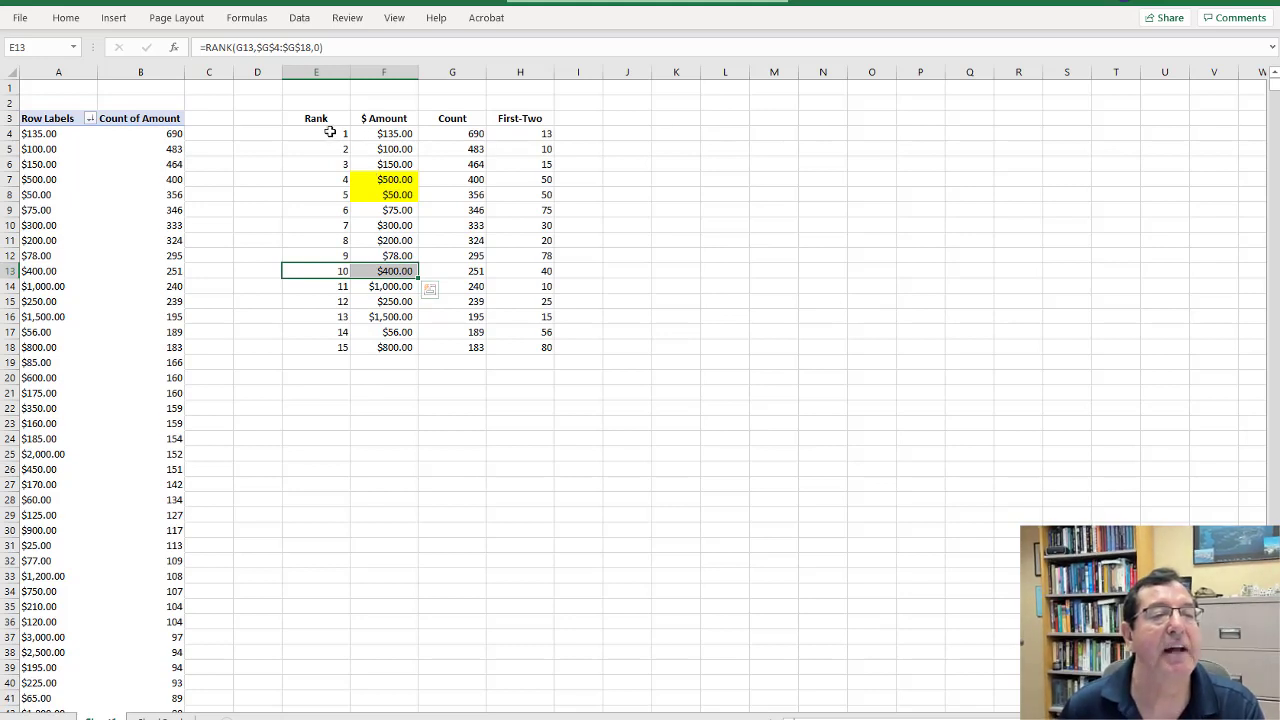
left_click_drag(394, 131, 549, 273)
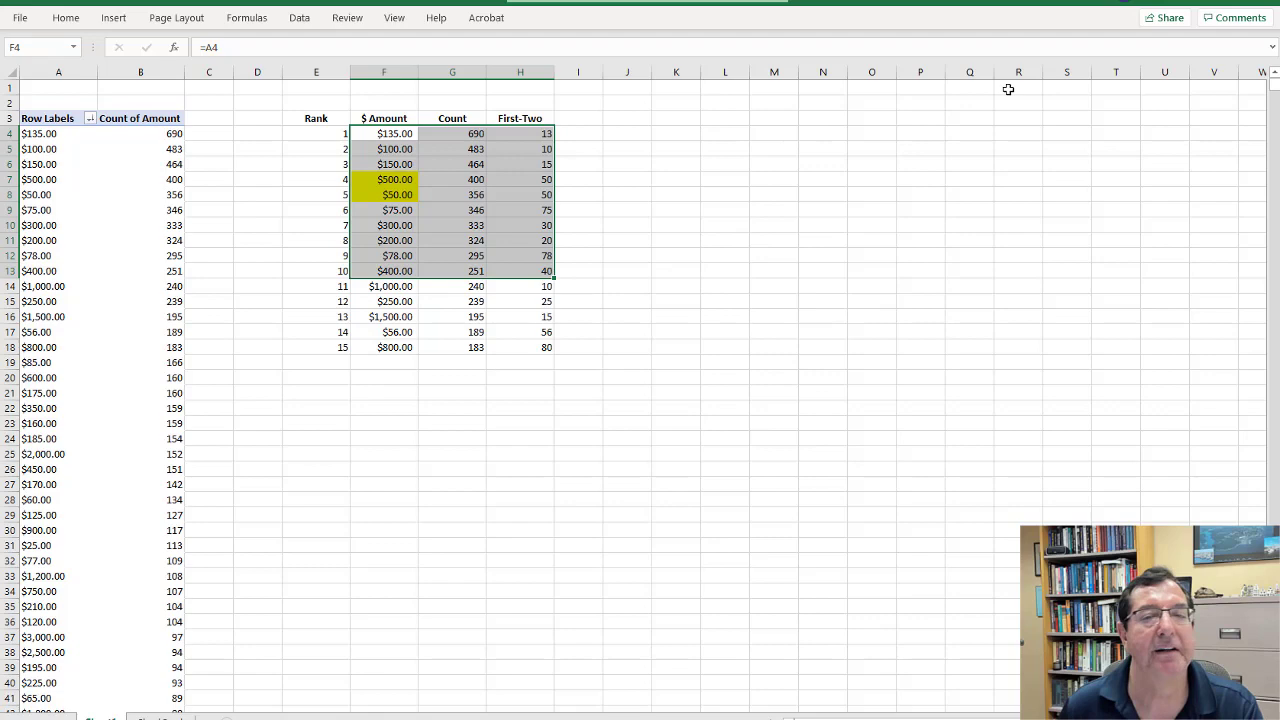
key("alt+Tab")
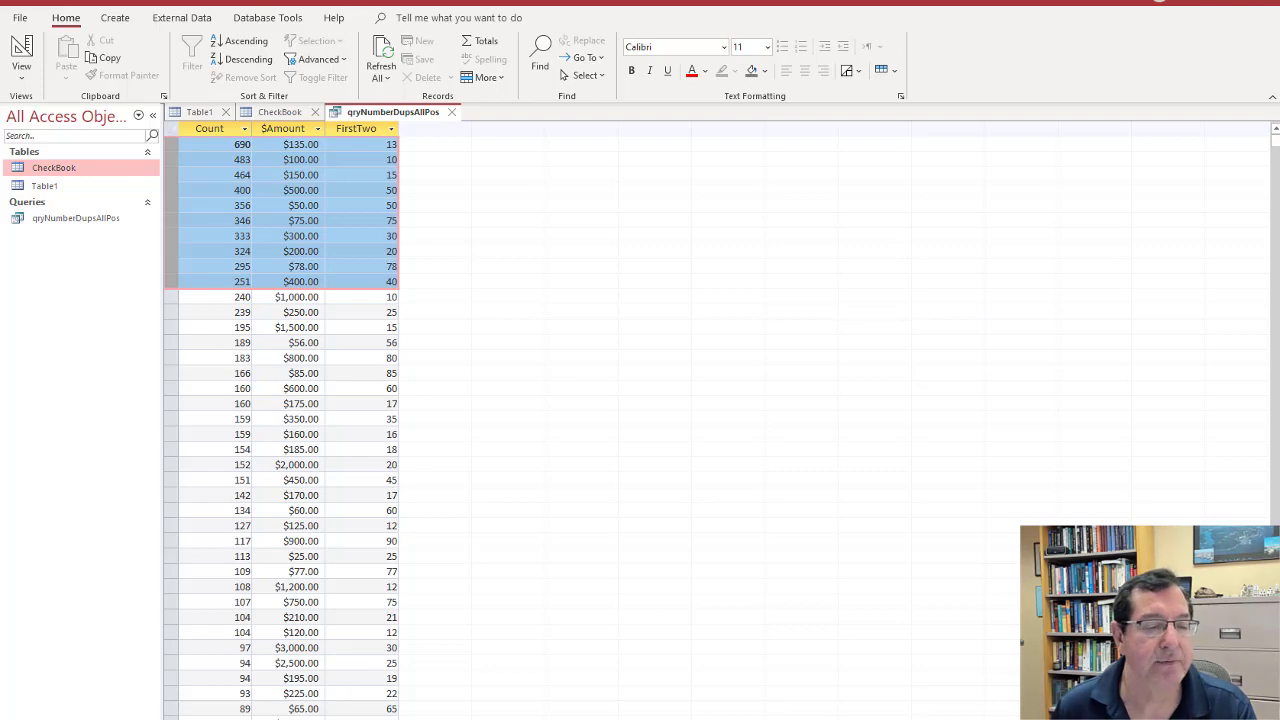
Review question 8 in the Case5pt1 Word document and the extraction query in Figure 5.13 of the textbook PDF, and return to Access.
mouse_move(281, 716)
left_click(340, 700)
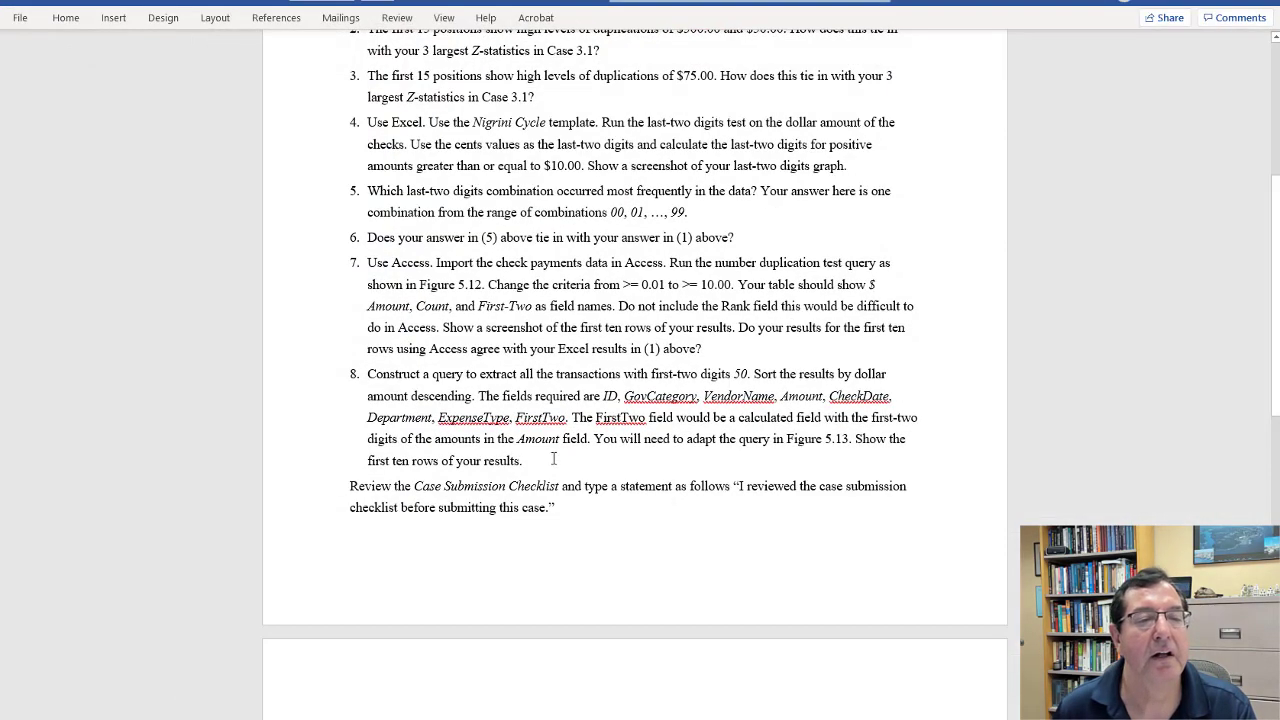
scroll(570, 440, "down", 2)
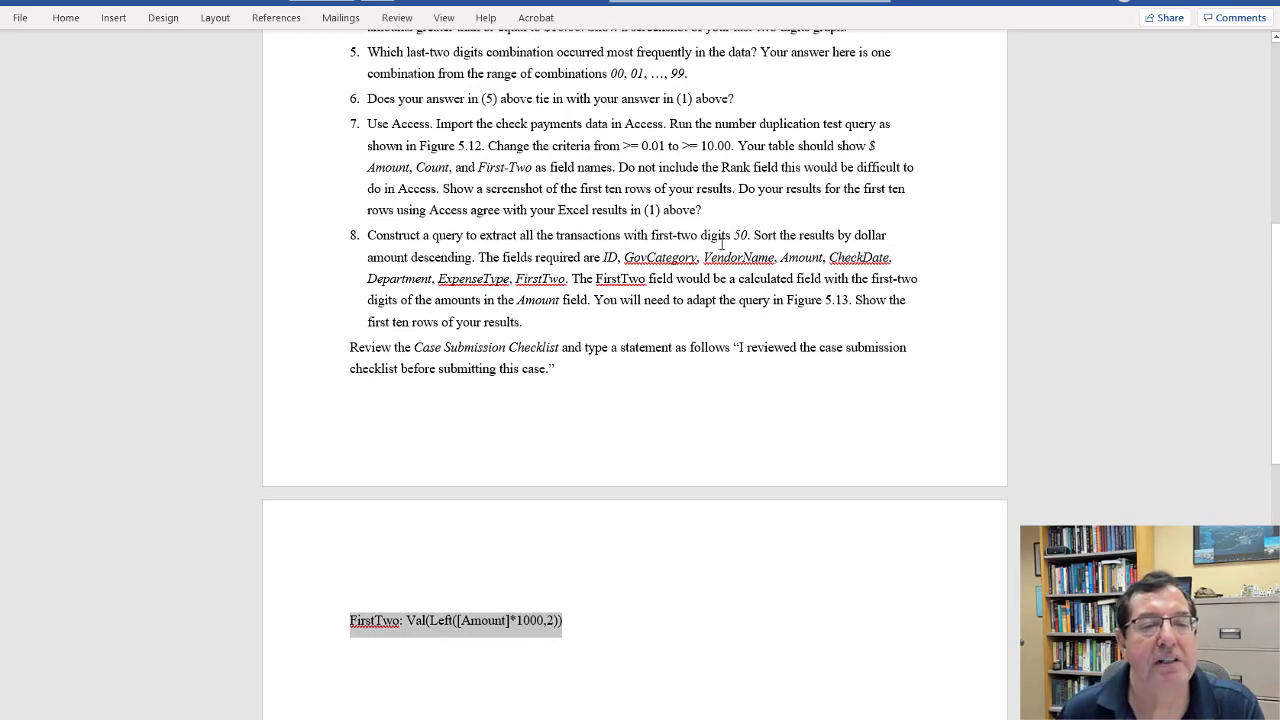
left_click_drag(658, 237, 740, 235)
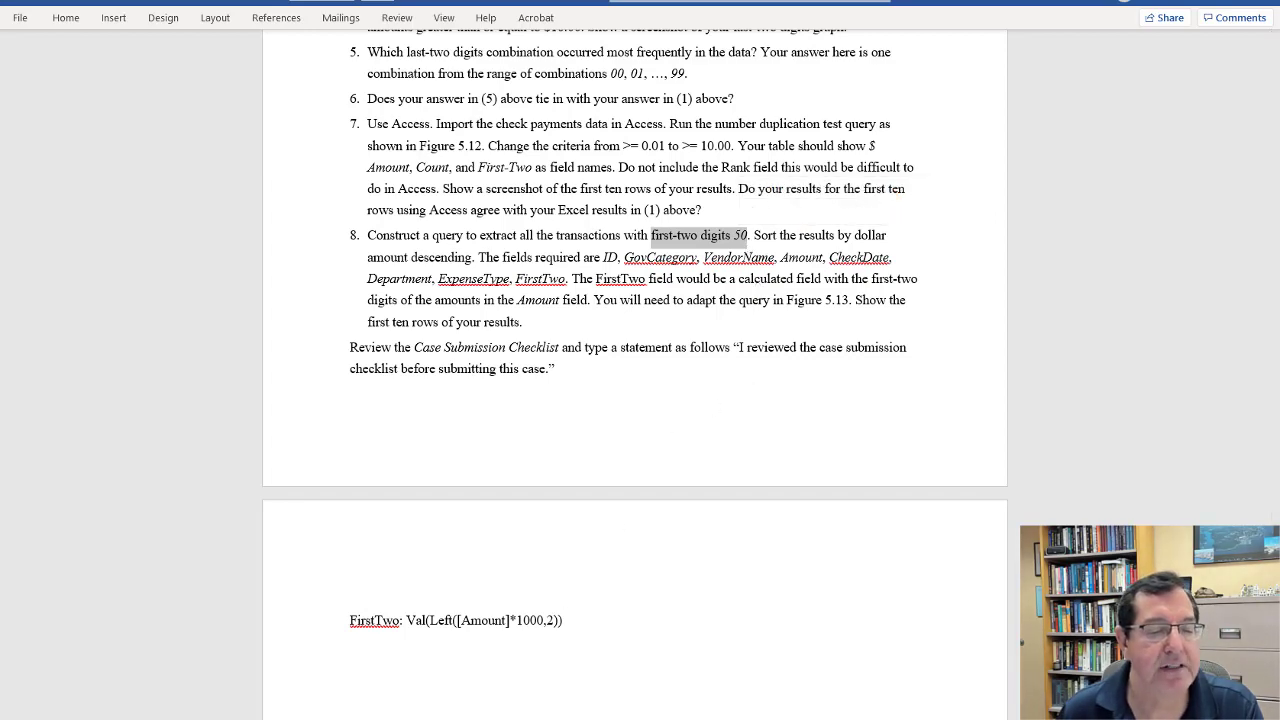
key("alt+Tab")
scroll(637, 512, "down", 5)
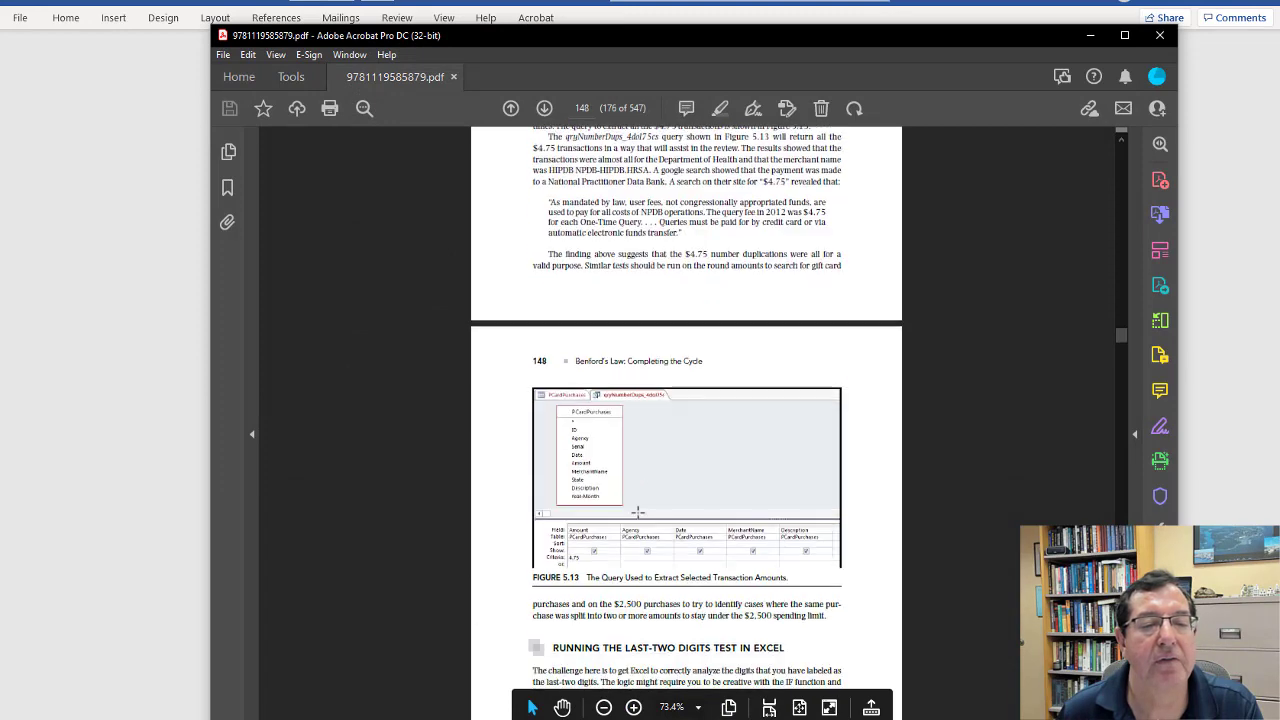
scroll(637, 512, "down", 5)
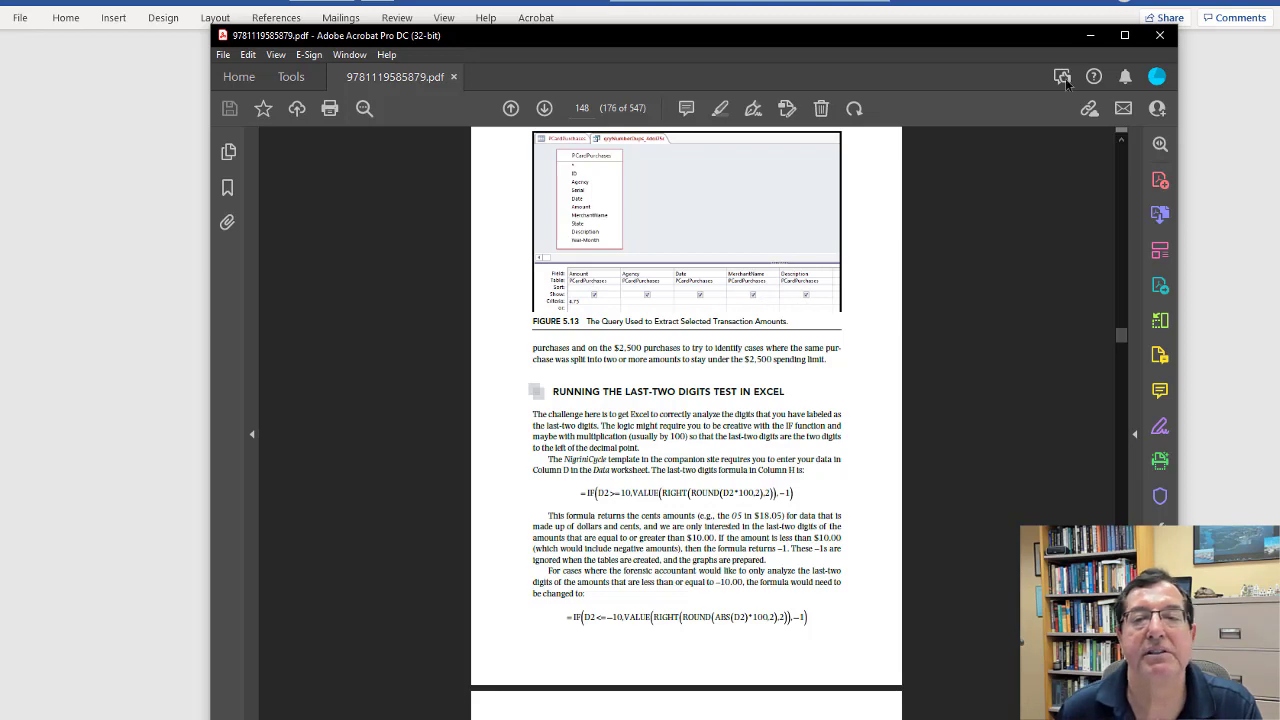
left_click(1089, 36)
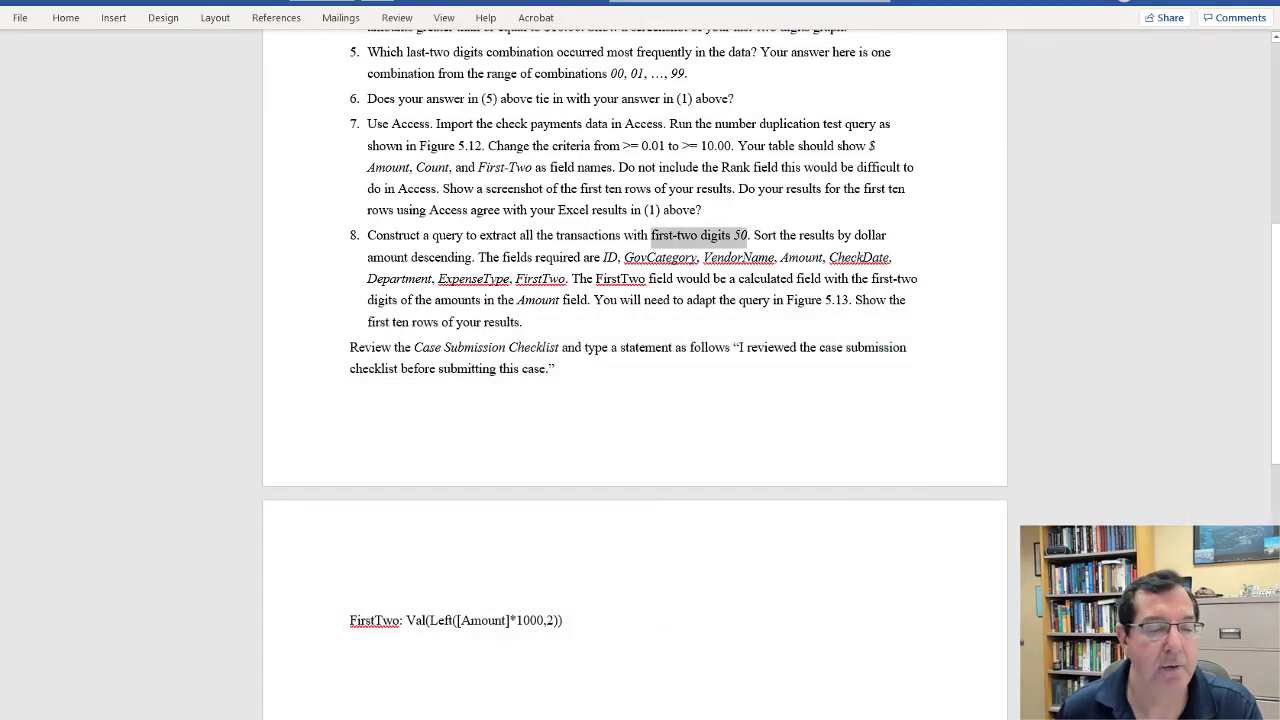
key("alt+Tab")
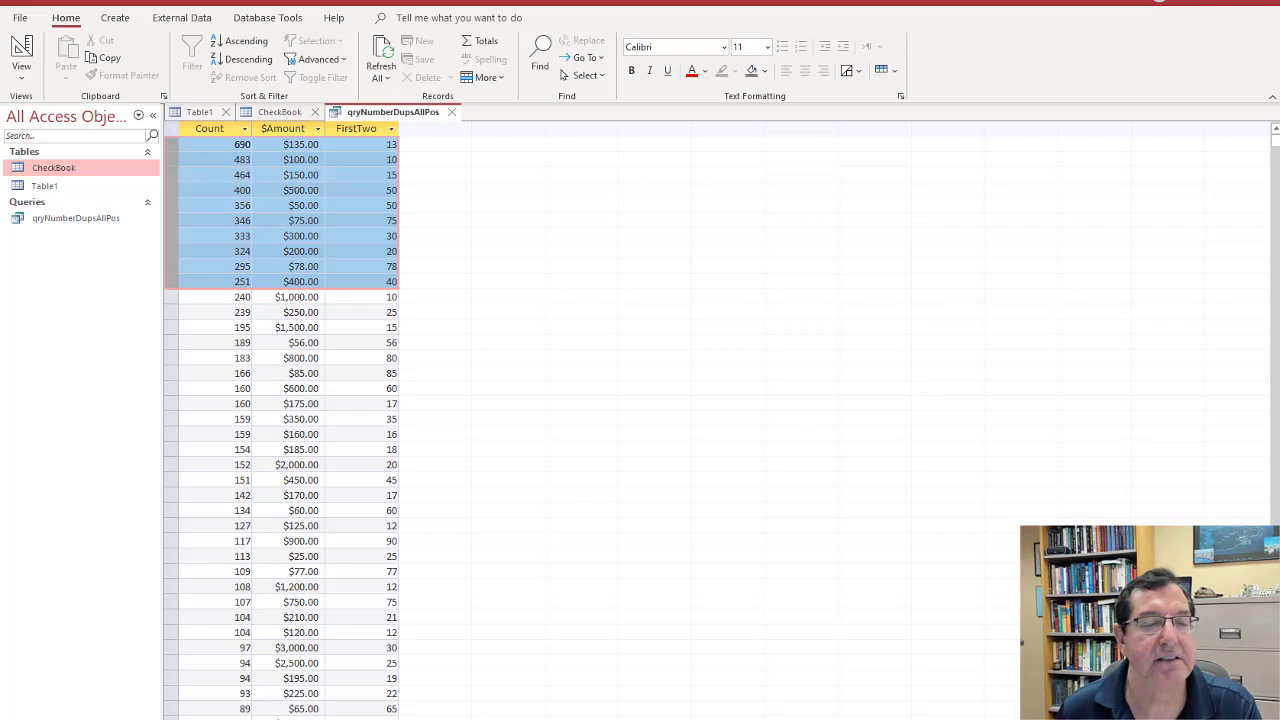
Close the qryNumberDupsAllPos query and the empty Table1, keeping the CheckBook table open.
right_click(426, 113)
left_click(463, 122)
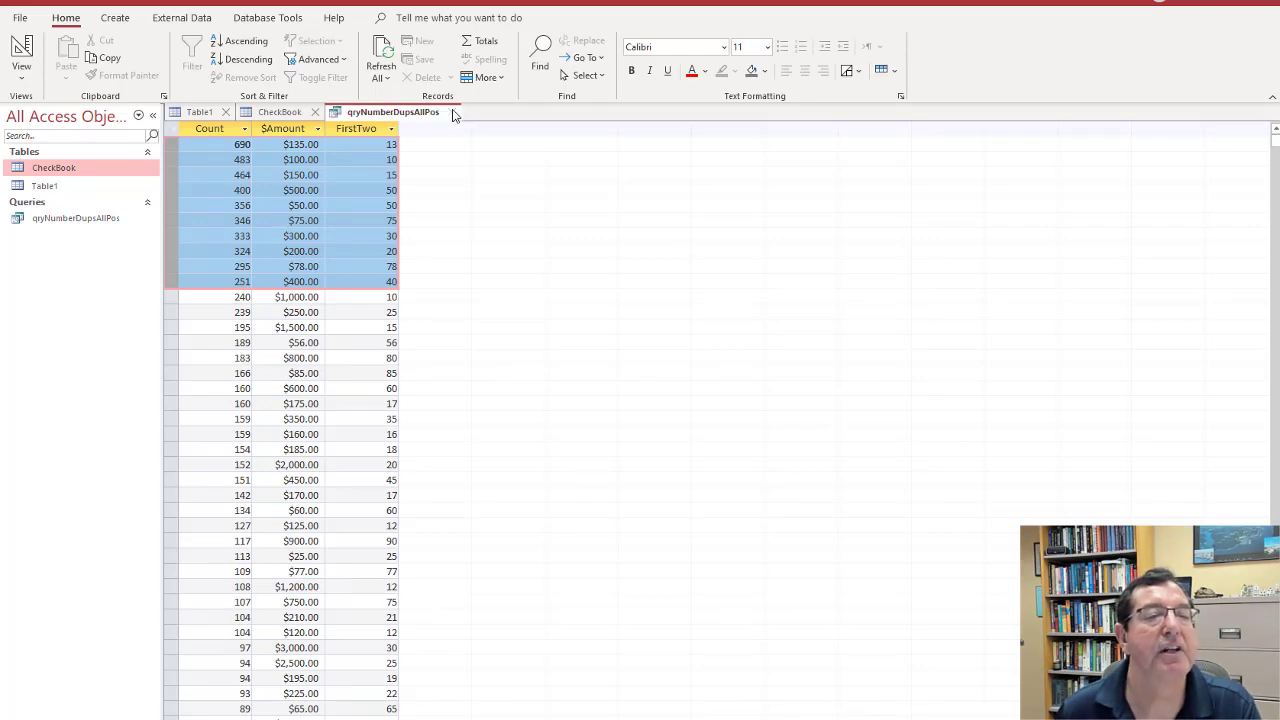
left_click(452, 113)
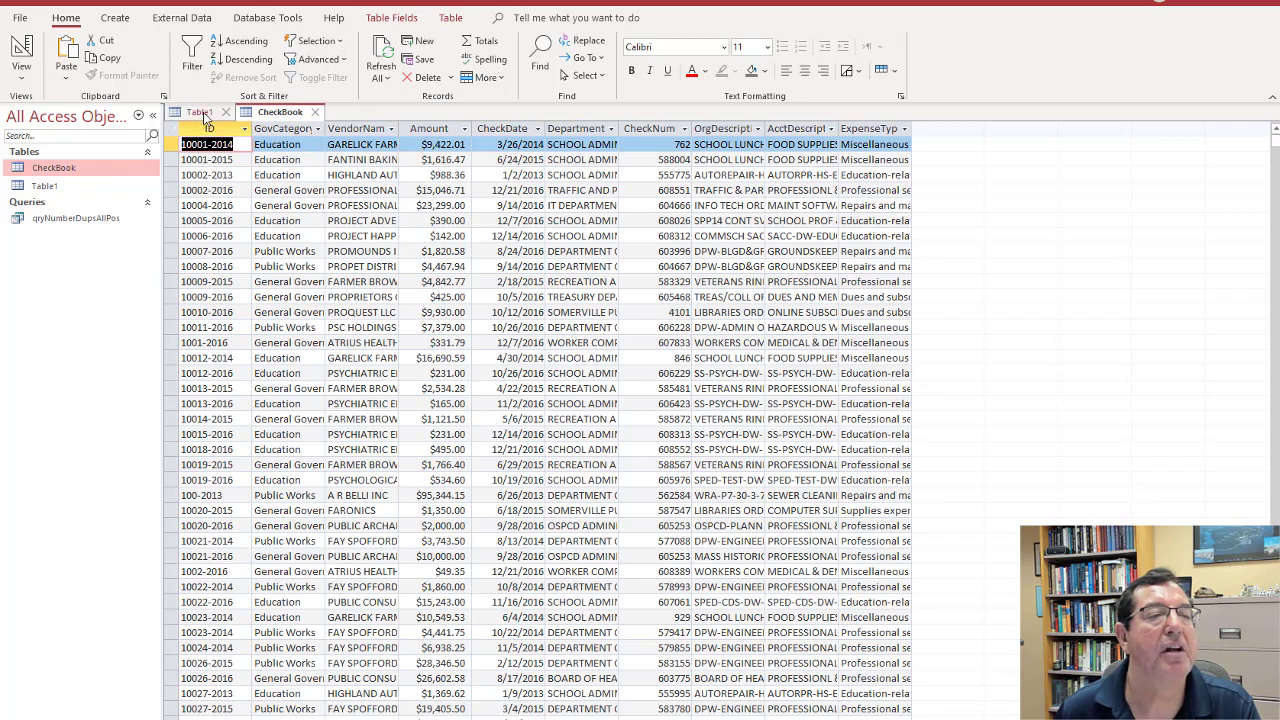
left_click(204, 115)
left_click(224, 112)
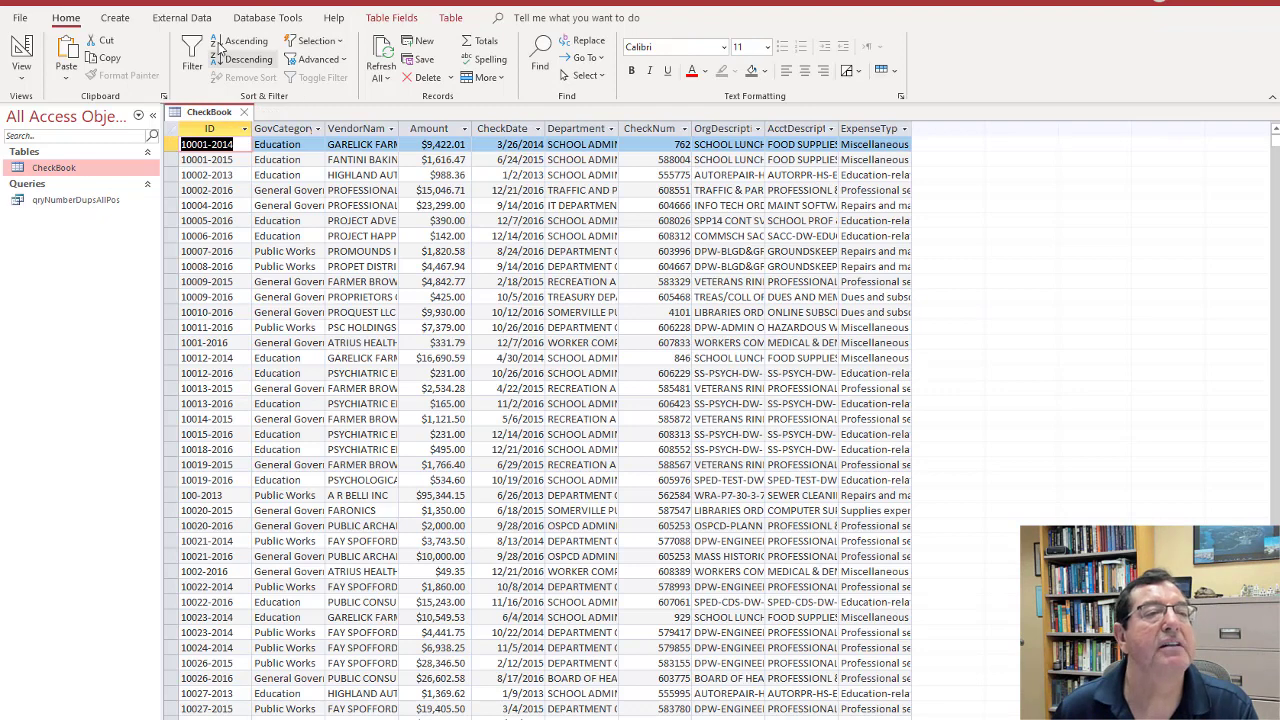
Create a new query in design view based on the CheckBook table, and enlarge the design grid area.
left_click(119, 24)
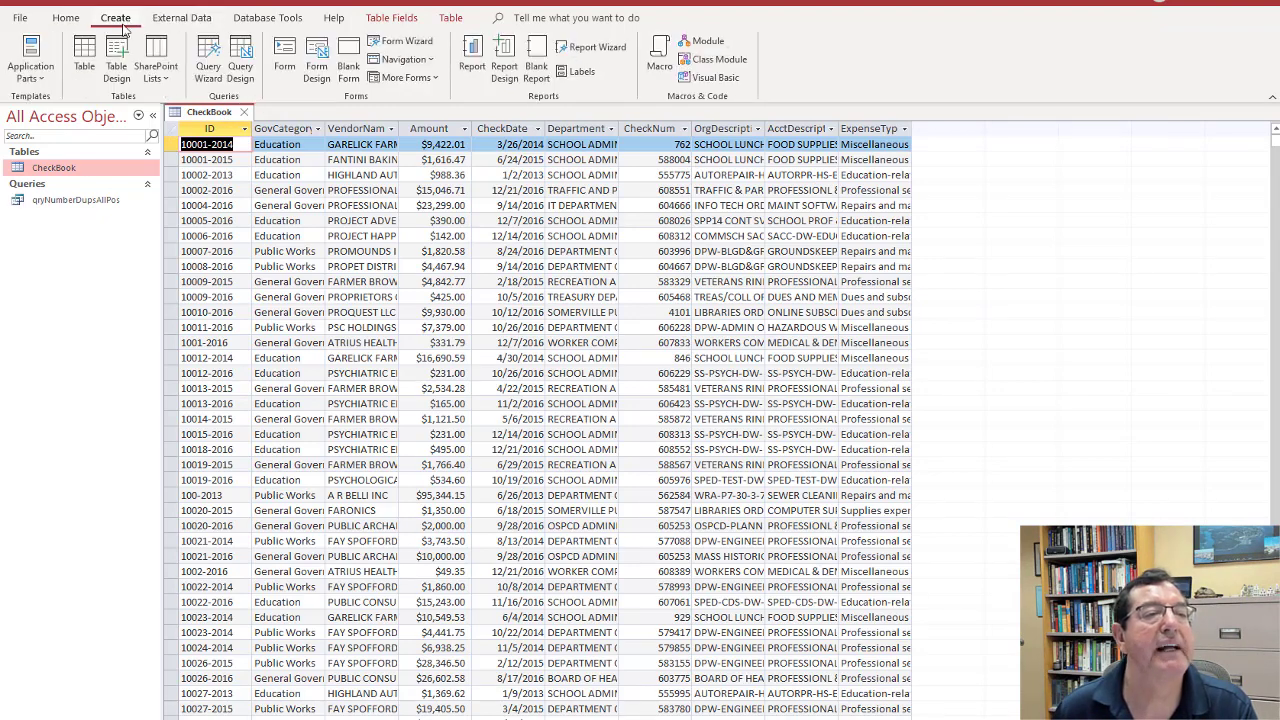
left_click(243, 66)
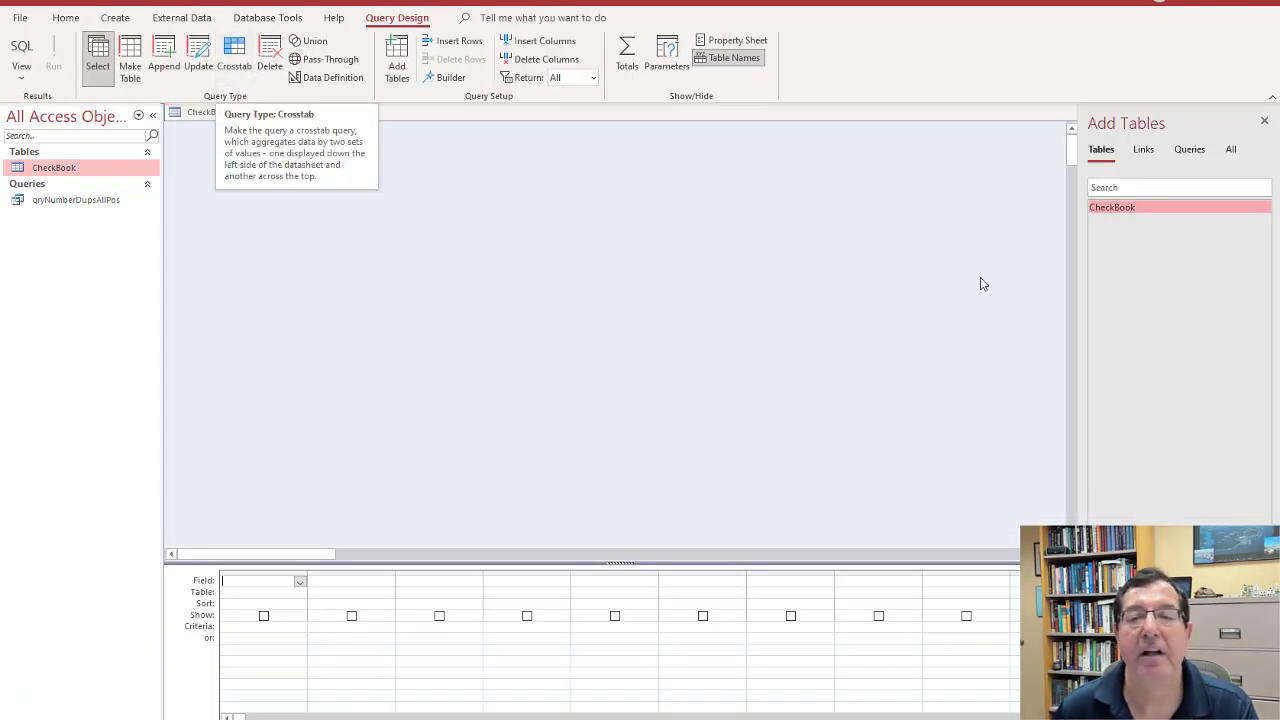
double_click(1180, 210)
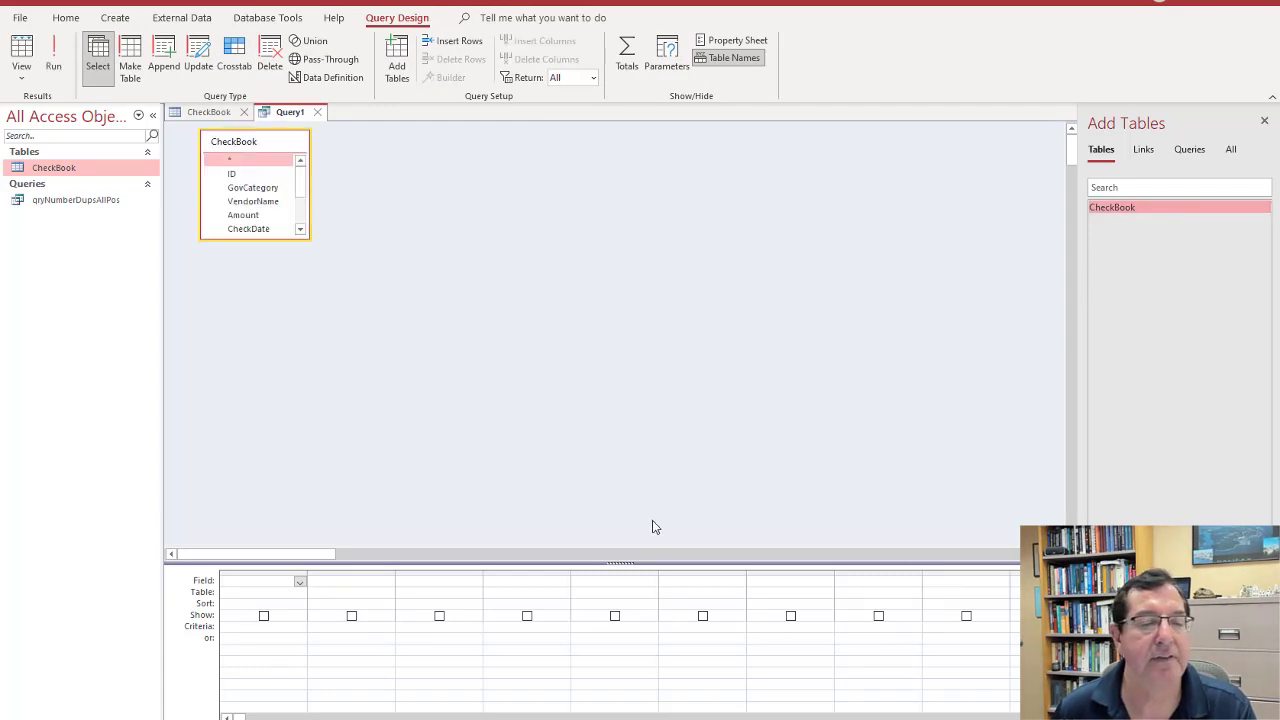
left_click_drag(615, 372, 606, 290)
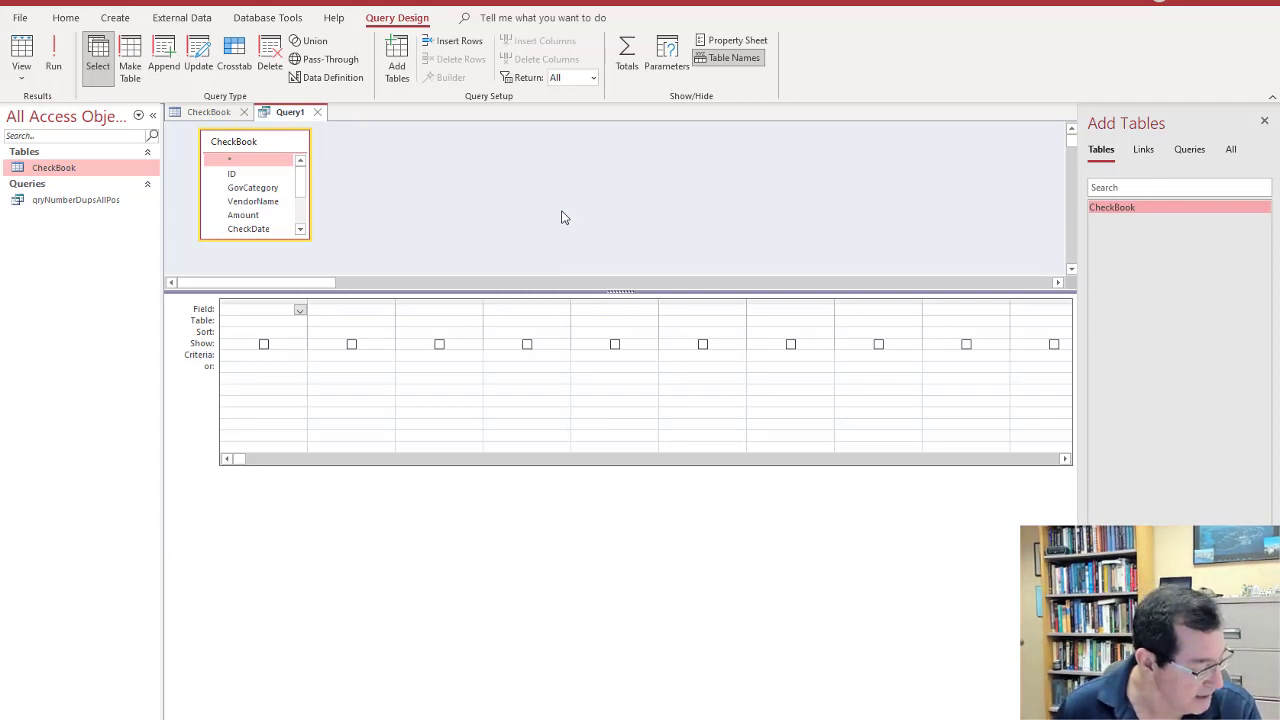
Add the ID, GovCategory, VendorName and Amount fields as the first four query columns.
left_click(245, 175)
double_click(247, 175)
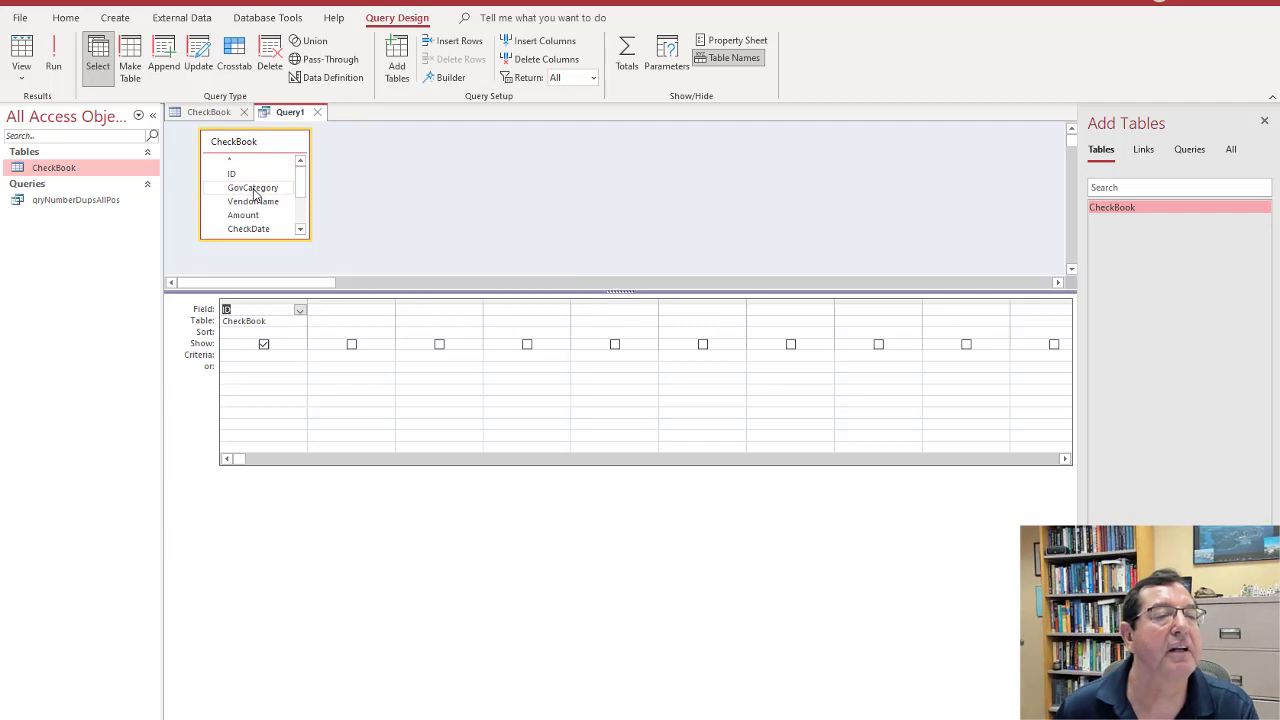
double_click(253, 188)
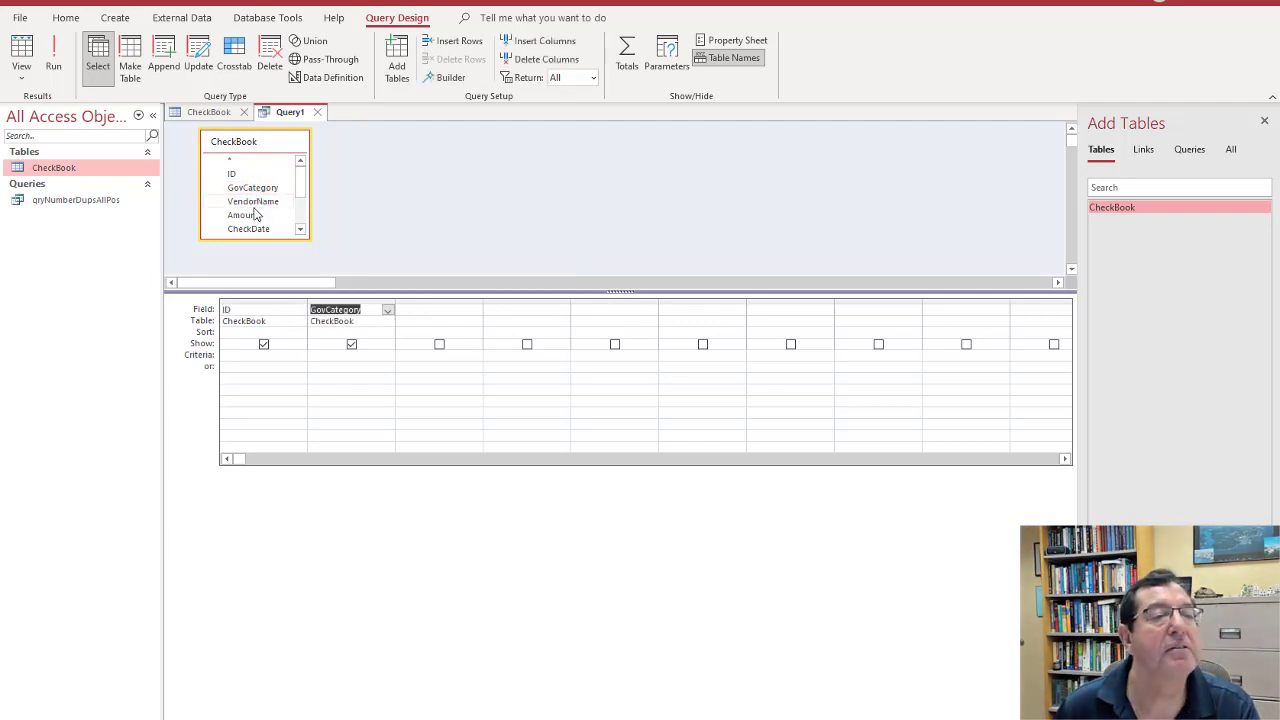
left_click(256, 203)
double_click(256, 204)
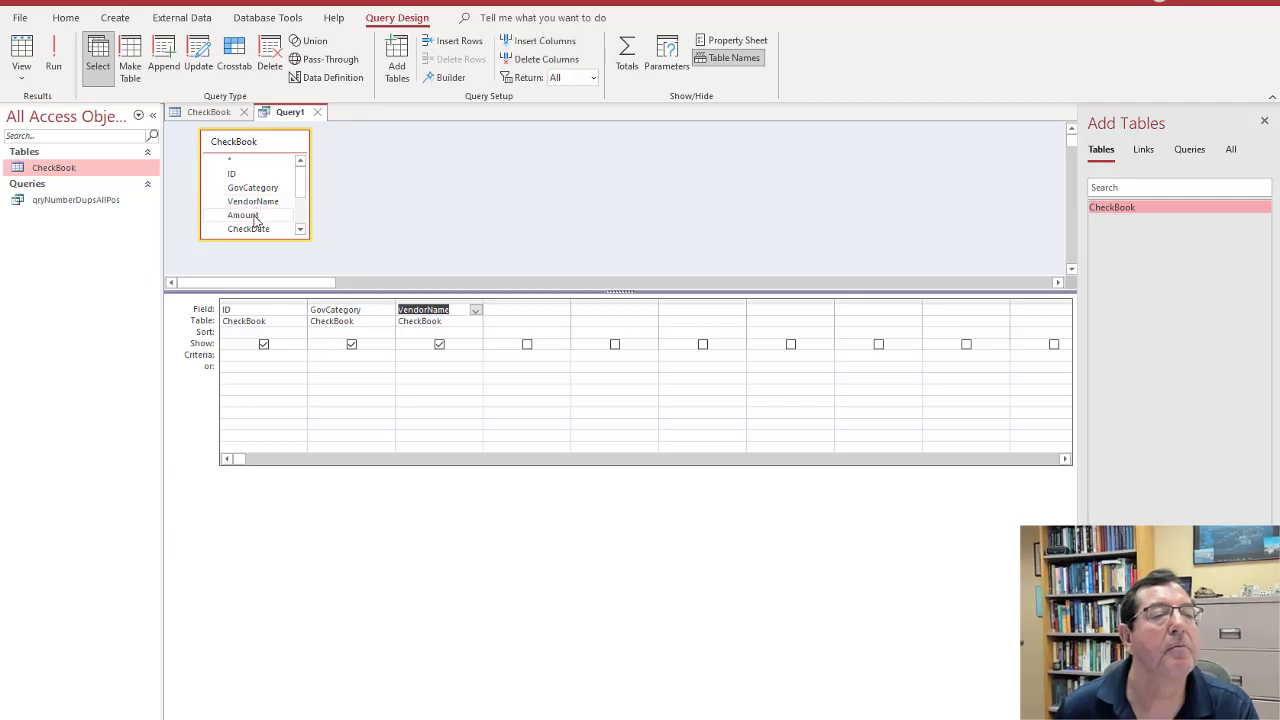
double_click(255, 216)
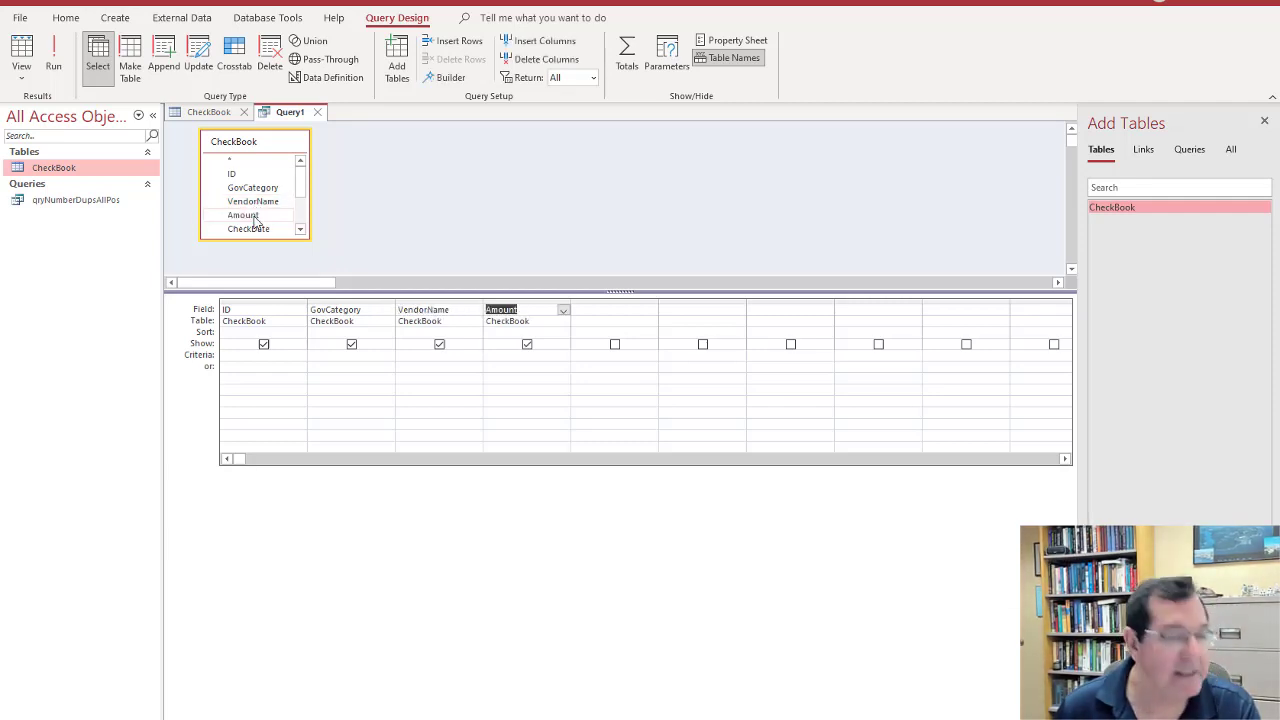
Add the CheckDate, Department and ExpenseType fields to the query, and set the Amount criteria to >=10.
left_click(300, 230)
left_click(300, 230)
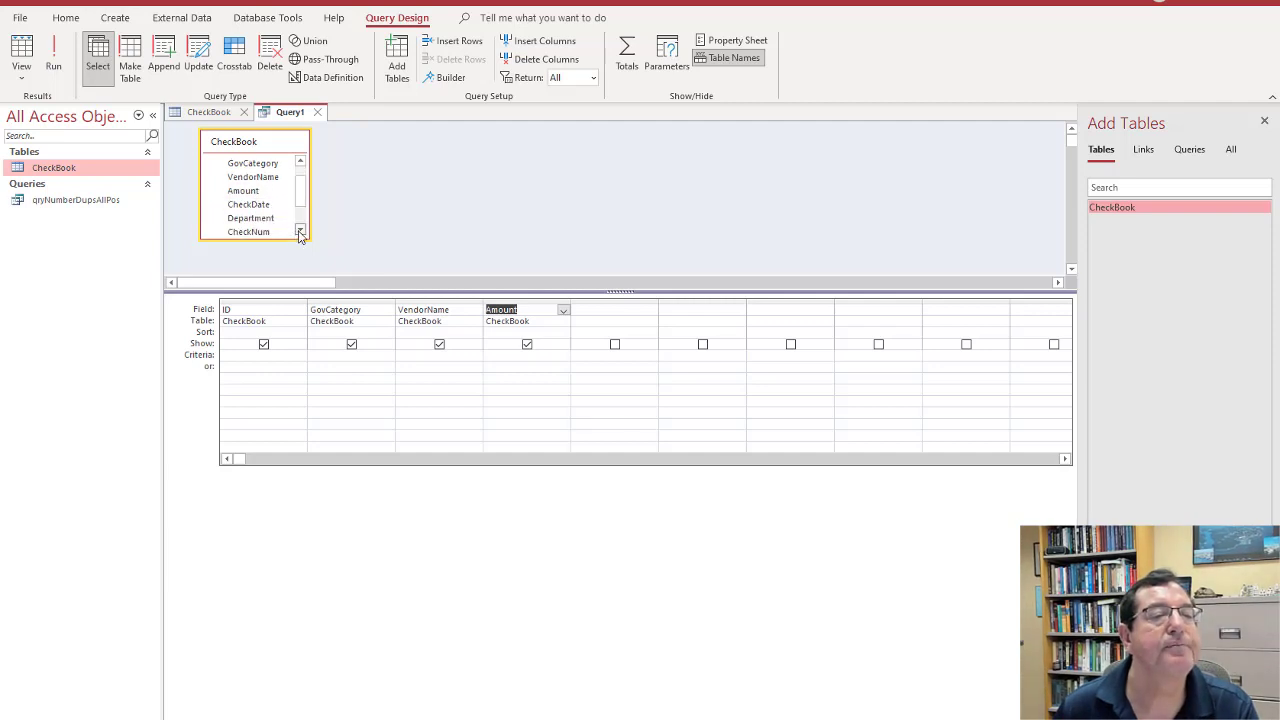
left_click(300, 230)
double_click(252, 193)
double_click(252, 206)
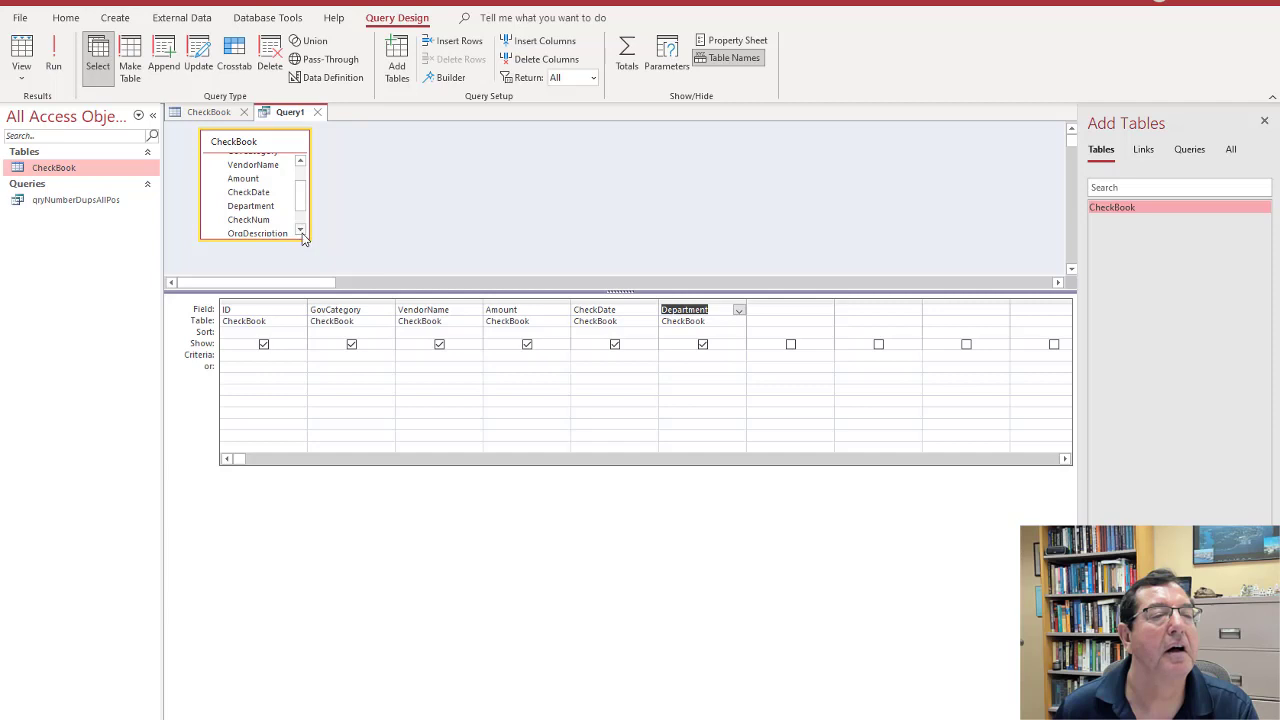
left_click(300, 232)
left_click(300, 232)
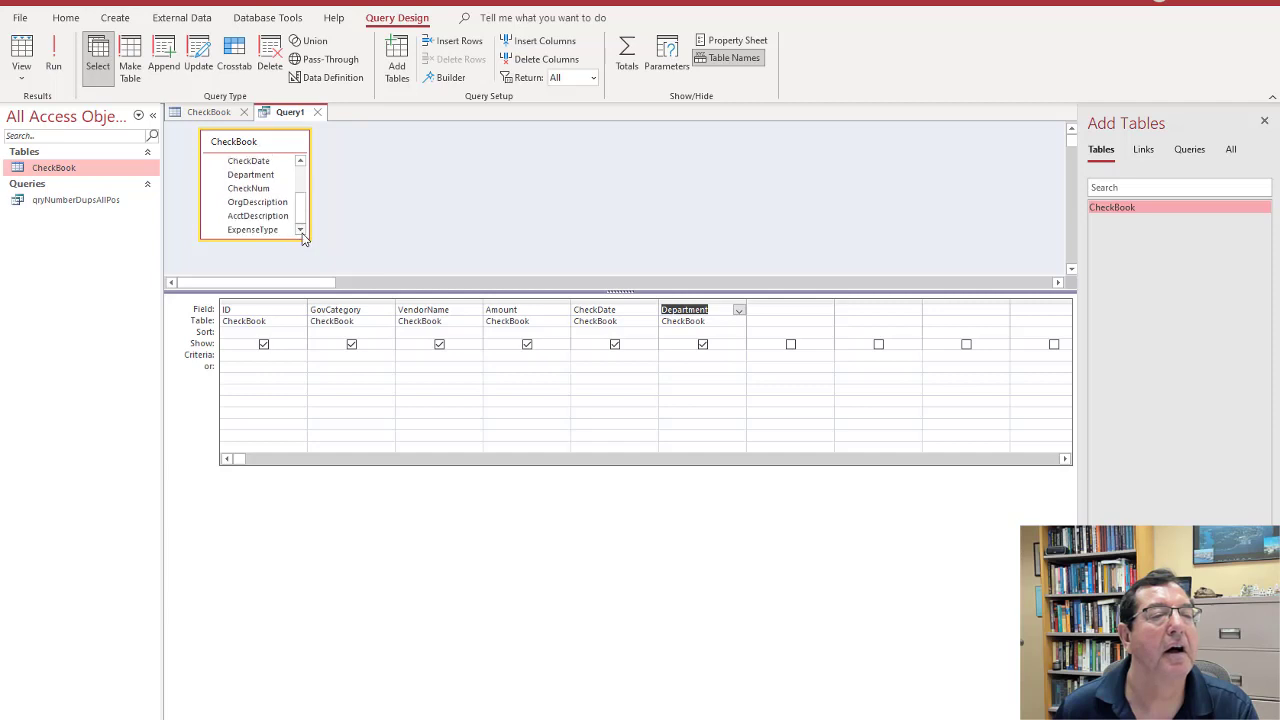
double_click(252, 230)
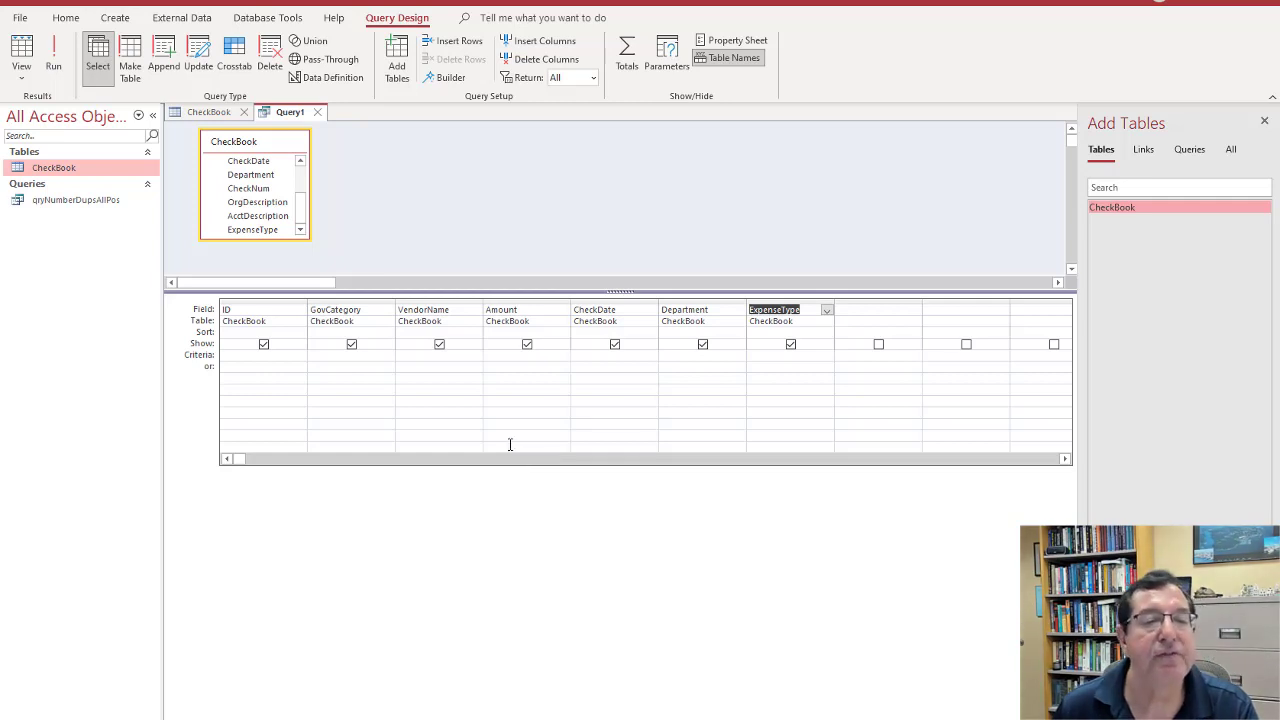
left_click(500, 361)
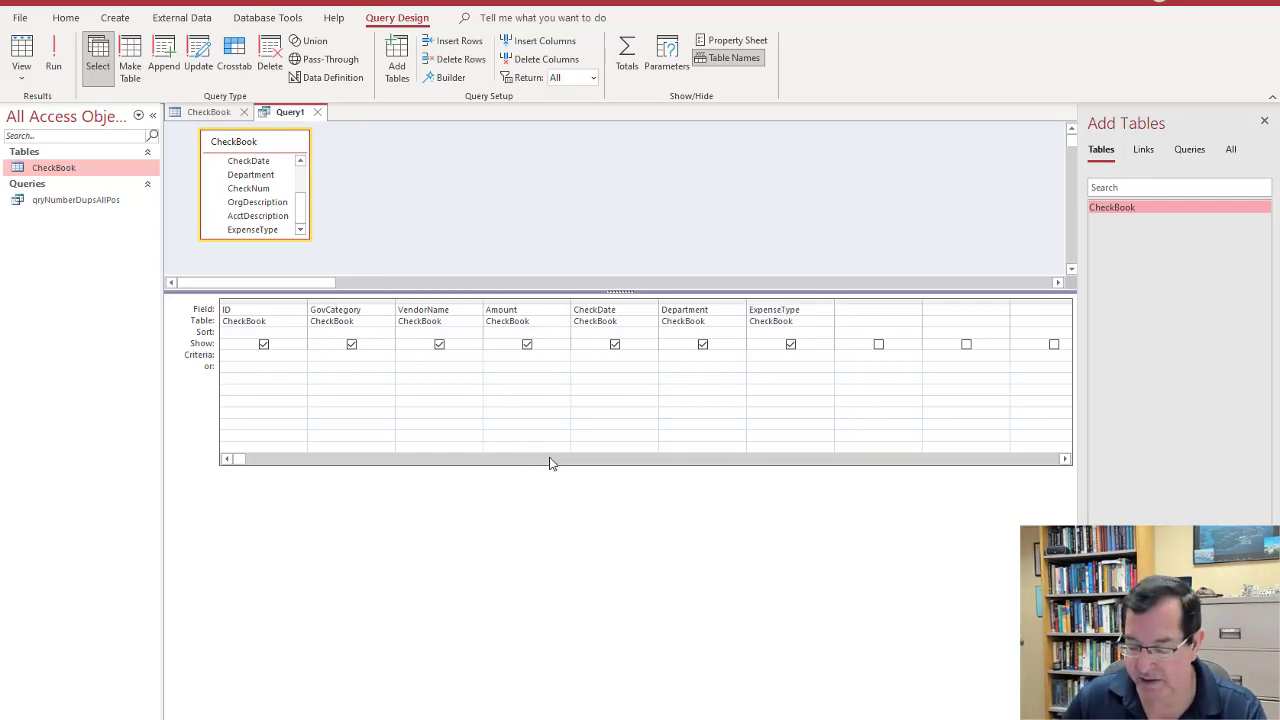
type(">=10")
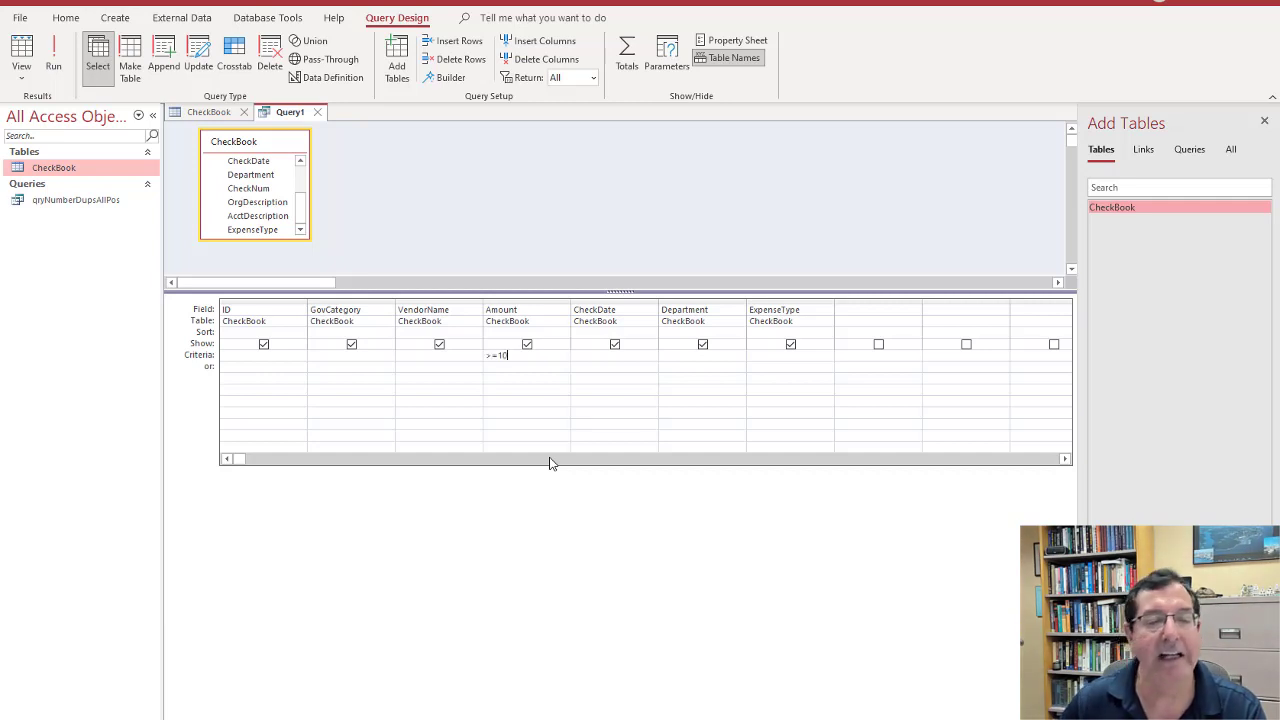
Copy the expression FirstTwo: Val(Left([Amount]*1000,2)) from the Case5pt1 Word document for use in the empty eighth query column.
left_click(864, 309)
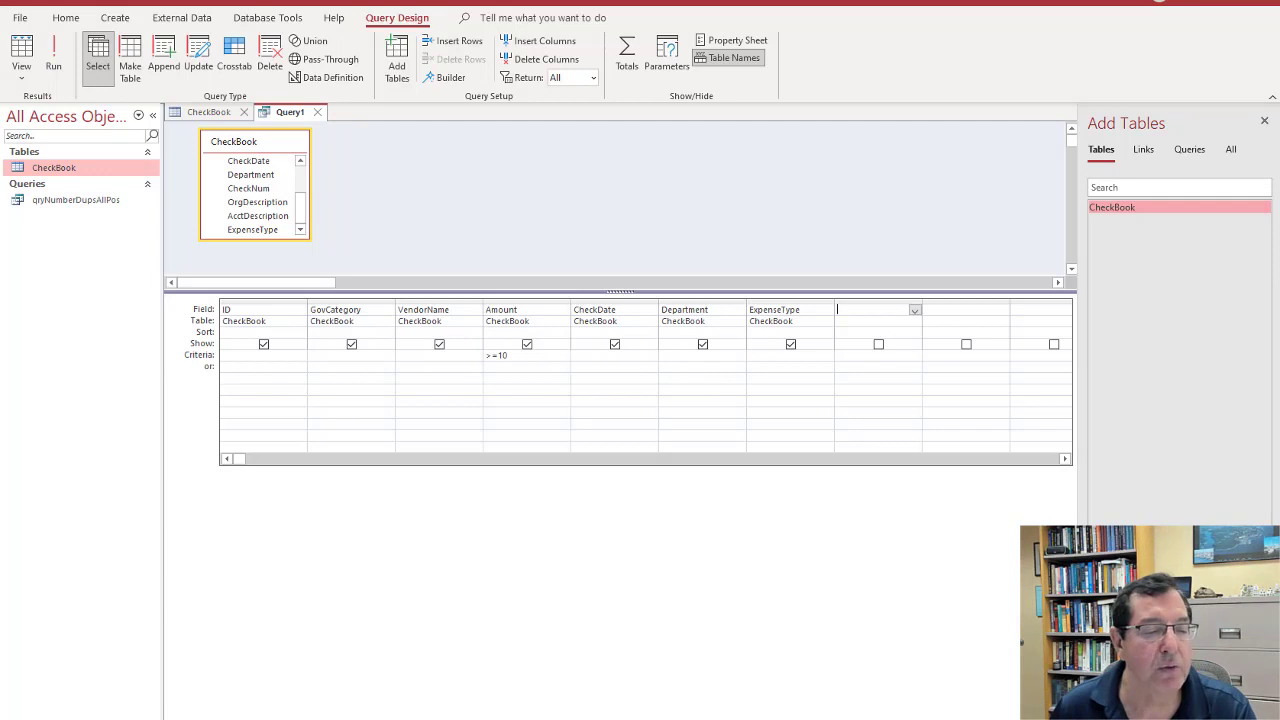
left_click(350, 675)
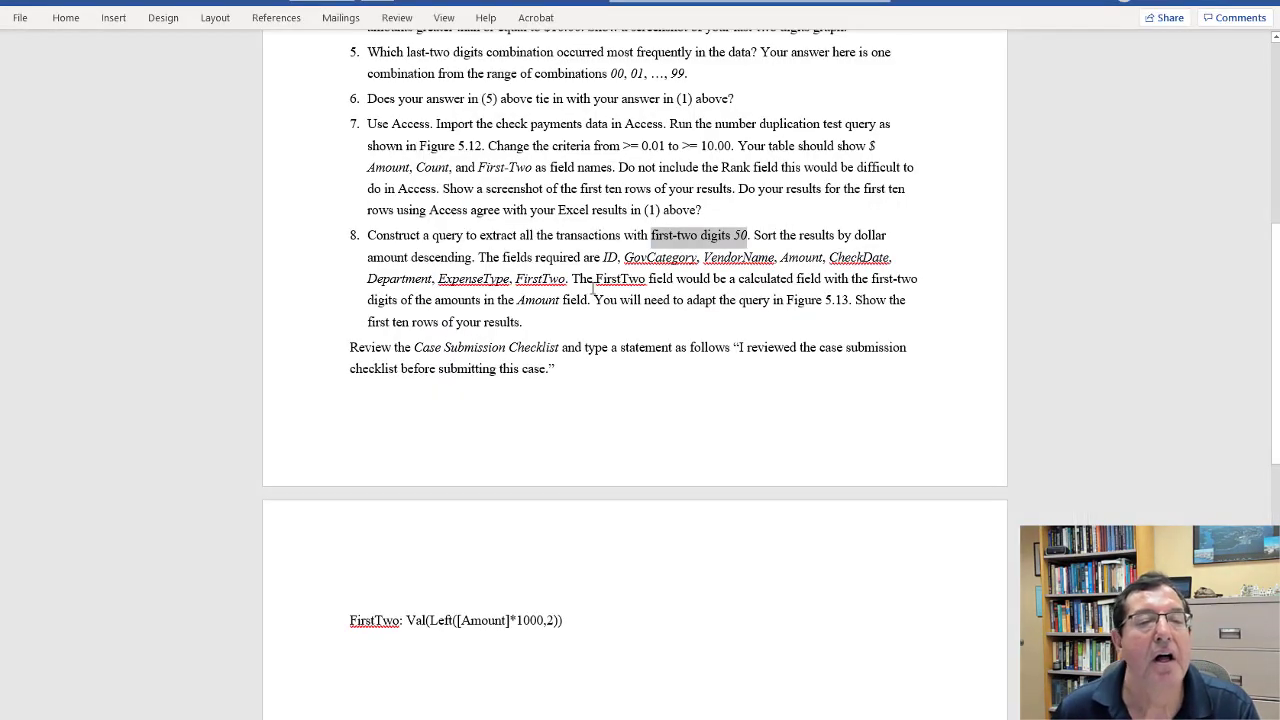
left_click_drag(607, 280, 799, 273)
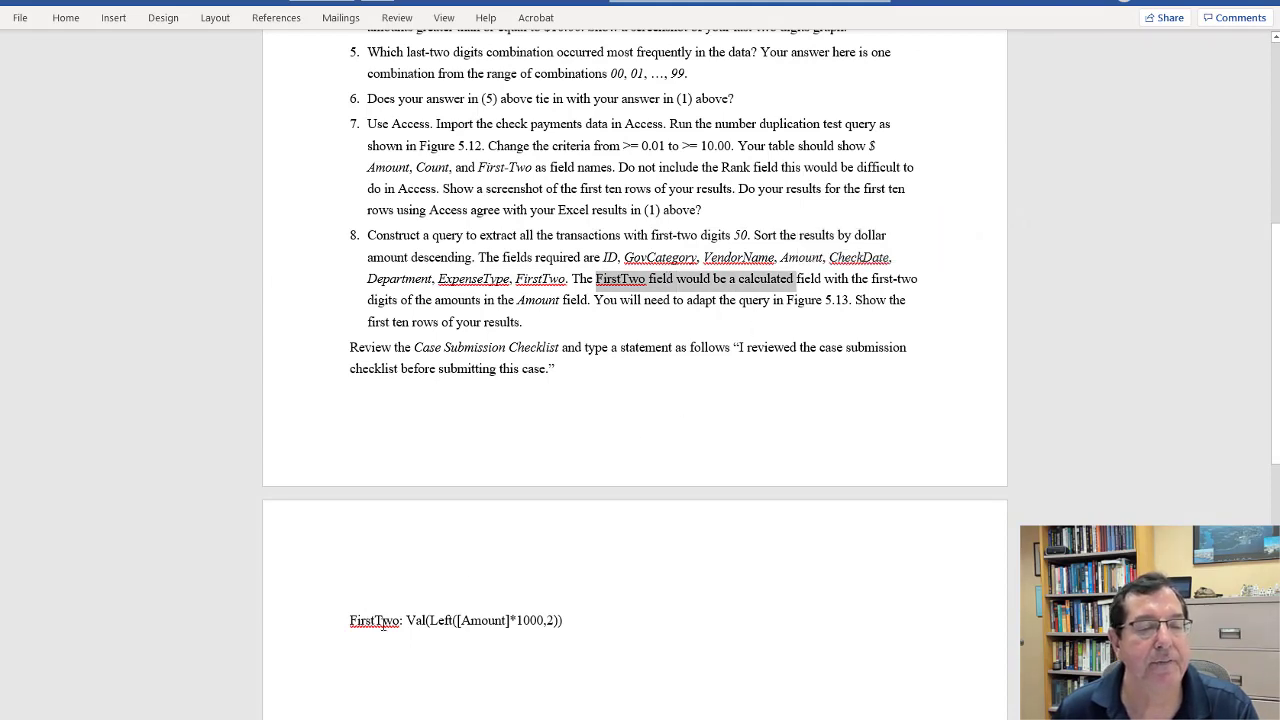
left_click_drag(352, 620, 583, 622)
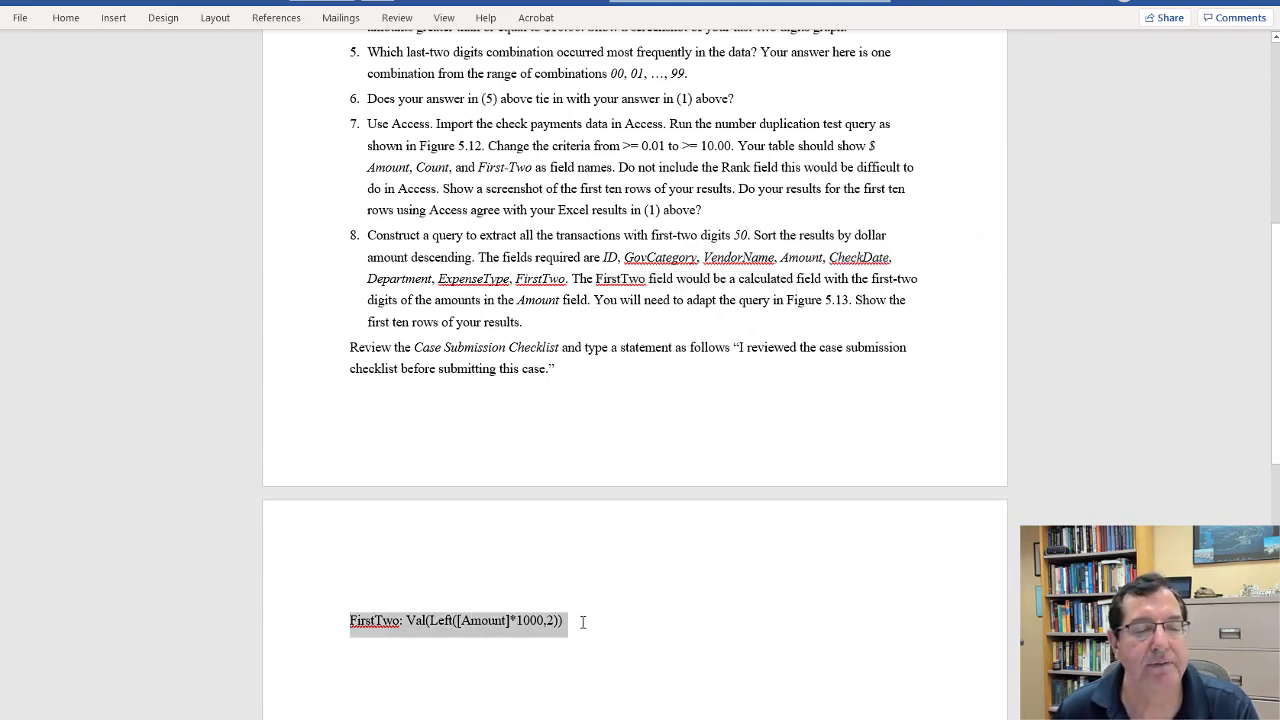
right_click(499, 628)
left_click(570, 411)
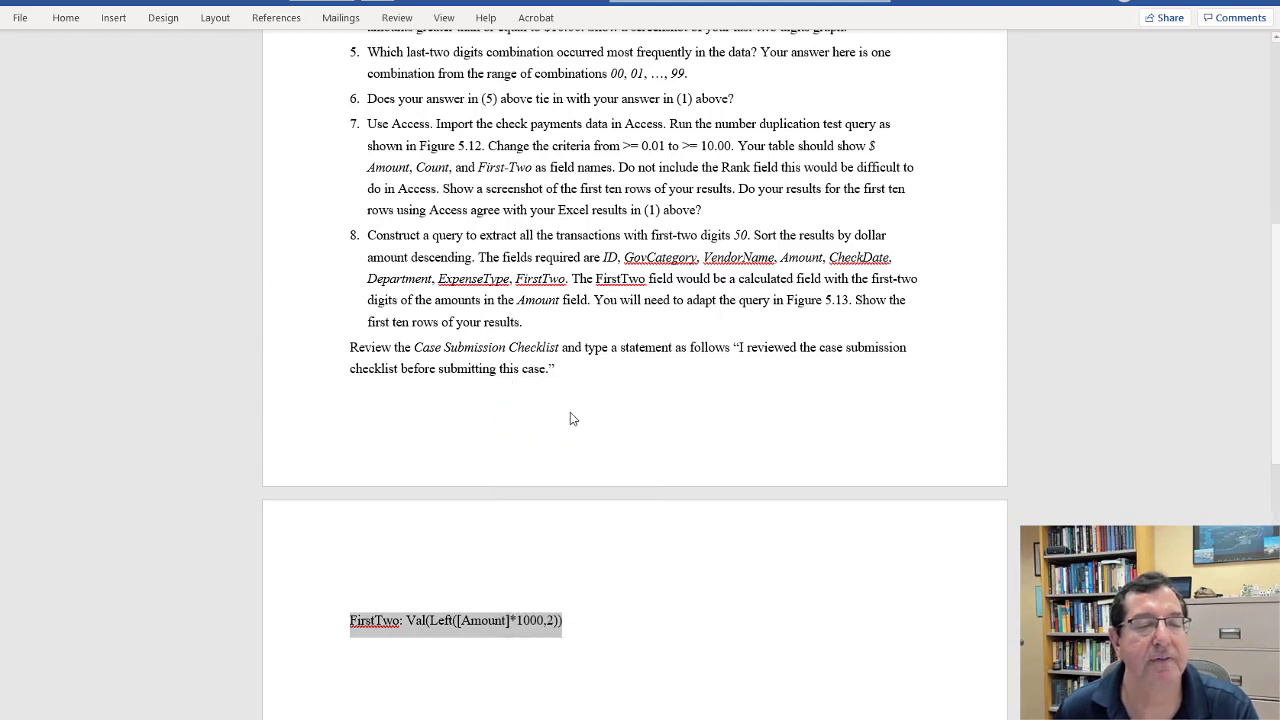
Return to Access, paste the copied FirstTwo expression as the eighth query field, and widen its column to show the whole formula.
key("alt+Tab")
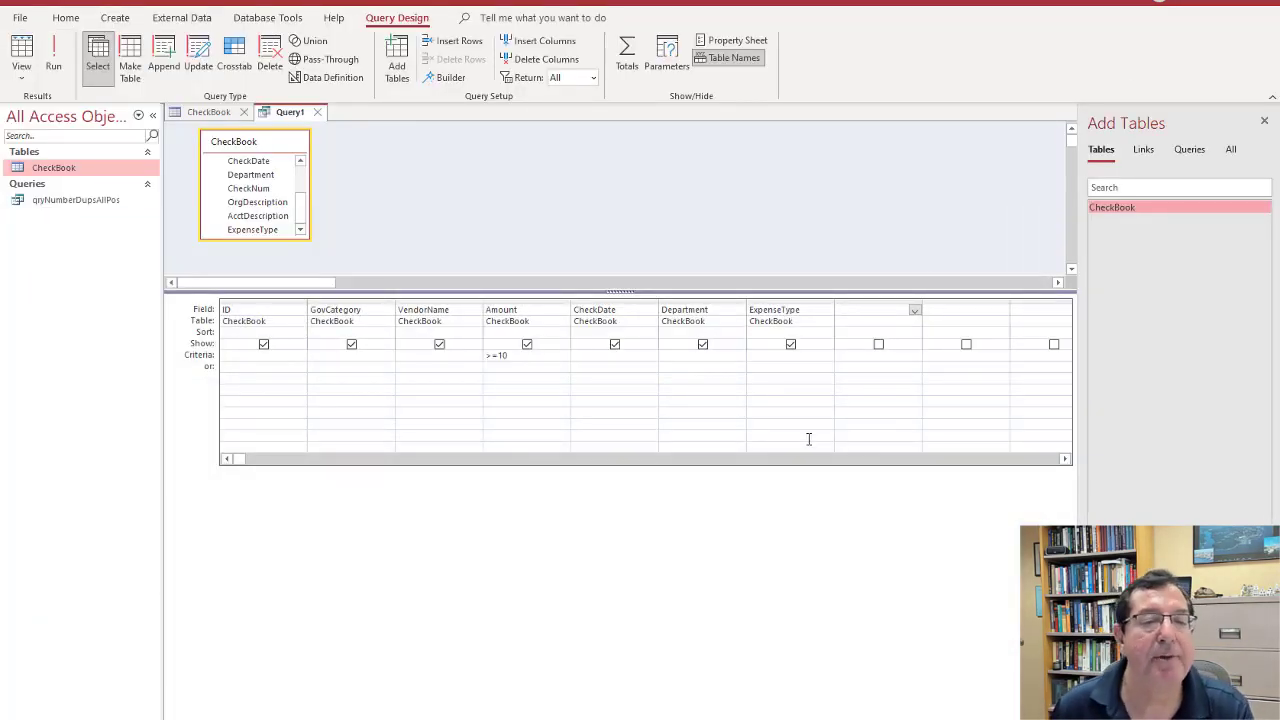
key("ctrl+v")
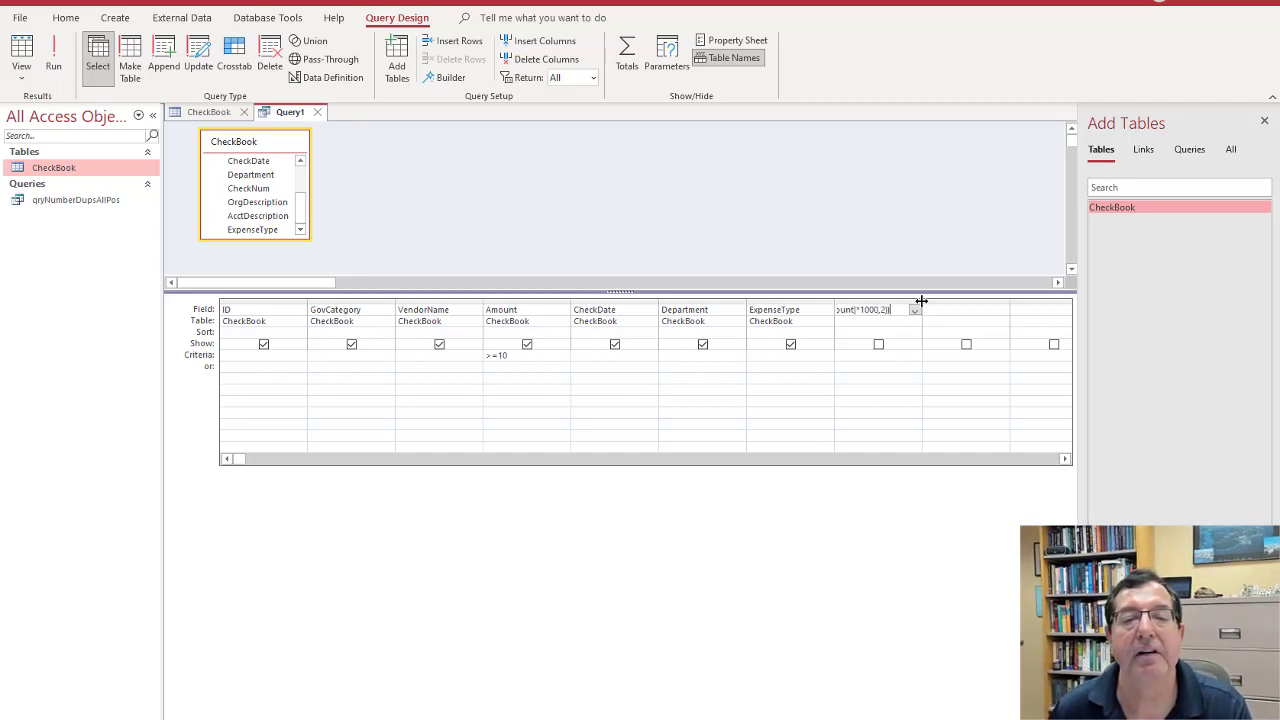
left_click_drag(941, 301, 981, 299)
left_click(917, 388)
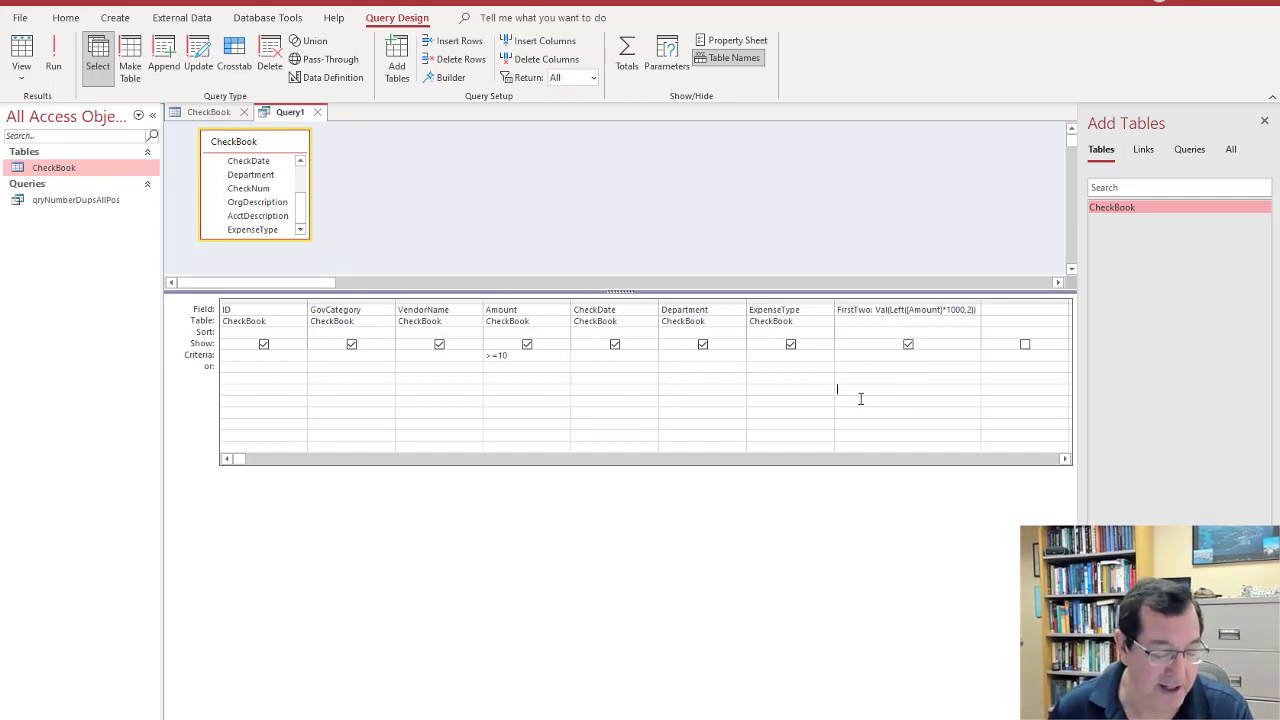
Check the required first-two digits in question 8 of the Case5pt1 Word document, and set the FirstTwo criteria to 50 in Access.
mouse_move(307, 719)
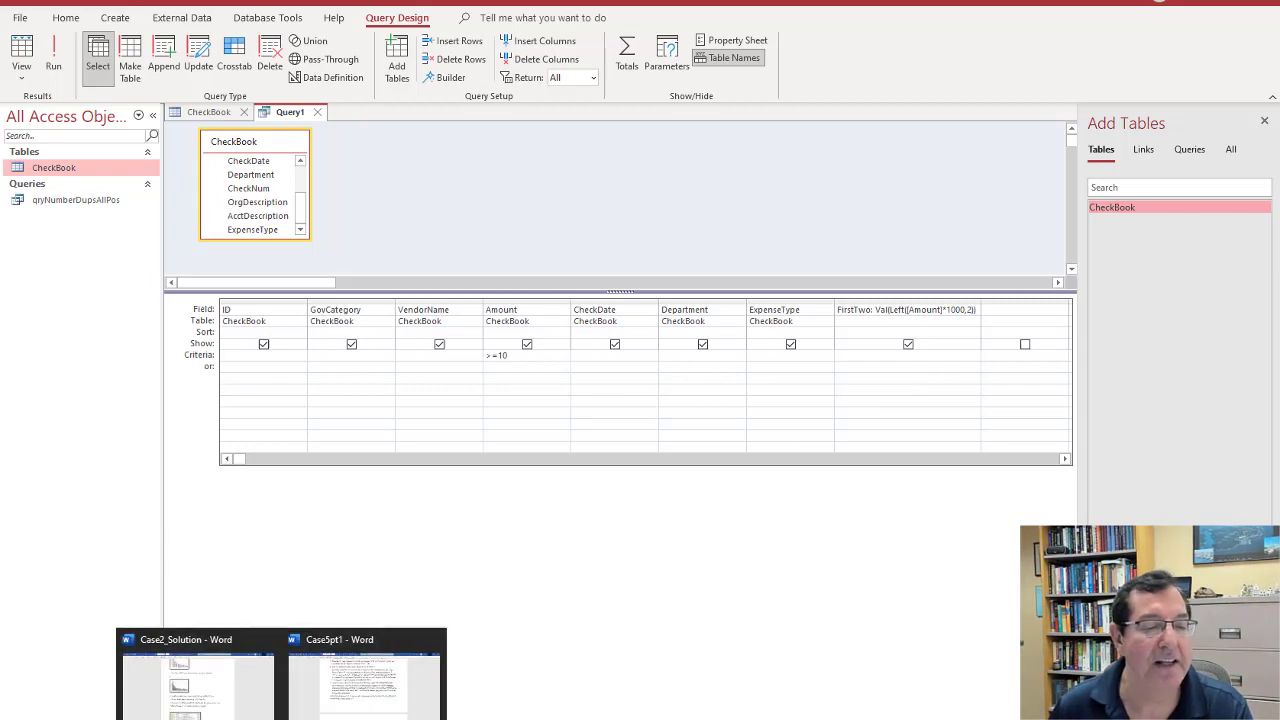
left_click(352, 700)
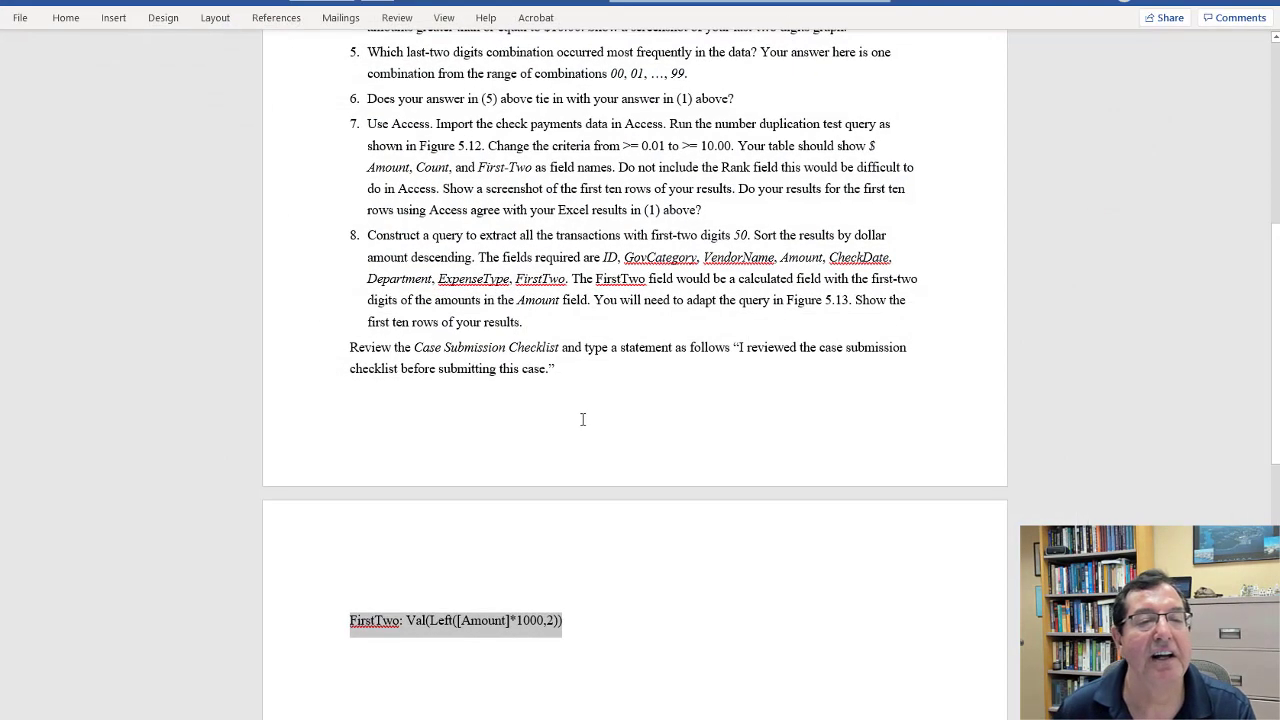
double_click(730, 235)
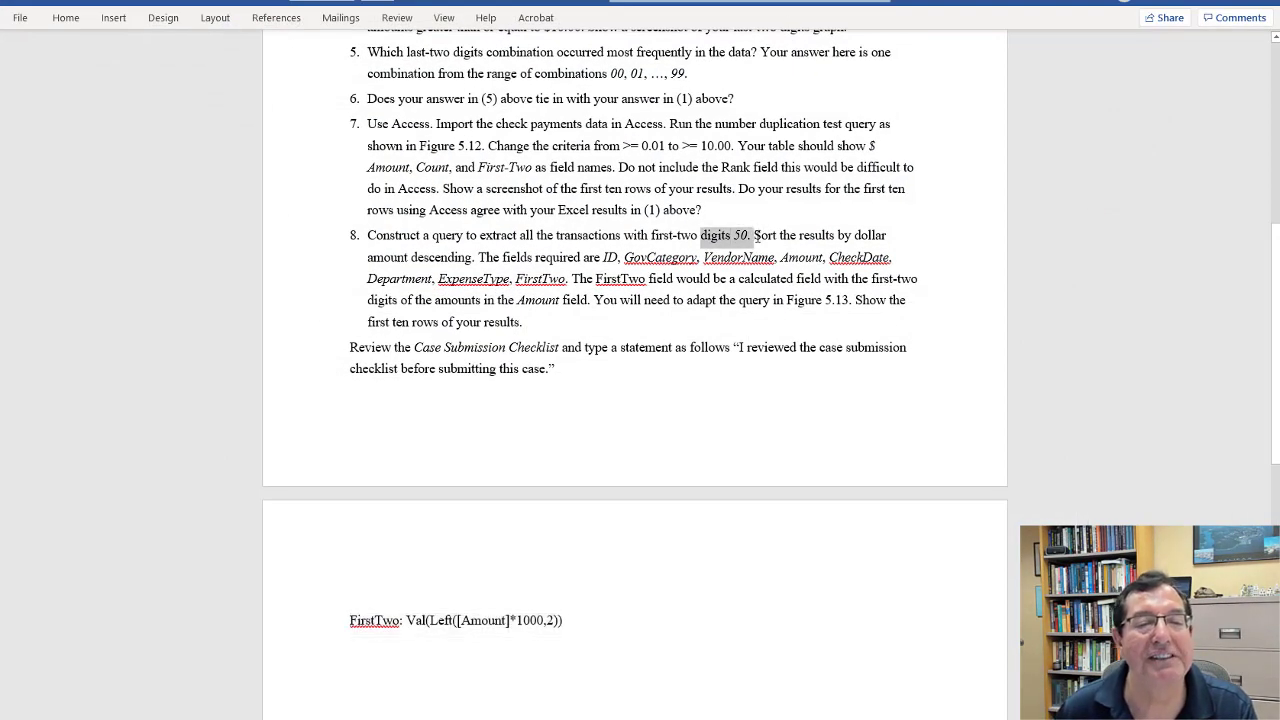
left_click(1200, 2)
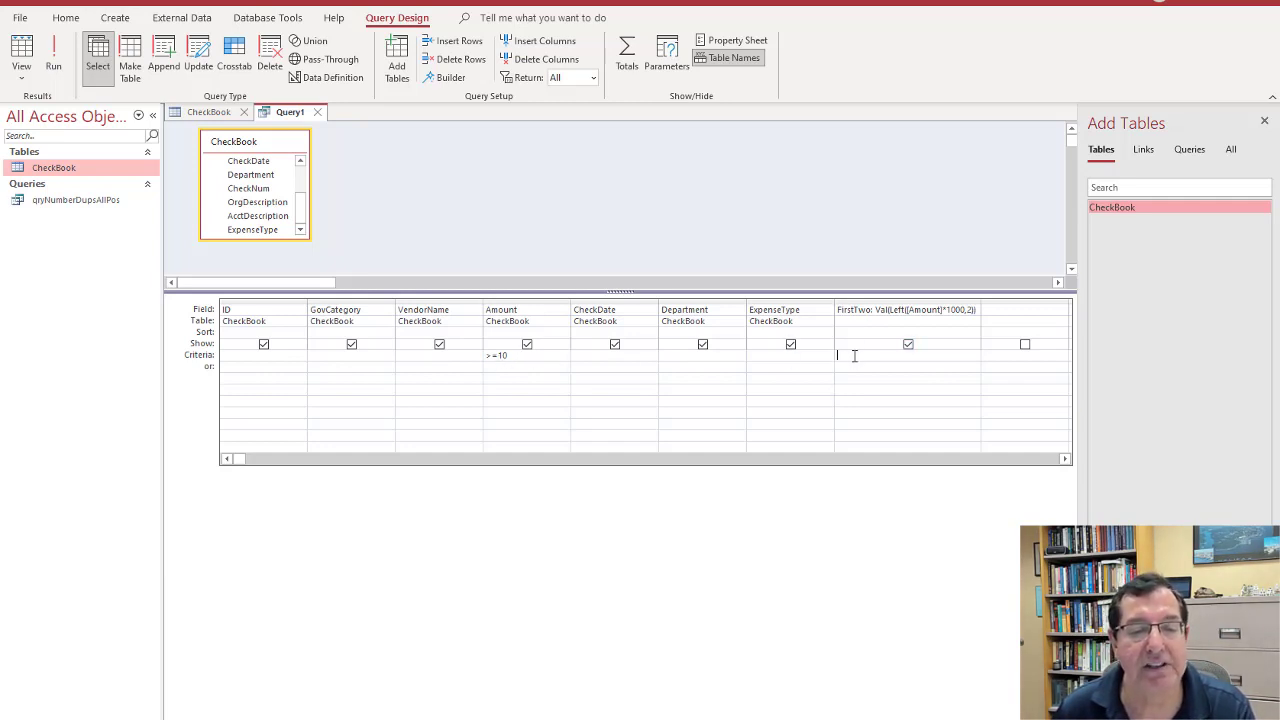
type("0")
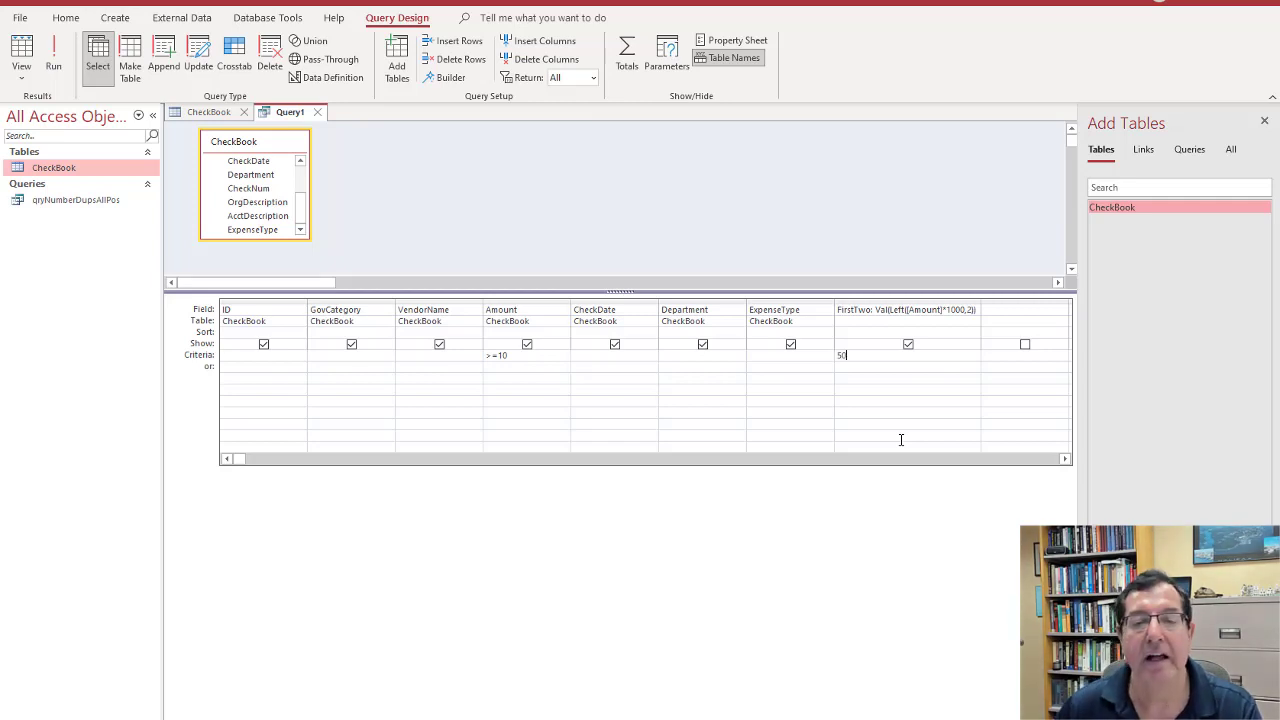
Check question 8's sort order in the Case5pt1 Word document, set the Access query's Amount field to sort Descending, and run the query.
left_click(543, 331)
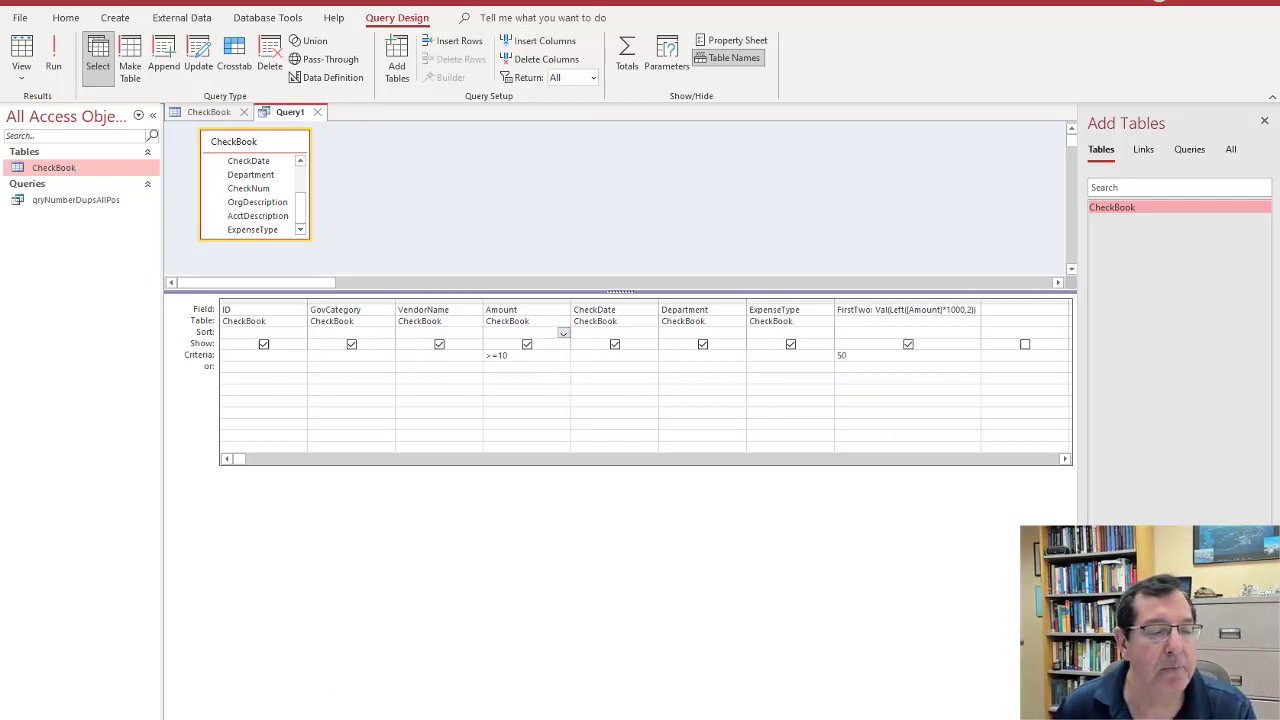
mouse_move(190, 718)
left_click(320, 675)
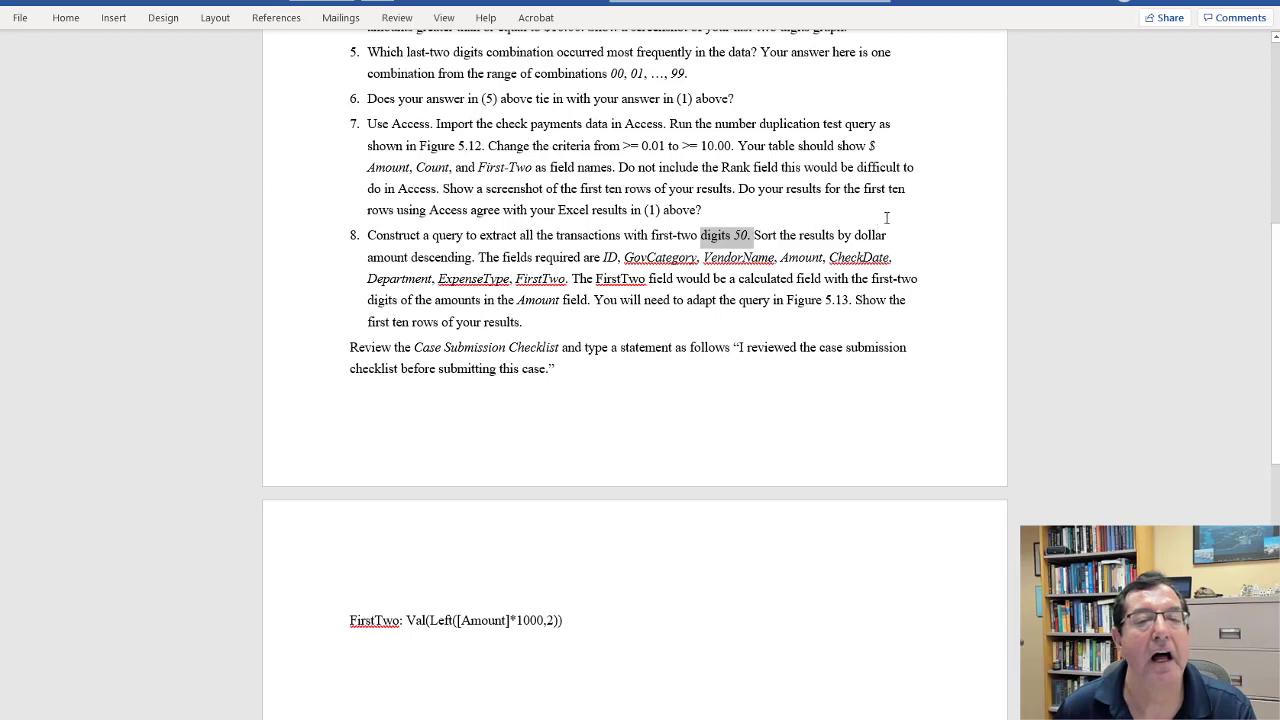
left_click_drag(362, 256, 471, 258)
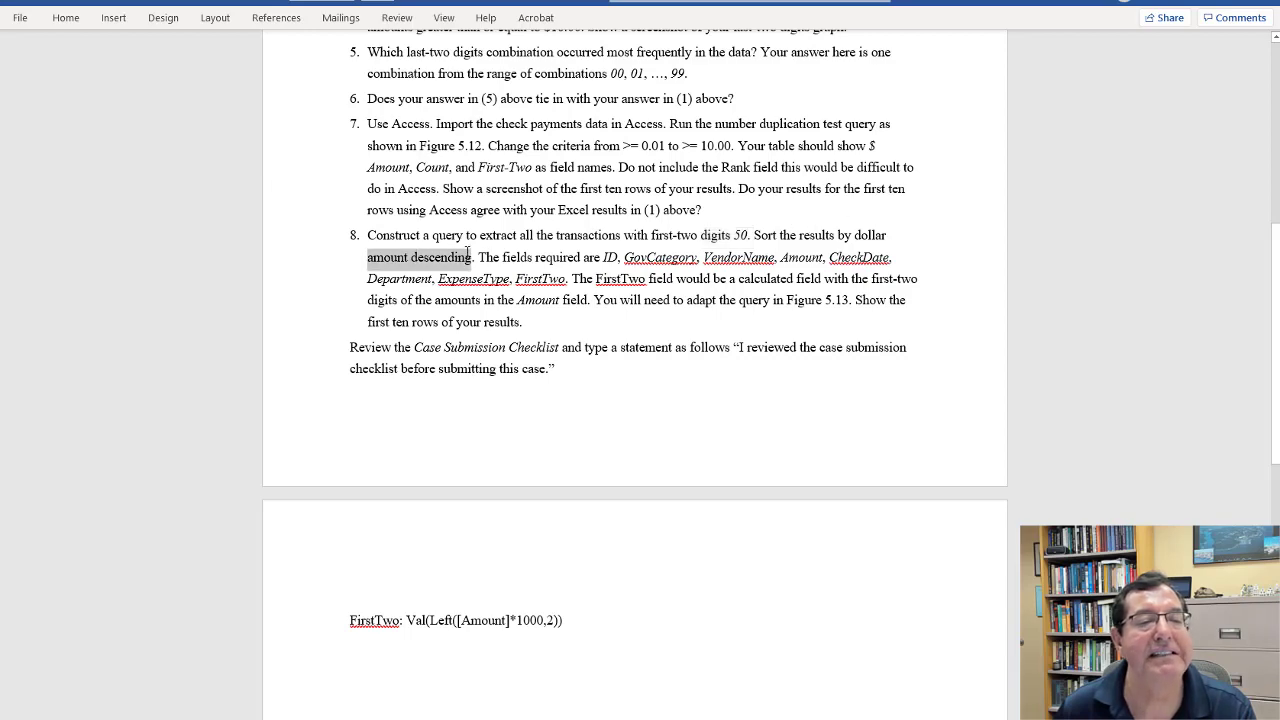
left_click(1193, 3)
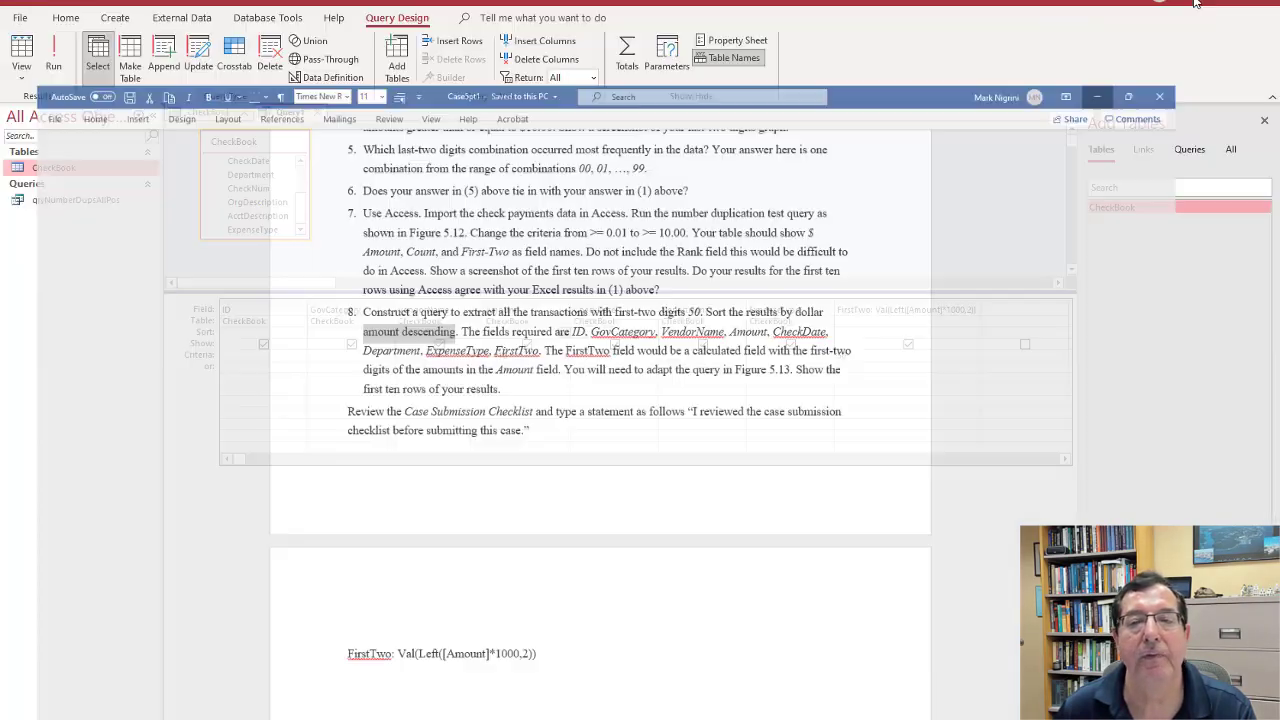
left_click(522, 334)
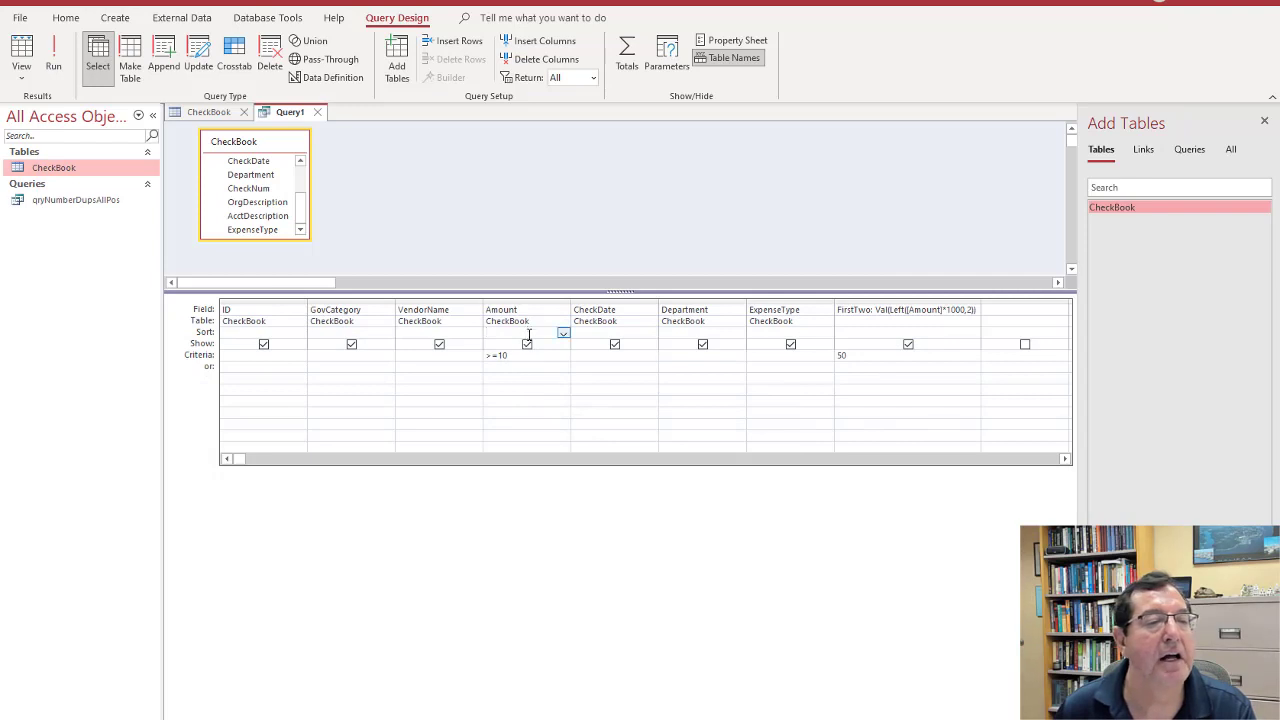
left_click(563, 334)
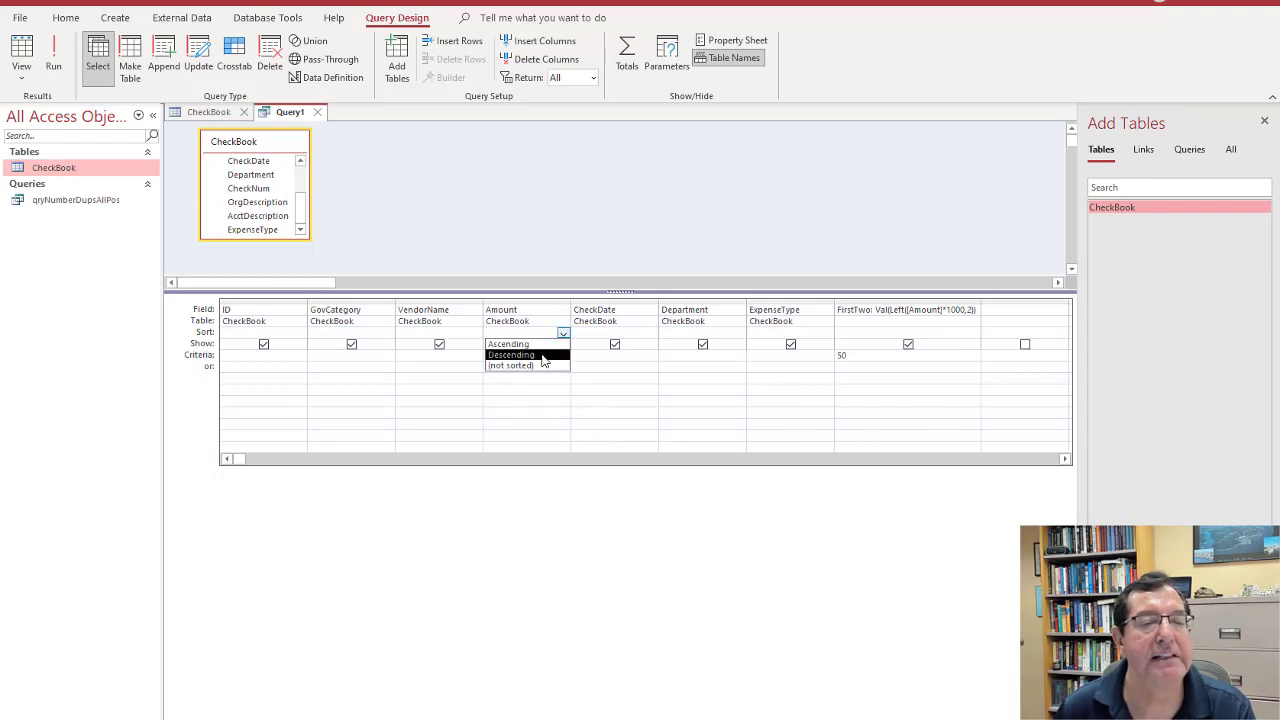
left_click(542, 355)
left_click(545, 401)
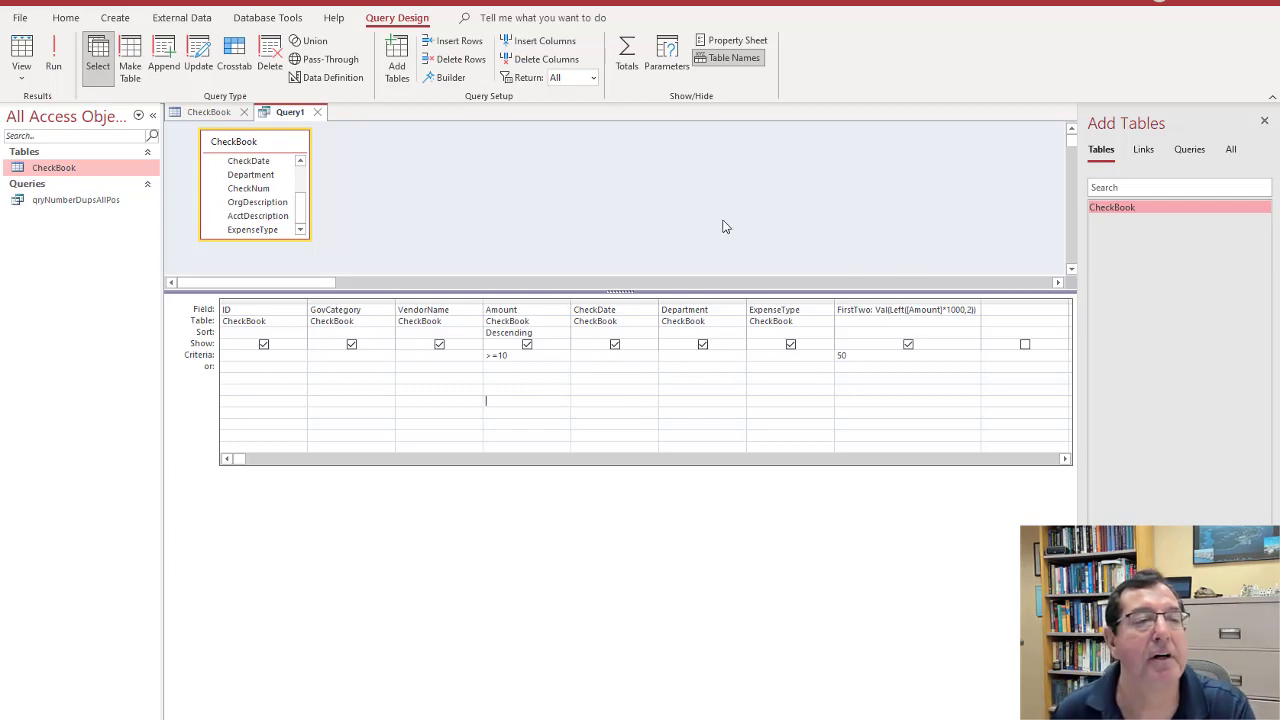
left_click(54, 60)
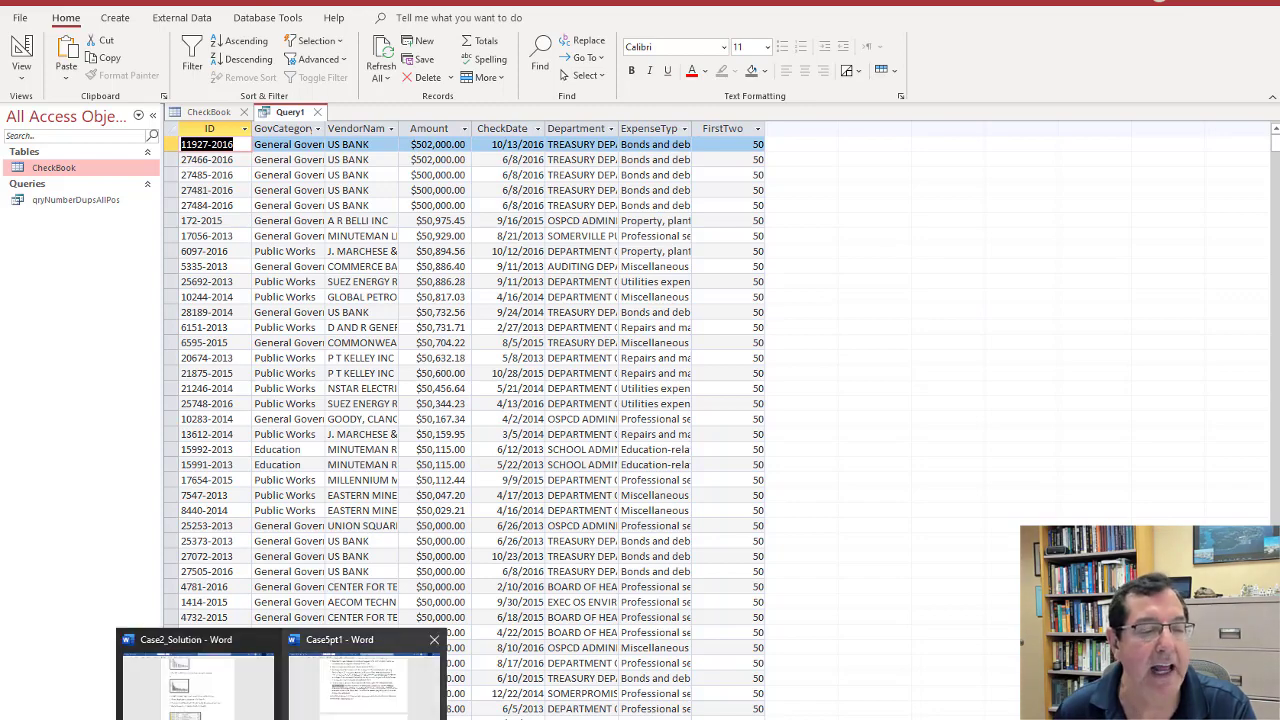
Check in the Case5pt1 Word document which result rows question 8 asks to show, and return to the query results in Access.
left_click(381, 645)
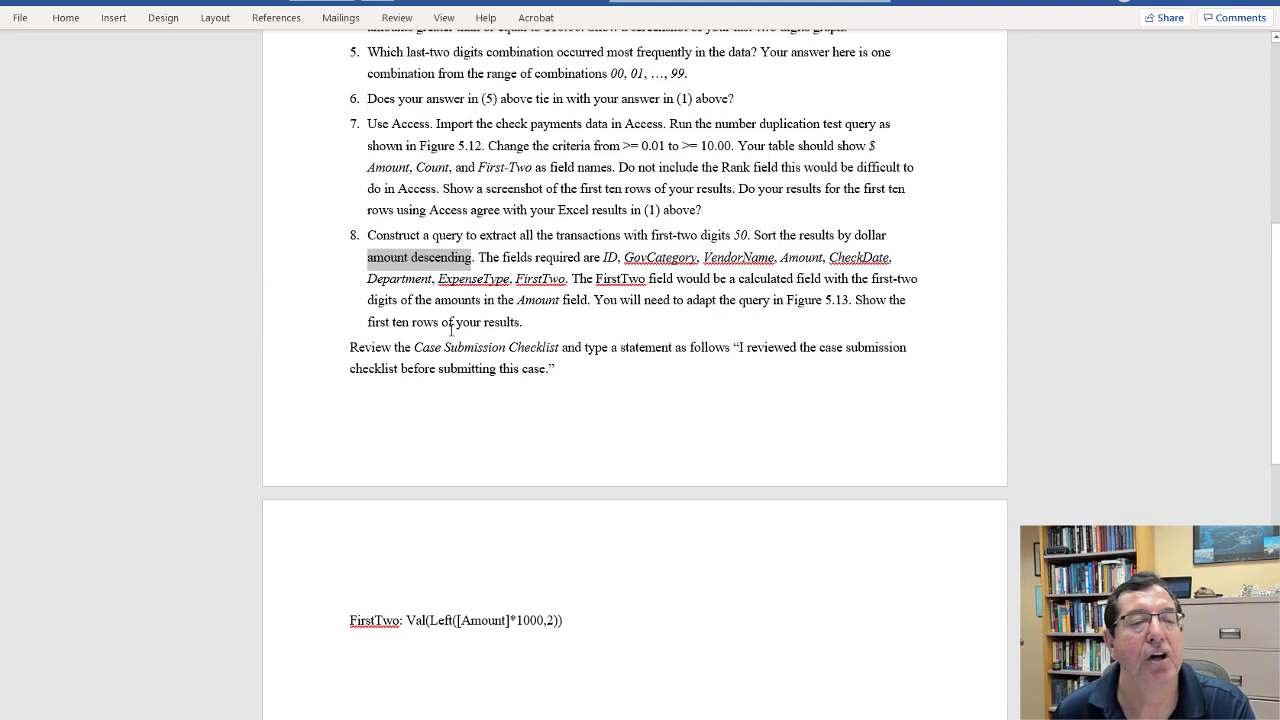
left_click_drag(370, 322, 521, 322)
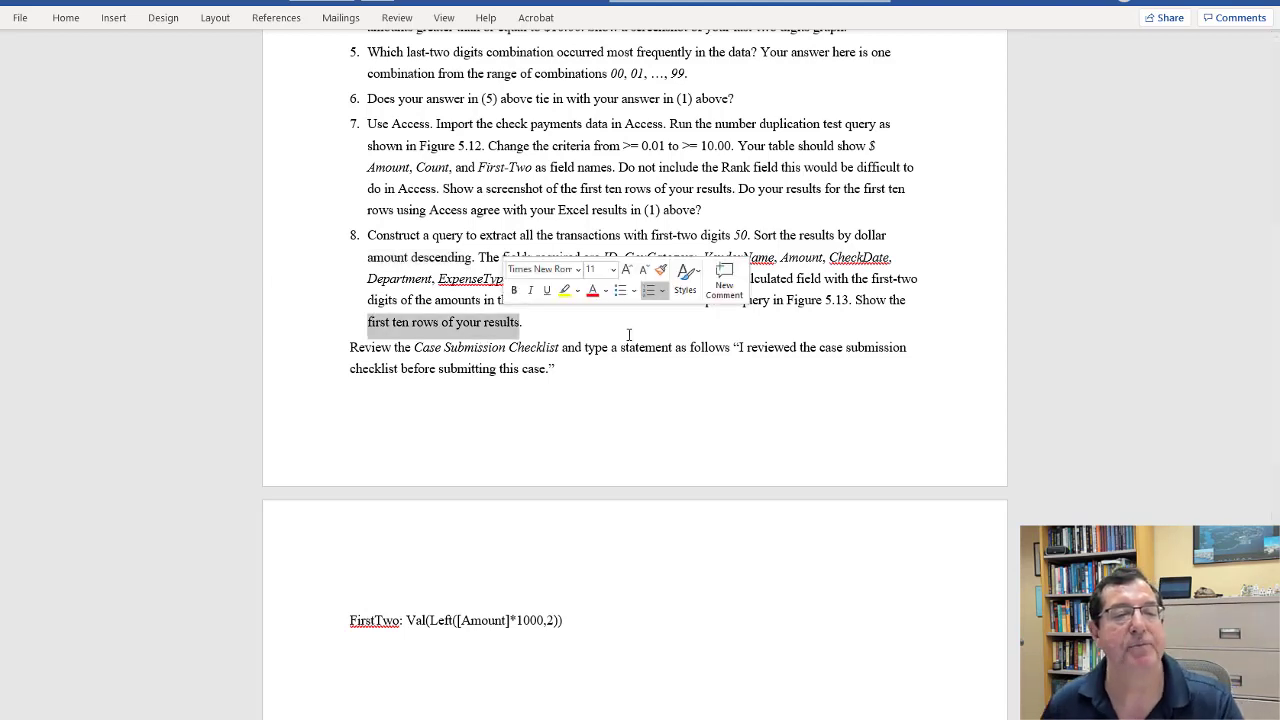
left_click(1196, 2)
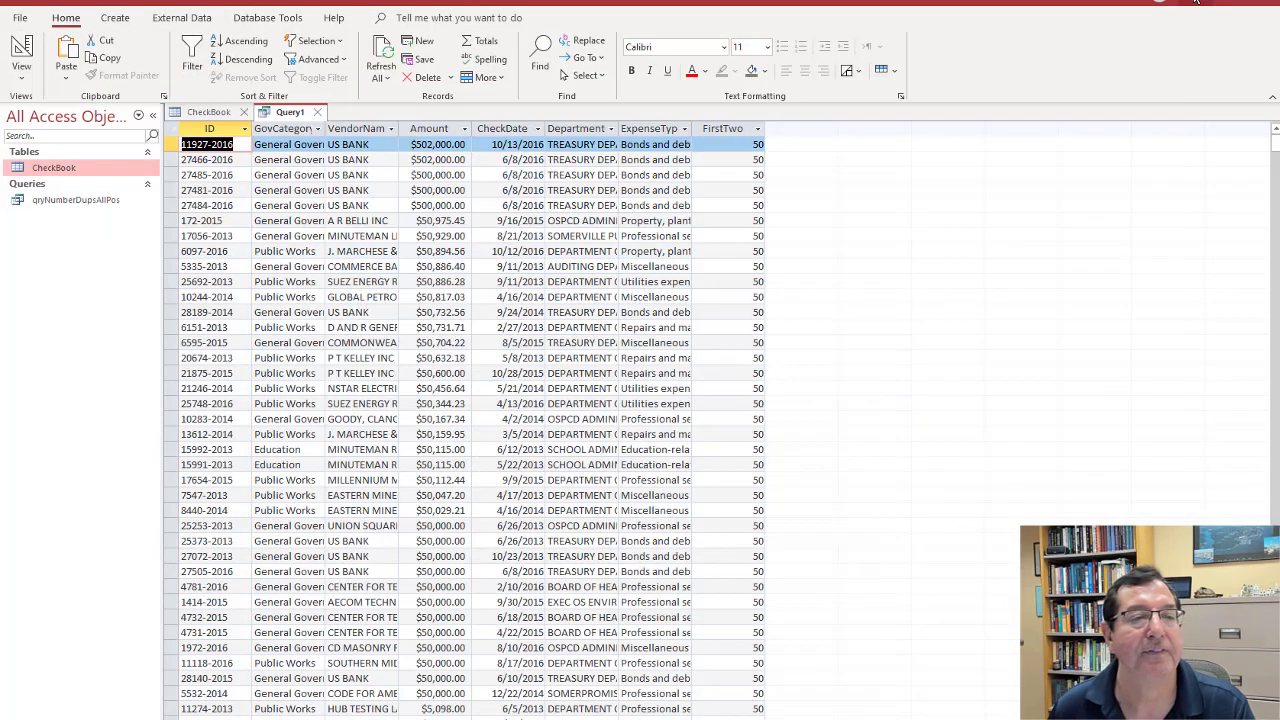